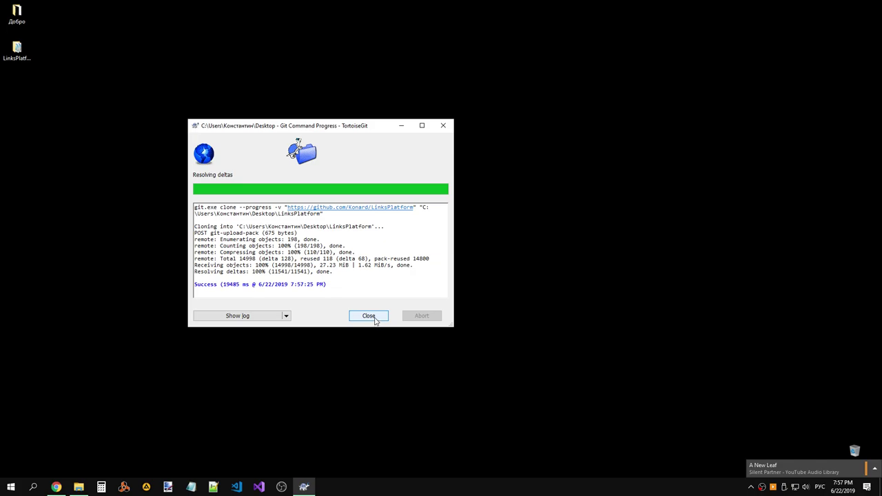
Close the finished clone progress window and move the LinksPlatform folder toward the middle of the desktop.
left_click(377, 317)
left_click_drag(19, 51, 345, 80)
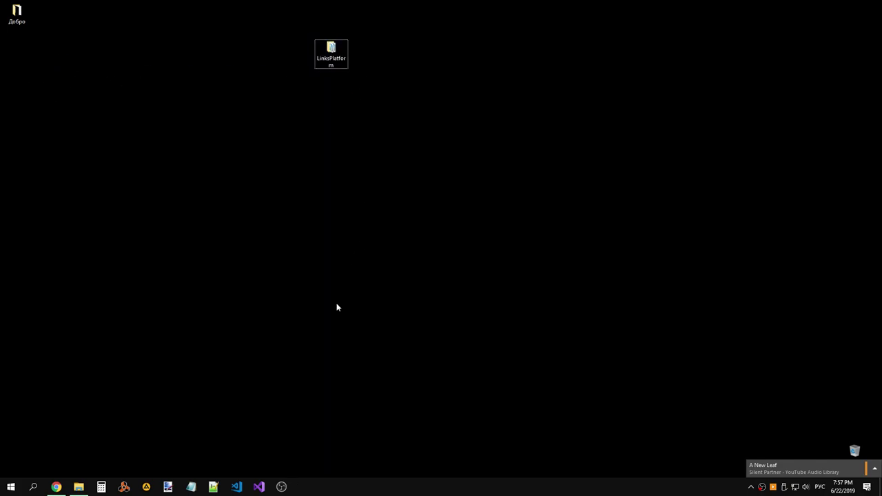
Switch to Chrome and open the GitHub home page in a new tab.
left_click(55, 486)
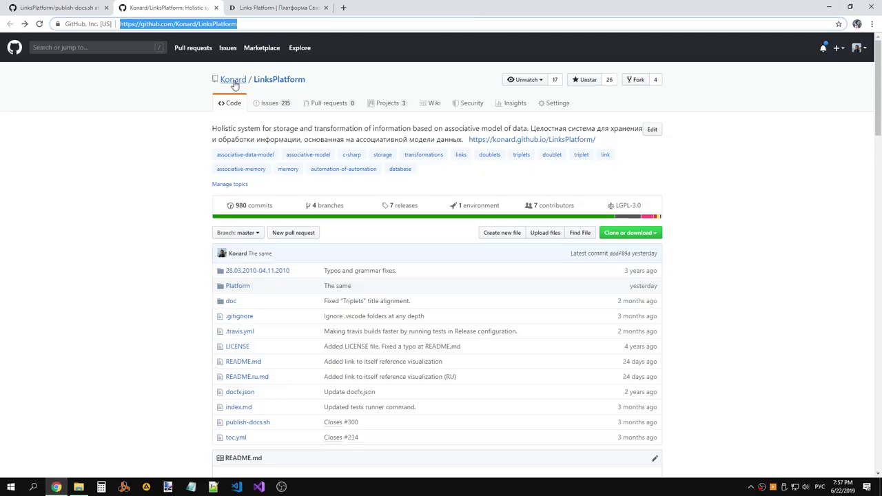
right_click(15, 48)
left_click(52, 57)
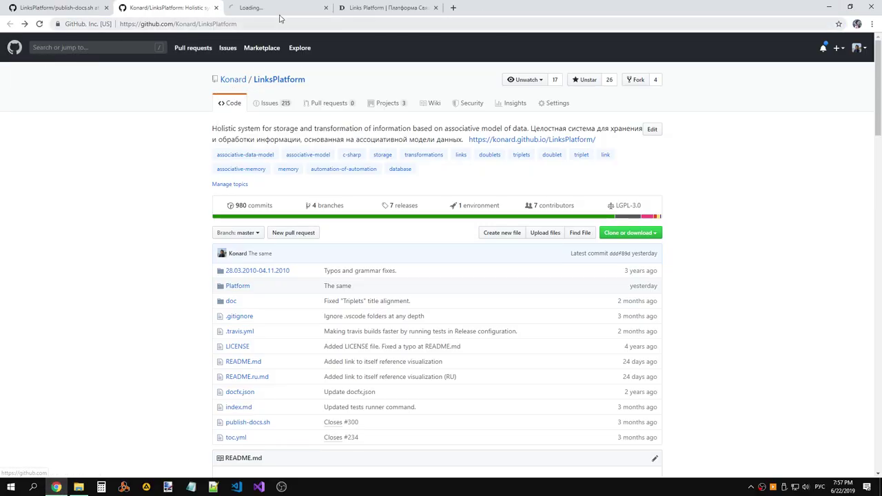
left_click(275, 7)
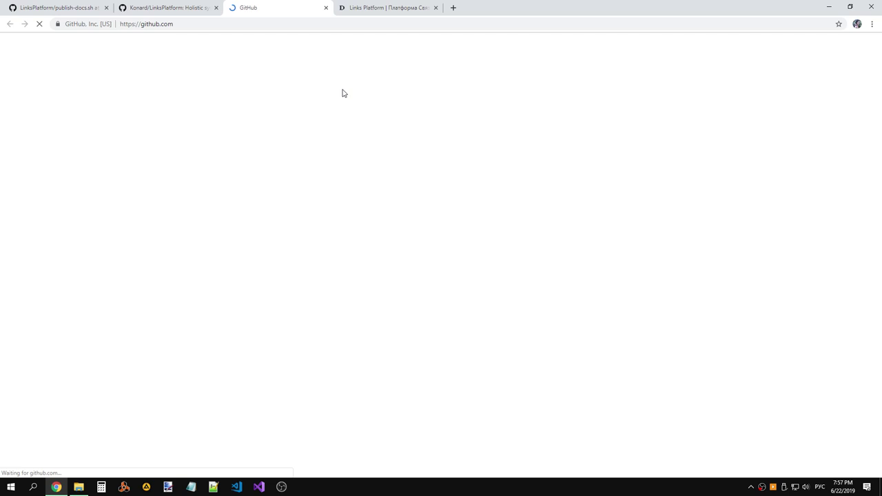
Switch the GitHub dashboard context to the linksplatform organization.
left_click(62, 150)
key("alt+Left")
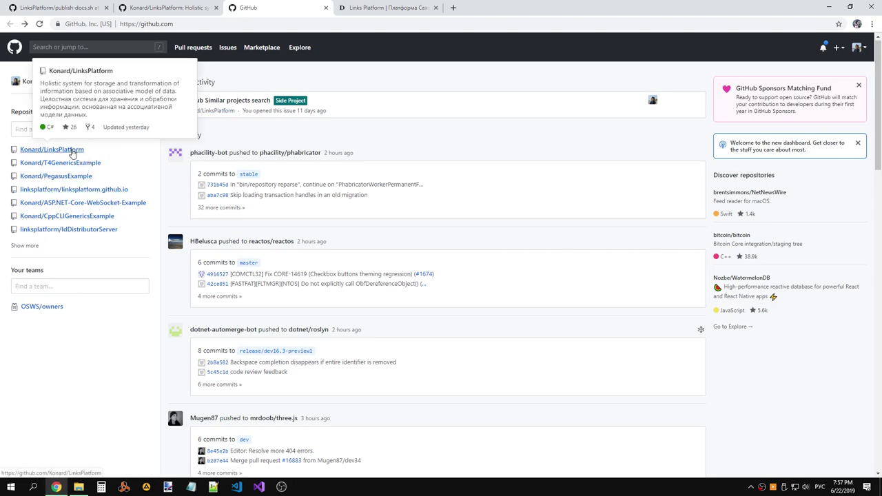
left_click(36, 82)
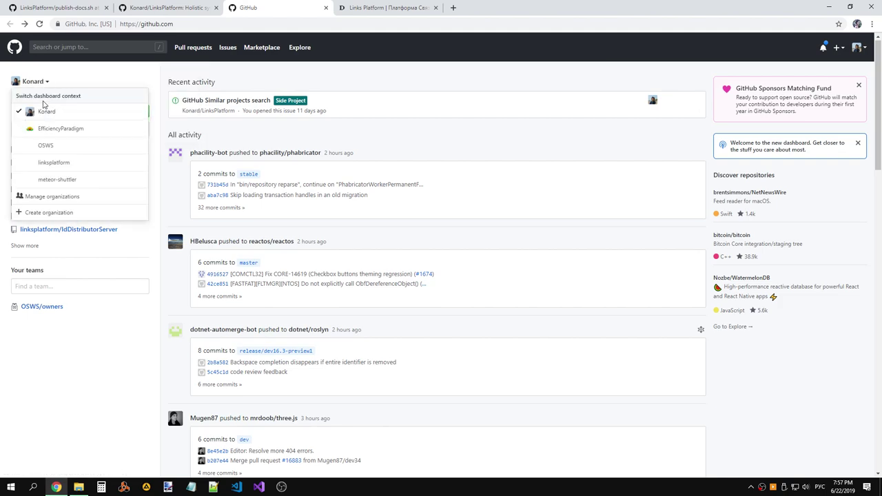
left_click(53, 163)
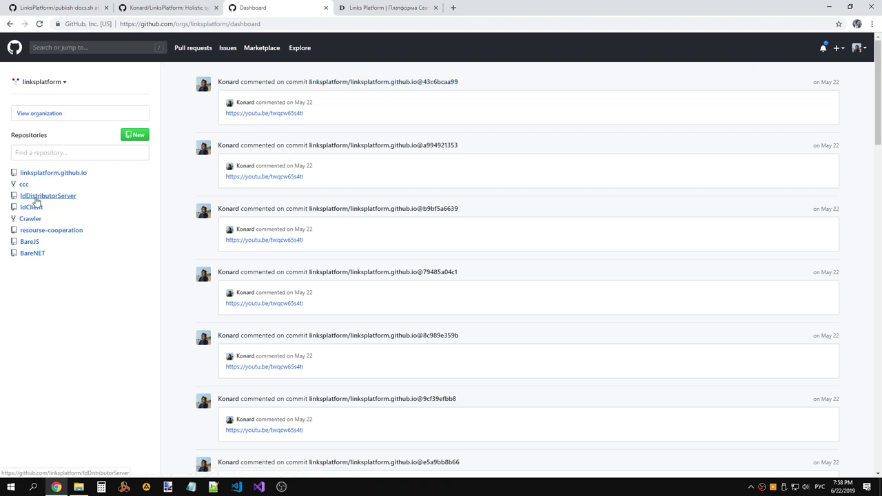
left_click(44, 84)
left_click(46, 84)
left_click(50, 83)
left_click(156, 81)
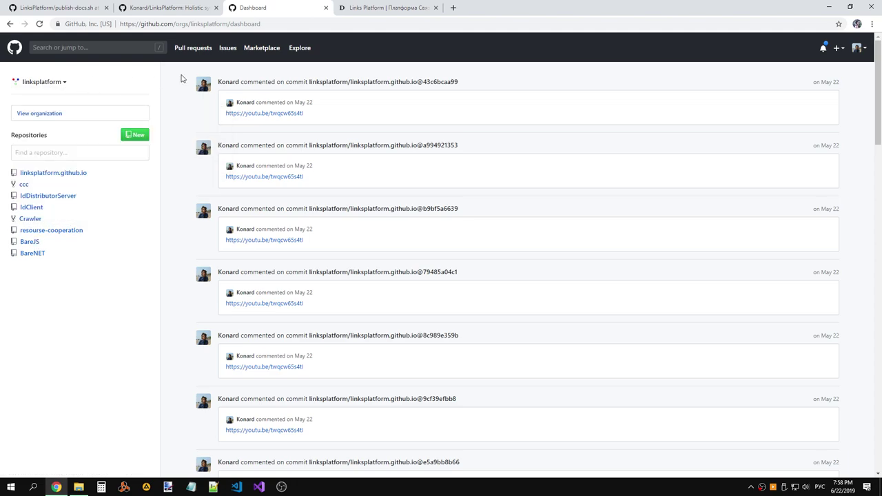
Edit the page address to github.com/linksplatform and load the organization's page.
left_click_drag(178, 24, 435, 20)
left_click(434, 22)
key("BackSpace")
key("BackSpace")
key("BackSpace")
key("BackSpace")
key("BackSpace")
key("BackSpace")
key("BackSpace")
key("BackSpace")
key("BackSpace")
key("BackSpace")
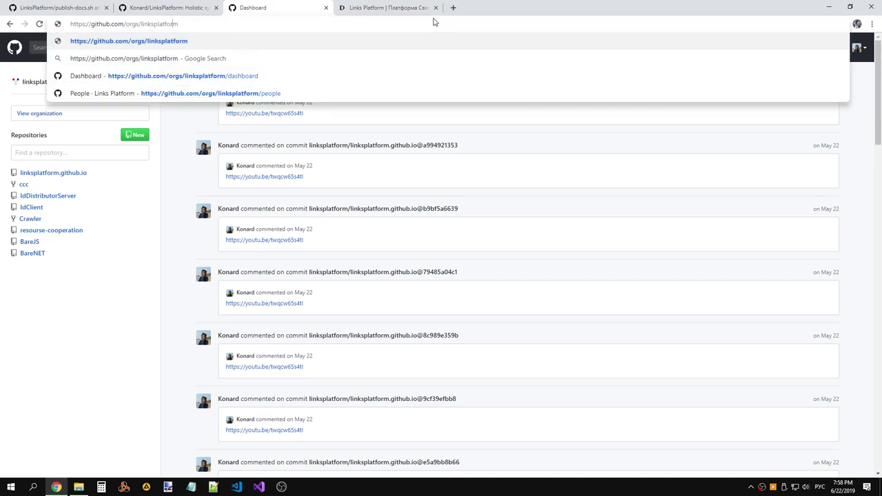
key("BackSpace")
key("BackSpace")
key("BackSpace")
key("BackSpace")
key("BackSpace")
key("BackSpace")
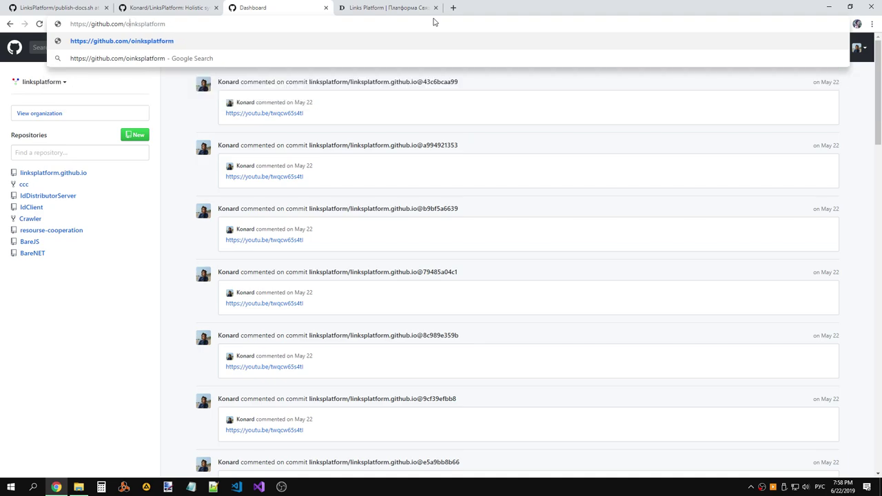
key("Return")
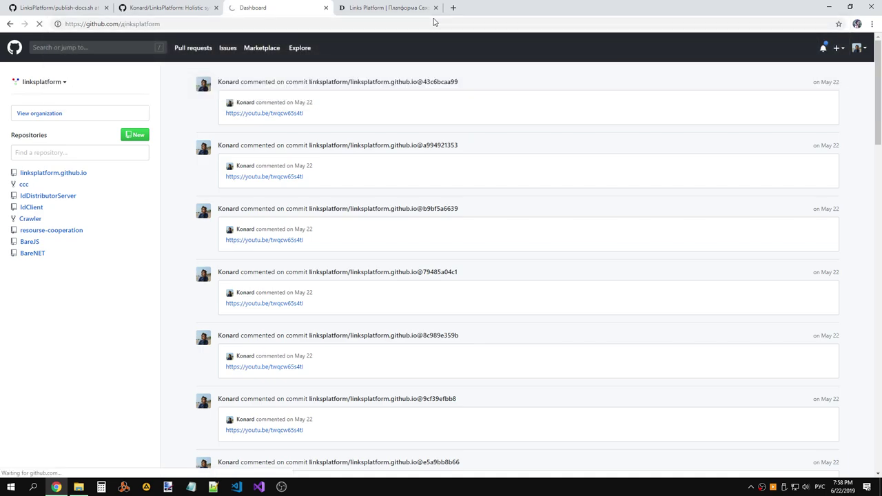
key("Return")
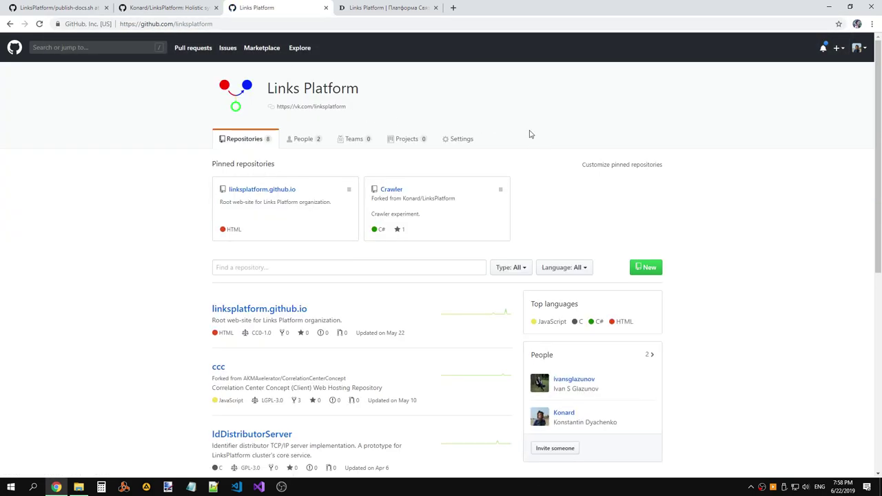
Start a new linksplatform repository named "Documenation" with the description "Documenation root repository for LinksPlatform projects".
left_click(647, 268)
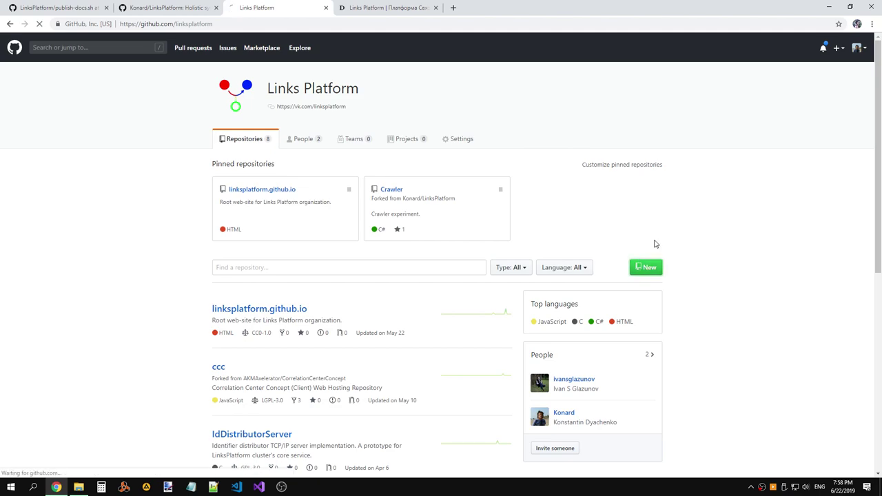
left_click(407, 162)
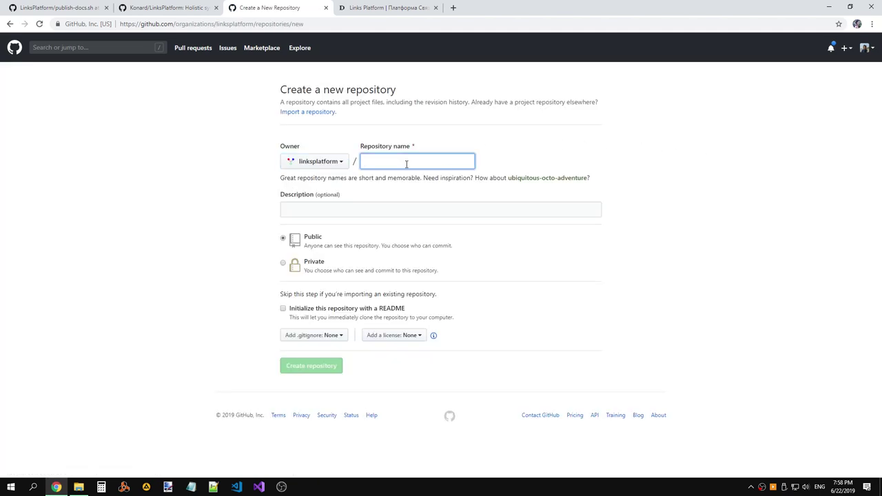
type("Documenation")
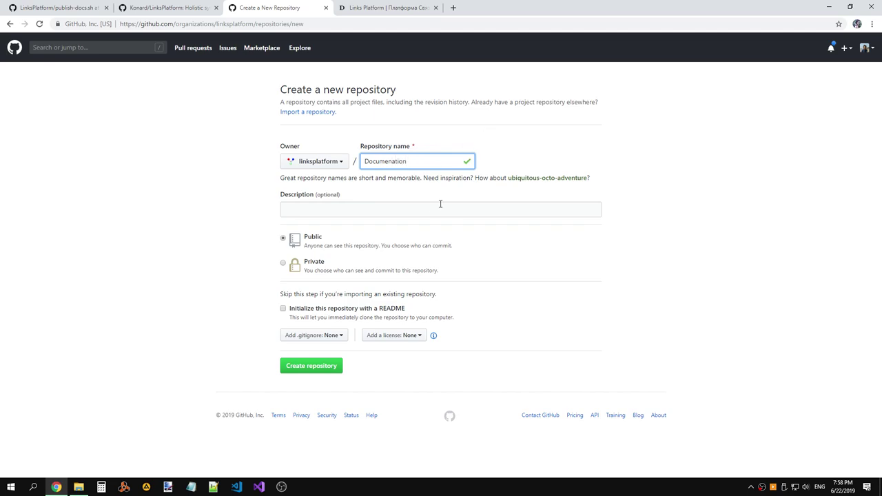
left_click(433, 215)
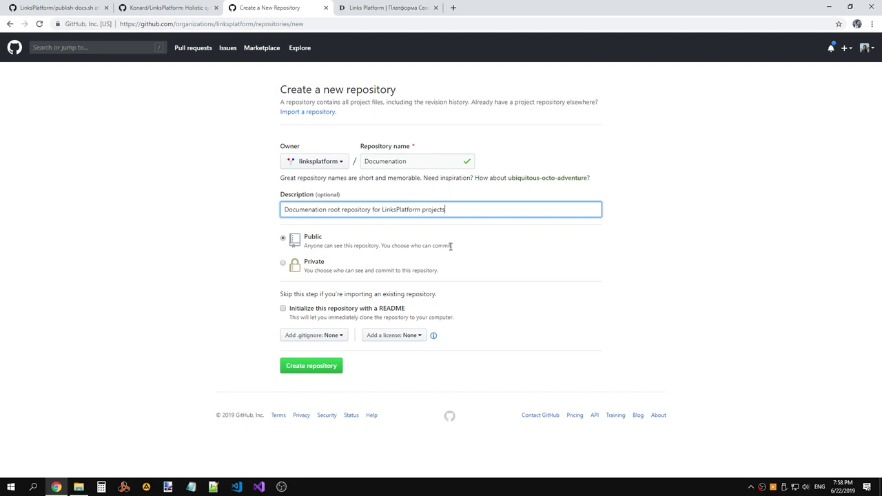
Enable initializing the repository with a README and choose The Unlicense as its license.
left_click(359, 311)
left_click(337, 337)
left_click(378, 336)
left_click(386, 336)
scroll(415, 354, "down", 3)
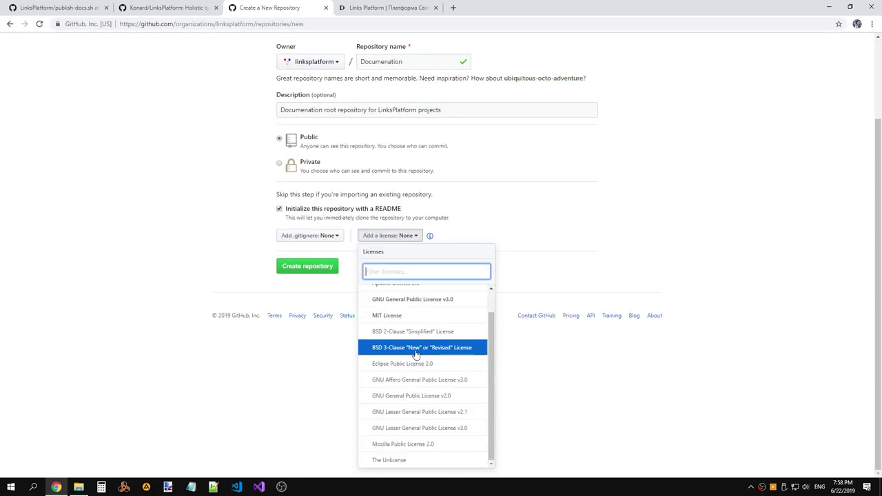
scroll(410, 401, "up", 2)
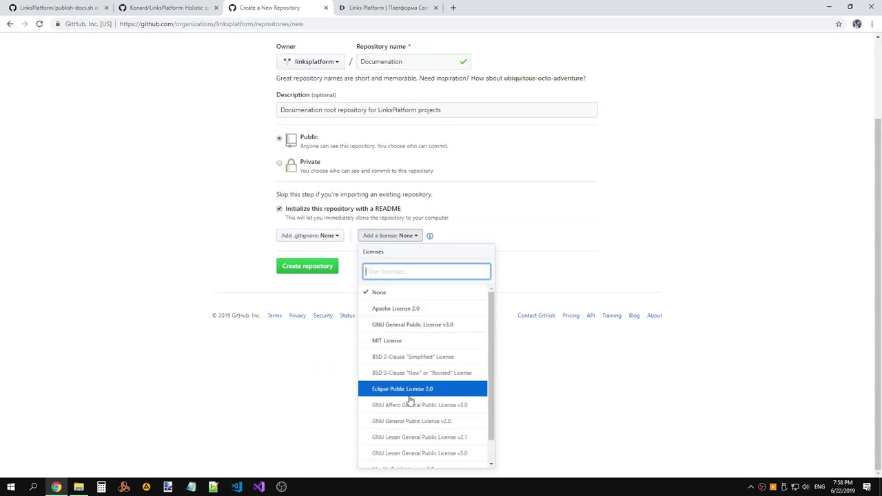
scroll(447, 322, "down", 1)
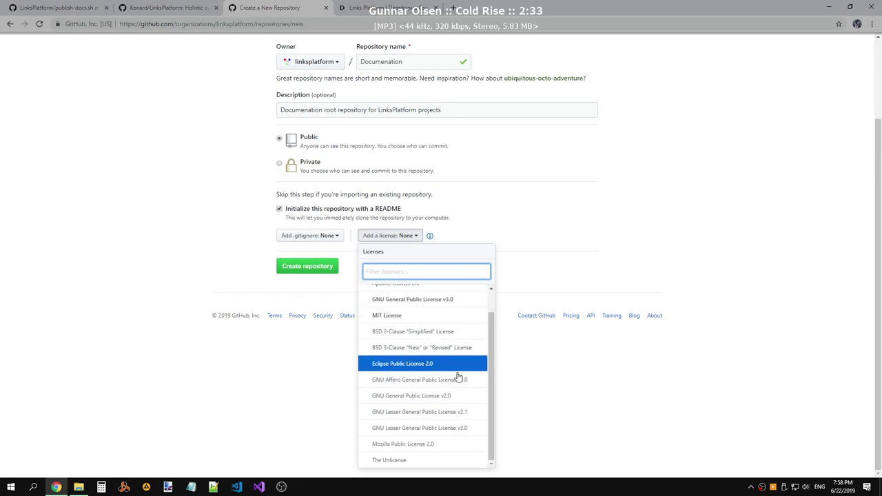
left_click(403, 465)
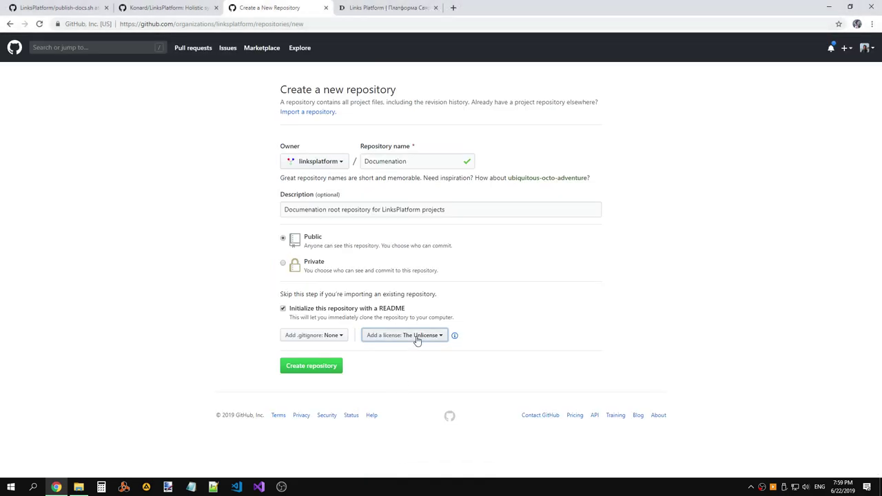
Review the available license options for the new repository, keeping The Unlicense selected.
left_click(415, 340)
scroll(427, 358, "down", 2)
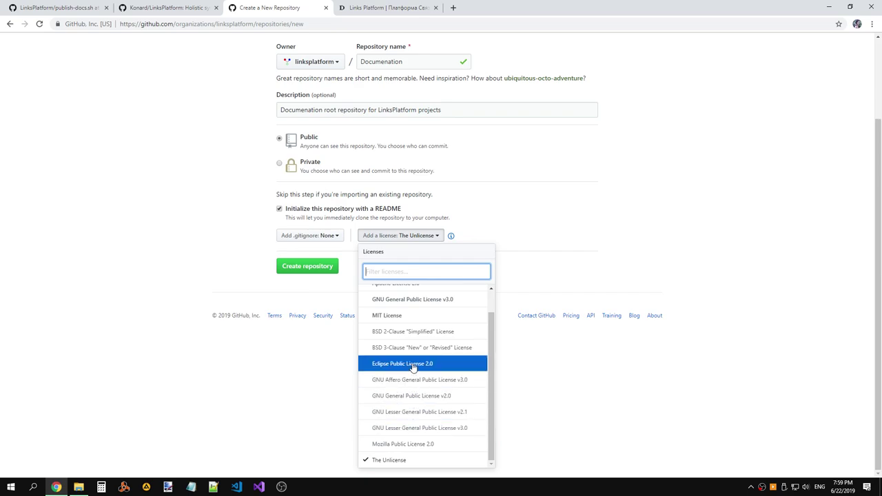
scroll(413, 344, "up", 1)
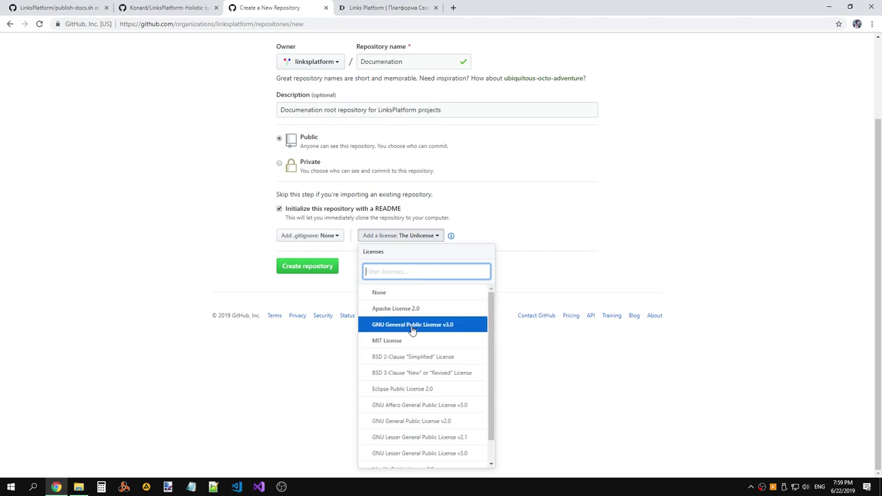
scroll(410, 321, "up", 2)
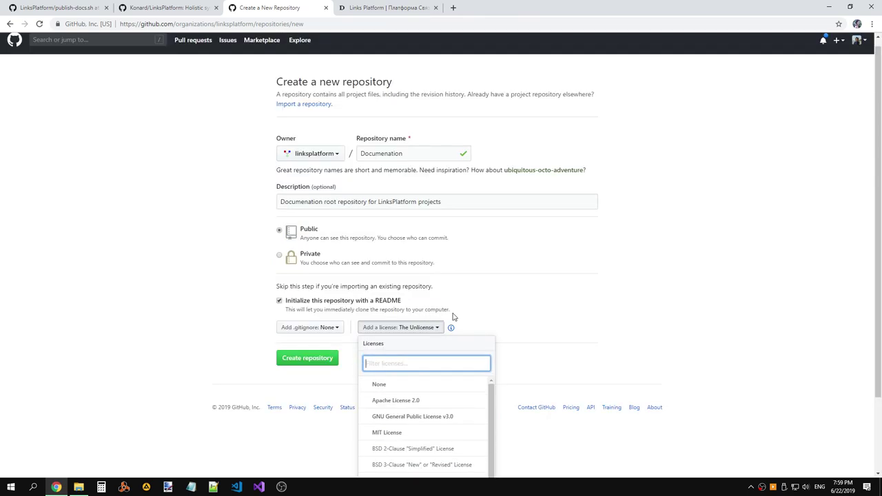
left_click(507, 311)
left_click(441, 341)
scroll(475, 348, "down", 3)
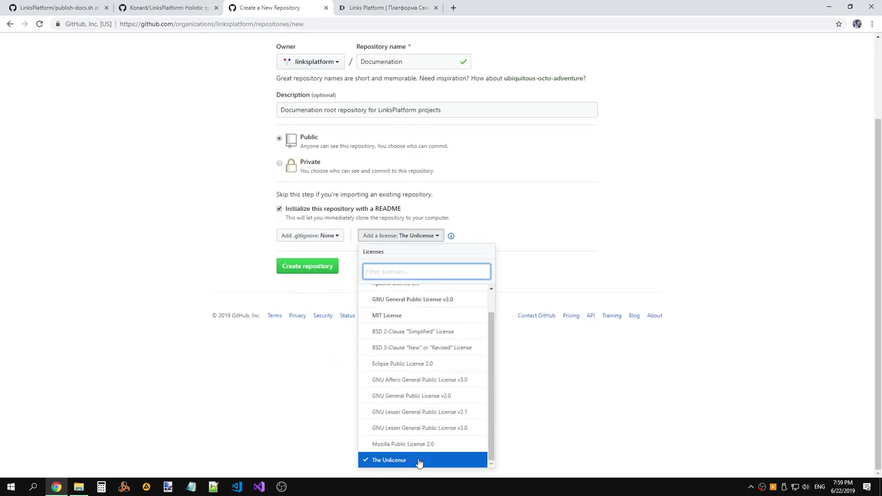
left_click(468, 233)
Keep the .gitignore template at None and create the repository.
left_click(331, 335)
left_click(332, 340)
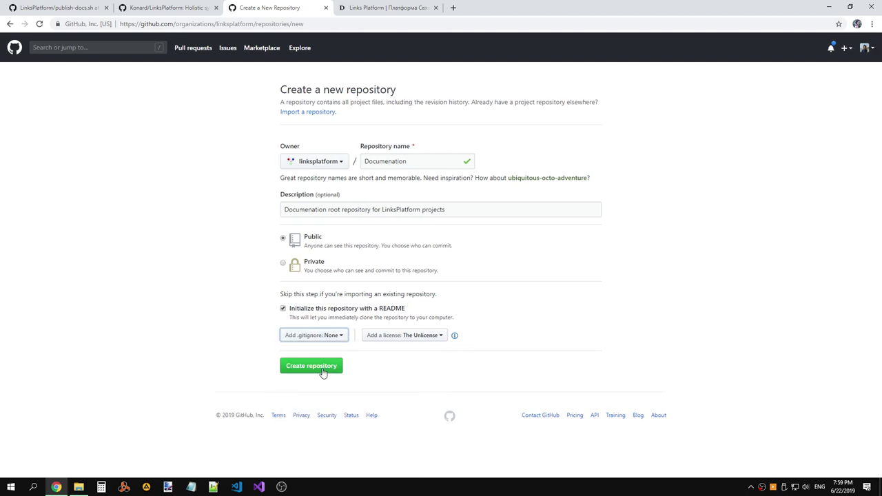
left_click(322, 373)
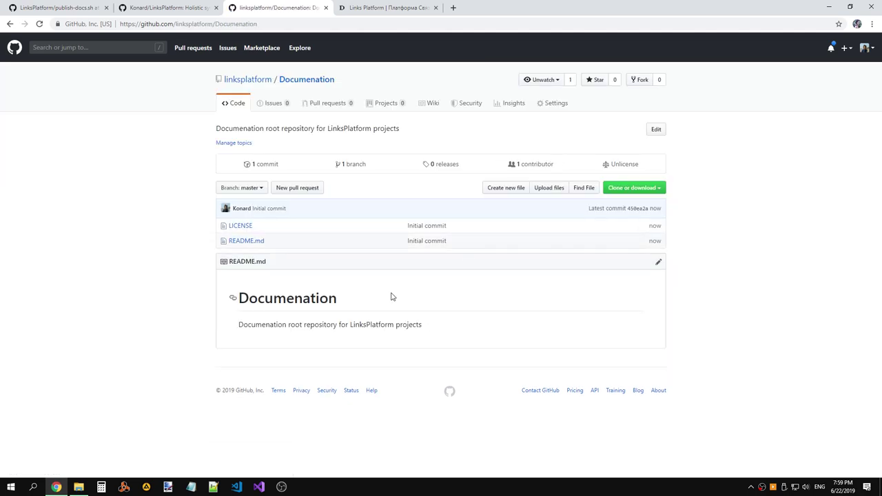
Open the repository's LICENSE file and examine the summary of permissions, limitations and conditions.
left_click(246, 229)
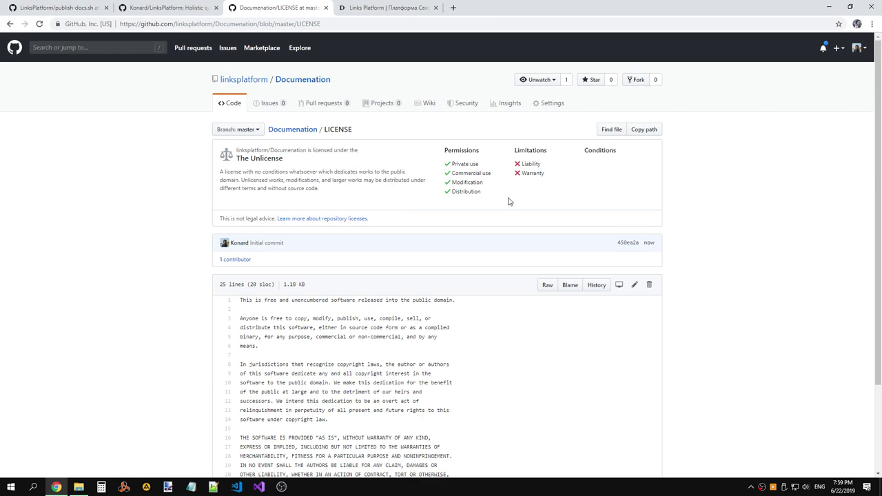
left_click_drag(486, 197, 434, 167)
left_click(434, 167)
scroll(494, 194, "down", 1)
double_click(587, 103)
left_click(587, 104)
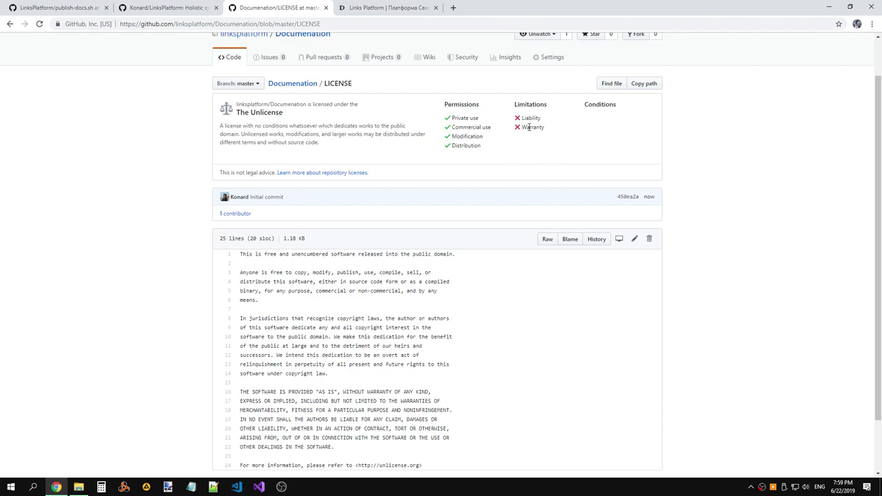
Read through the full text of The Unlicense, especially its opening paragraphs, and return to the repository's main page.
scroll(466, 188, "down", 1)
left_click_drag(464, 195, 243, 191)
left_click(330, 192)
double_click(392, 191)
left_click(366, 197)
left_click_drag(262, 190, 387, 190)
left_click(386, 190)
left_click_drag(331, 192, 468, 197)
left_click(467, 196)
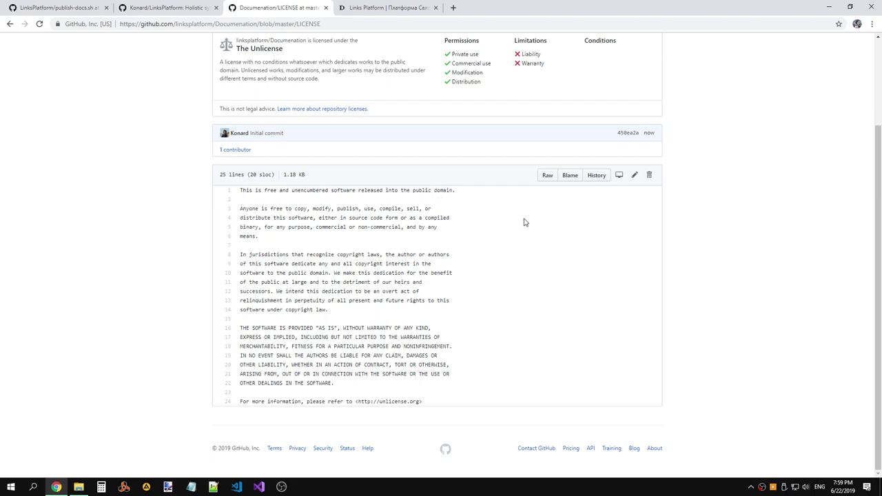
scroll(372, 257, "up", 1)
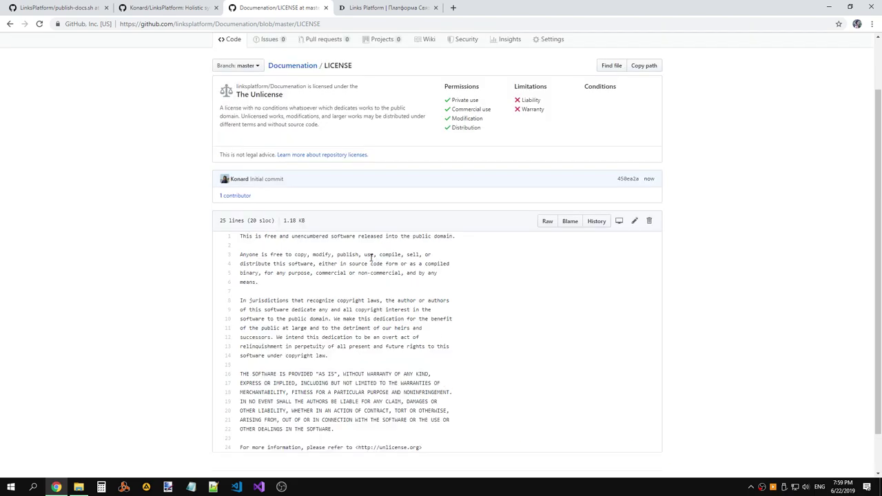
double_click(314, 236)
left_click(345, 238)
left_click_drag(345, 288, 238, 254)
left_click(311, 268)
left_click(8, 23)
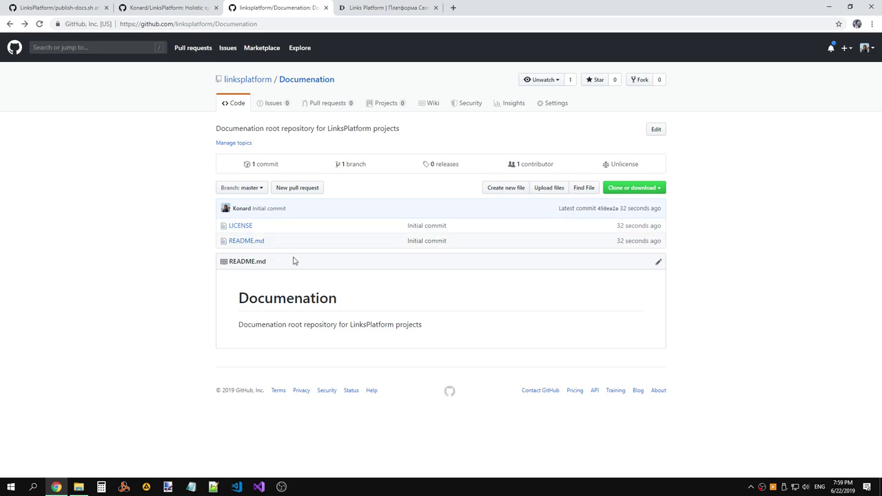
Check the README heading and text and the description on the repository's main page.
left_click_drag(445, 326, 236, 294)
left_click(423, 295)
left_click_drag(400, 128, 212, 129)
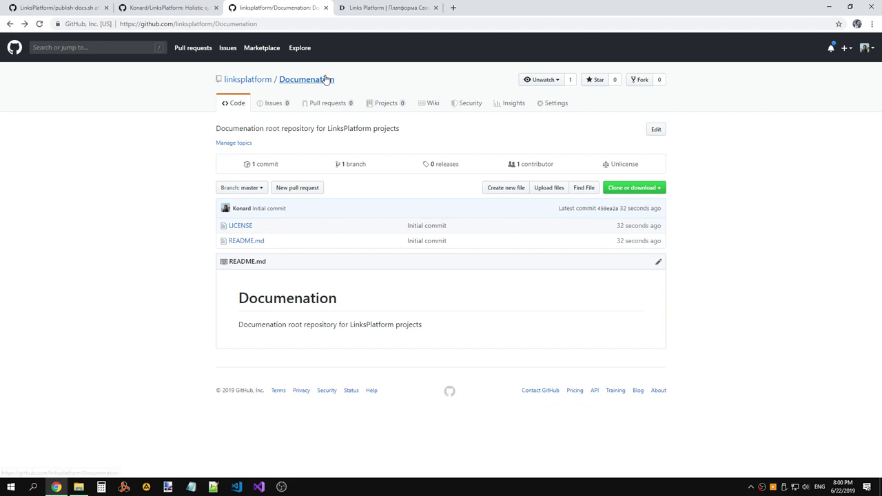
left_click(79, 487)
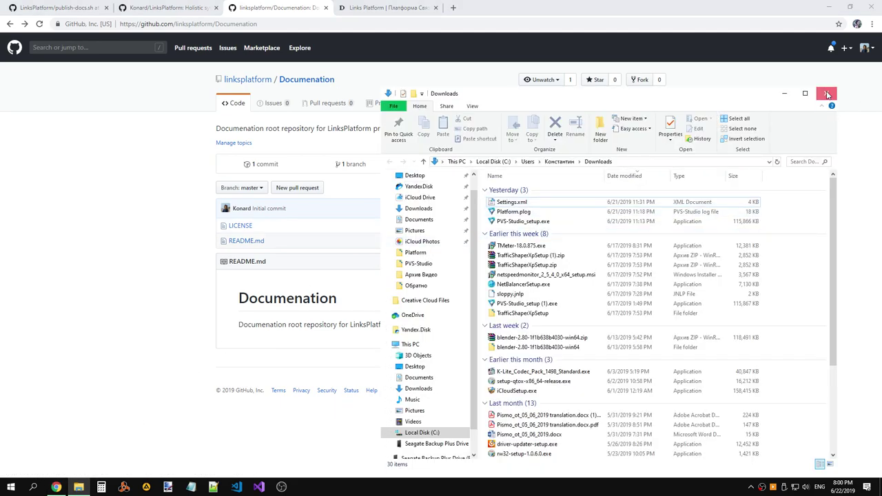
left_click(826, 93)
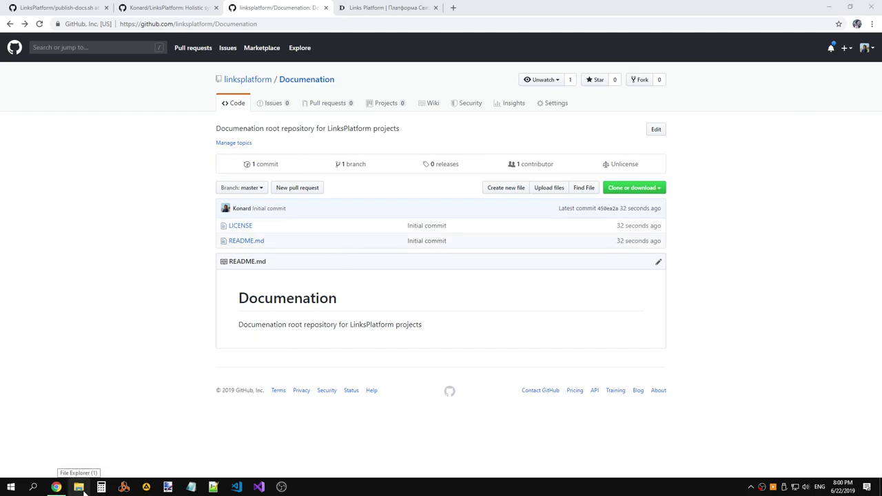
left_click(324, 21)
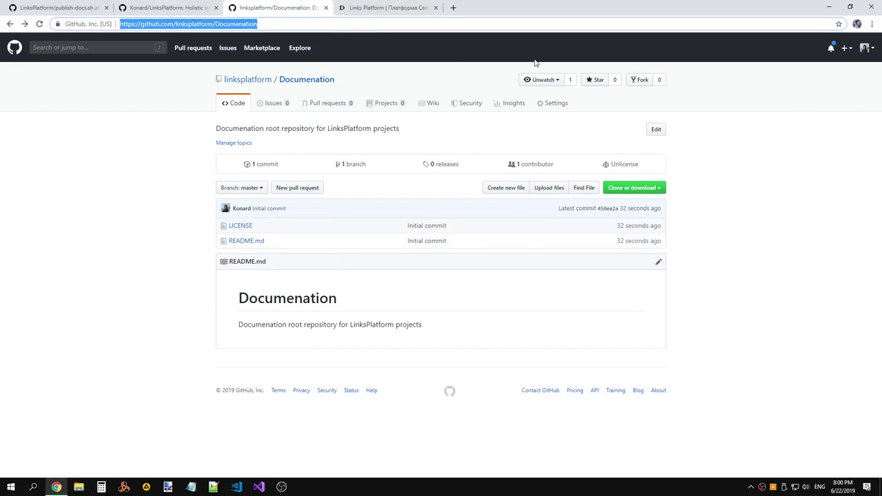
left_click(829, 7)
right_click(245, 133)
left_click(294, 236)
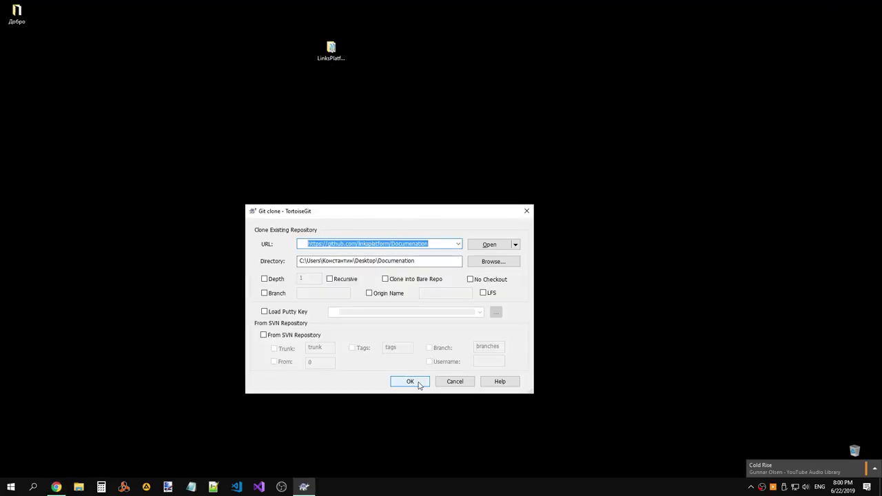
left_click(411, 382)
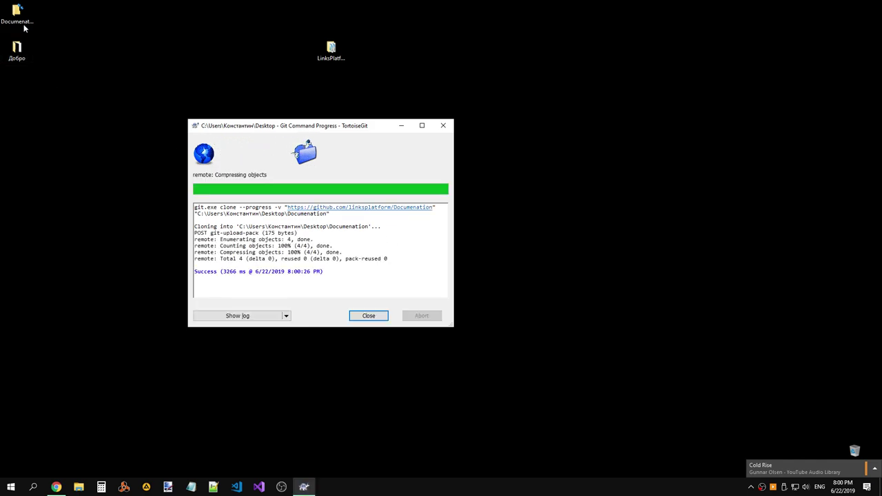
left_click(369, 316)
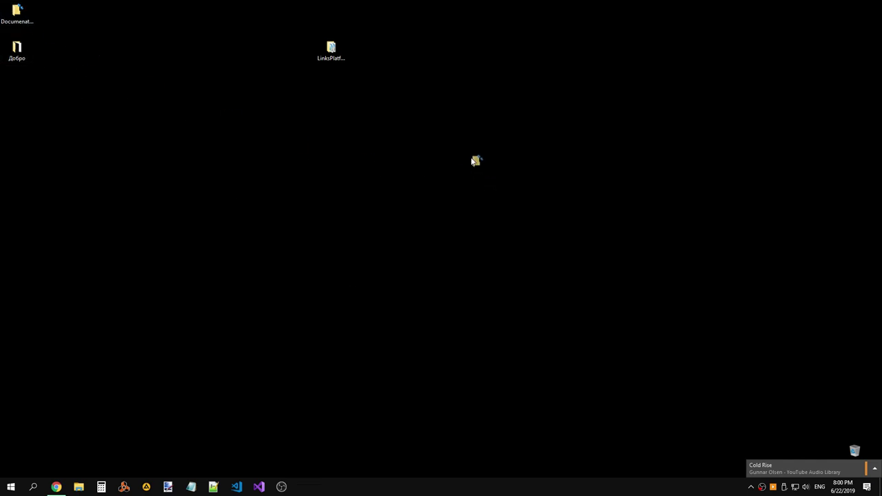
Open the Documenation and LinksPlatform desktop folders in separate windows arranged next to each other.
double_click(437, 165)
double_click(331, 52)
left_click_drag(538, 6, 204, 110)
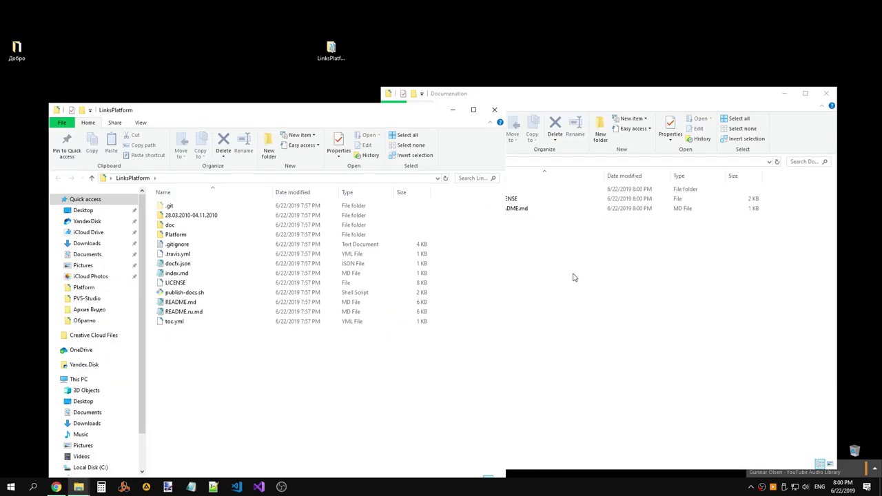
left_click(576, 269)
Copy LinksPlatform's doc folder into the Documenation folder and check the copied contents.
left_click(208, 224)
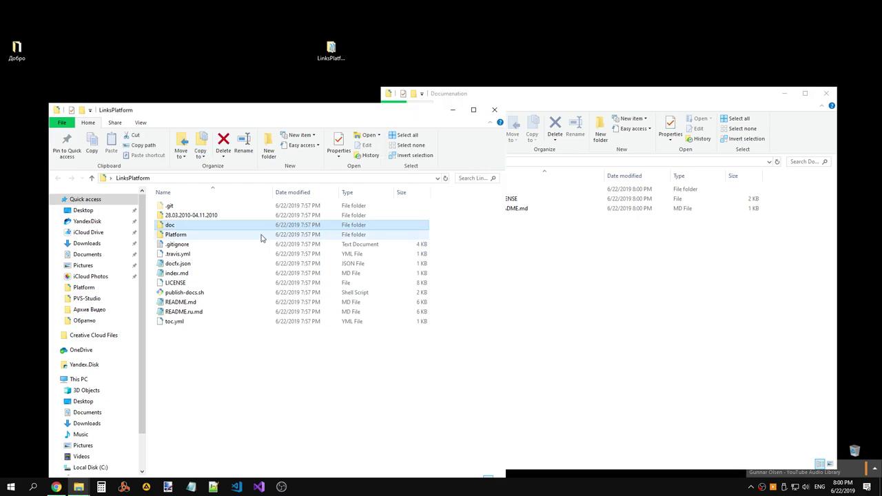
left_click(559, 278)
key("ctrl+v")
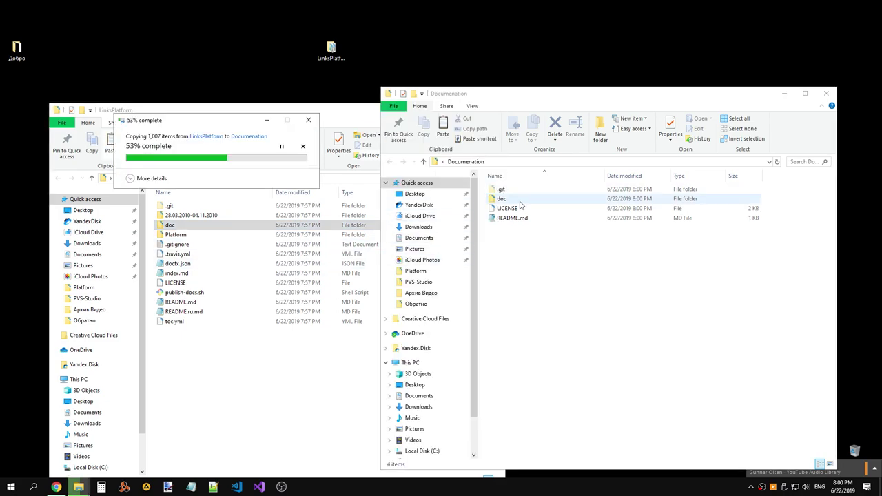
double_click(510, 200)
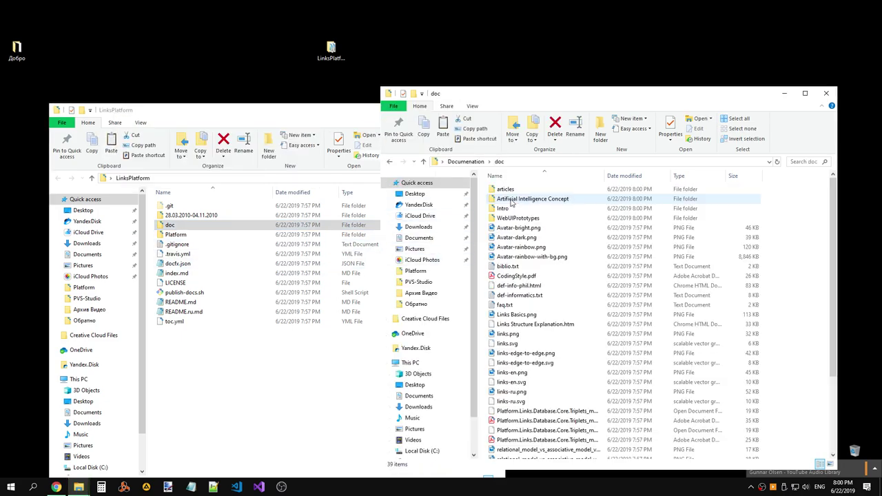
left_click(390, 164)
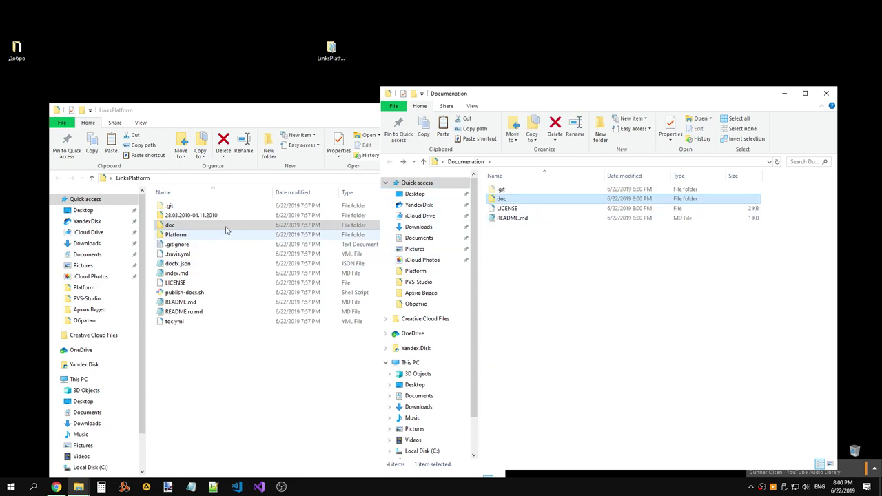
Open LinksPlatform's 28.03.2010-04.11.2010 folder and create a folder named Archive inside Documenation's doc folder.
double_click(204, 216)
left_click(245, 178)
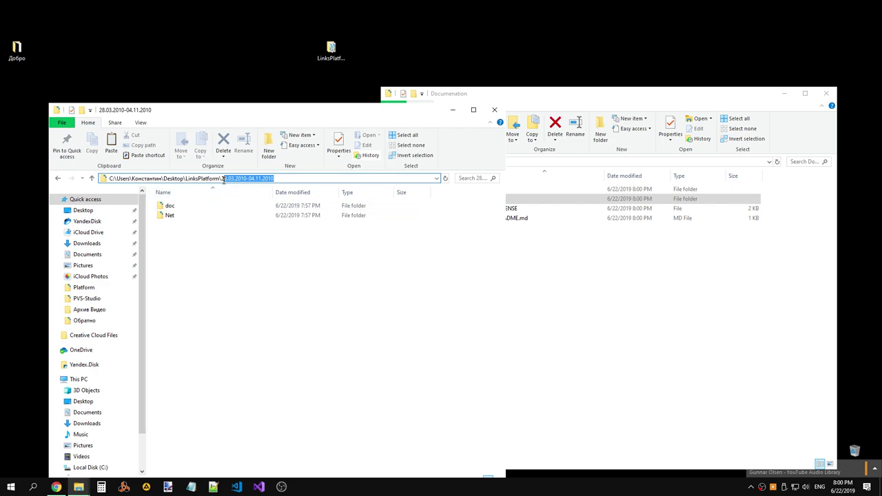
left_click(541, 261)
double_click(501, 199)
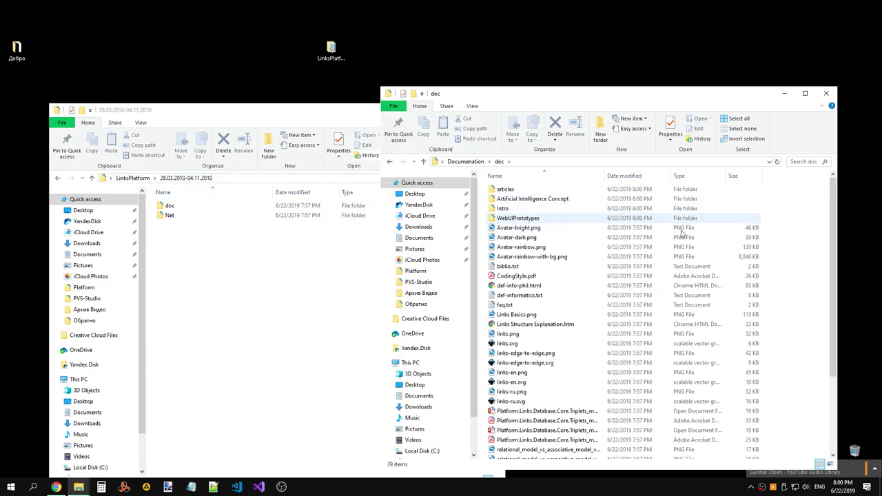
right_click(794, 222)
mouse_move(696, 403)
left_click(608, 289)
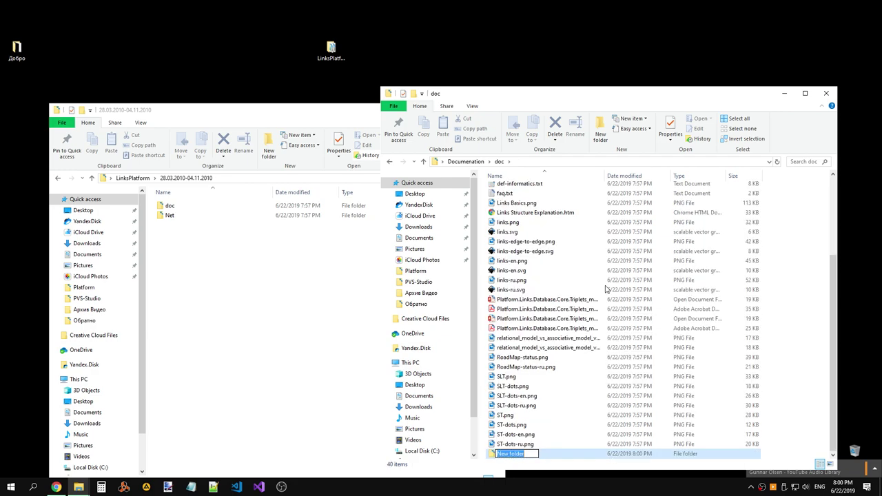
type("Archive")
key("Return")
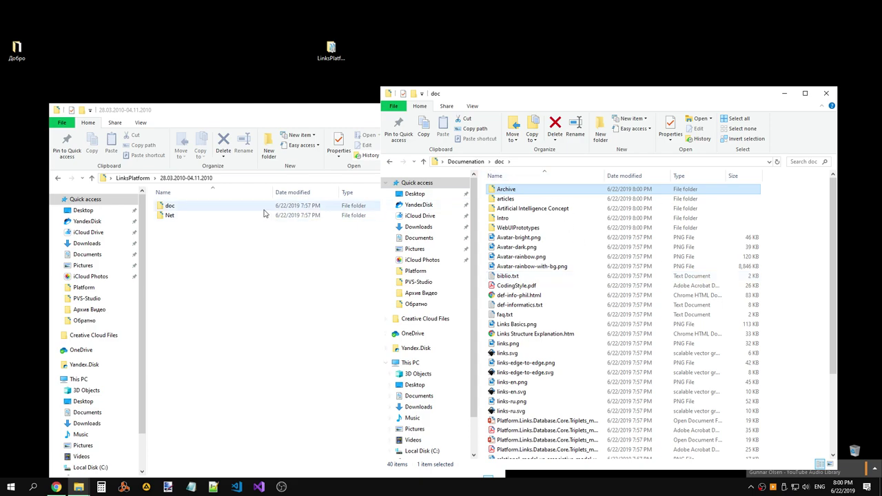
Move all files from 28.03.2010-04.11.2010\doc into Documenation's Archive folder and return to the Documenation root.
double_click(521, 193)
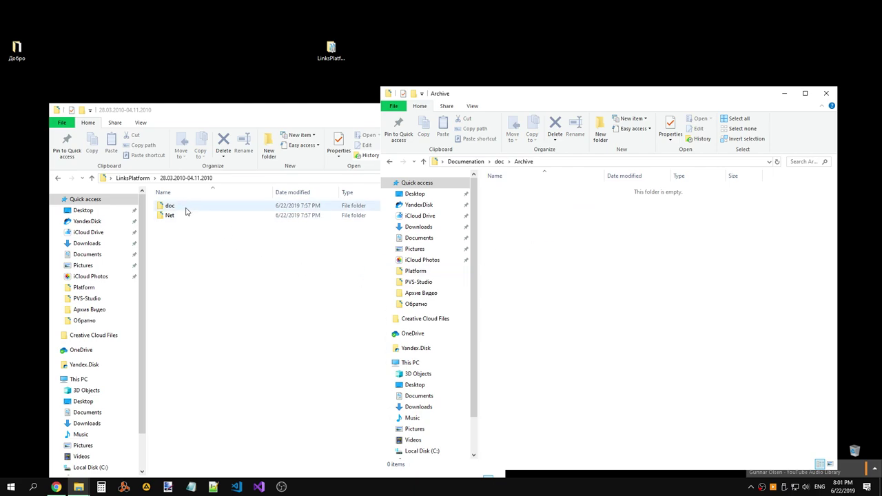
left_click(211, 269)
left_click(528, 169)
left_click(499, 161)
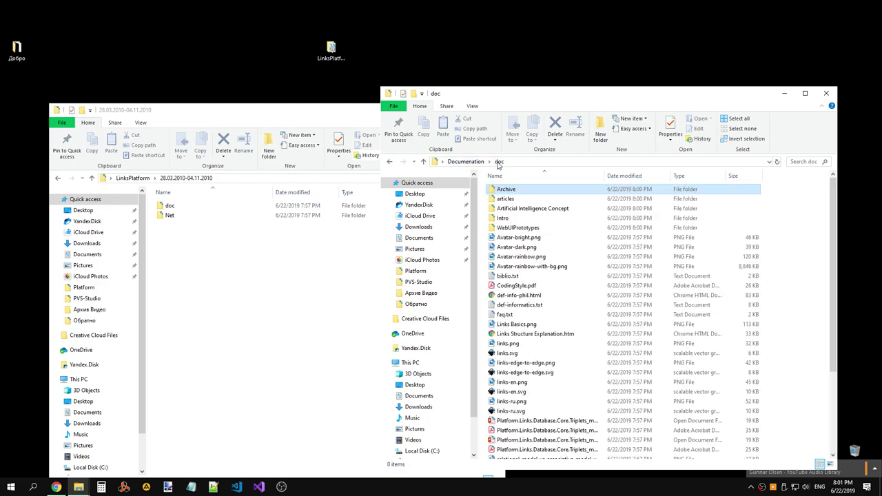
left_click(523, 161)
double_click(209, 205)
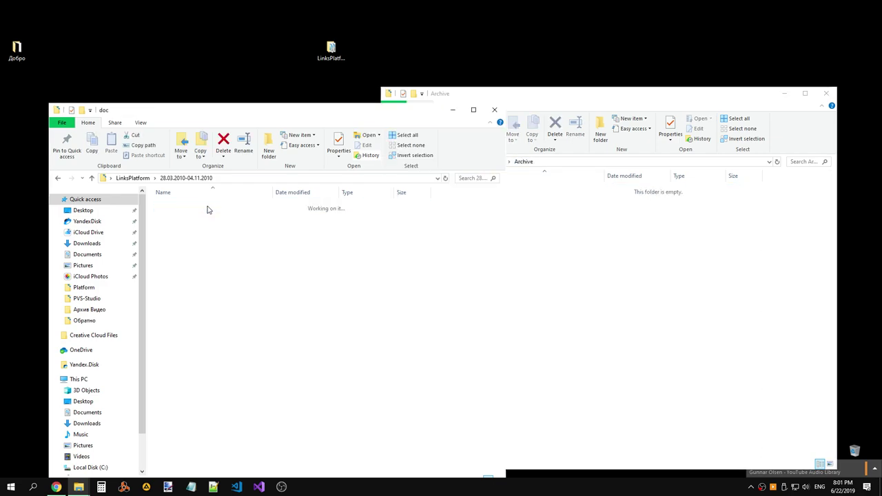
left_click_drag(291, 348, 212, 205)
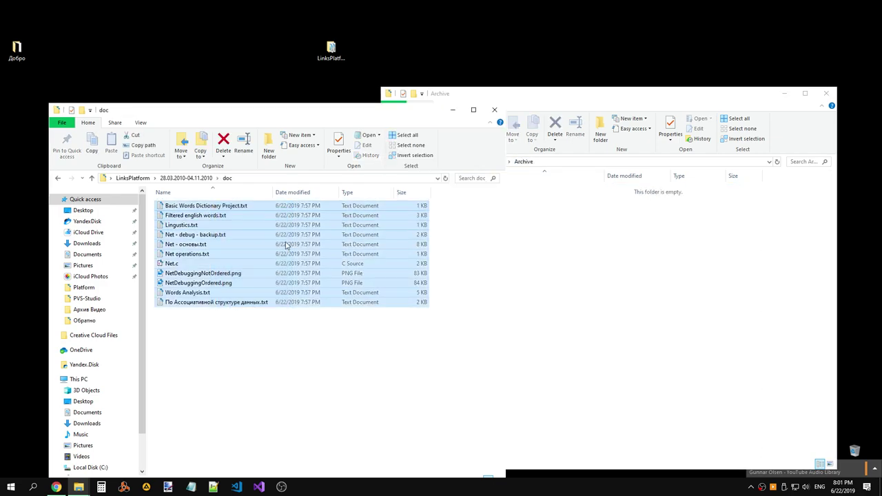
left_click(591, 238)
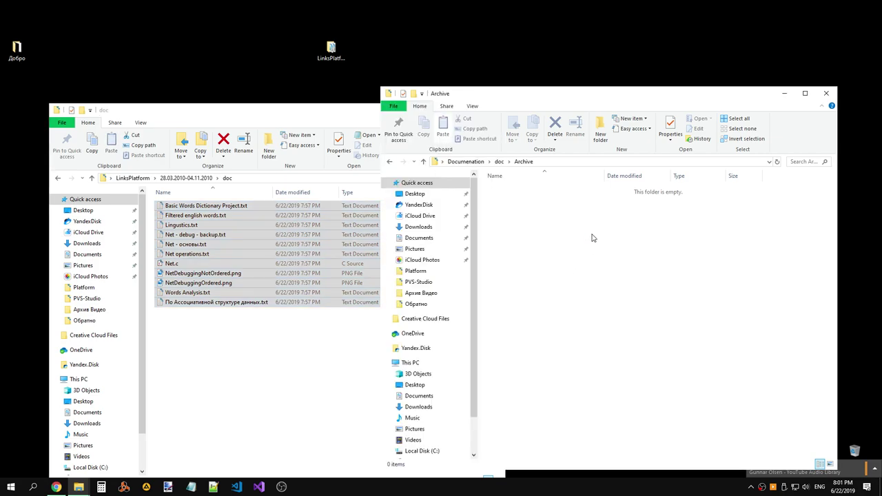
key("ctrl+v")
left_click(590, 324)
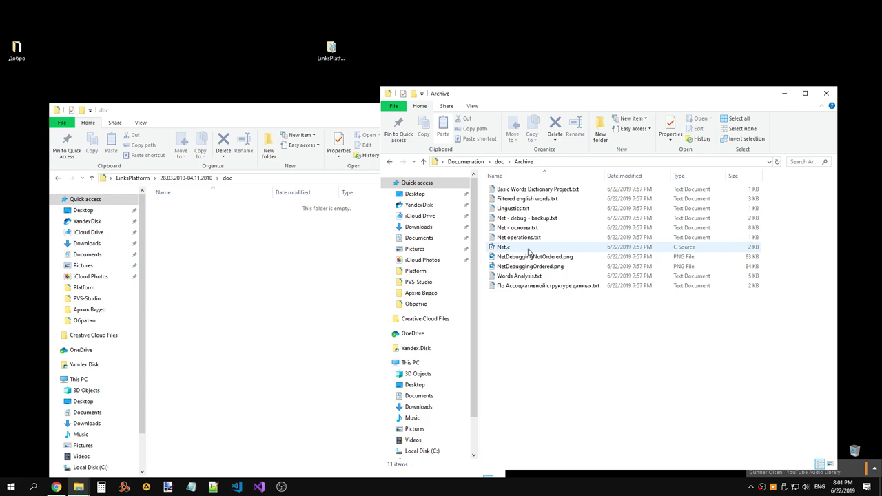
left_click(499, 162)
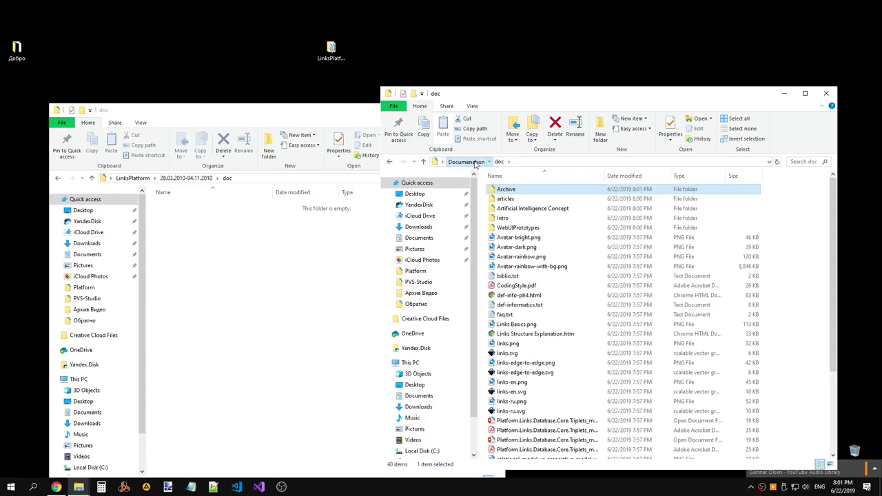
left_click(474, 162)
Look through the nested Net folders and their Properties folder, returning to the 28.03.2010-04.11.2010 folder.
left_click(186, 177)
double_click(172, 215)
double_click(169, 205)
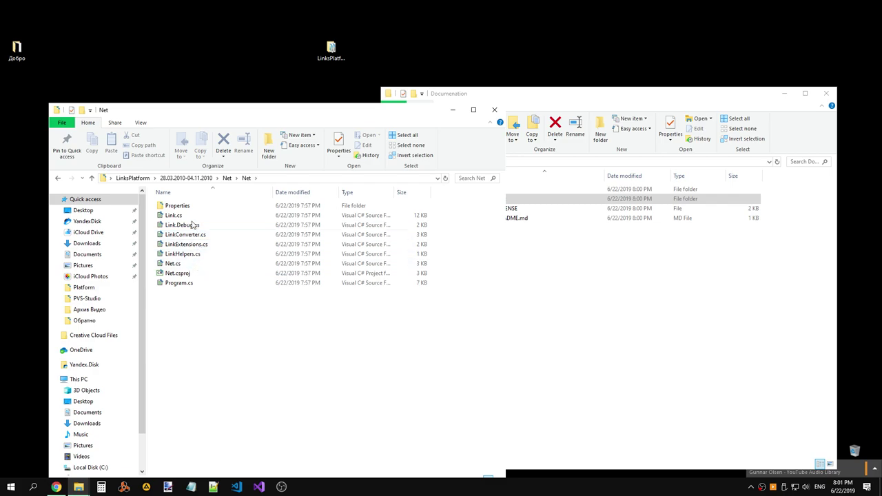
double_click(191, 205)
left_click(226, 179)
left_click(199, 178)
left_click(133, 178)
double_click(195, 216)
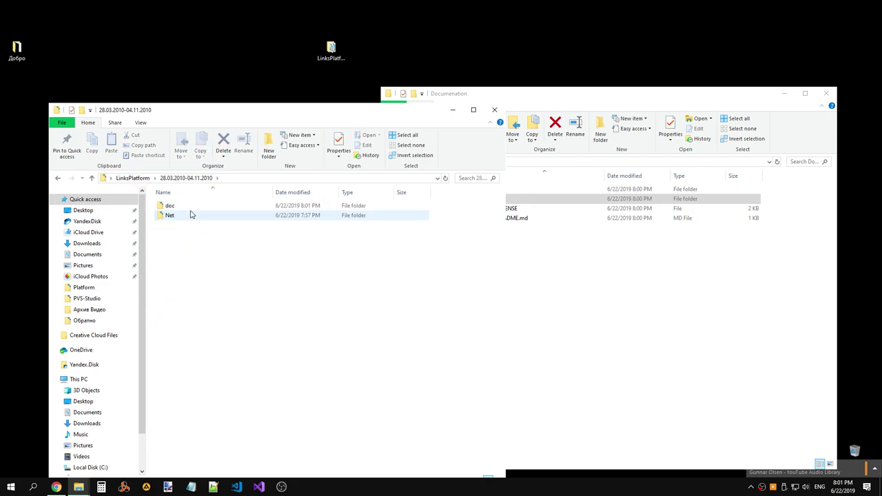
Delete the emptied doc folder inside 28.03.2010-04.11.2010 with TortoiseGit and confirm its removal.
right_click(183, 209)
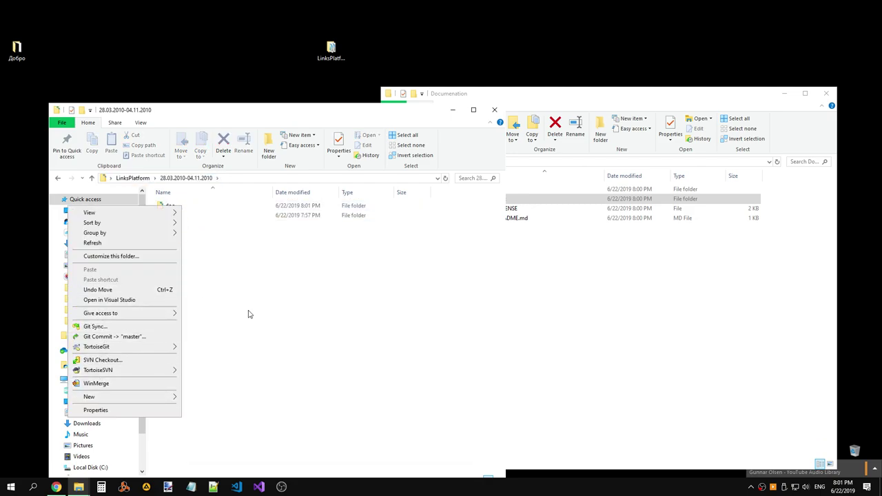
left_click(176, 205)
right_click(176, 206)
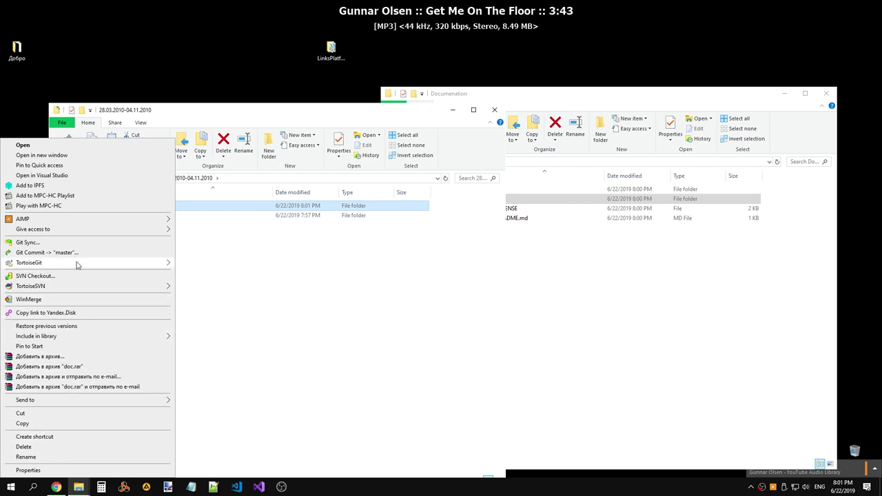
mouse_move(82, 263)
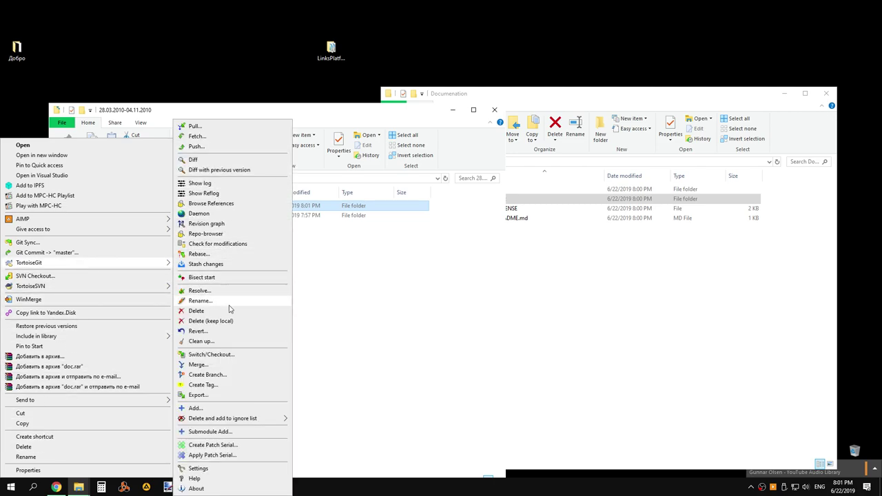
left_click(196, 311)
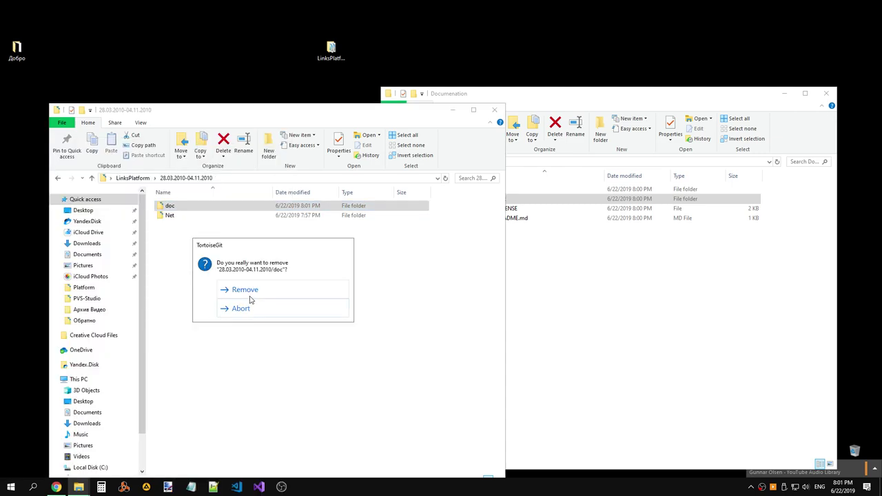
left_click(246, 290)
left_click(460, 276)
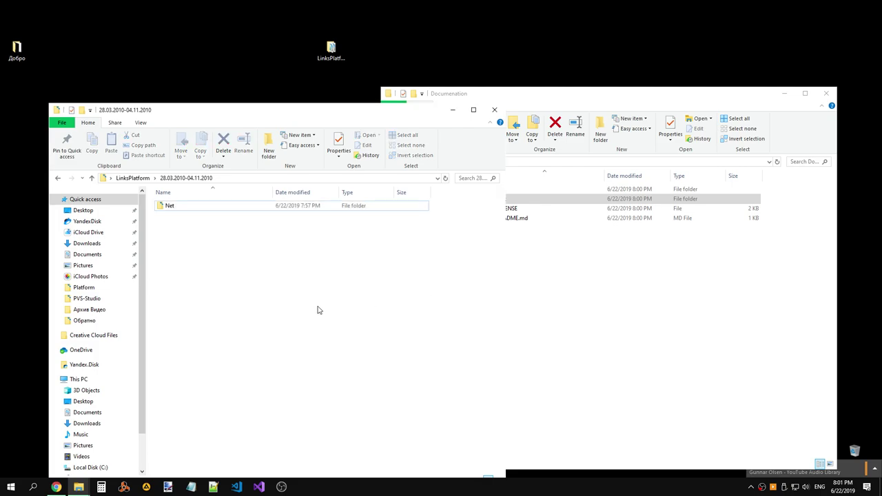
Review the subfolders and files in the doc folder at the root of LinksPlatform.
left_click(130, 178)
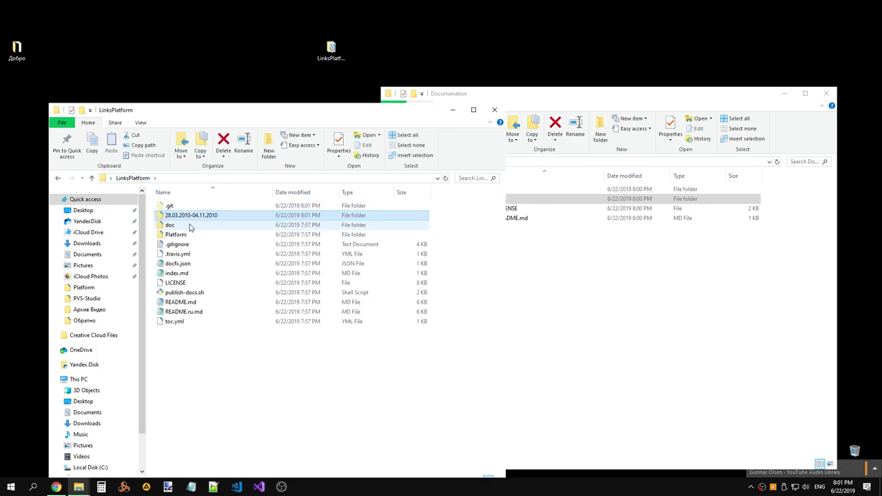
double_click(189, 229)
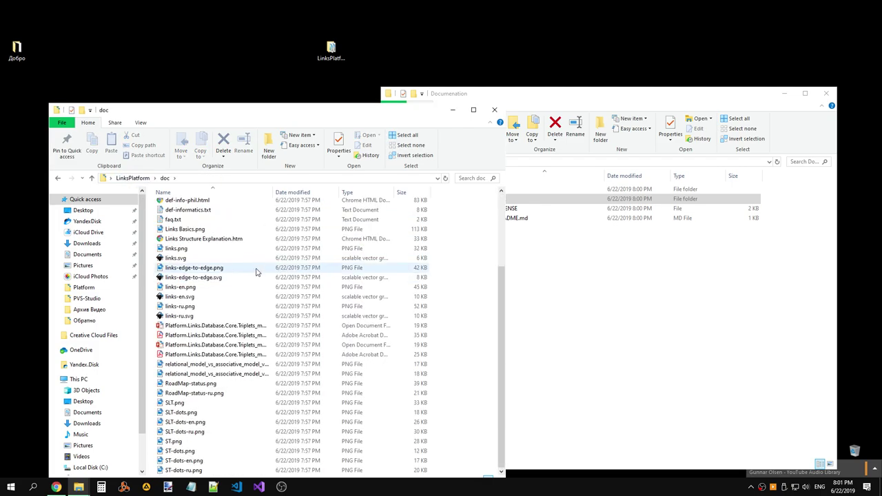
scroll(207, 241, "down", 3)
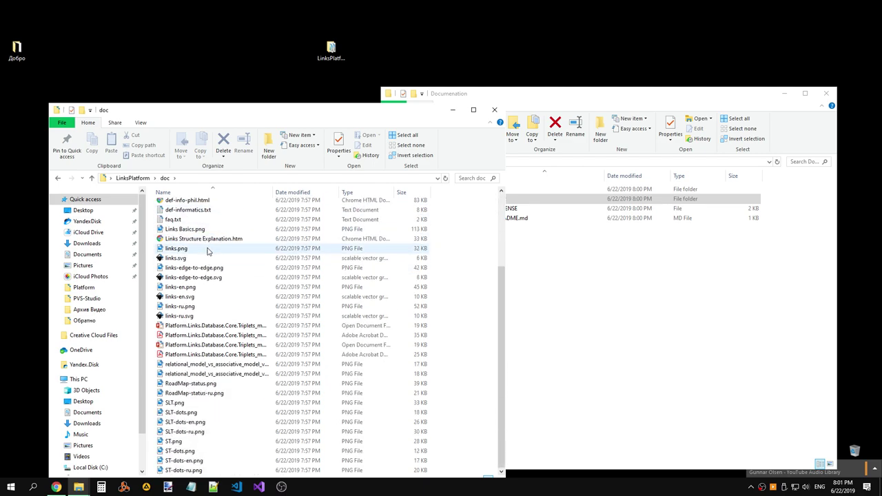
left_click(535, 273)
left_click(206, 468)
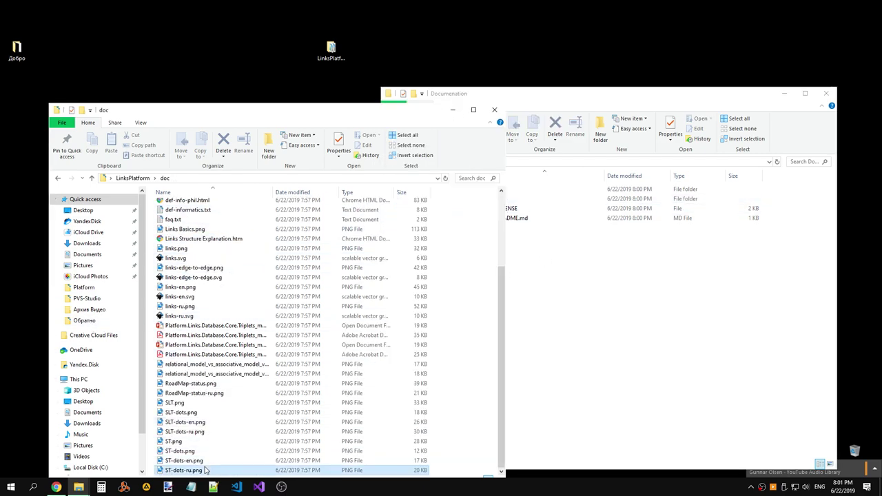
scroll(205, 461, "up", 3)
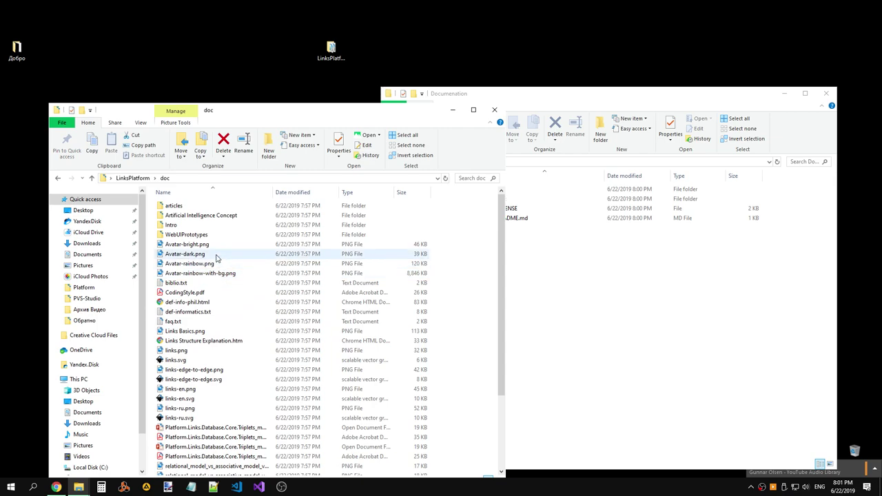
scroll(220, 286, "down", 4)
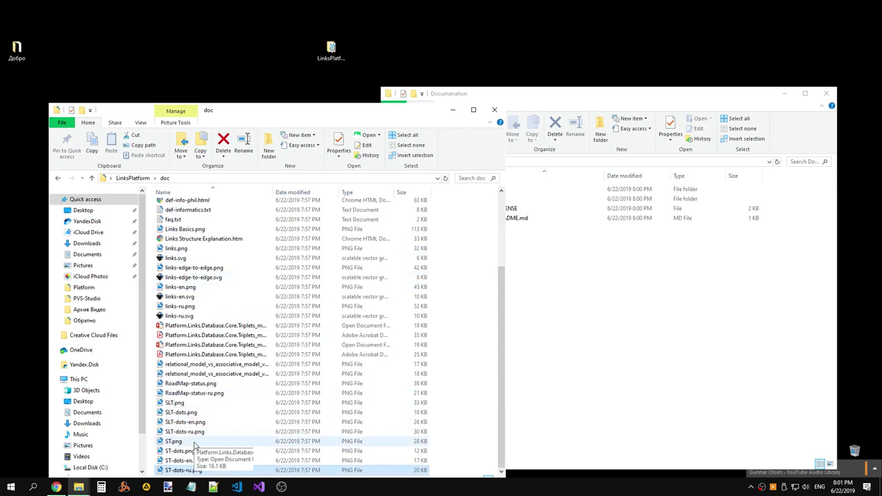
Review the contents of Documenation's doc folder for comparison with LinksPlatform's doc folder.
left_click(524, 235)
double_click(501, 199)
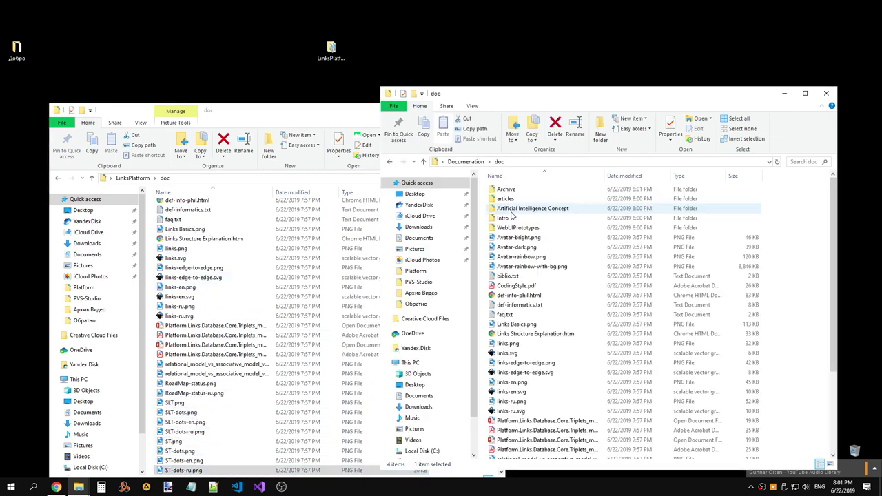
scroll(551, 227, "down", 4)
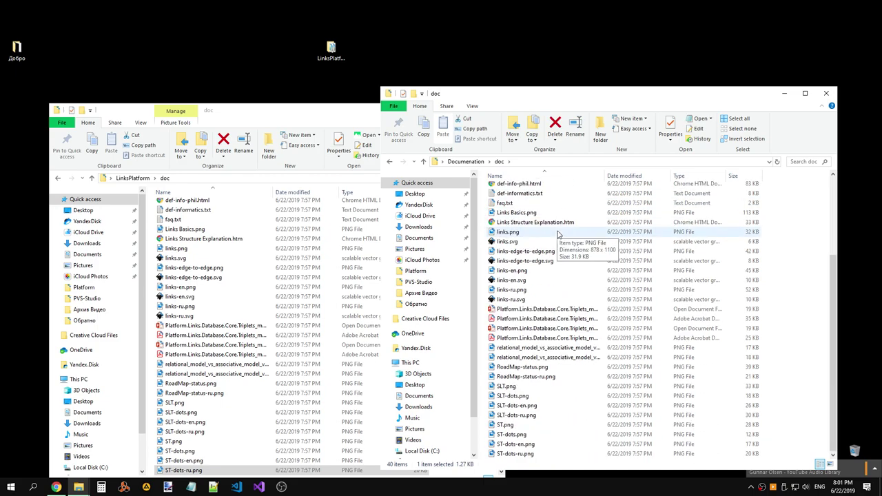
scroll(553, 303, "up", 4)
key("alt+Tab")
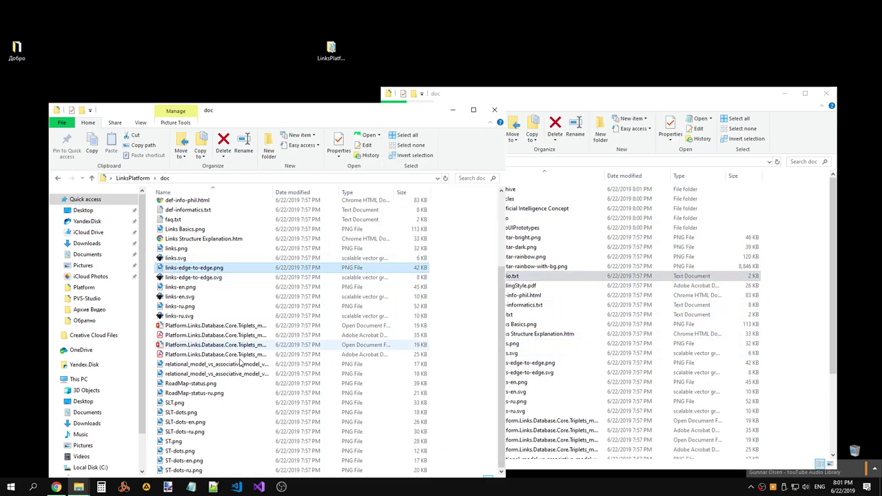
left_click(185, 267, "shift")
scroll(185, 255, "up", 1)
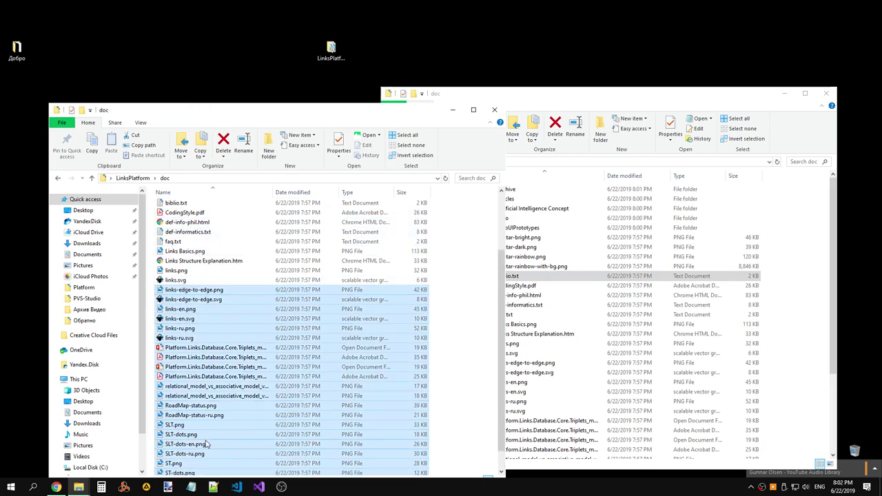
key("End")
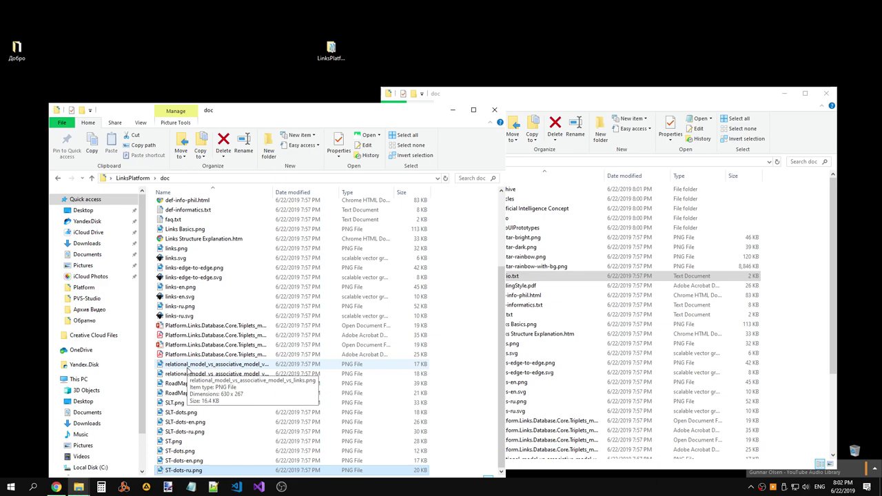
left_click(186, 368)
left_click(252, 470, "shift")
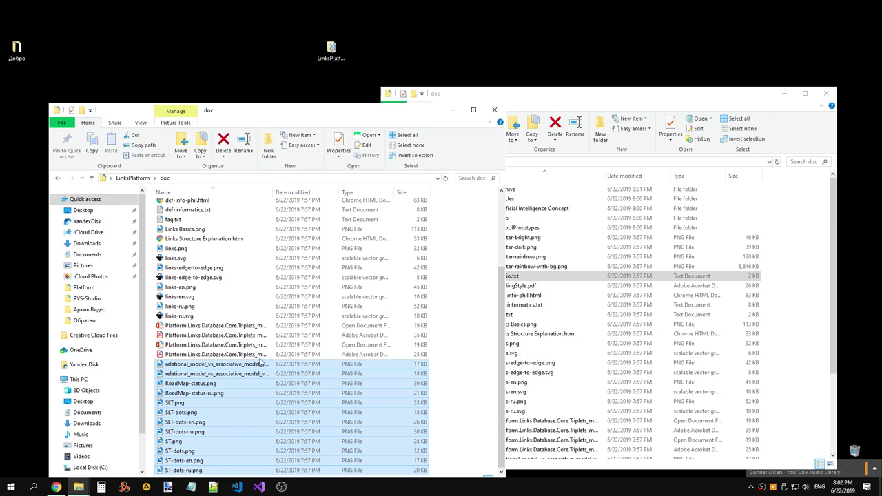
Delete the files from def-informatics.txt through ST-dots-ru.png in LinksPlatform\doc with TortoiseGit and confirm their removal.
left_click_drag(451, 465, 176, 210)
scroll(267, 294, "up", 4)
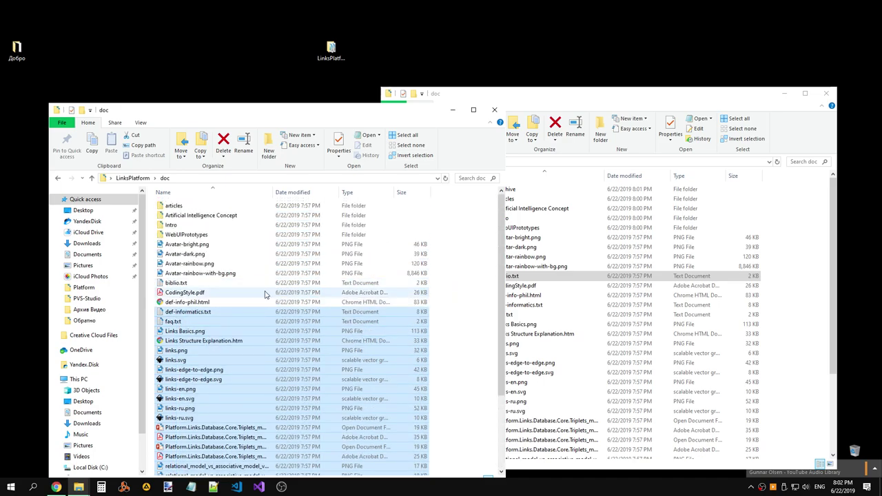
key("Delete")
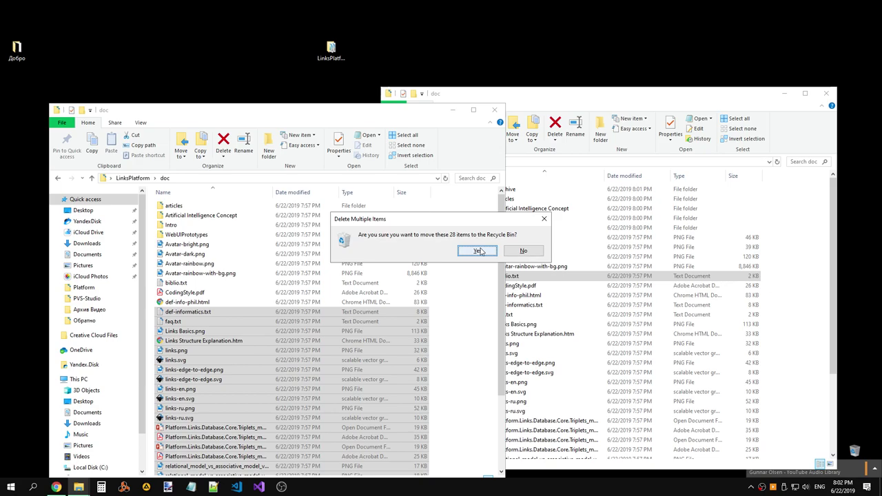
left_click(525, 251)
right_click(326, 346)
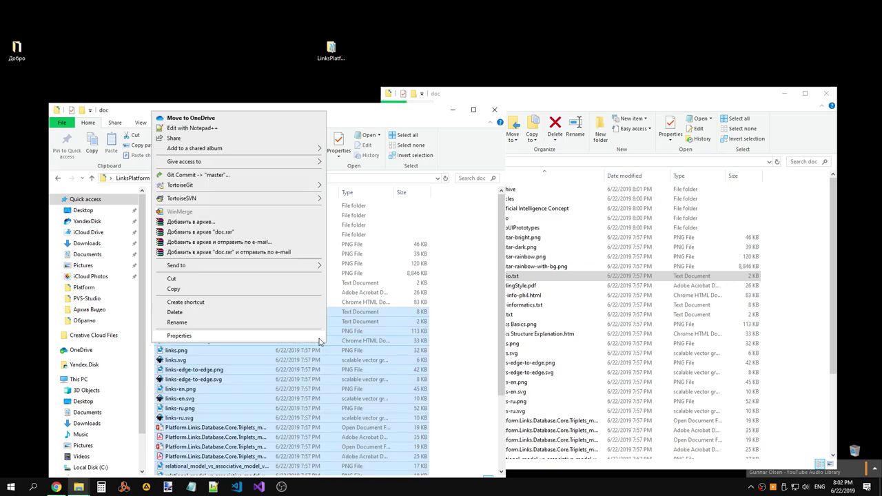
mouse_move(216, 187)
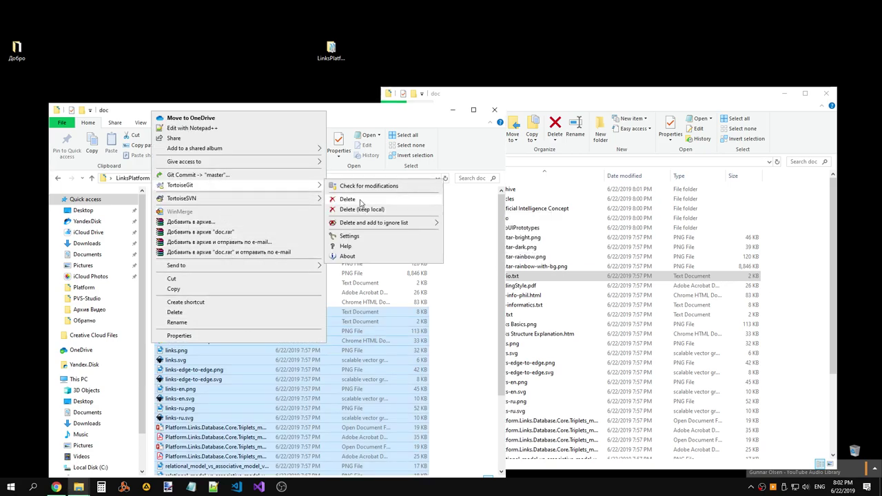
left_click(348, 199)
left_click(244, 290)
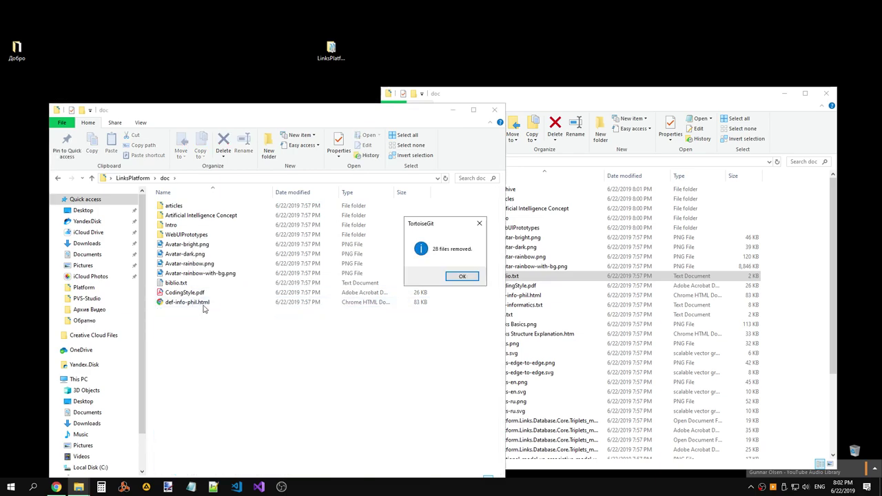
left_click(464, 276)
Delete the items from the Intro folder through def-info-phil.html in LinksPlatform\doc with TortoiseGit and confirm their removal.
left_click_drag(198, 308, 180, 227)
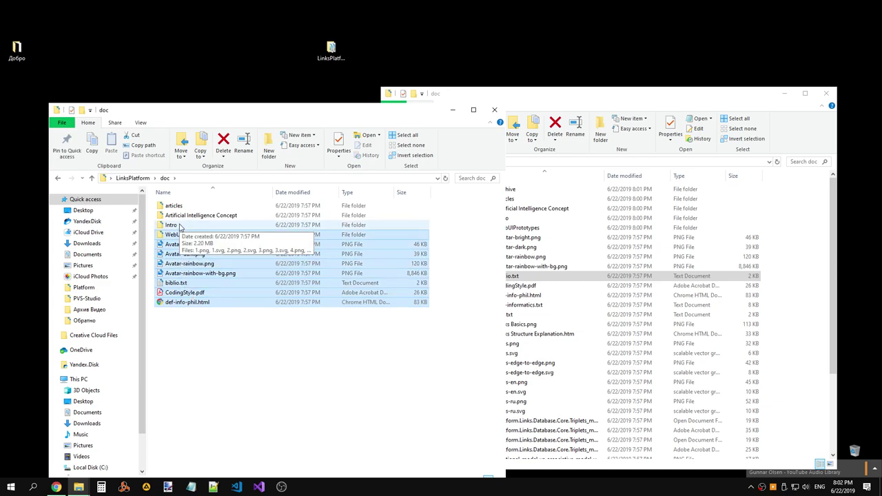
left_click(179, 226, "shift")
right_click(192, 227)
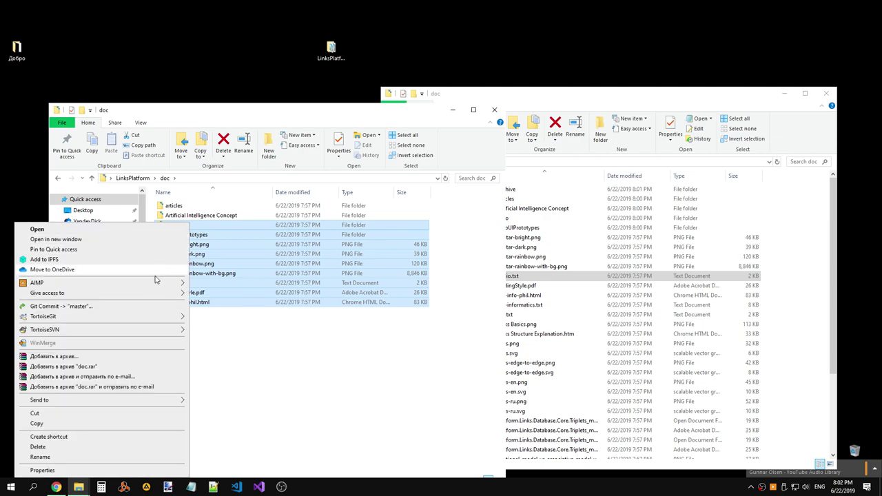
mouse_move(153, 321)
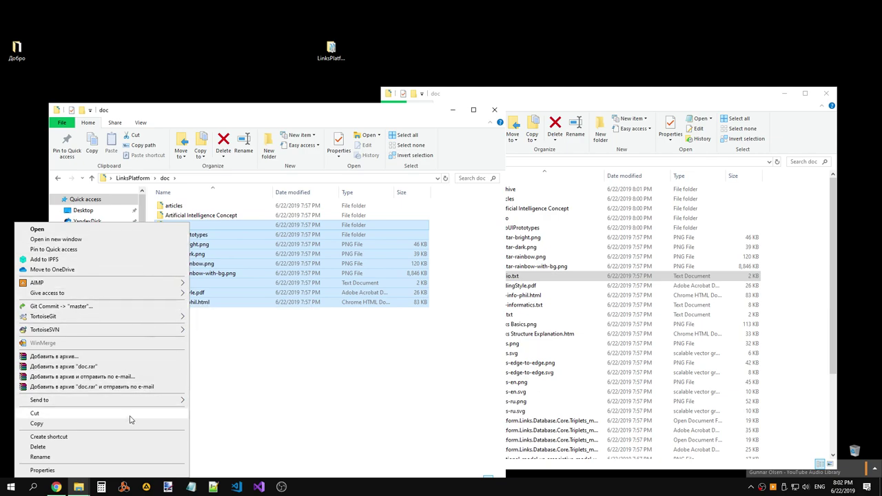
mouse_move(126, 323)
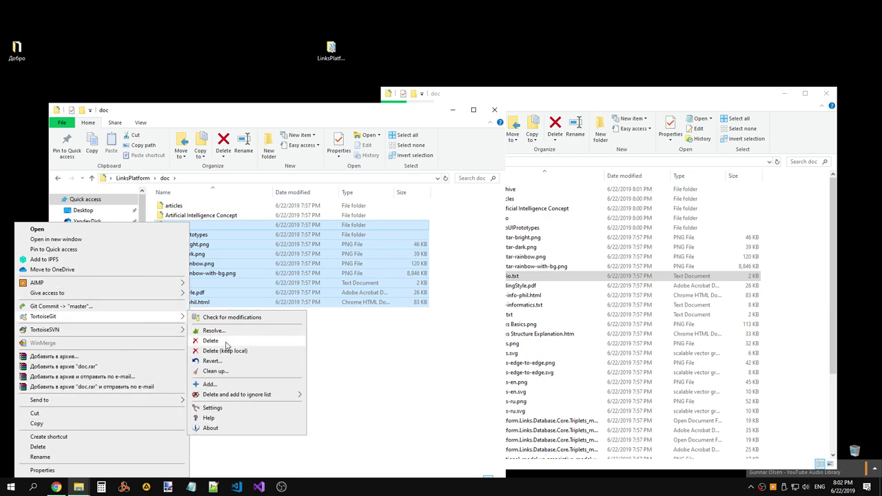
left_click(228, 350)
left_click(272, 295)
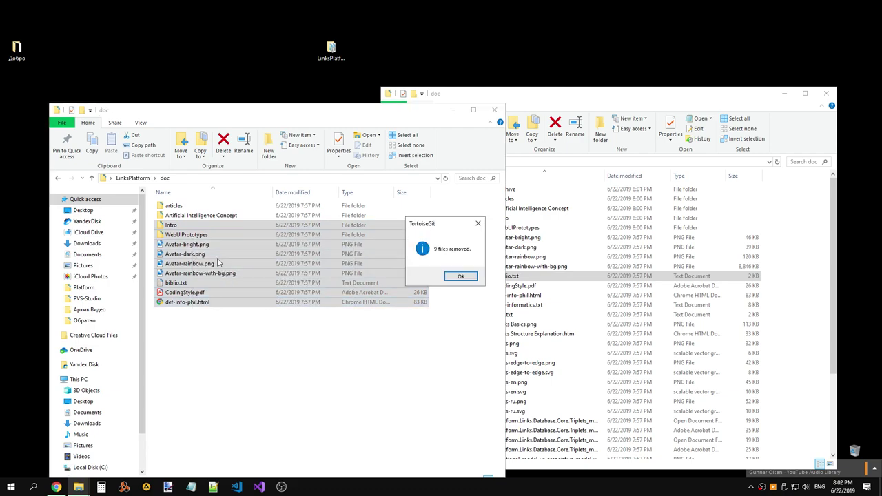
left_click(463, 277)
Delete the Artificial Intelligence Concept folder in LinksPlatform\doc with TortoiseGit and confirm its removal.
right_click(238, 215)
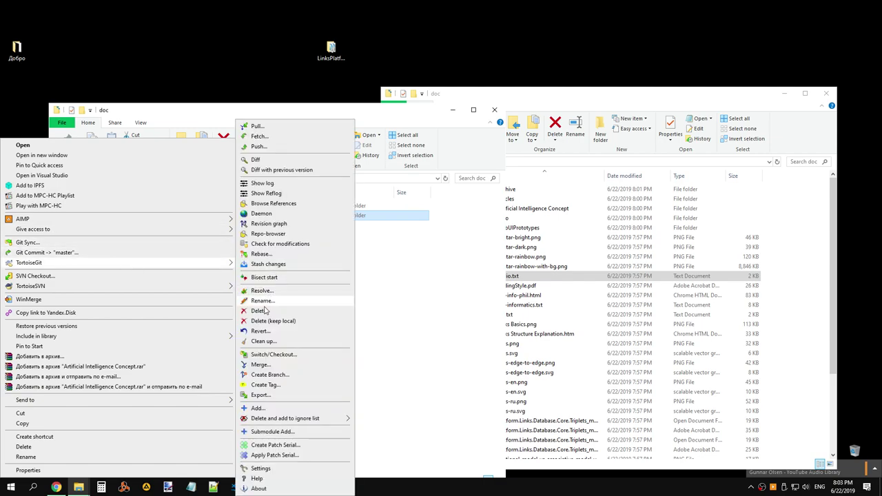
left_click(262, 307)
left_click(245, 290)
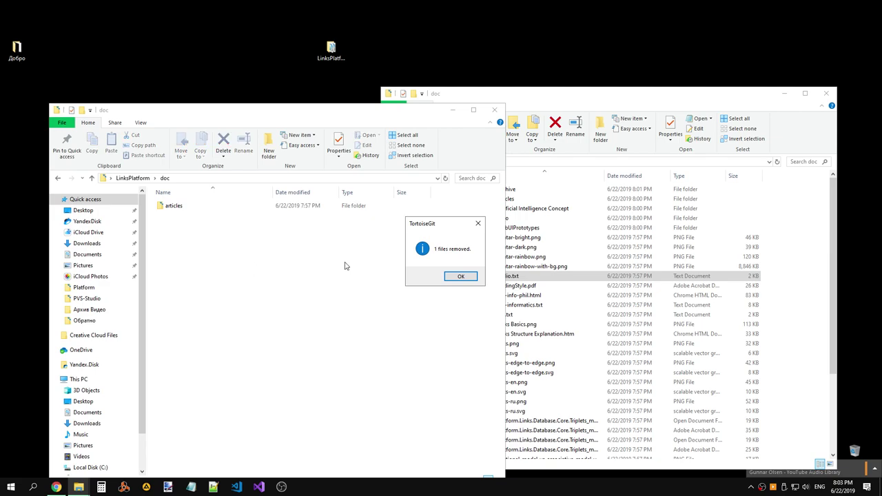
left_click(456, 278)
Check what remains in LinksPlatform's doc\articles and 28.03.2010-04.11.2010 folders, returning to the LinksPlatform root.
double_click(192, 208)
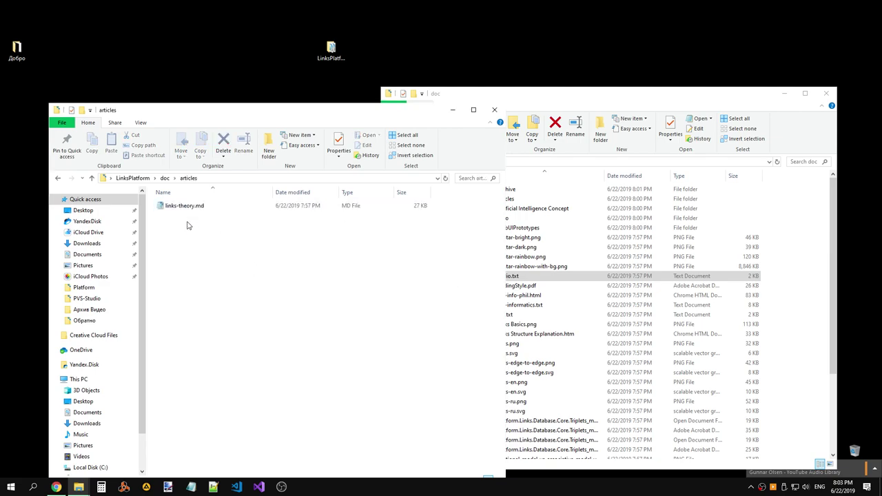
left_click(138, 179)
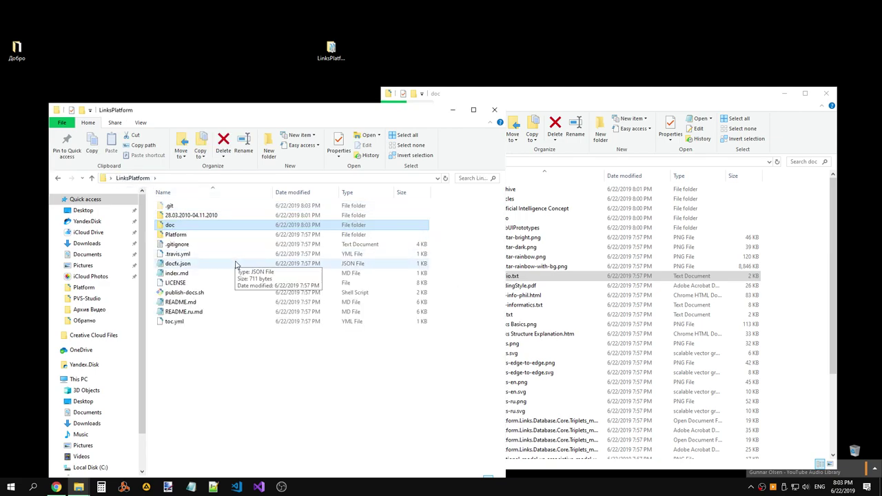
left_click(689, 228)
double_click(202, 217)
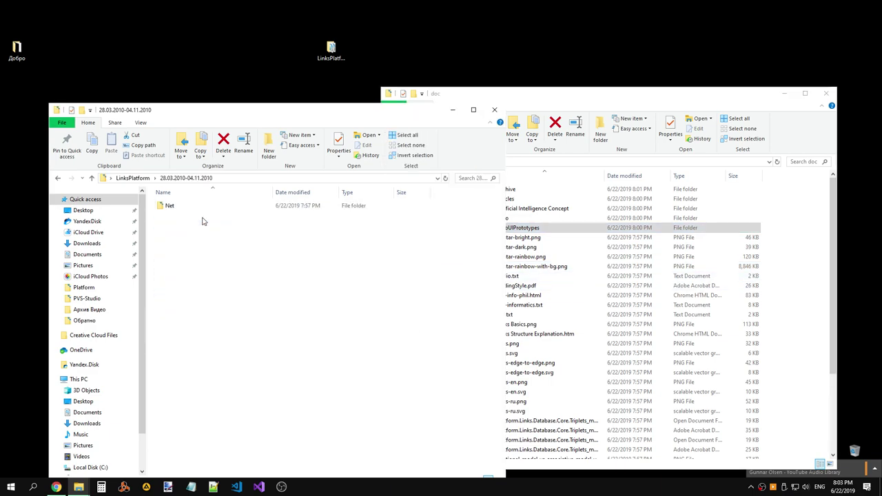
left_click(133, 178)
double_click(203, 216)
double_click(181, 206)
left_click(133, 178)
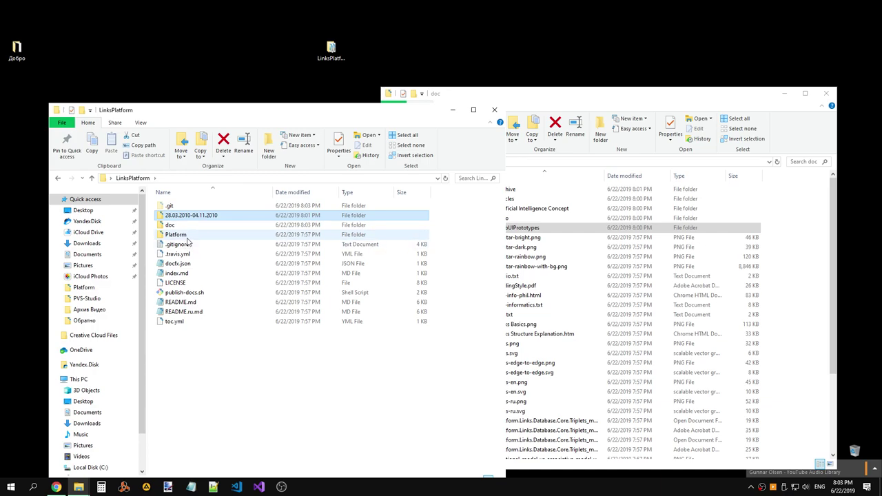
left_click(187, 235)
left_click(227, 359)
right_click(245, 349)
left_click(268, 369)
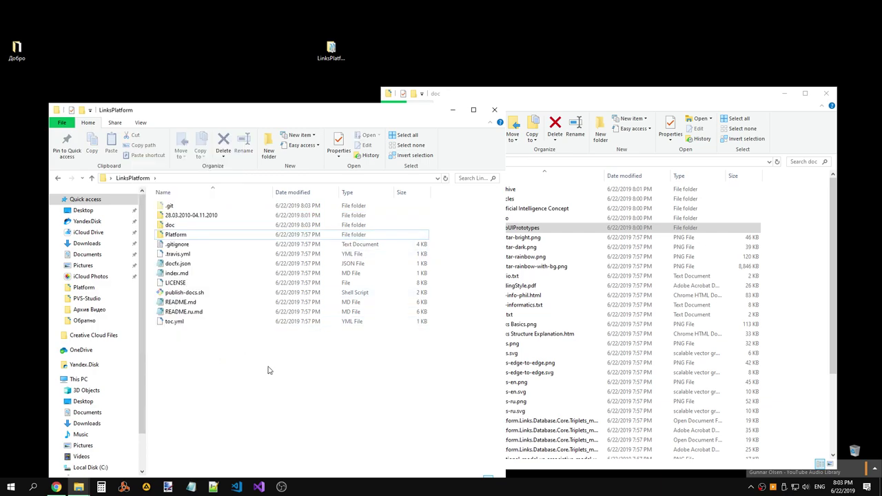
right_click(209, 357)
key("Escape")
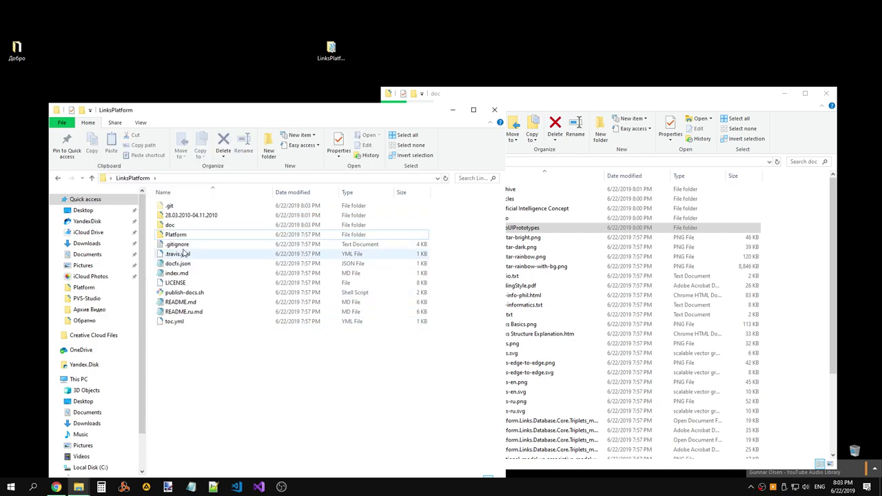
left_click(192, 254)
left_click(193, 264)
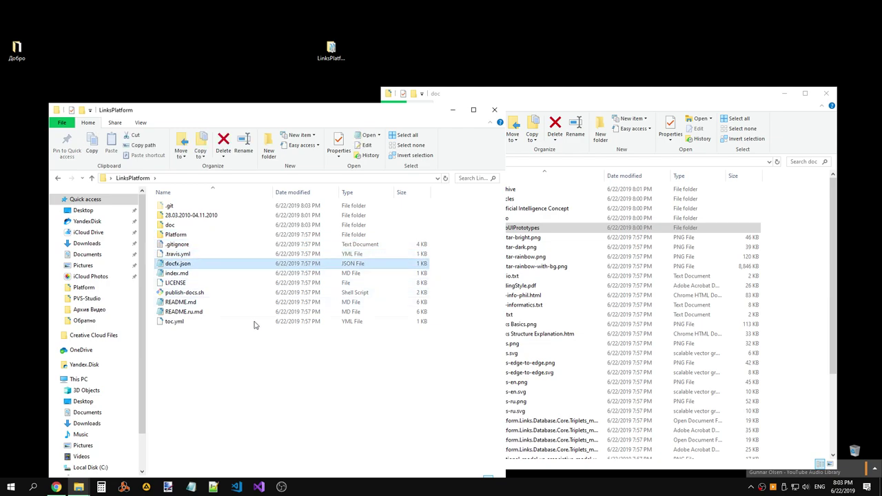
Try to open publish-docs.sh from the LinksPlatform root.
left_click(763, 236)
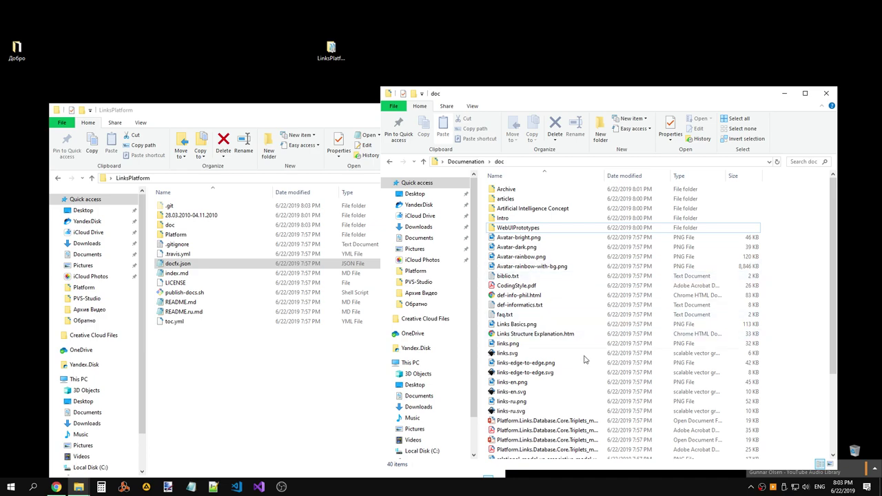
double_click(199, 292)
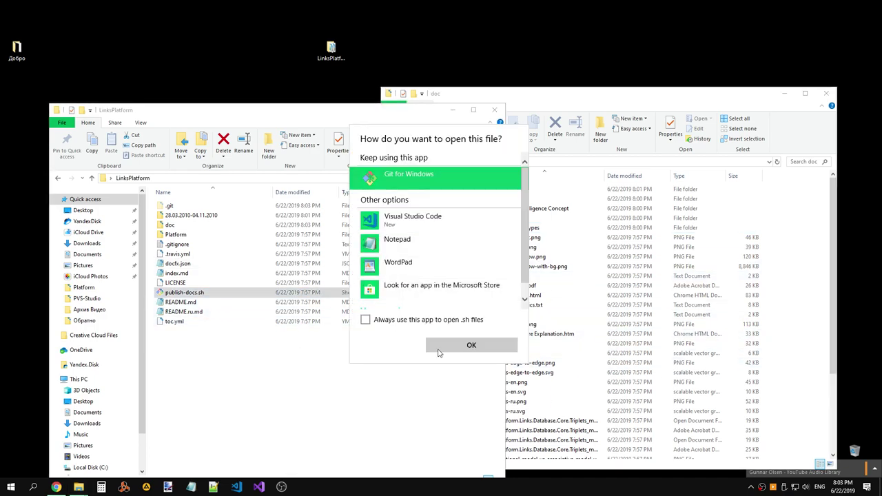
left_click(212, 296)
Look through the files in Documenation's doc folder and return to the Documenation root.
left_click(677, 231)
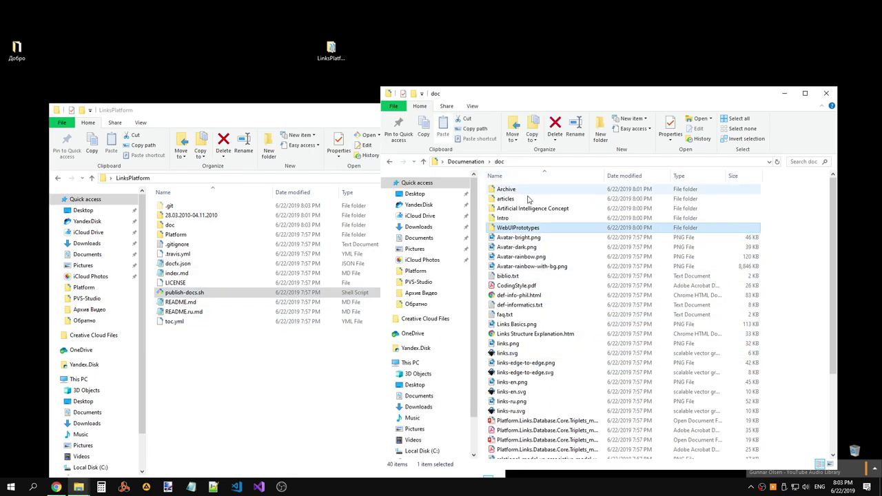
scroll(558, 221, "down", 4)
scroll(562, 208, "up", 1)
scroll(561, 208, "up", 3)
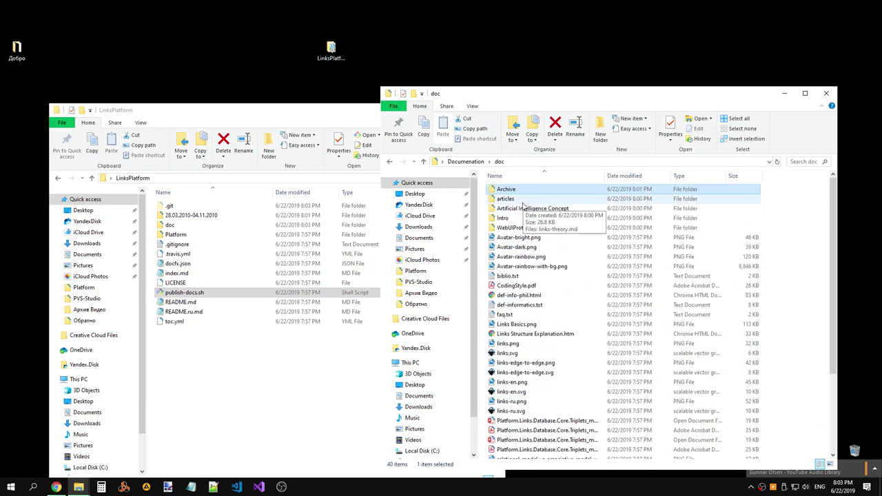
left_click(465, 161)
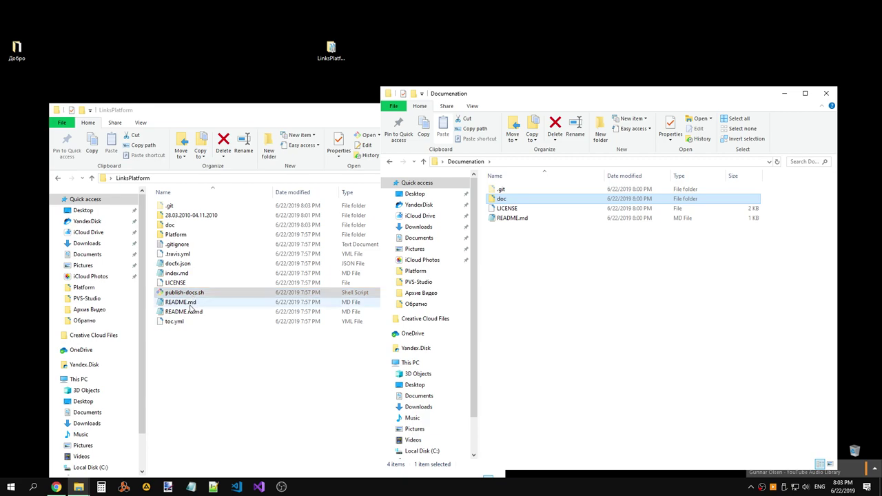
Move the articles folder out of Documenation's doc folder into the Documenation root.
double_click(508, 199)
double_click(509, 199)
left_click(510, 161)
left_click(499, 161)
right_click(508, 200)
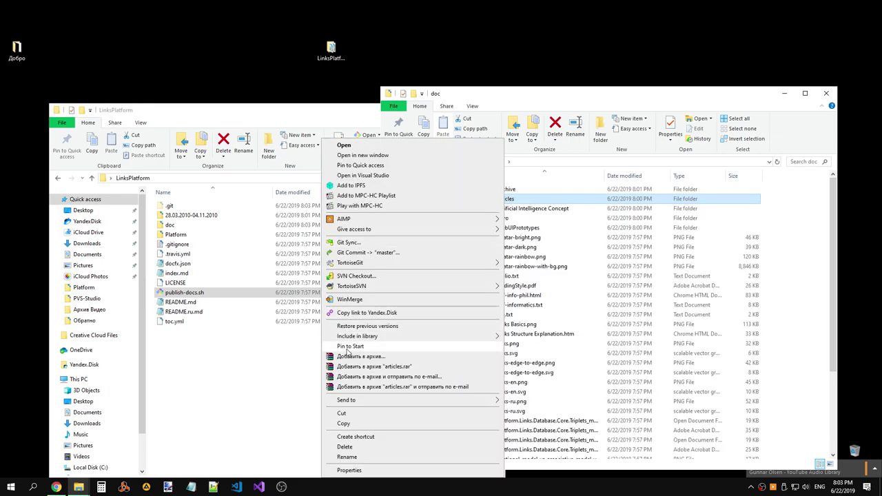
left_click(343, 423)
key("alt+Up")
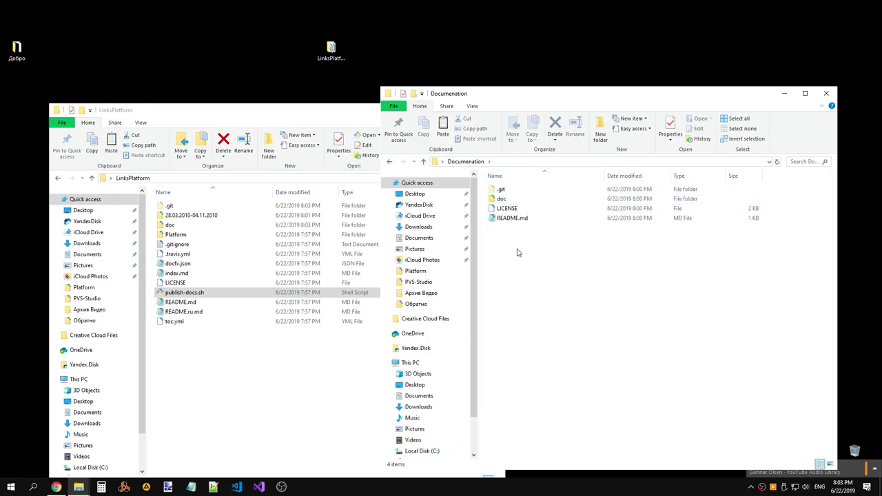
right_click(517, 251)
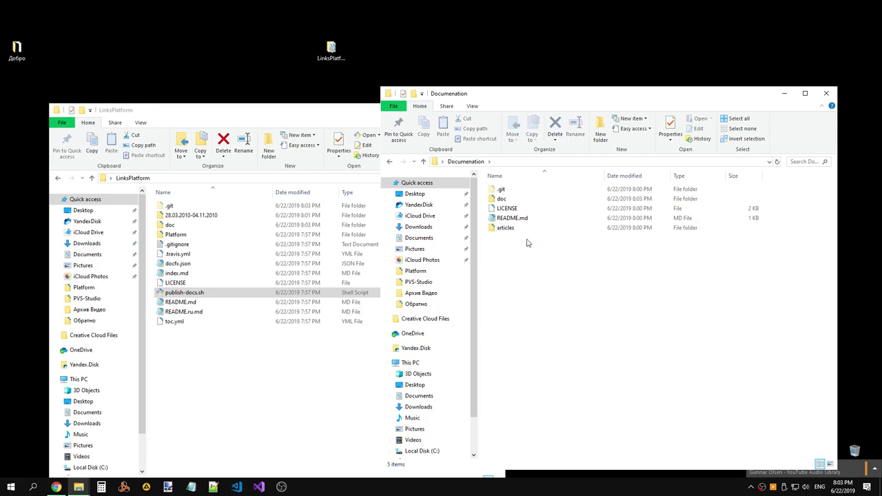
Check the contents of Documenation's doc folder and of the articles folder in its root.
double_click(500, 199)
scroll(555, 279, "down", 3)
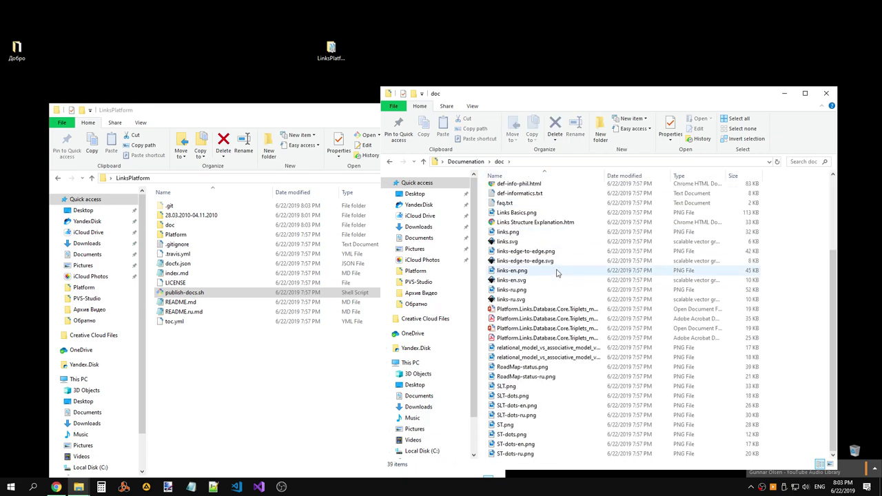
left_click(458, 162)
double_click(510, 199)
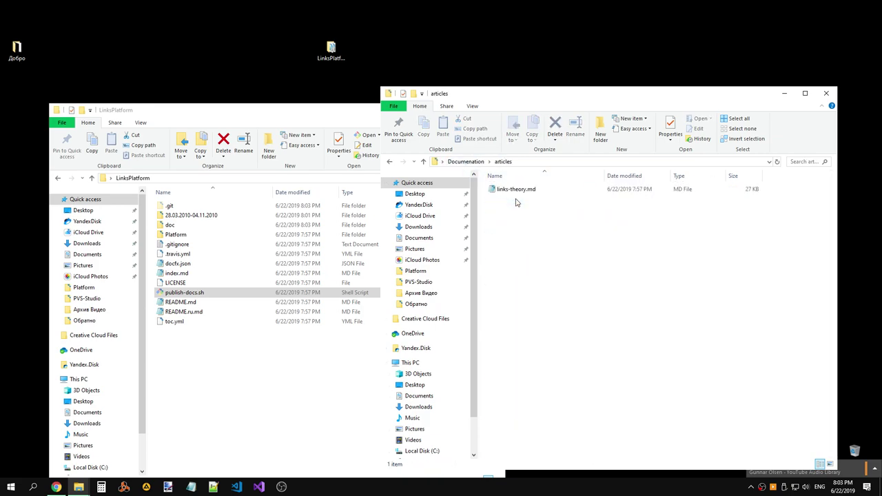
Copy index.md from the LinksPlatform root into the Documenation root.
left_click(465, 161)
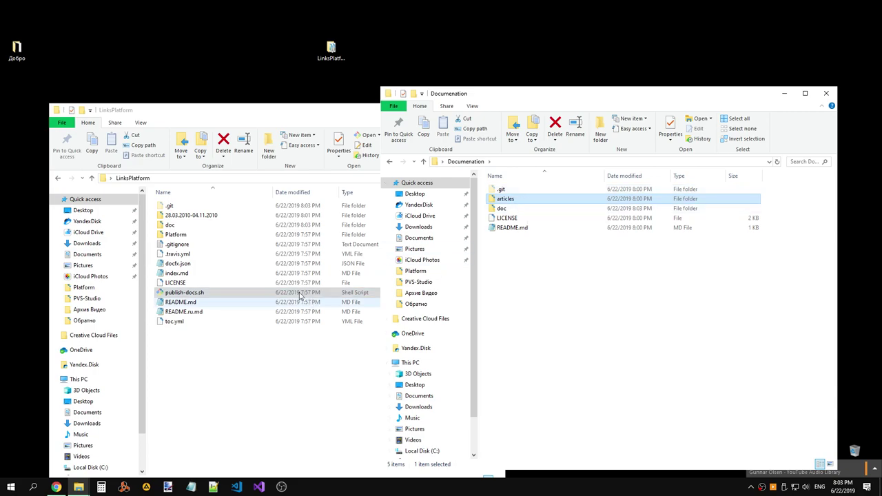
left_click(188, 272)
left_click(615, 278)
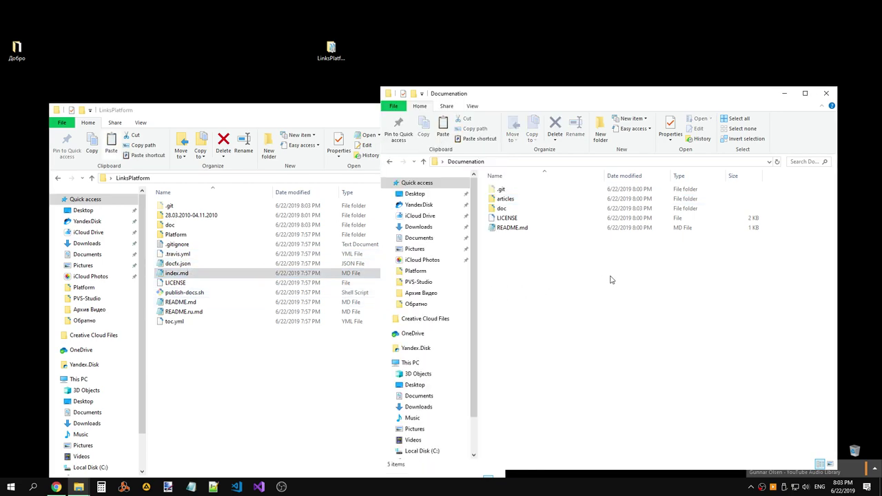
key("ctrl+v")
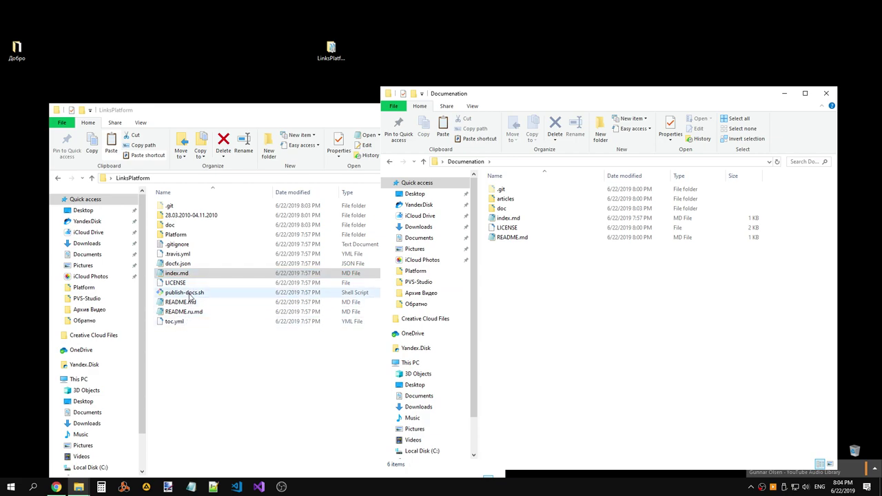
Copy docfx.json and toc.yml from the LinksPlatform root into the Documenation root.
left_click(177, 263)
left_click(175, 321, "ctrl")
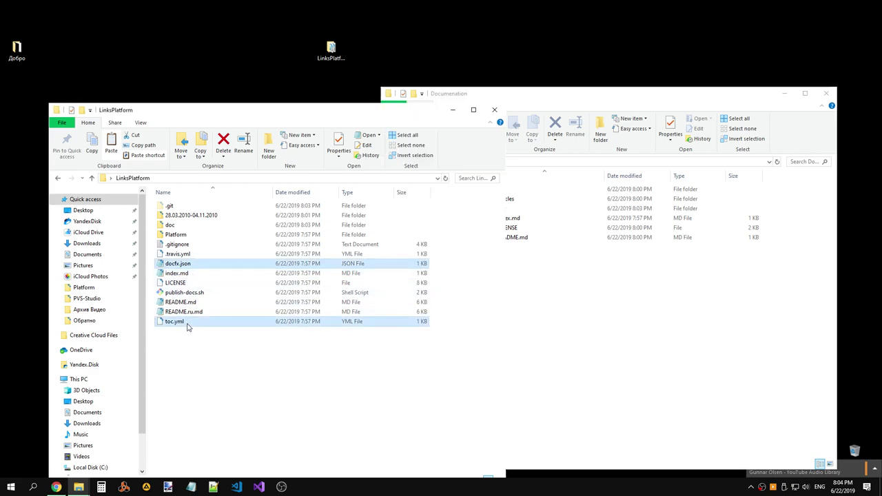
left_click(546, 306)
key("ctrl+v")
left_click(542, 310)
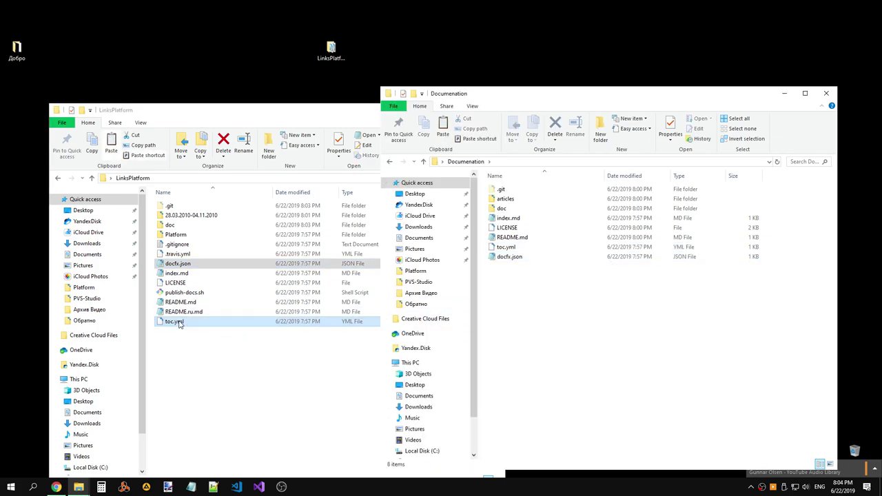
right_click(184, 293)
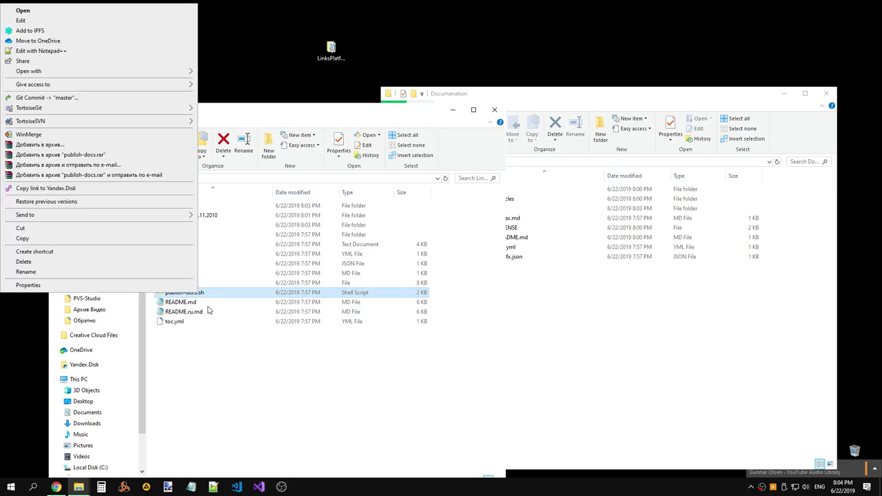
left_click(208, 295)
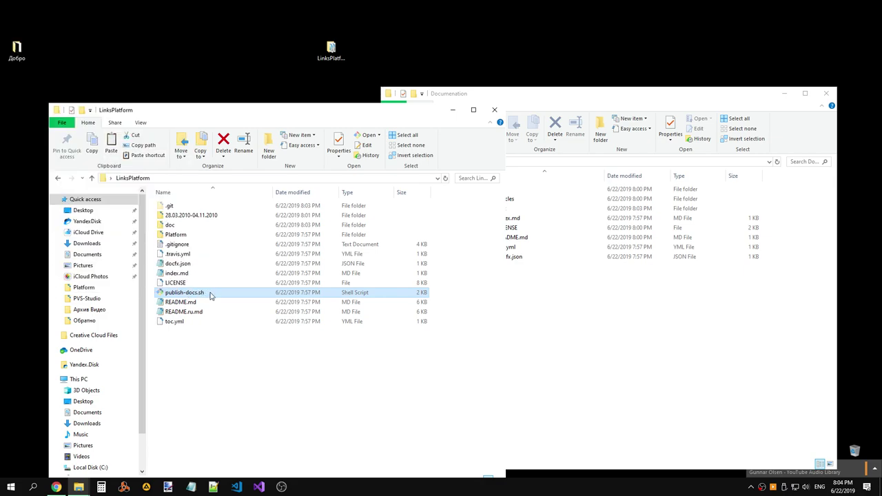
double_click(215, 298)
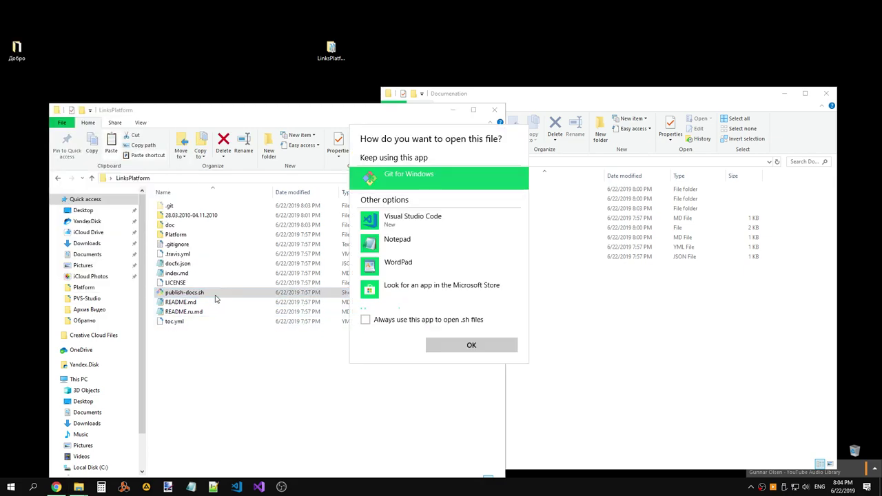
left_click(480, 379)
right_click(174, 295)
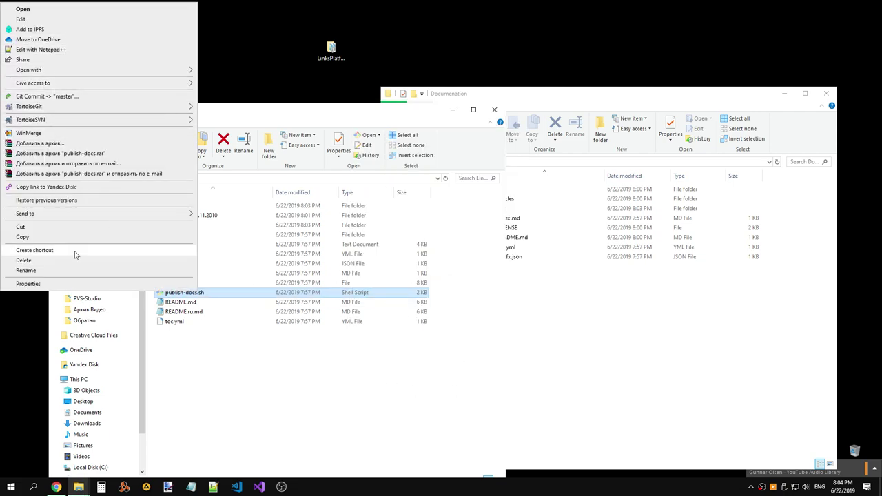
left_click(217, 305)
left_click(507, 218)
left_click(507, 199)
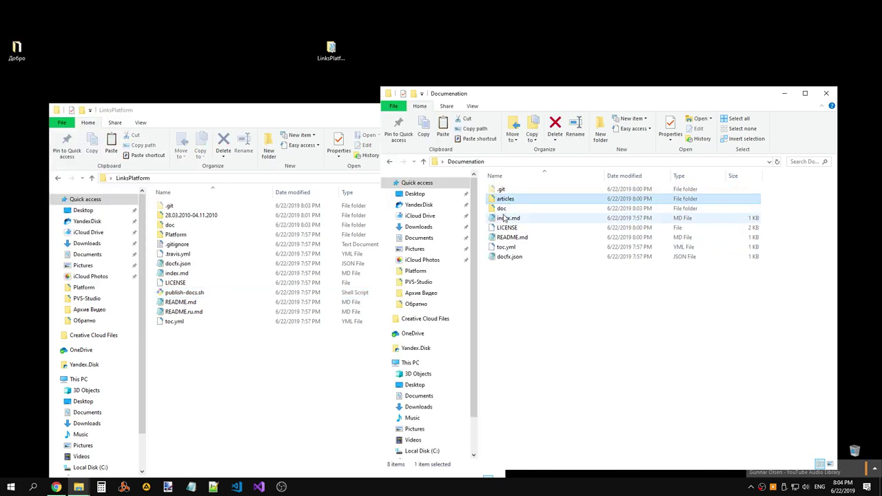
left_click(187, 294)
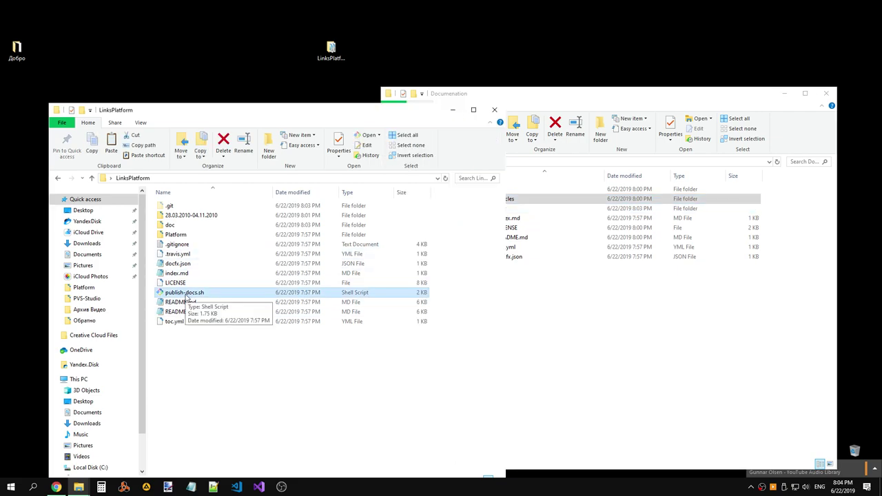
right_click(188, 295)
left_click(276, 358)
left_click(698, 326)
left_click_drag(573, 296, 555, 289)
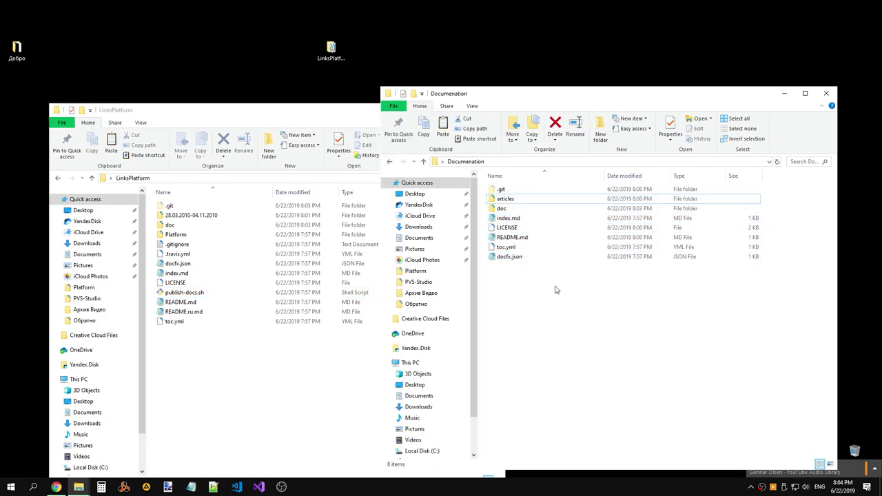
Go through the files in the LinksPlatform root, from README.ru.md up to .gitignore, to decide which ones concern the documentation.
left_click(197, 283)
left_click(195, 302)
left_click(194, 312)
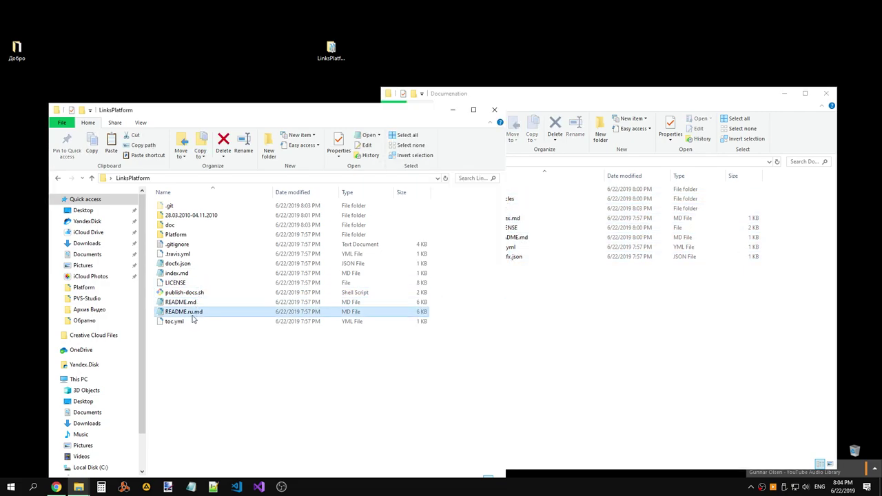
left_click(187, 292)
left_click(194, 311)
left_click(193, 302)
left_click(187, 292)
left_click(186, 283)
left_click(186, 273)
left_click(186, 264)
left_click(186, 254)
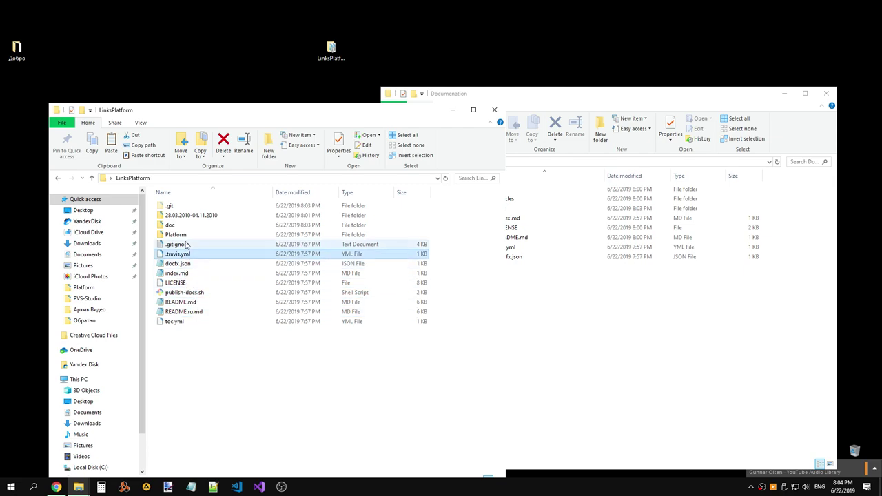
left_click(186, 244)
Open publish-docs.sh from the LinksPlatform root in Notepad++.
left_click(188, 292)
right_click(197, 292)
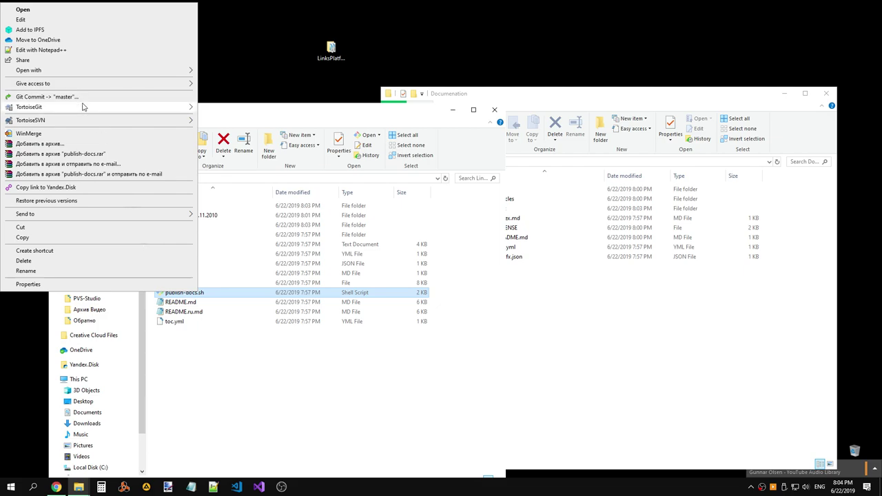
left_click(42, 51)
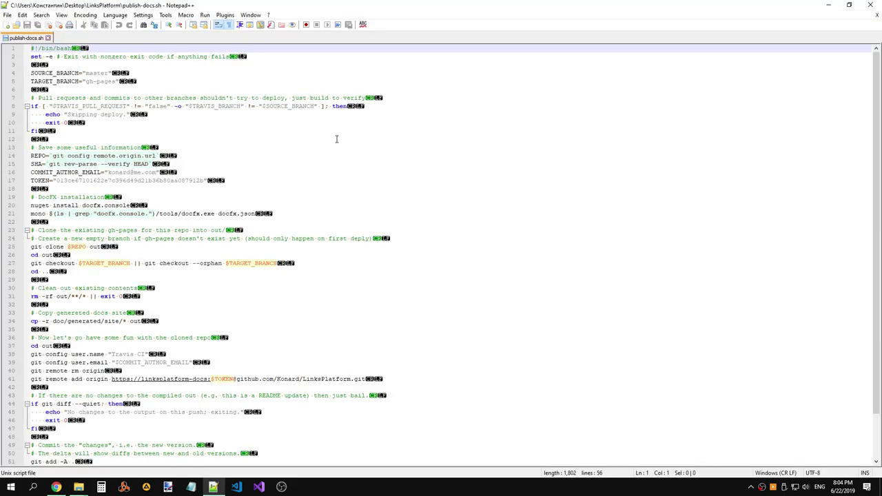
Read the first part of publish-docs.sh, covering the branch variables, the deploy condition, the repository information and the DocFX installation.
scroll(337, 138, "down", 2)
left_click(233, 287)
scroll(242, 213, "up", 2)
left_click(96, 139)
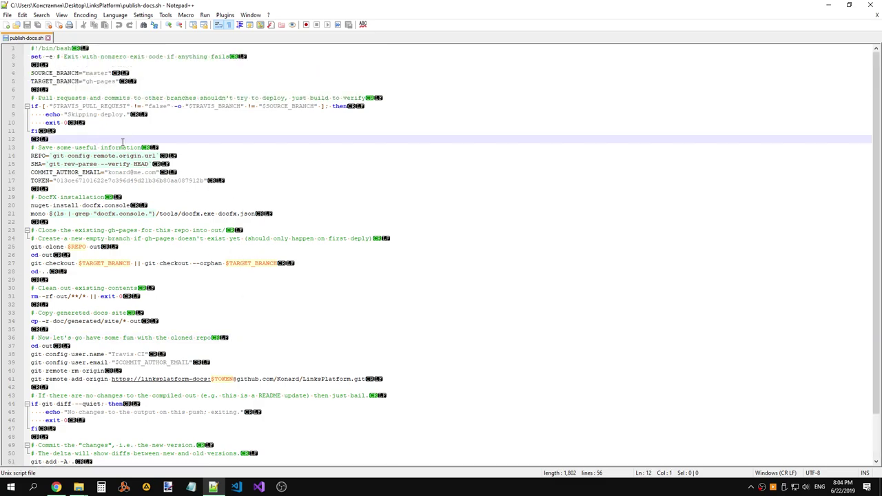
left_click(103, 89)
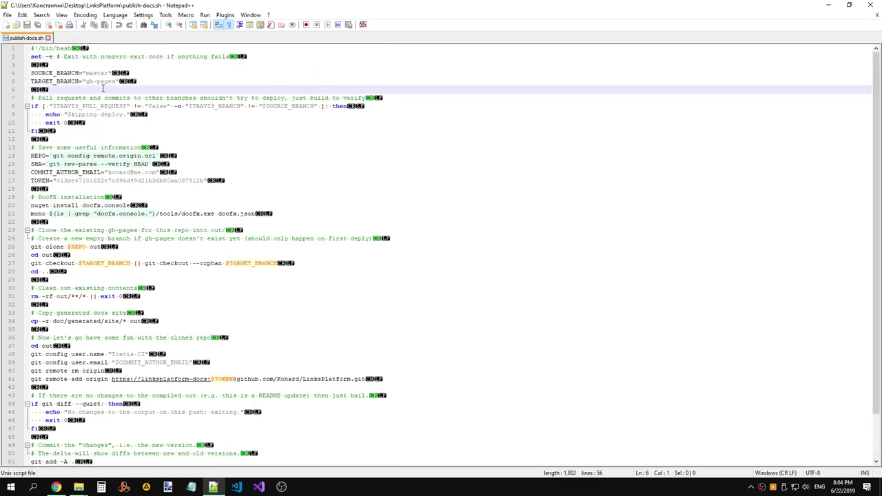
left_click(198, 97)
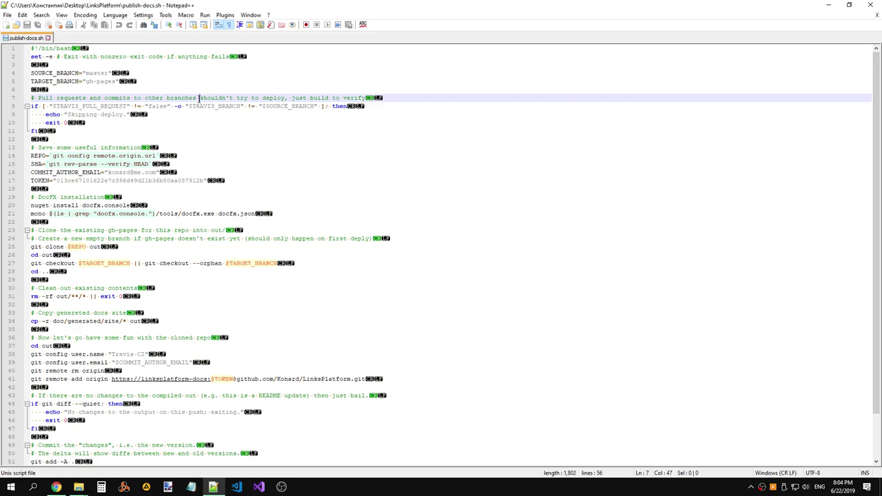
left_click(93, 108)
left_click(98, 164)
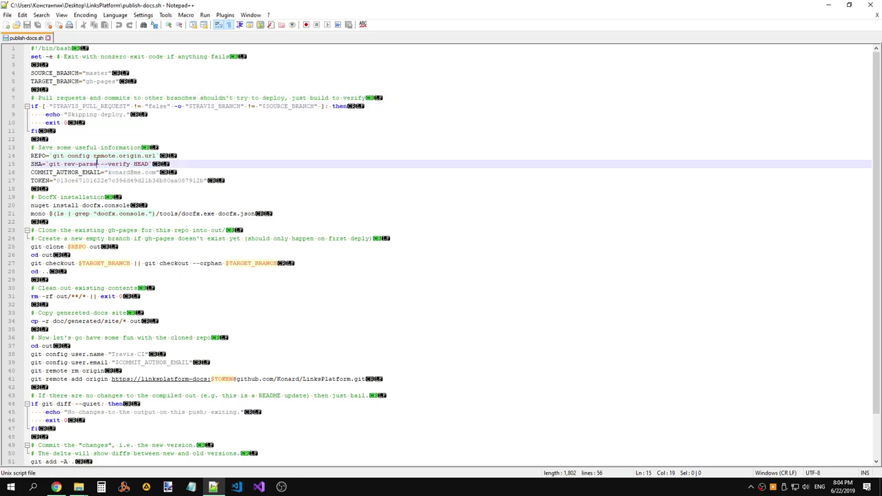
mouse_move(31, 173)
left_mouse_down()
mouse_move(168, 172)
mouse_move(30, 180)
left_mouse_up()
left_click(165, 205)
scroll(188, 204, "down", 2)
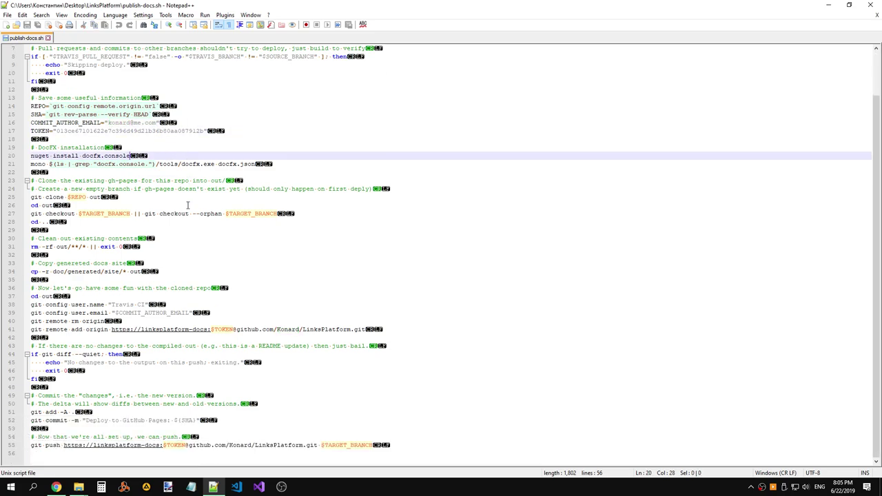
Examine the docfx.json argument of the DocFX command and the doc/ prefix in the script's site copy path.
left_click(187, 163)
double_click(230, 164)
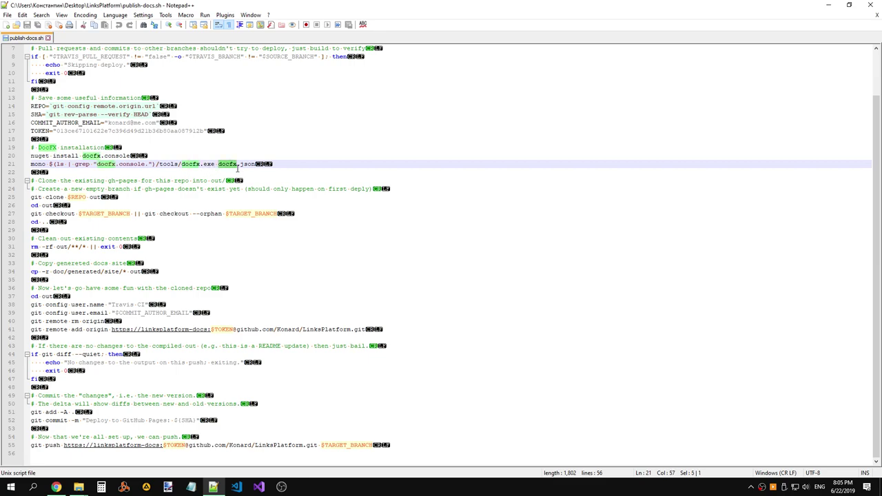
left_click_drag(256, 164, 219, 164)
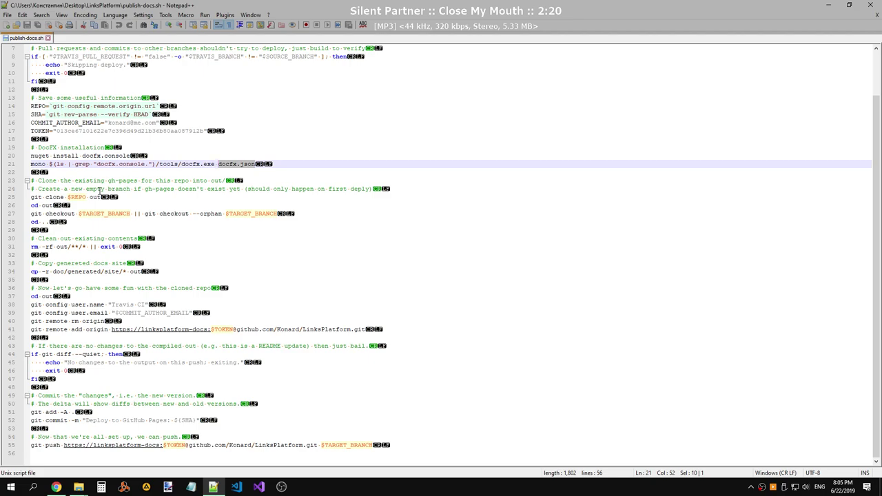
left_click(65, 271)
left_click_drag(66, 273, 52, 272)
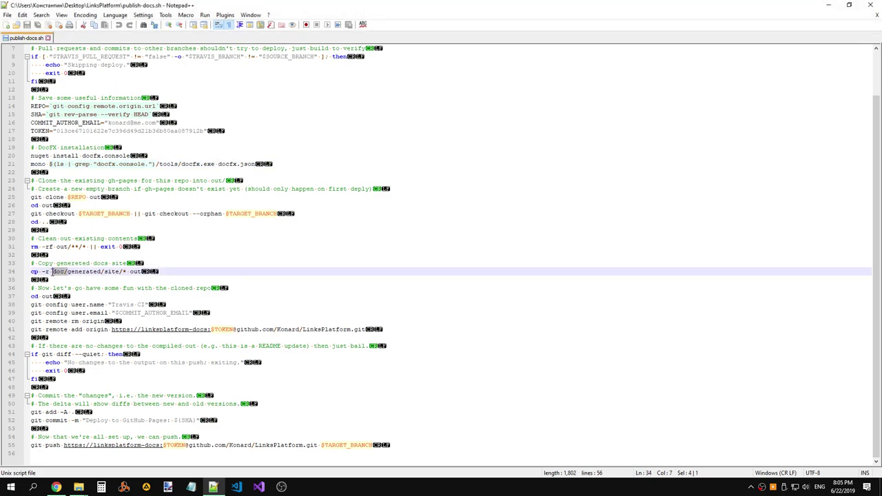
left_click(219, 223)
Switch to File Explorer and move the articles folder from the Documenation root back into its doc folder.
key("alt+Tab")
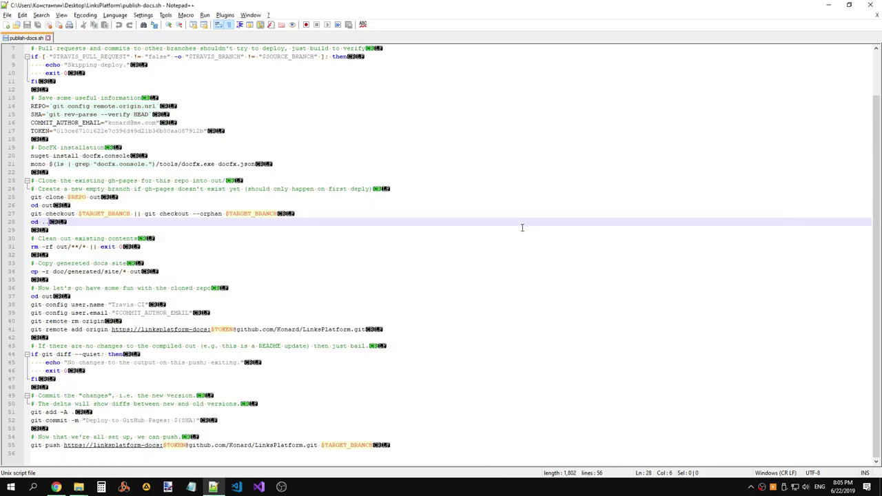
left_click(528, 226)
double_click(528, 201)
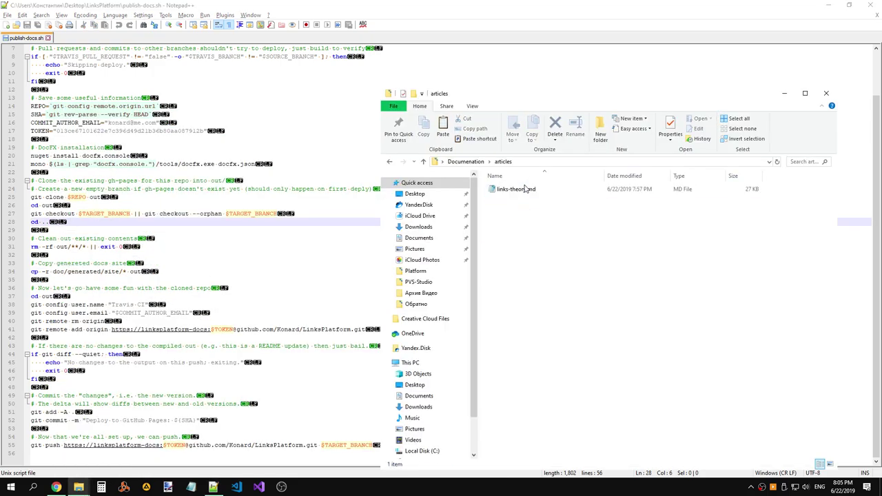
left_click(482, 164)
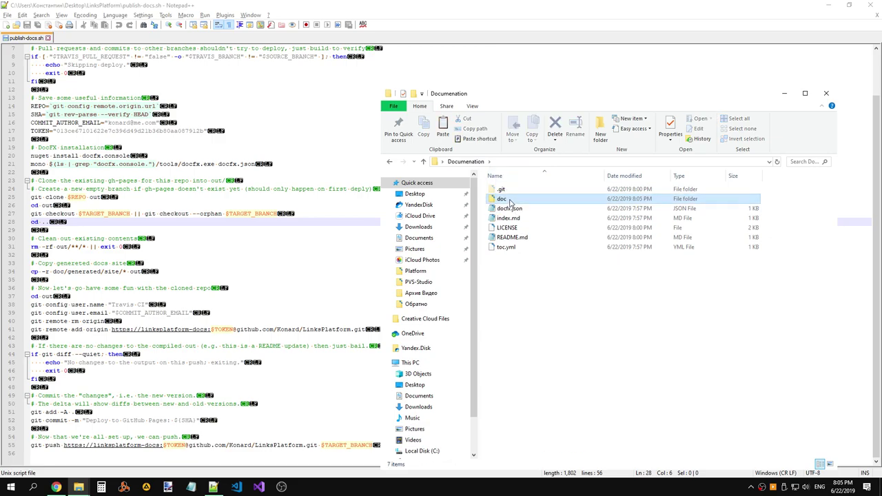
double_click(510, 200)
Check the contents of the articles folder inside doc and return to the Documenation root.
double_click(513, 199)
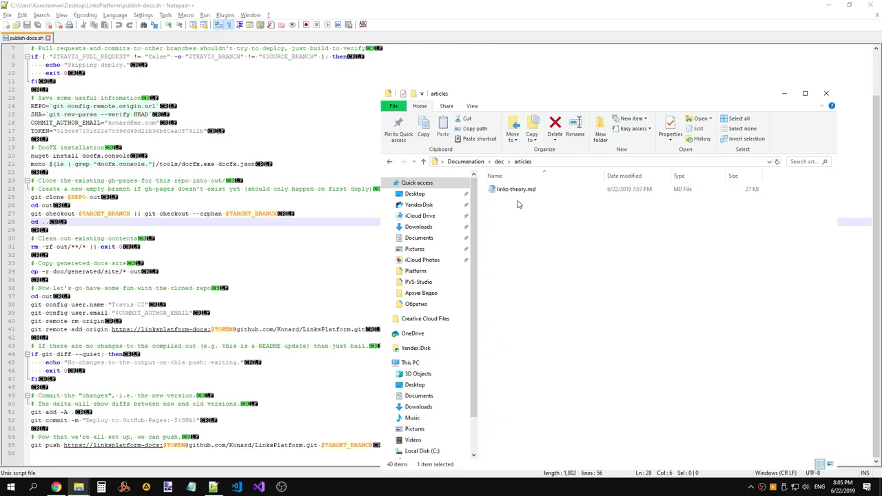
left_click(477, 164)
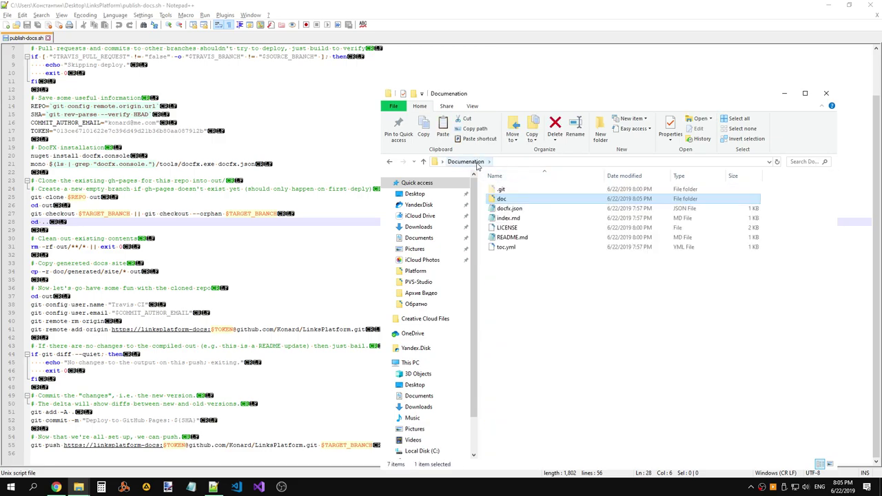
left_click(390, 161)
left_click(509, 161)
left_click(499, 161)
left_click(465, 161)
left_click(526, 285)
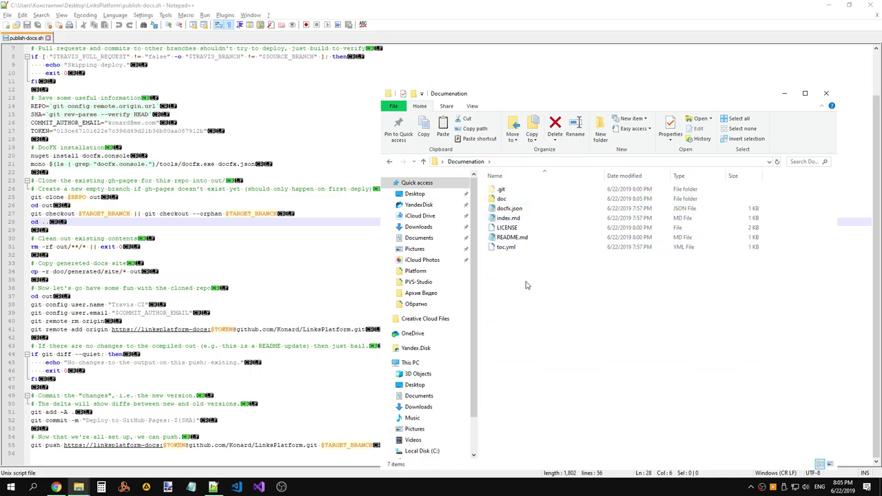
Switch back to Notepad++ and examine the script's site copy command and the git user name, email and remote lines.
left_click(145, 230)
left_click(144, 271)
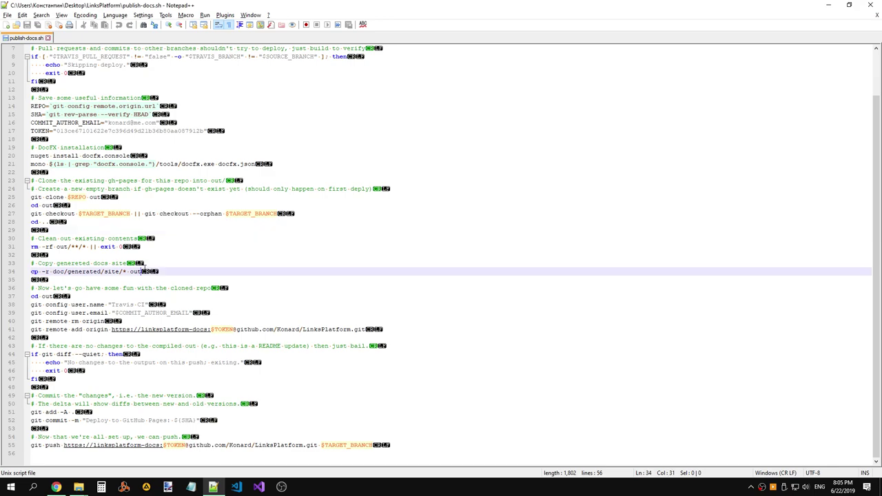
left_click(181, 280)
left_click(95, 304)
left_click(147, 313)
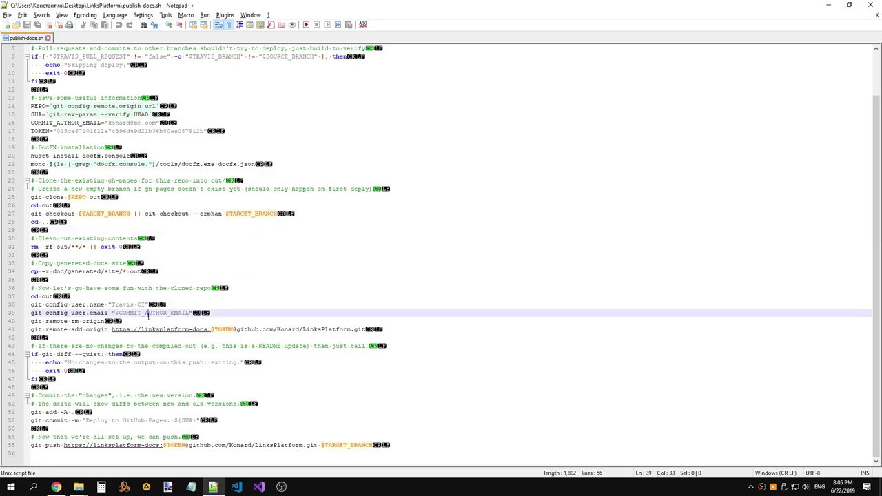
left_click(91, 322)
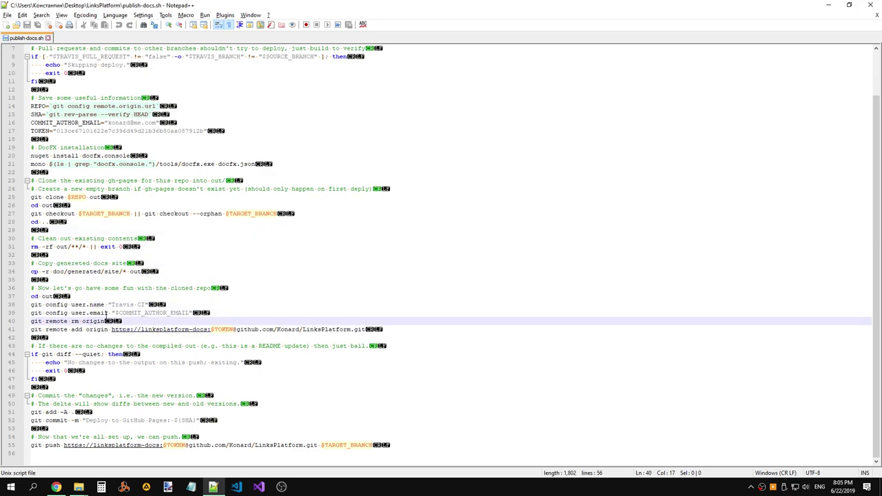
double_click(152, 313)
left_click(241, 288)
left_click(125, 305)
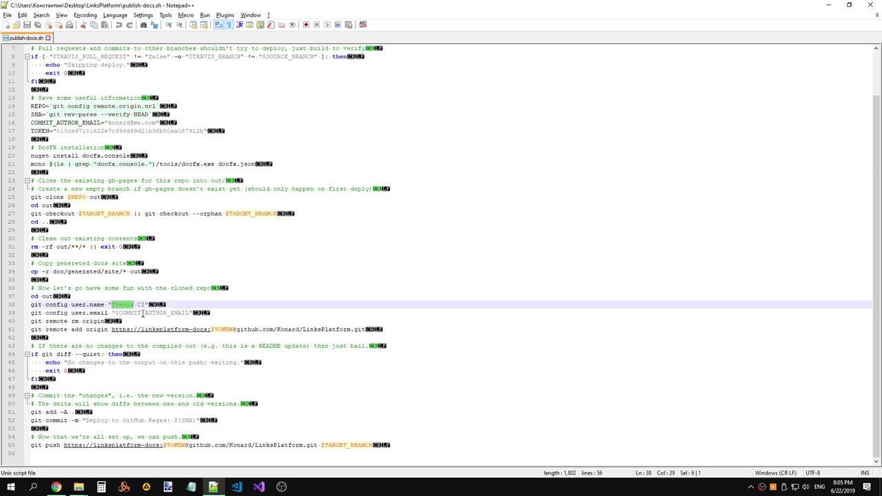
double_click(141, 304)
double_click(144, 313)
double_click(74, 321)
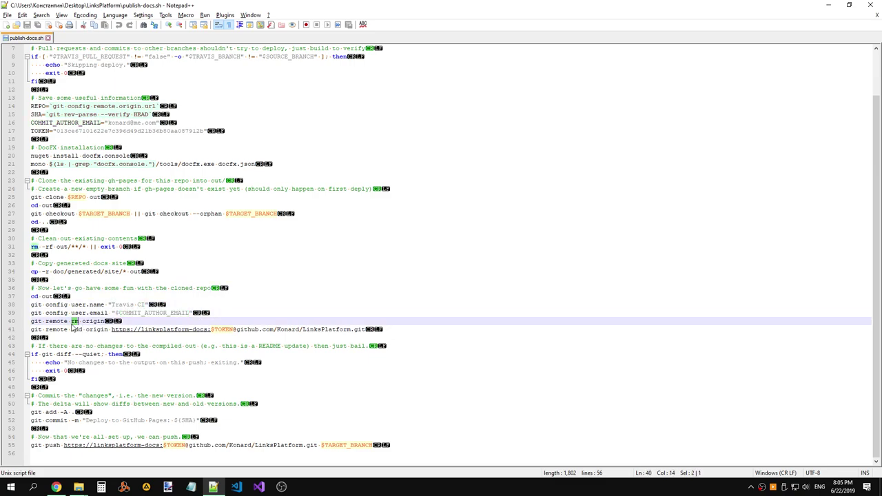
Examine the script's git remote rm origin and git remote add origin lines.
double_click(95, 322)
left_click(276, 322)
left_click_drag(396, 332, 33, 330)
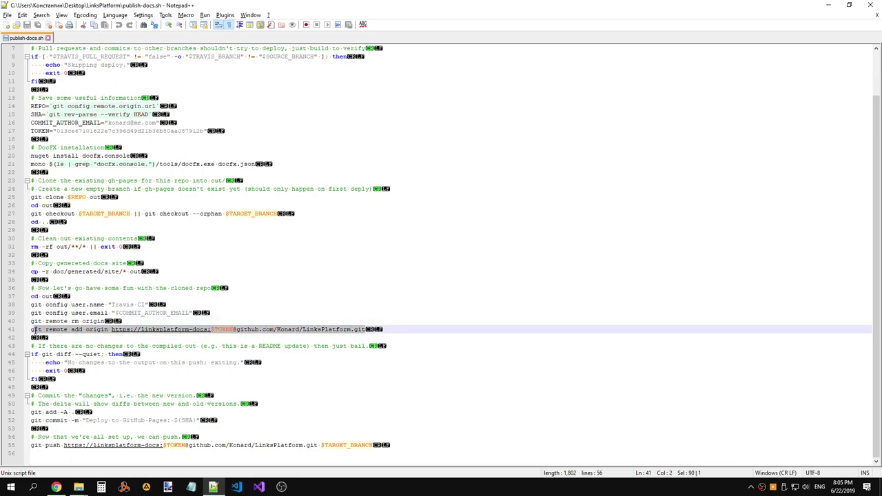
double_click(95, 322)
left_click(84, 338)
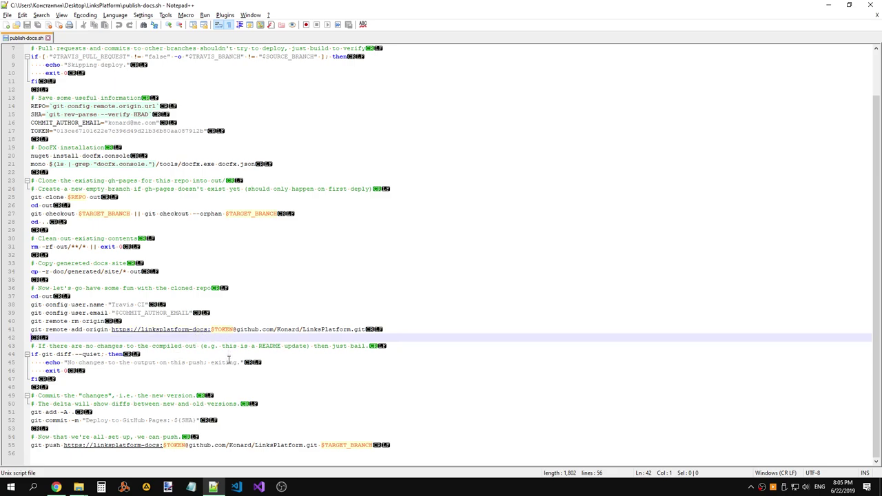
key("Up")
key("Up")
key("Down")
key("Down")
key("Up")
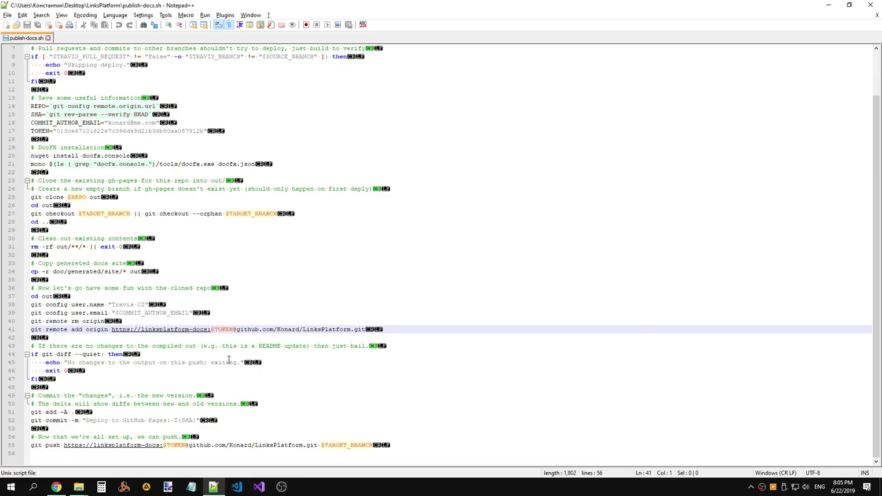
key("ctrl+Right")
key("ctrl+Right")
key("ctrl+Right")
key("Down")
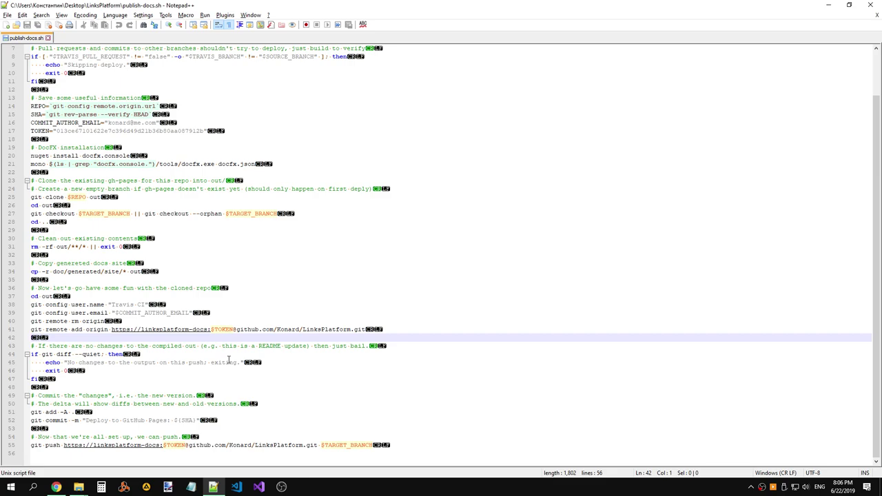
left_click(301, 330)
left_click(290, 395)
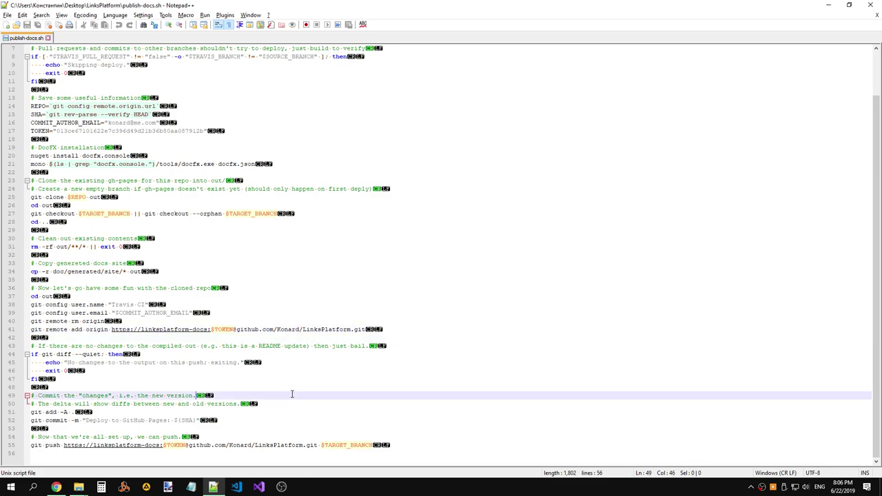
Copy the linksplatform-docs account name from the git remote add origin URL.
key("alt+Tab")
key("alt+Tab")
left_click_drag(208, 329, 141, 329)
key("ctrl+c")
Switch to Chrome and open the Collaborators & teams settings of the Documenation repository.
key("alt+Tab")
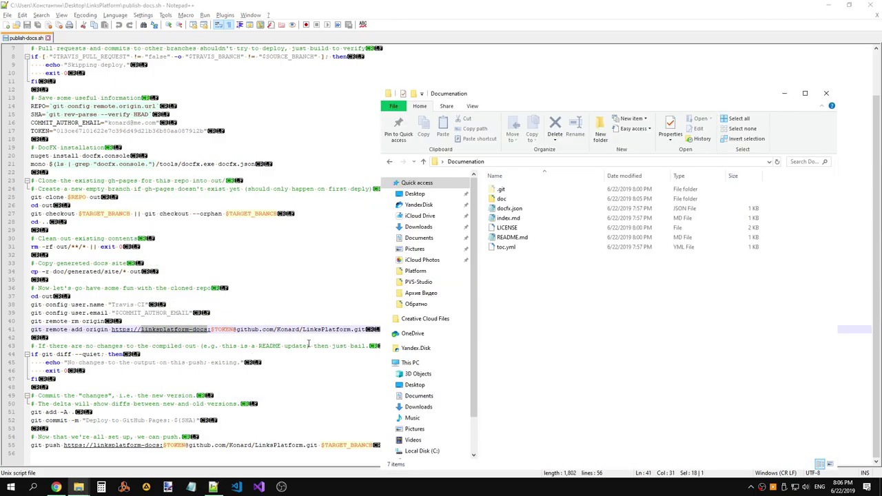
key("alt+Tab")
key("Tab")
key("alt+Tab")
key("Tab")
left_click(681, 230)
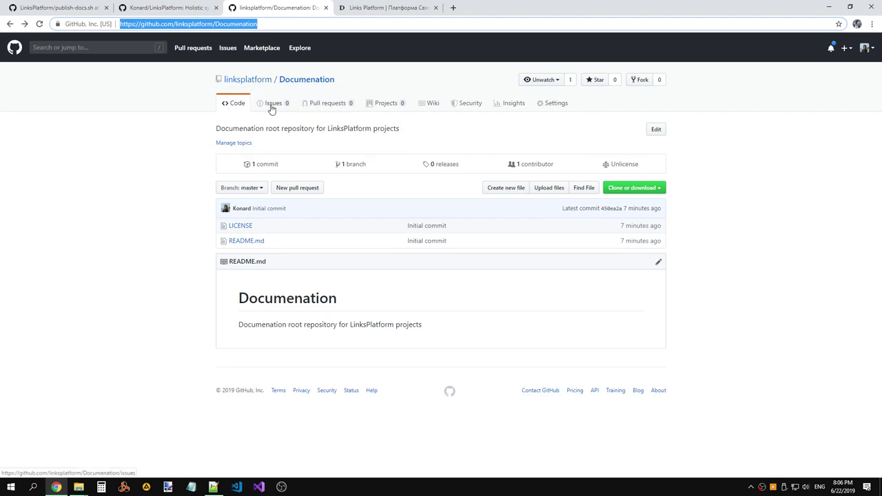
left_click(558, 108)
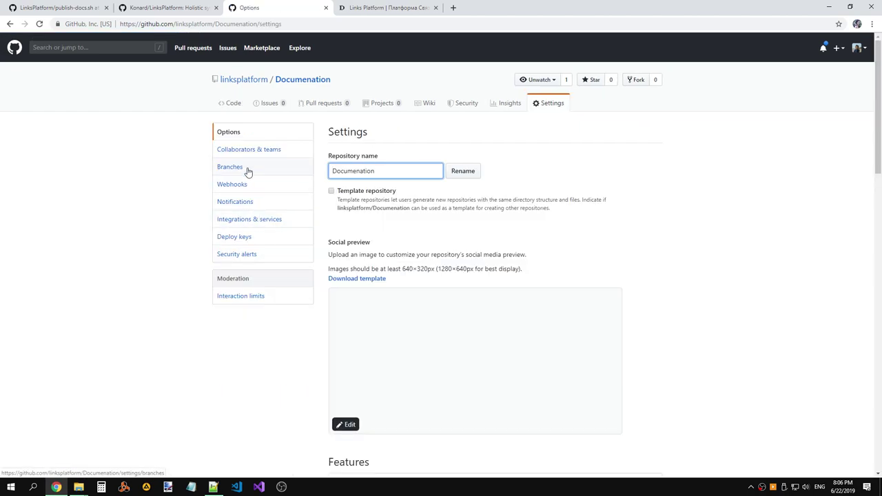
left_click(249, 149)
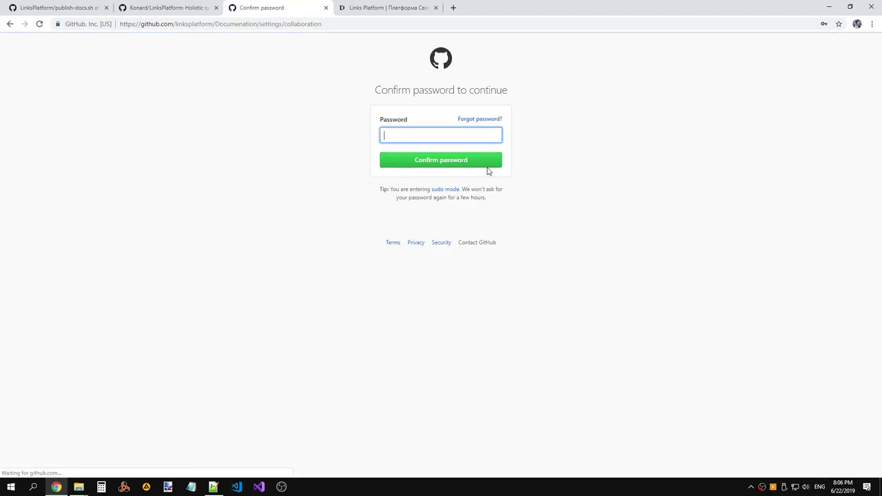
Enter the account password in the GitHub password confirmation form and confirm it.
left_click(418, 140)
left_click(421, 157)
left_click(425, 163)
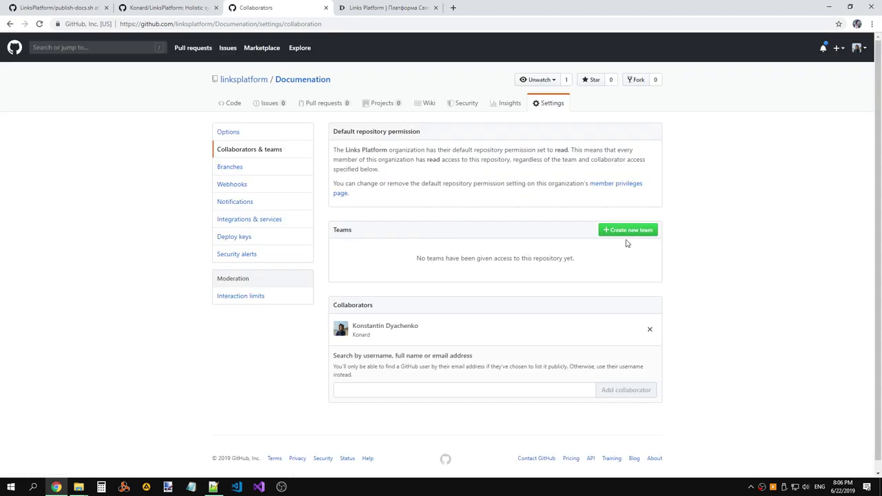
Invite linksplatform-docs as a collaborator on the Documenation repository.
left_click(625, 232)
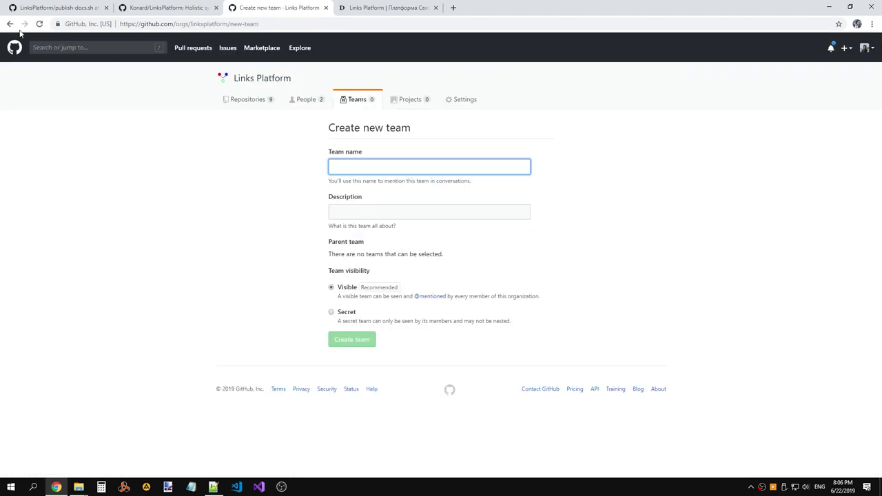
key("alt+Left")
left_click(375, 384)
key("ctrl+v")
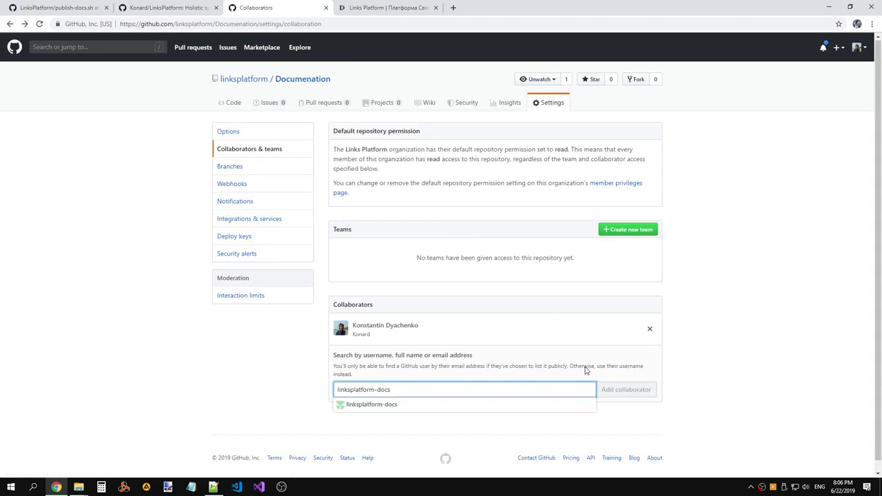
left_click(553, 404)
left_click(625, 390)
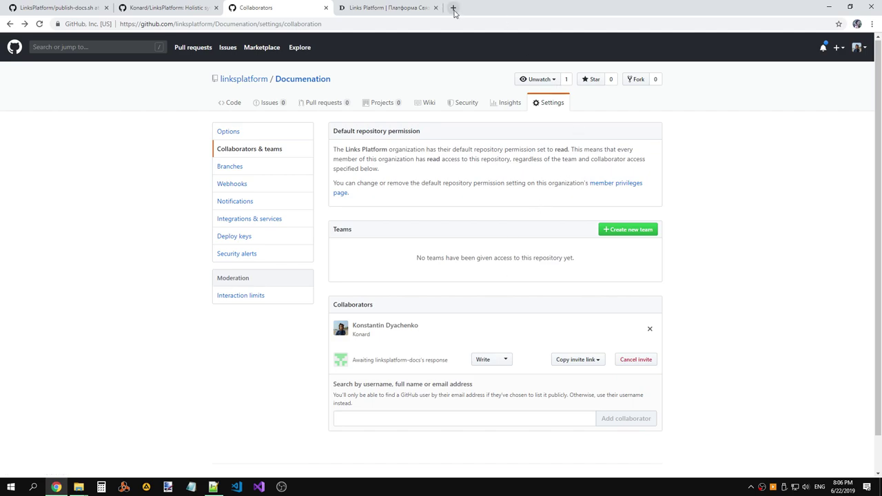
Open an incognito browser window and move it off the main screen.
left_click(366, 10)
left_click(281, 13)
left_click(870, 24)
left_click(812, 96)
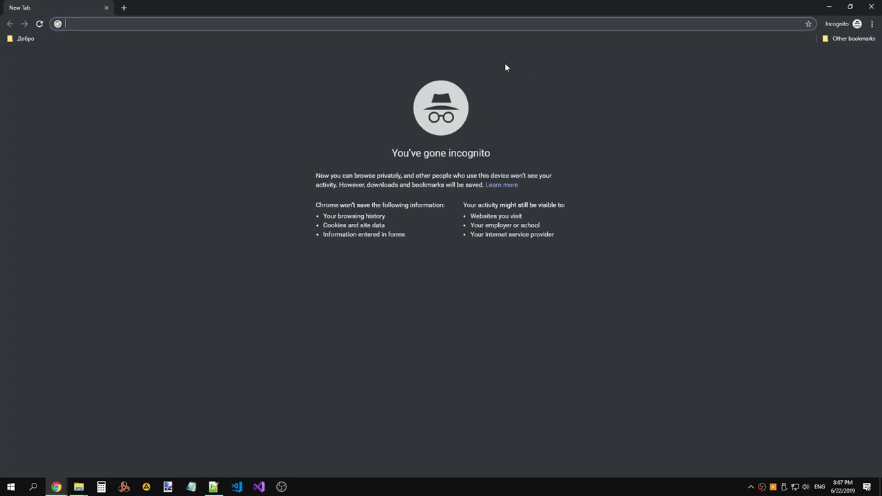
left_click_drag(448, 27, 881, 290)
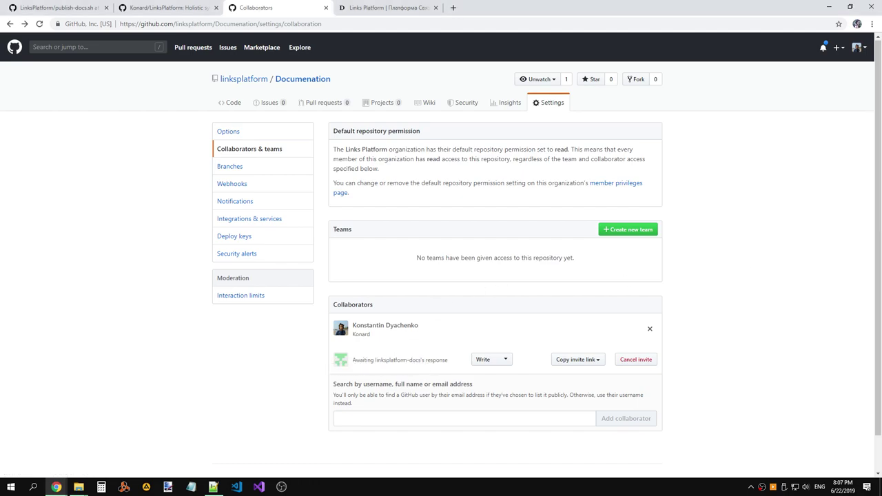
Bring up Notepad++, restore its window from maximized, and return to Chrome.
left_click(214, 487)
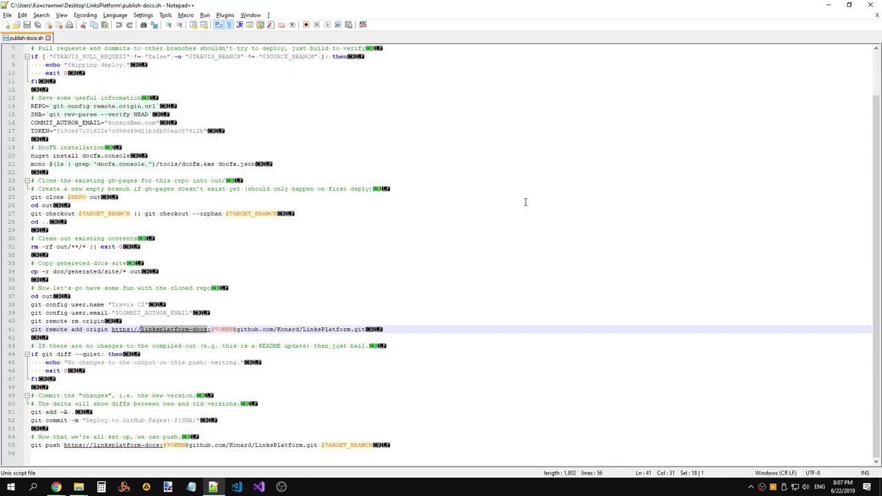
double_click(549, 5)
left_click(827, 96)
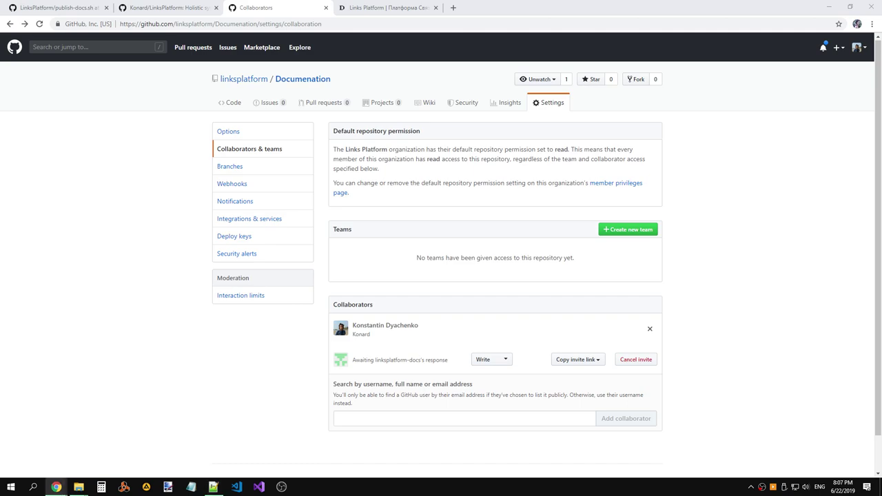
key("alt+Tab")
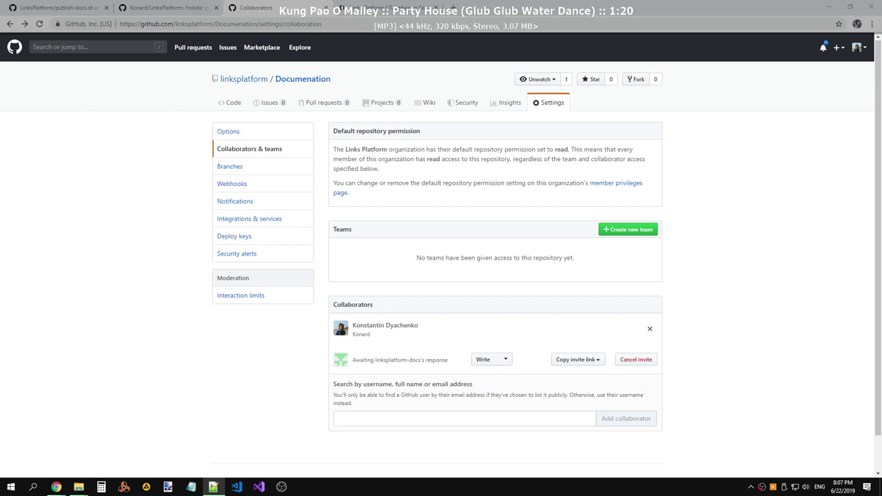
key("alt+Tab")
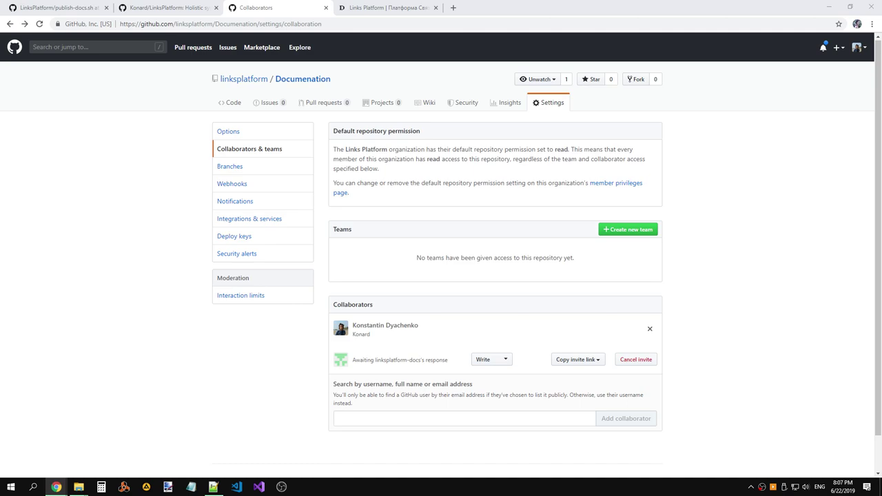
key("alt+Tab")
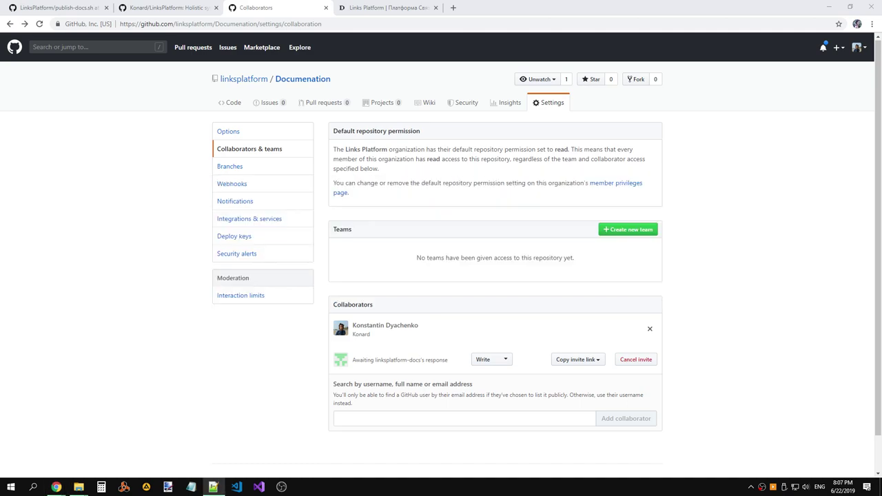
mouse_move(776, 487)
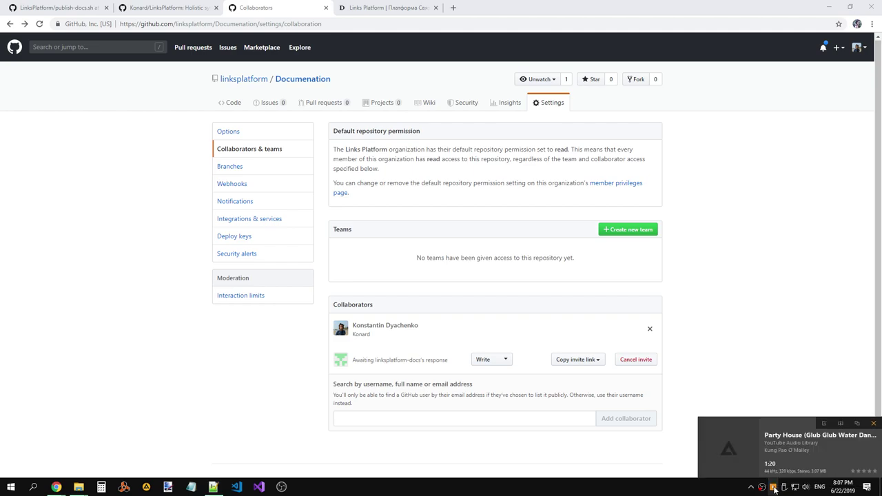
left_click(774, 487)
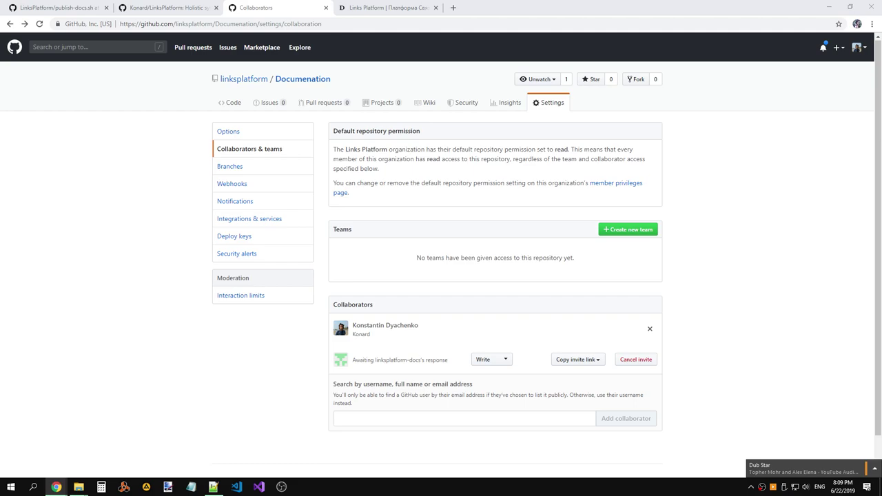
Copy the invite link for the pending linksplatform-docs collaborator and switch away from the settings window.
left_click(576, 363)
left_click(542, 407)
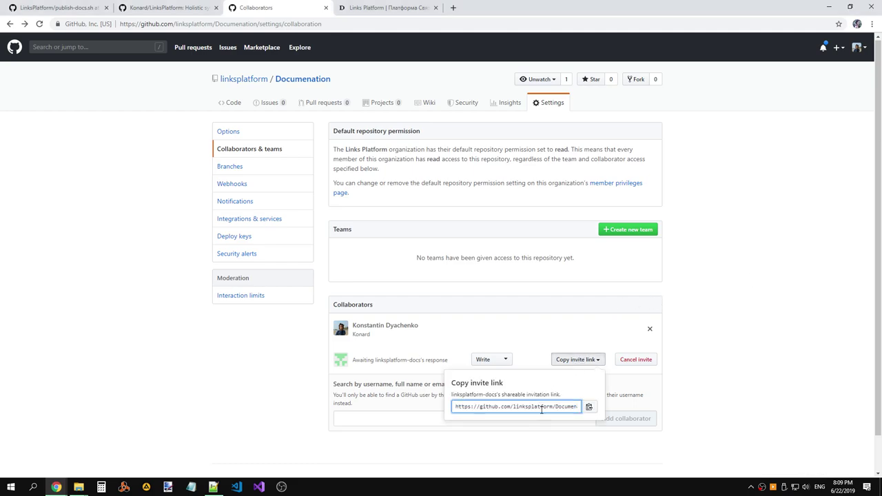
left_click(589, 406)
key("alt+Tab")
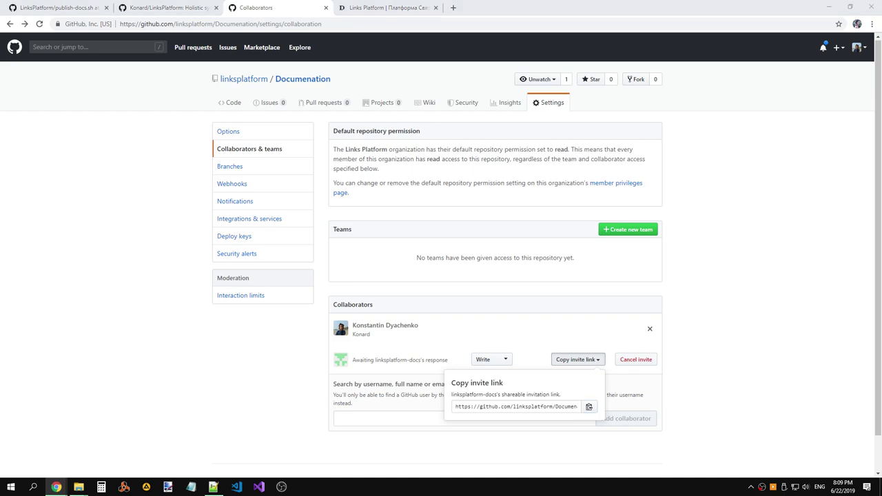
Reload the collaborators page and check the permission setting of linksplatform-docs.
left_click(786, 270)
key("F5")
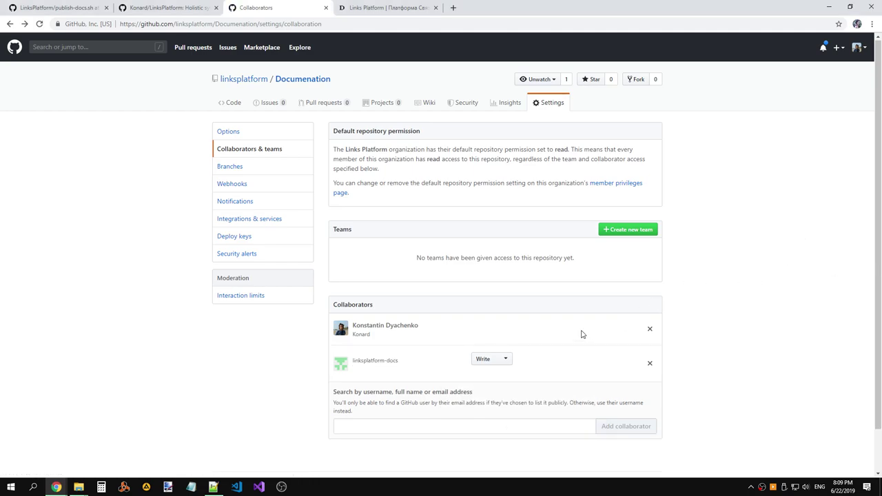
left_click(508, 358)
left_click(509, 359)
Open the Links Platform organization page and look through its repositories, checking back with publish-docs.sh.
left_click(254, 81)
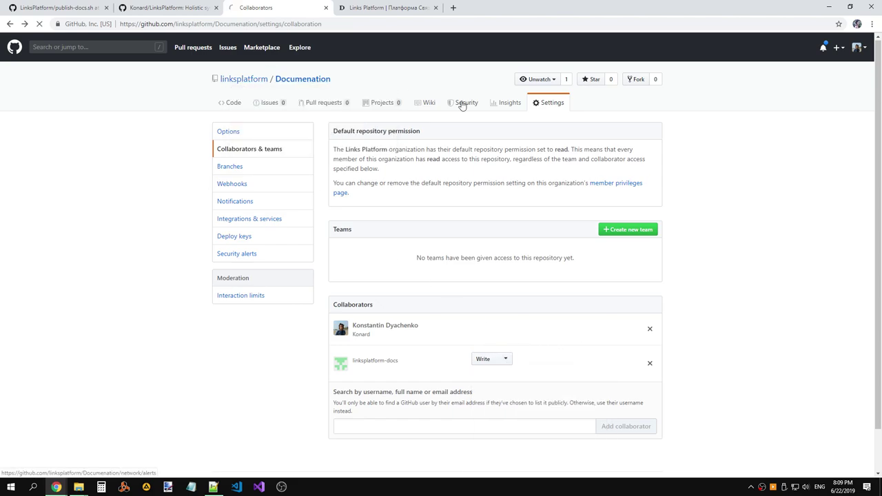
scroll(674, 200, "down", 1)
scroll(673, 199, "up", 1)
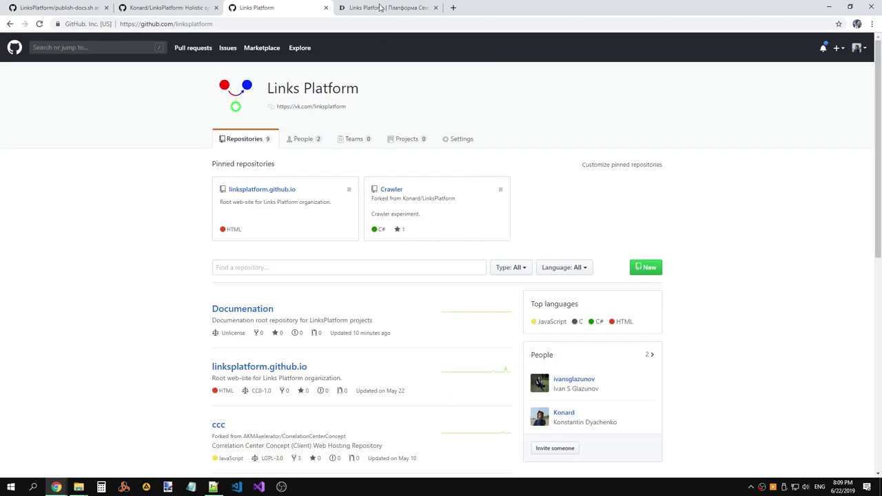
key("alt+Tab")
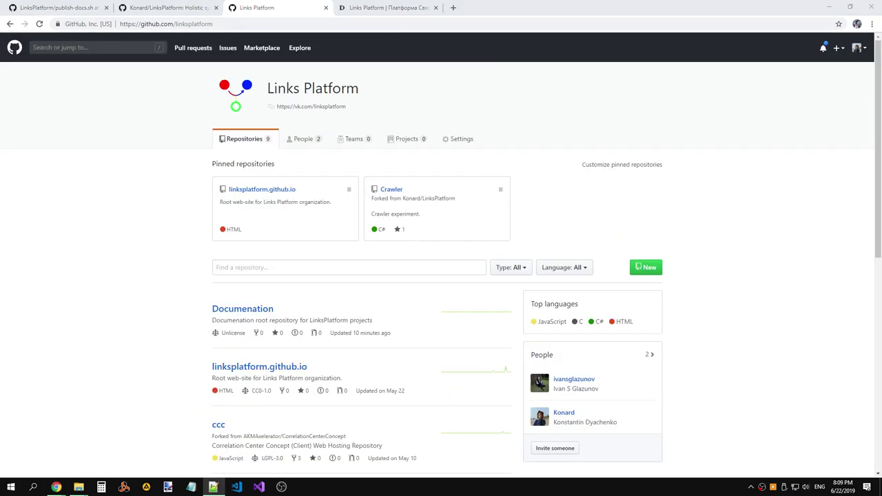
left_click(635, 194)
left_click(395, 127)
key("alt+Tab")
left_click(517, 249)
left_click(512, 235)
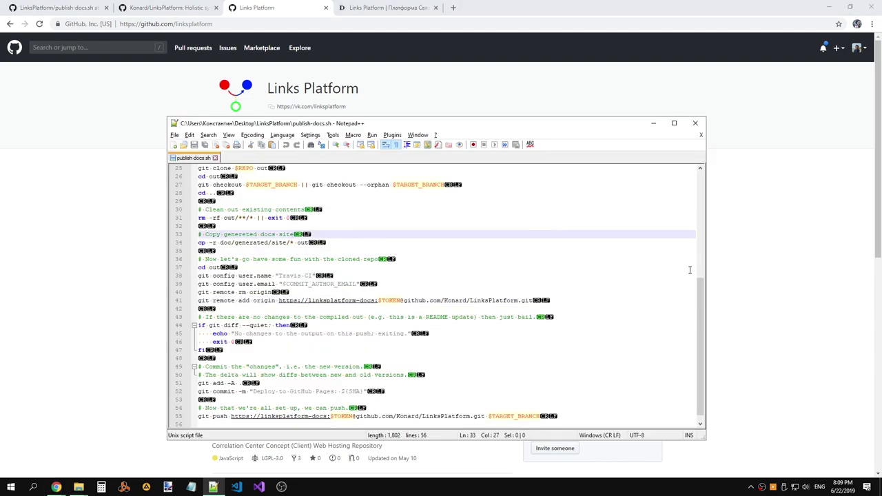
left_click(752, 222)
scroll(586, 286, "down", 3)
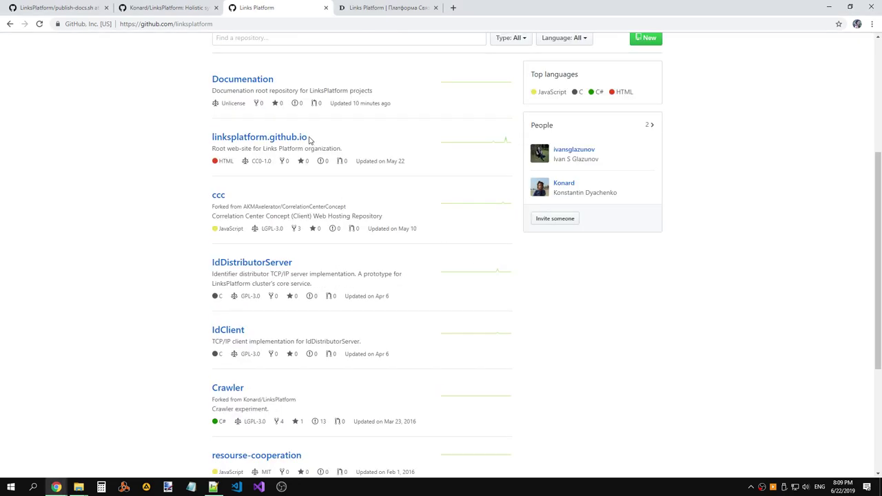
In publish-docs.sh, set the repository owner in the git remote add origin URL to LinksPlatform.
key("alt+Tab")
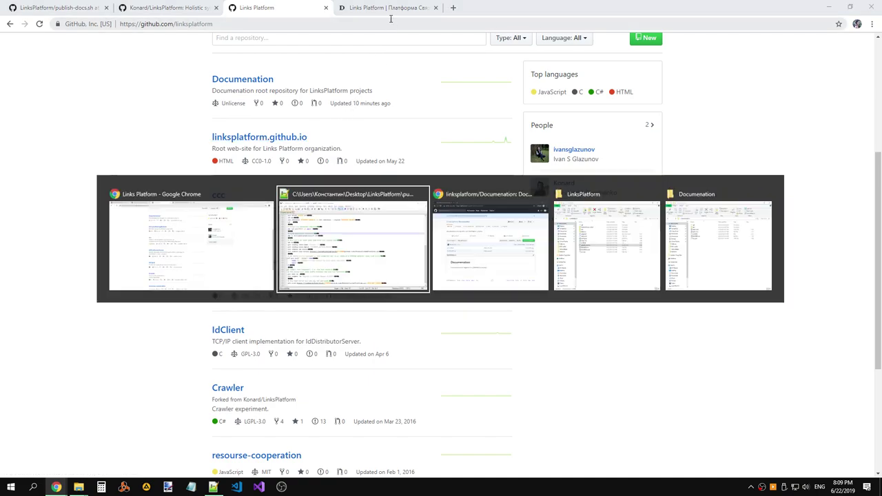
left_click(419, 224)
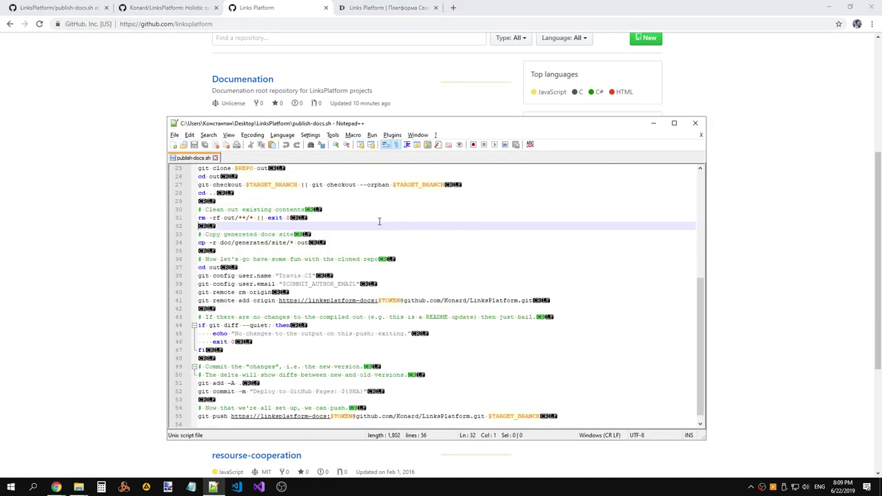
scroll(388, 233, "down", 1)
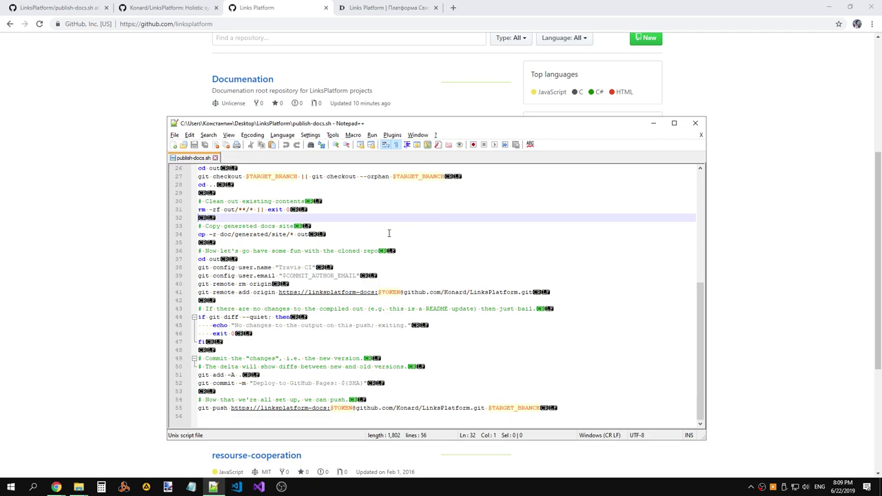
left_click_drag(469, 292, 444, 293)
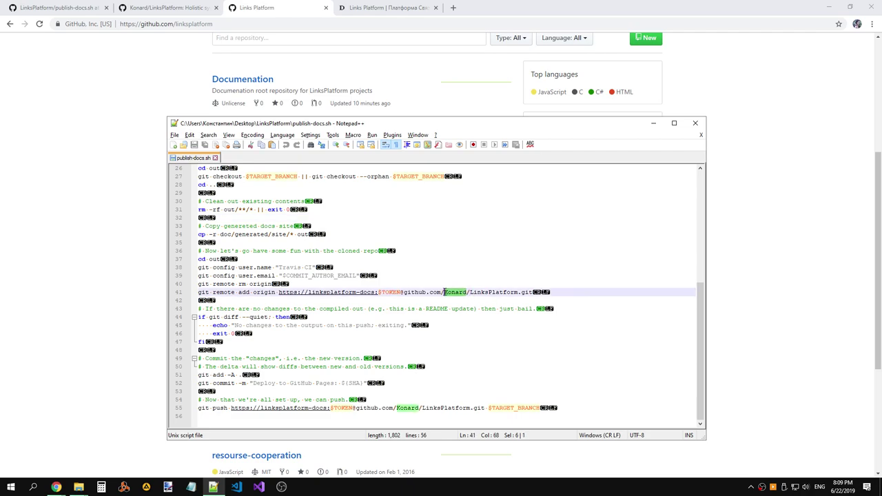
type("l")
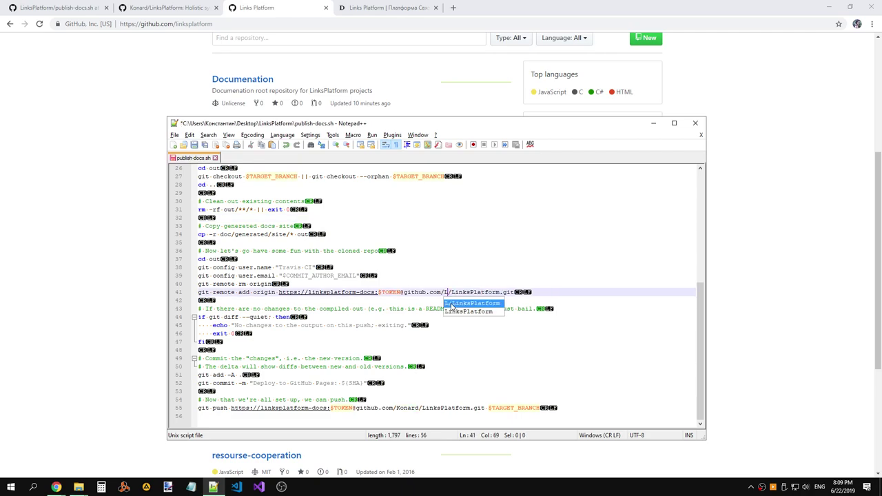
key("Return")
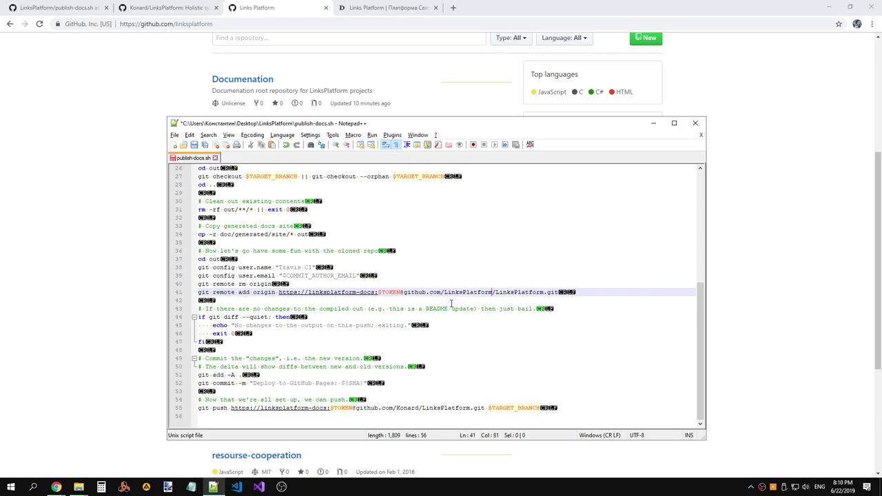
Replace the repository name in the git remote add origin URL with Documenation.
double_click(516, 292)
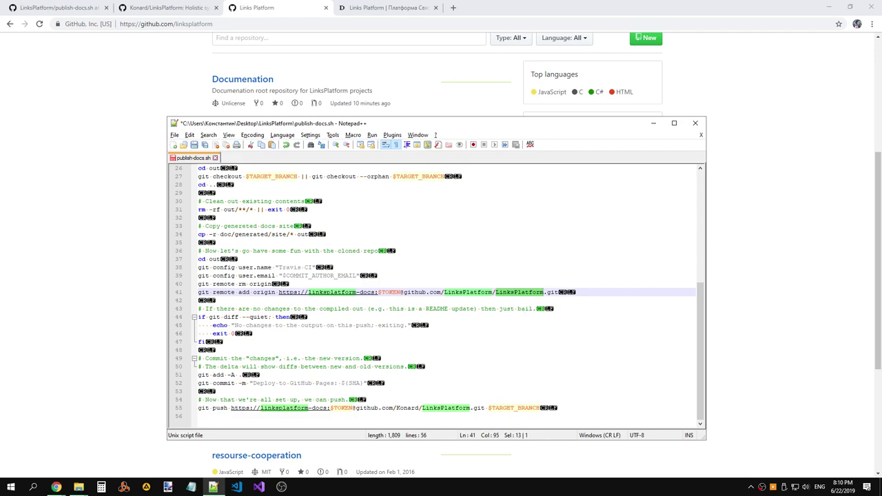
left_click(56, 487)
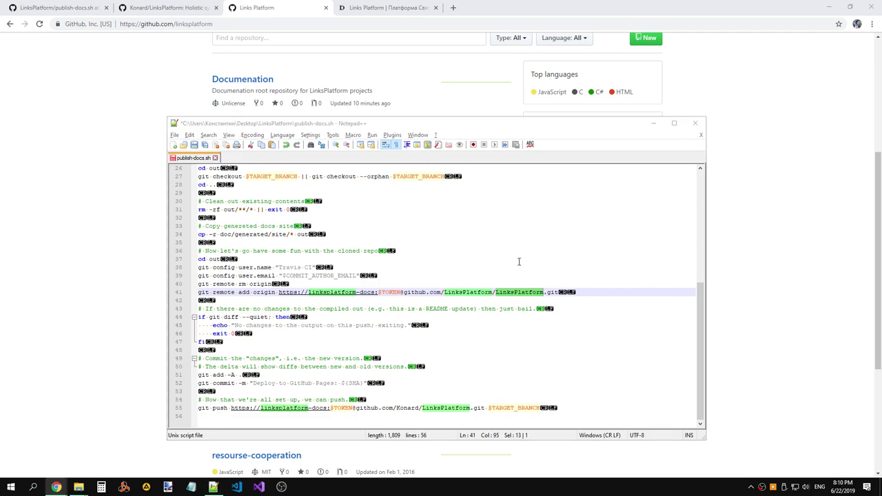
key("alt+Tab")
key("ctrl+v")
key("Down")
key("Down")
key("Down")
key("Down")
key("Down")
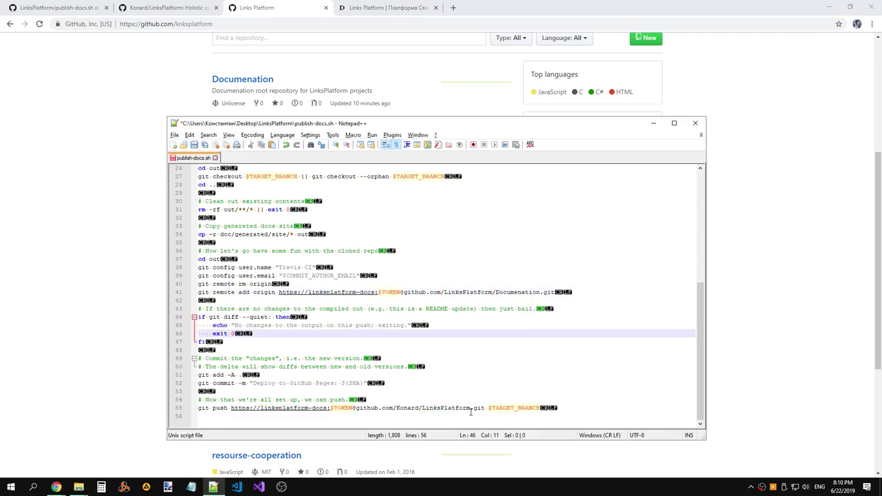
Copy LinksPlatform/Documenation.git from the git remote add line and paste it over the repository path in the git push line.
double_click(458, 408)
left_click(544, 292)
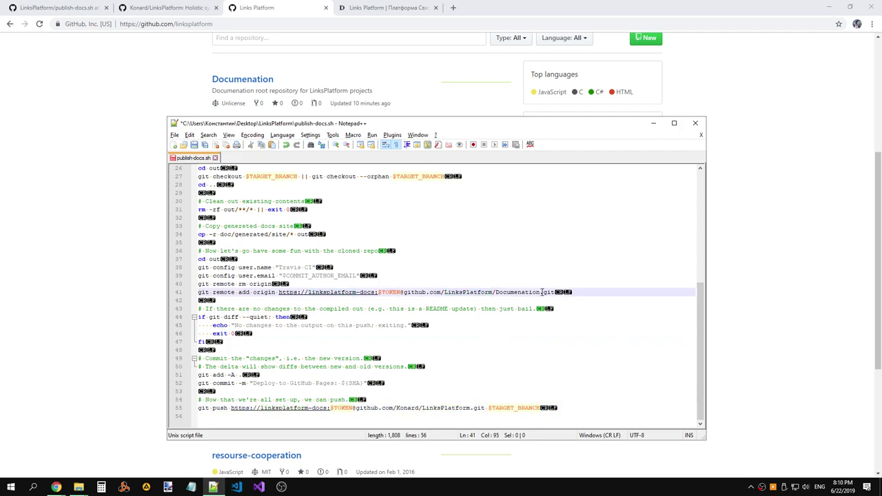
left_click_drag(555, 292, 444, 292)
key("ctrl+c")
left_click_drag(486, 408, 422, 408)
key("ctrl+v")
left_click(508, 366)
Return to Chrome and open the Documenation repository's settings at the GitHub Pages section.
left_click(761, 266)
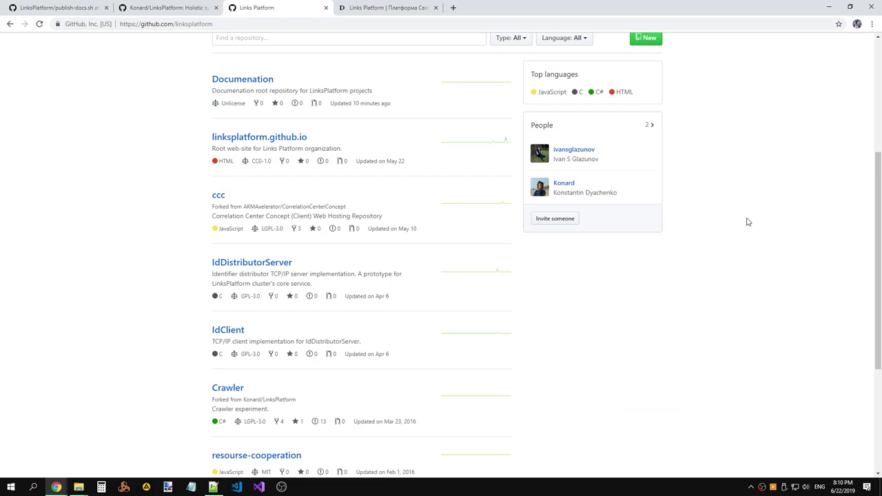
scroll(579, 210, "up", 4)
left_click(258, 311)
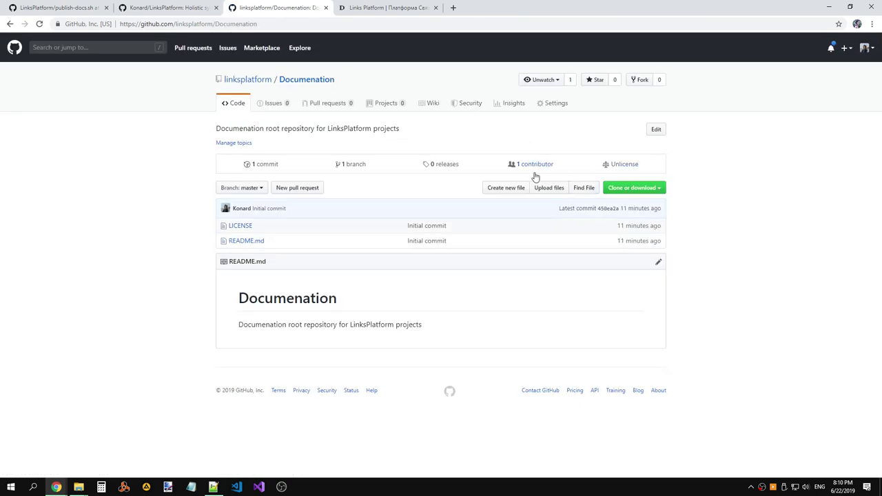
left_click(551, 188)
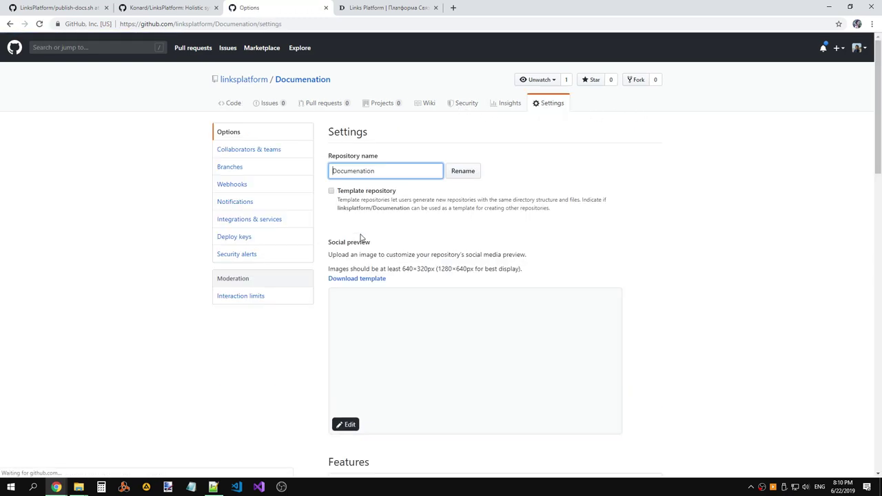
scroll(360, 239, "down", 6)
scroll(367, 196, "down", 1)
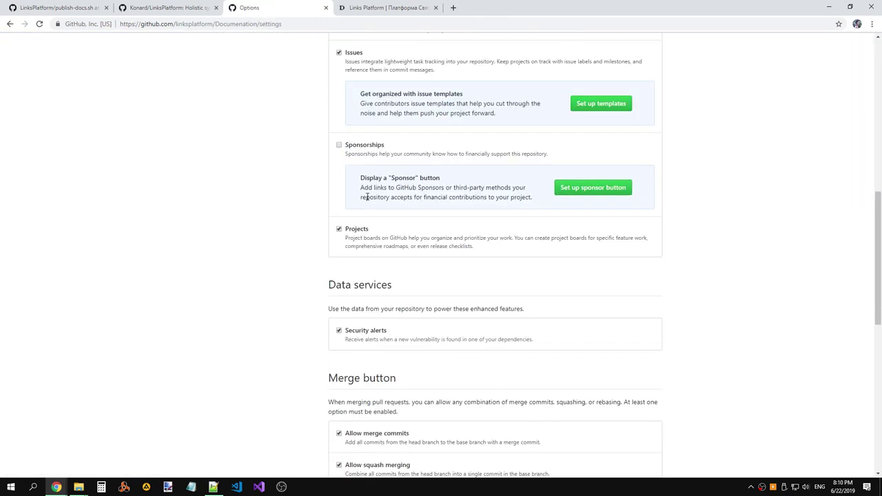
scroll(354, 158, "down", 6)
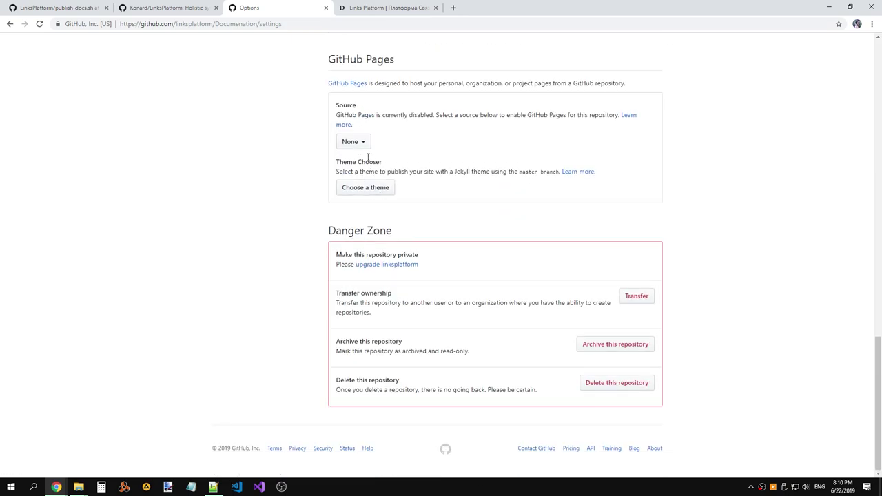
Check which source options GitHub Pages offers for the Documenation repository, without choosing one.
scroll(372, 165, "up", 2)
left_click(366, 280)
left_click(368, 279)
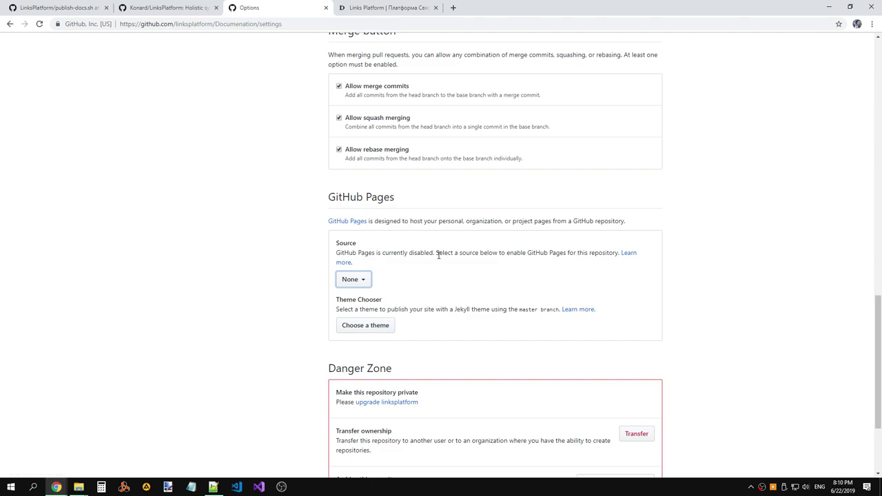
left_click(352, 280)
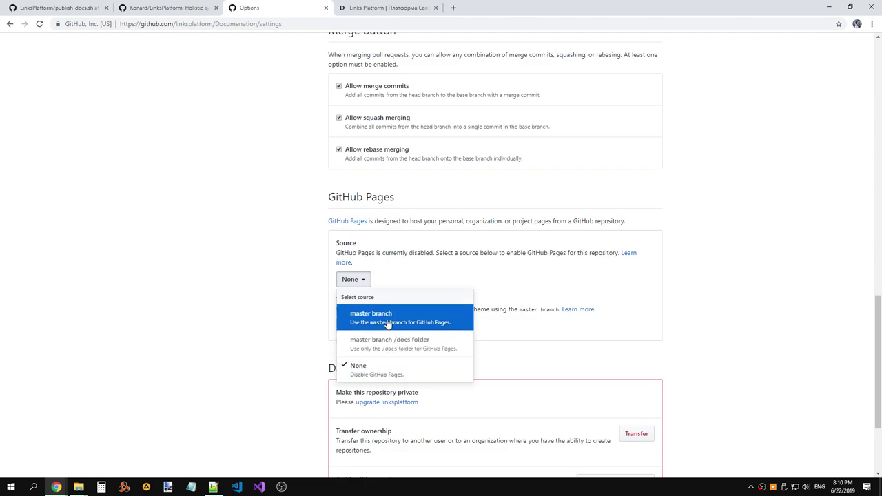
left_click(385, 252)
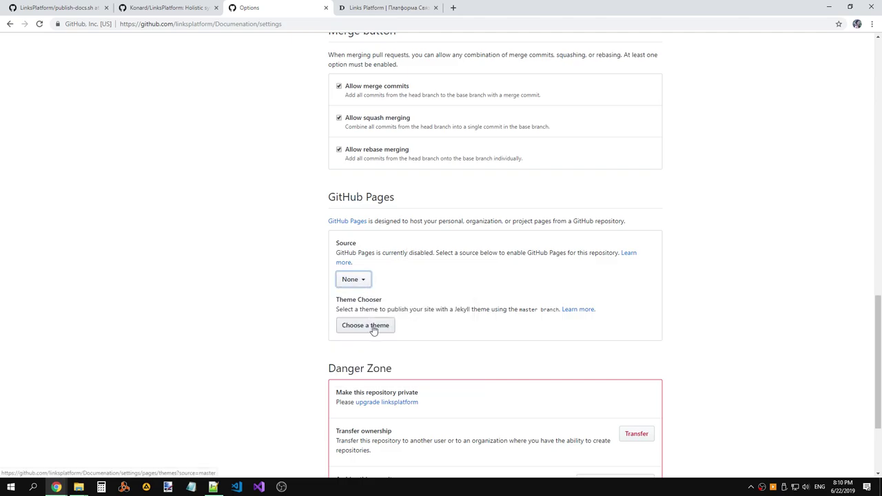
left_click(430, 299)
Check the branch list of the original LinksPlatform repository for the branch used for its pages.
left_click(190, 9)
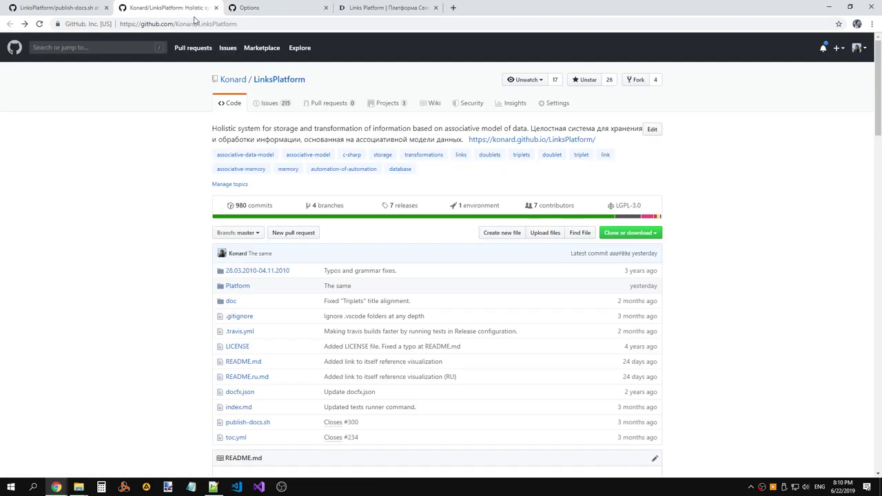
left_click(249, 233)
left_click(249, 233)
left_click(249, 233)
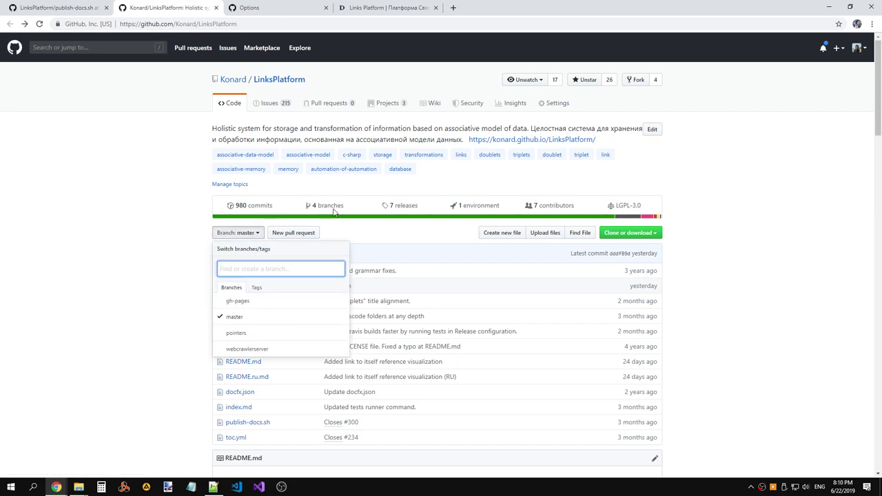
key("Escape")
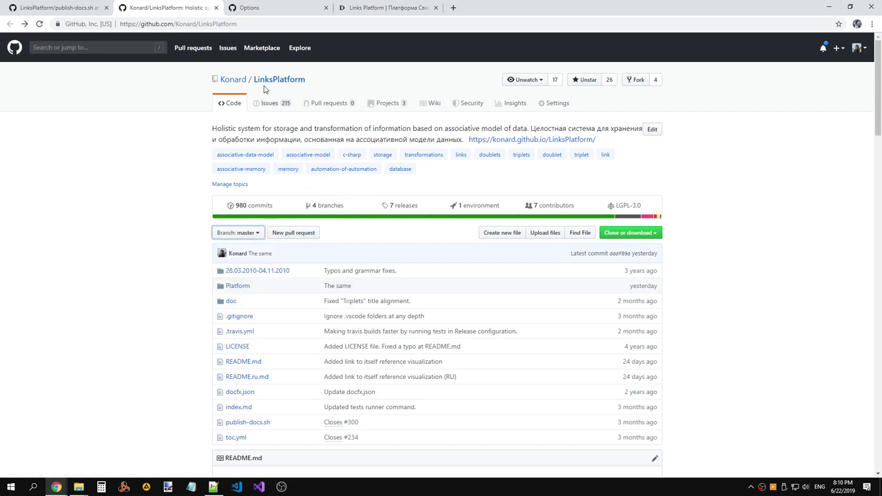
View the published Links Platform documentation site and return to the Documenation settings page.
left_click(369, 8)
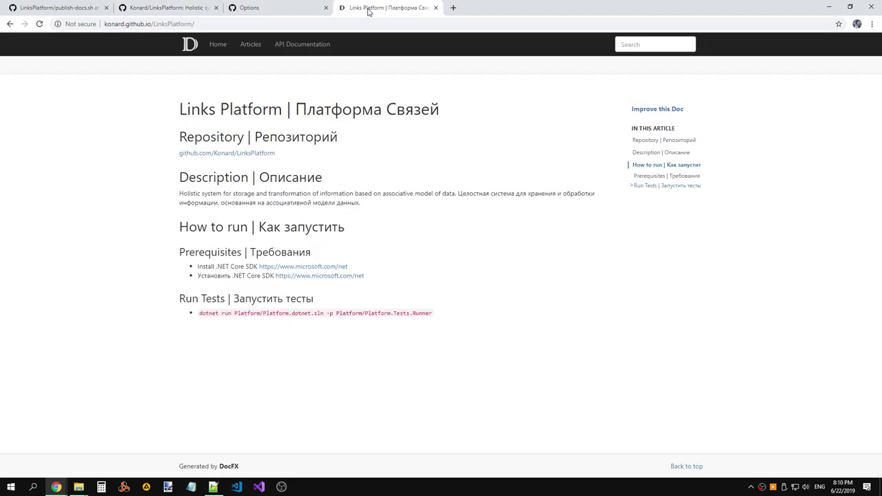
left_click(294, 8)
left_click(76, 8)
left_click(248, 8)
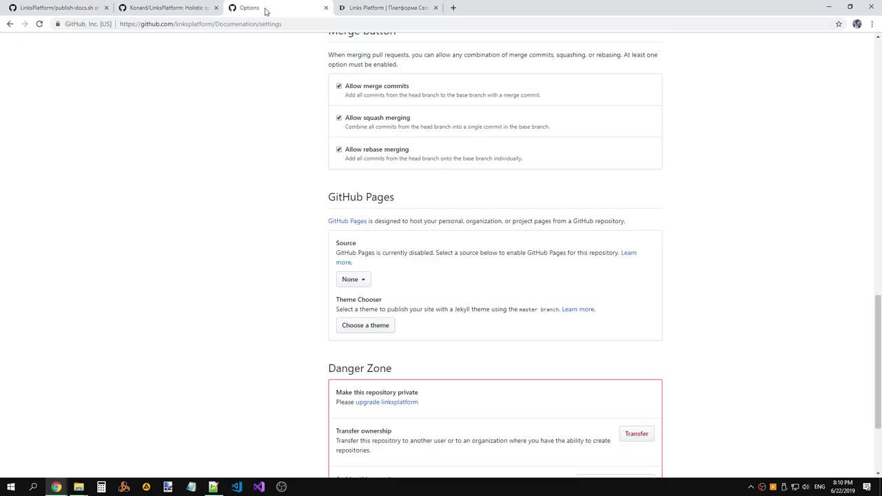
Open the Documenation repository's main page in a new browser tab using its copied address.
left_click_drag(258, 24, 120, 24)
key("ctrl+c")
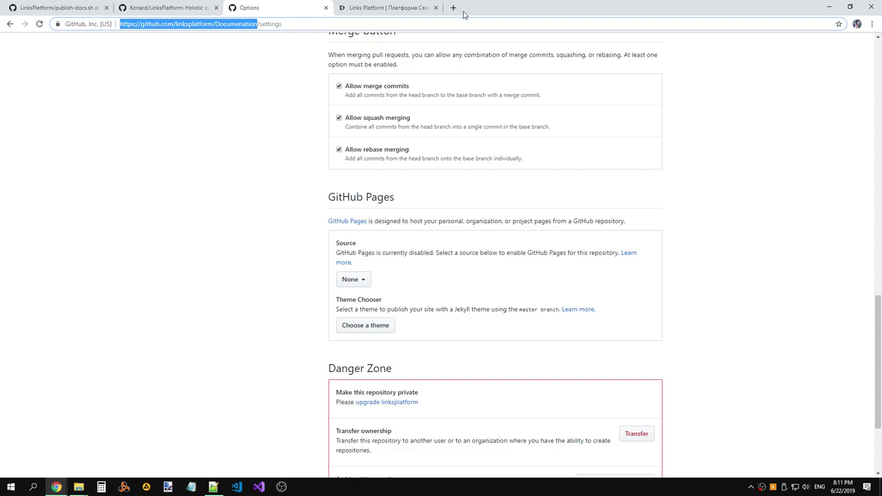
left_click(458, 9)
key("ctrl+v")
key("Return")
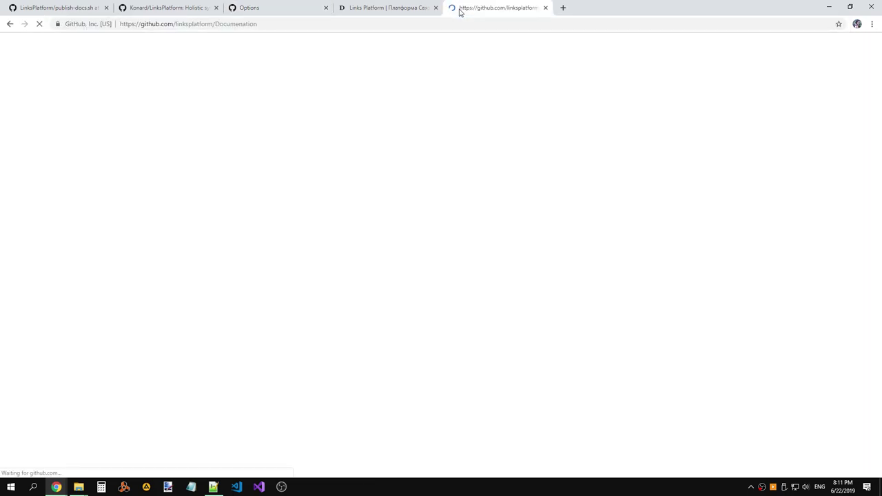
Create a branch named gh-pages from master in the Documenation repository.
left_click(249, 187)
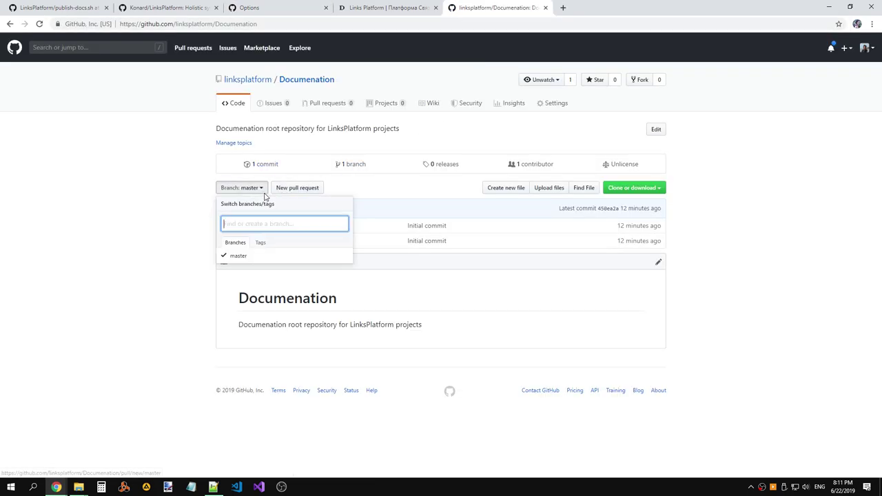
left_click(413, 191)
left_click(255, 188)
left_click(238, 255)
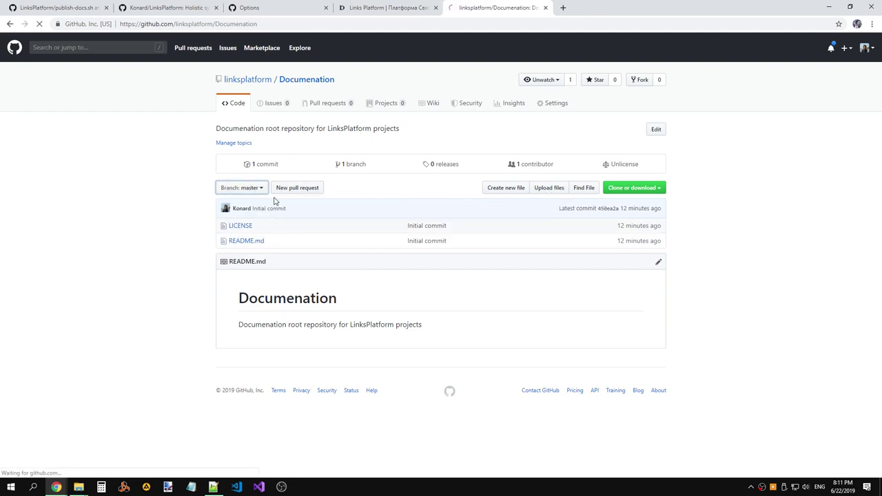
left_click(248, 188)
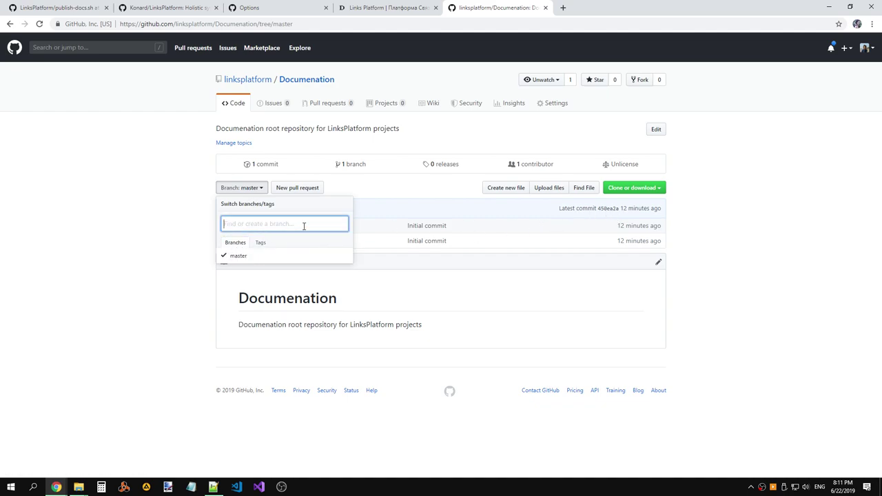
type("gh-pages")
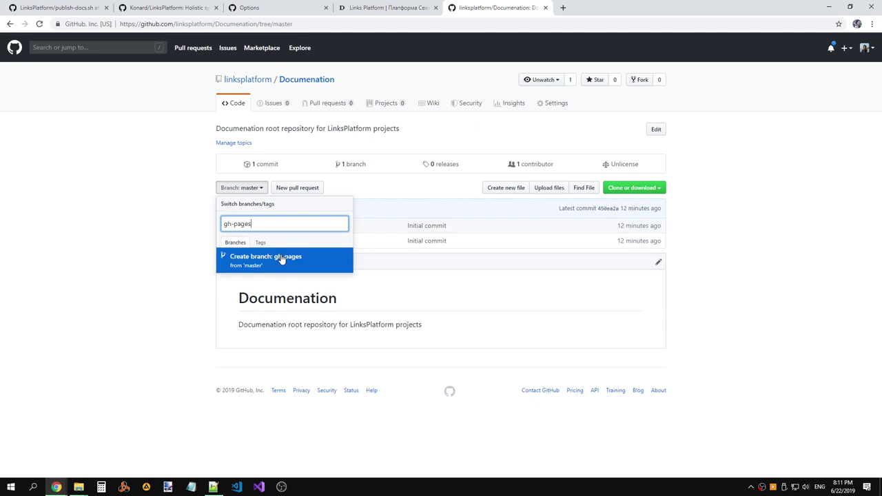
left_click(282, 257)
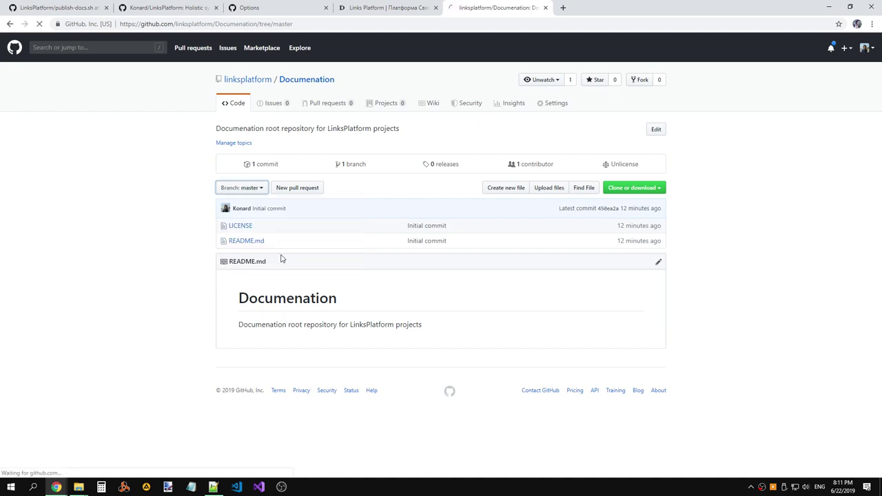
left_click(259, 190)
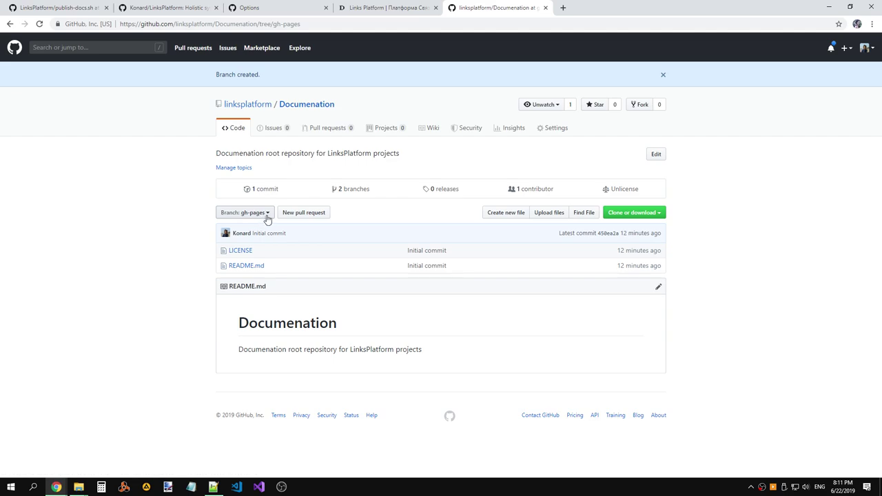
Switch the Documenation repository back to the master branch and open its settings.
left_click(255, 212)
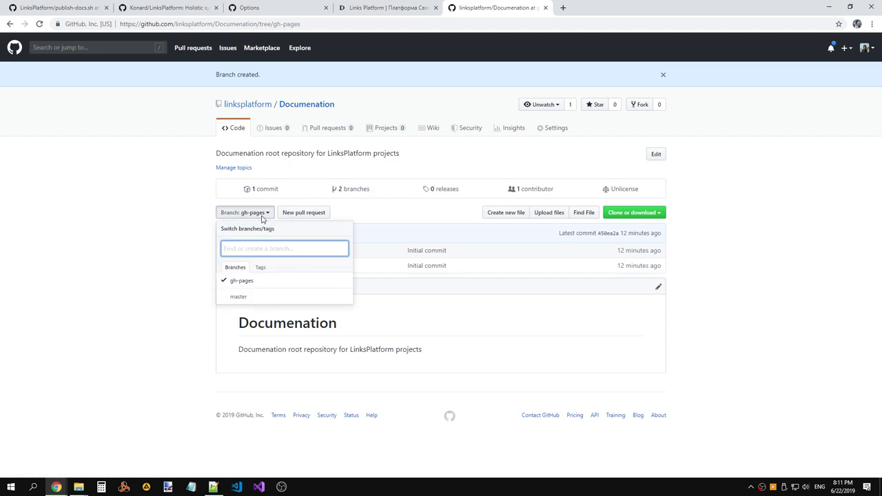
left_click(251, 299)
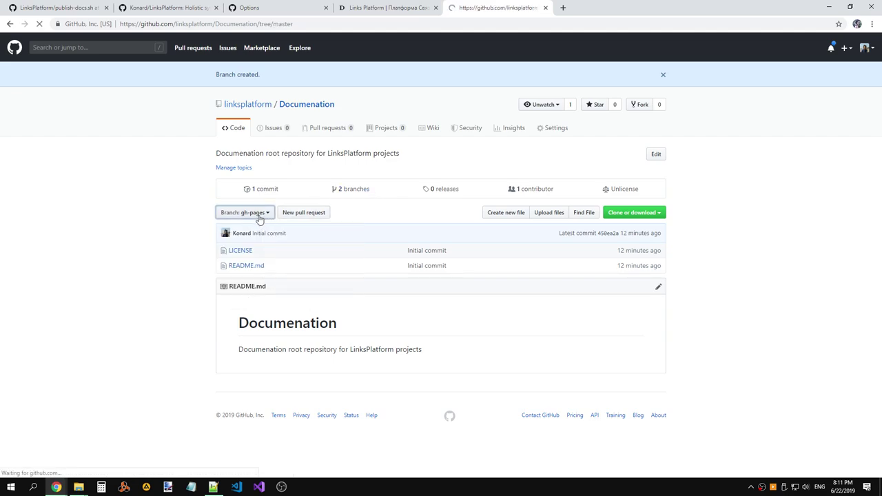
left_click(257, 188)
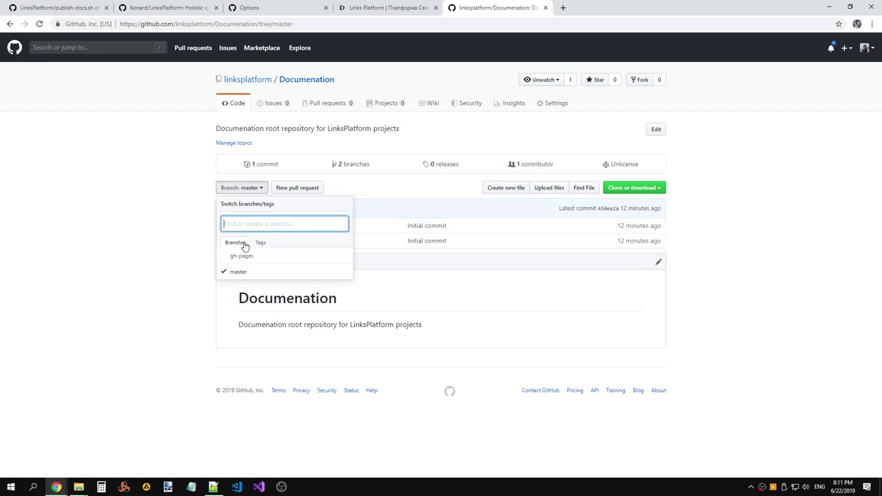
left_click(549, 106)
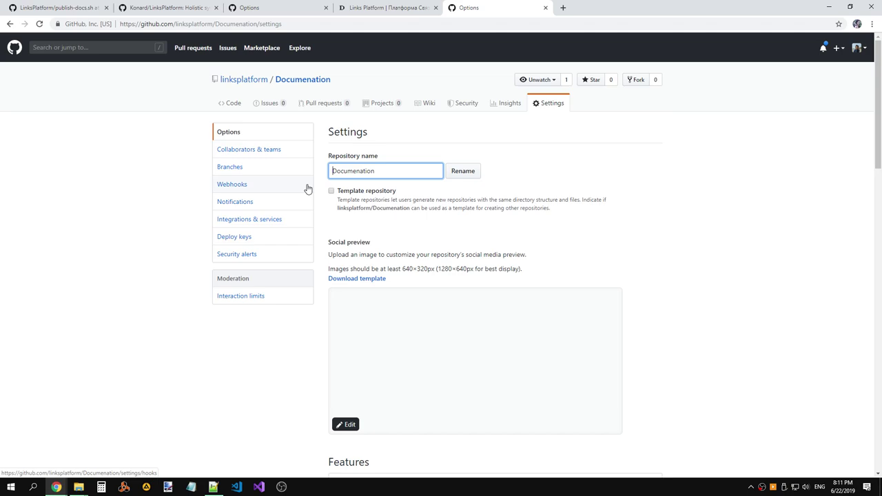
Check the default branch choices in the Documenation repository's branch settings without changing the selection.
left_click(251, 172)
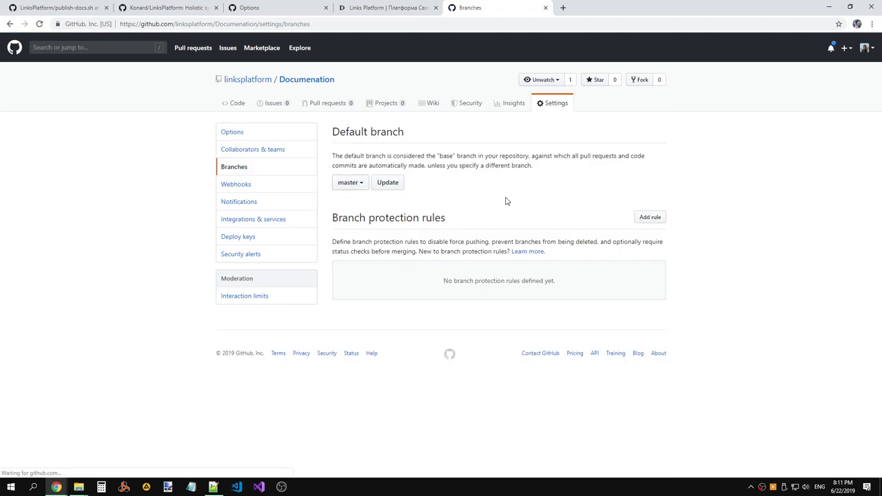
left_click(361, 184)
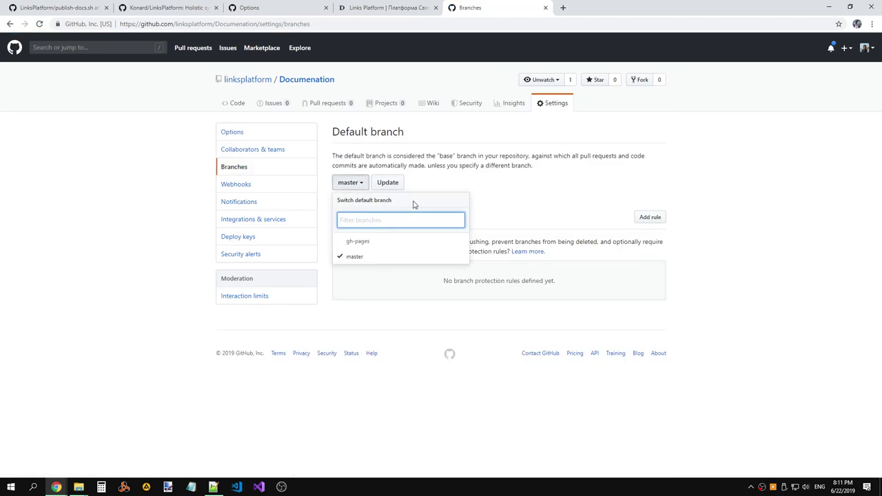
key("Escape")
left_click(414, 8)
left_click(482, 8)
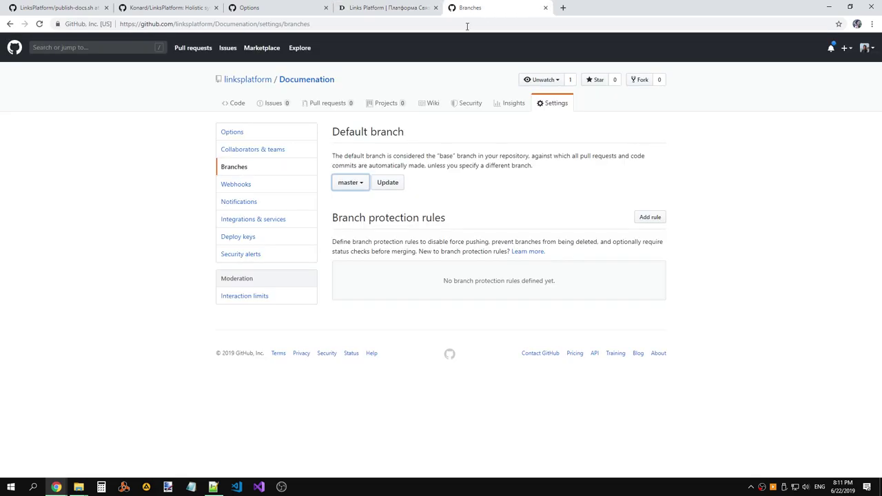
Open the published Documenation site in a new tab from the repository's GitHub Pages settings and view its home page.
left_click(285, 134)
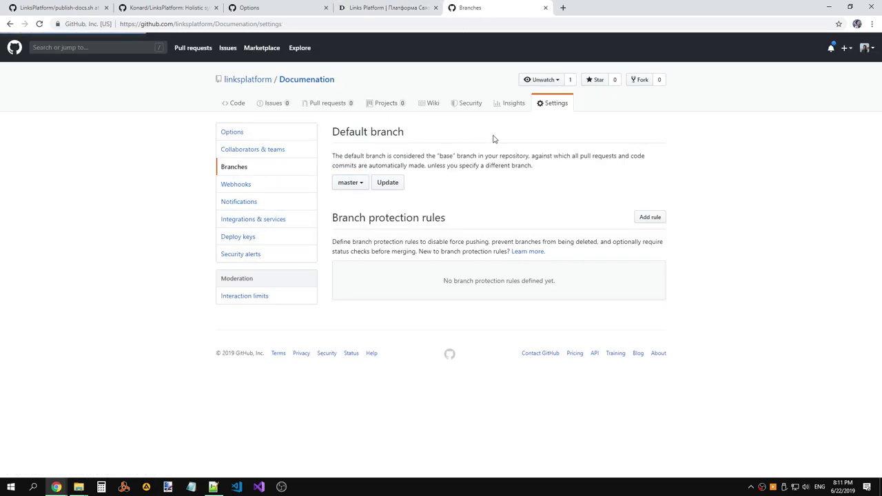
scroll(493, 139, "down", 20)
scroll(493, 138, "up", 3)
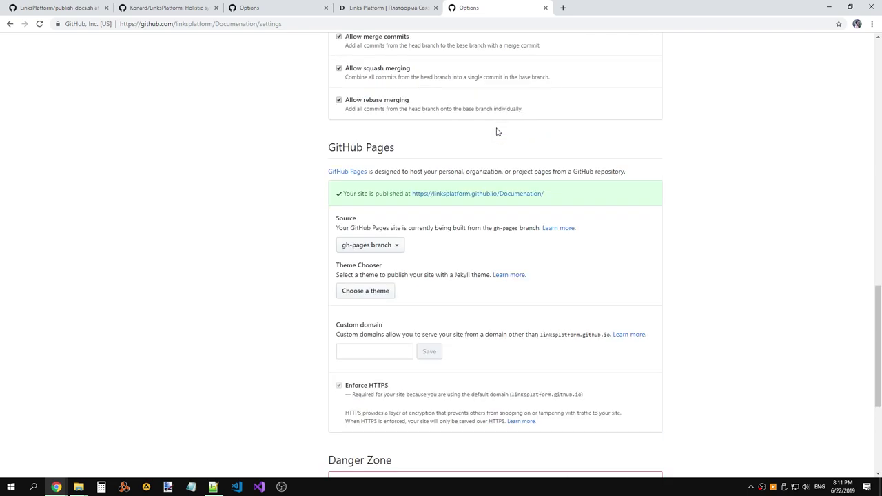
right_click(525, 199)
left_click(544, 204)
left_click(592, 8)
left_click_drag(476, 90, 215, 83)
left_click(215, 84)
left_click_drag(496, 86, 208, 88)
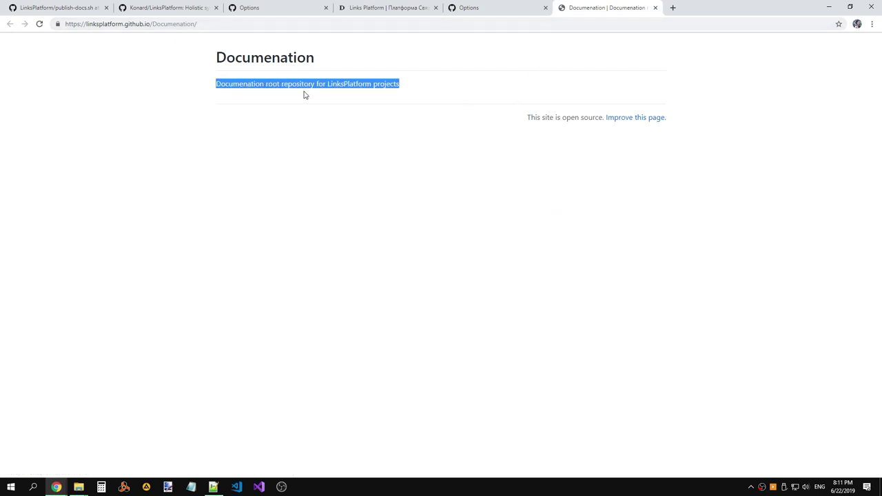
left_click(282, 92)
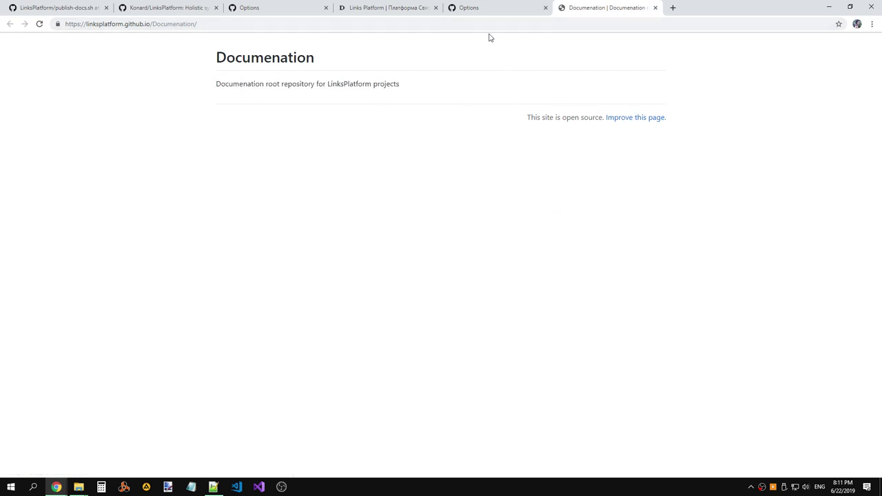
left_click(505, 12)
left_click(391, 8)
left_click(287, 14)
left_click(340, 7)
left_click(290, 10)
left_click(174, 13)
left_click(271, 7)
left_click(388, 6)
left_click(513, 15)
left_click(596, 11)
left_click(475, 11)
left_click(390, 13)
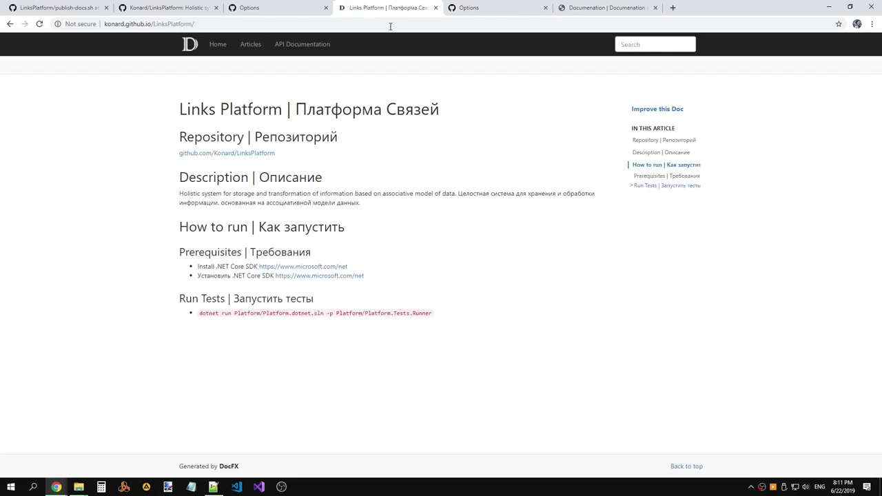
left_click(298, 14)
left_click(192, 14)
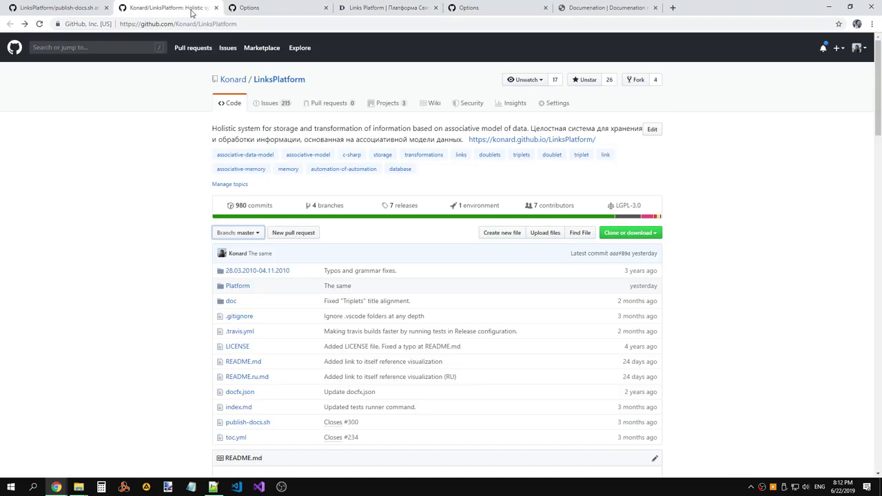
Review publish-docs.sh on GitHub and examine the remote, commit and push commands in its local copy in Notepad++.
left_click(81, 13)
scroll(374, 159, "down", 1)
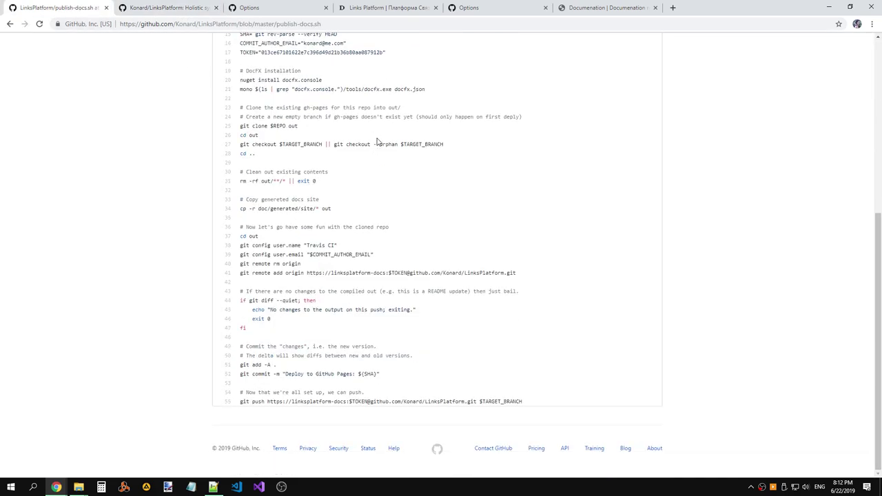
scroll(425, 185, "up", 5)
scroll(405, 133, "down", 5)
left_click(213, 486)
left_click(477, 377)
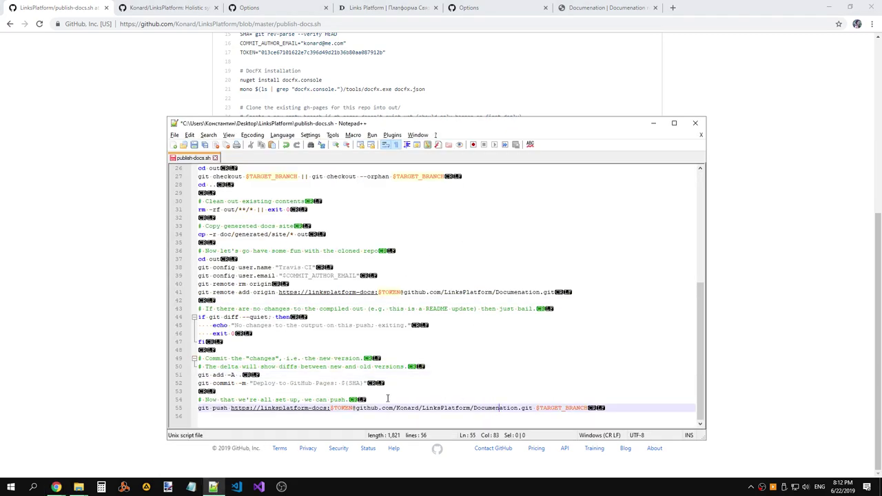
left_click(263, 383)
key("Up")
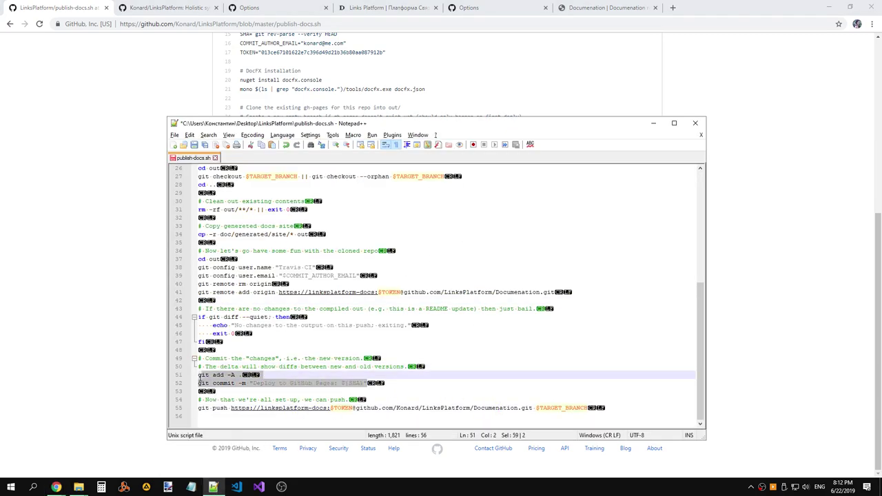
left_click(297, 366)
left_click(270, 297)
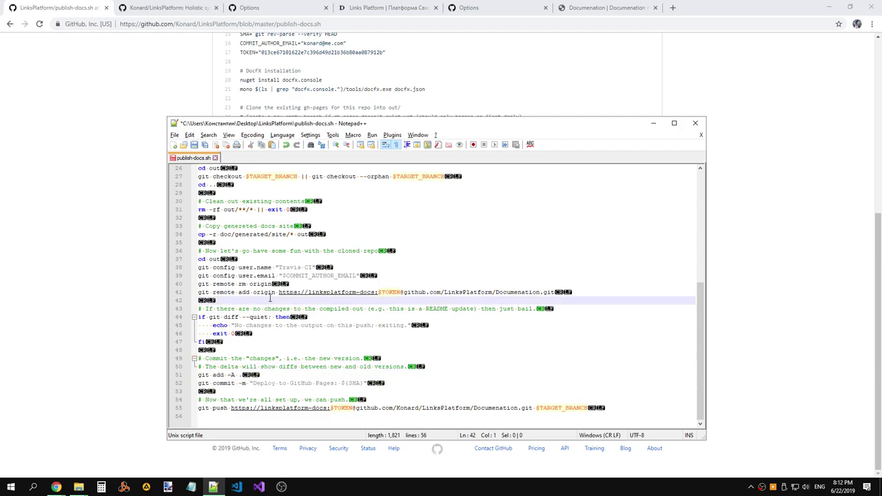
Examine the repository variables, DocFX installation and gh-pages clone commands in the local publish-docs.sh.
scroll(269, 292, "up", 2)
scroll(255, 244, "up", 1)
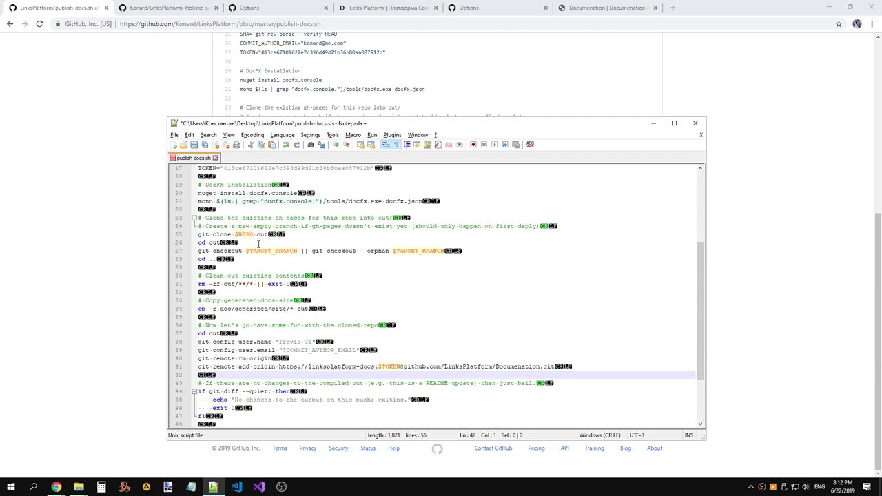
left_click(264, 242)
key("Up")
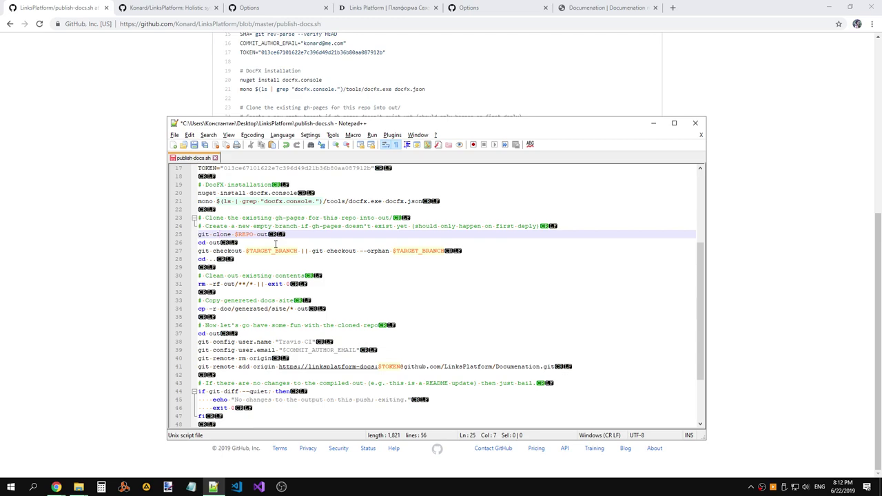
scroll(277, 246, "up", 1)
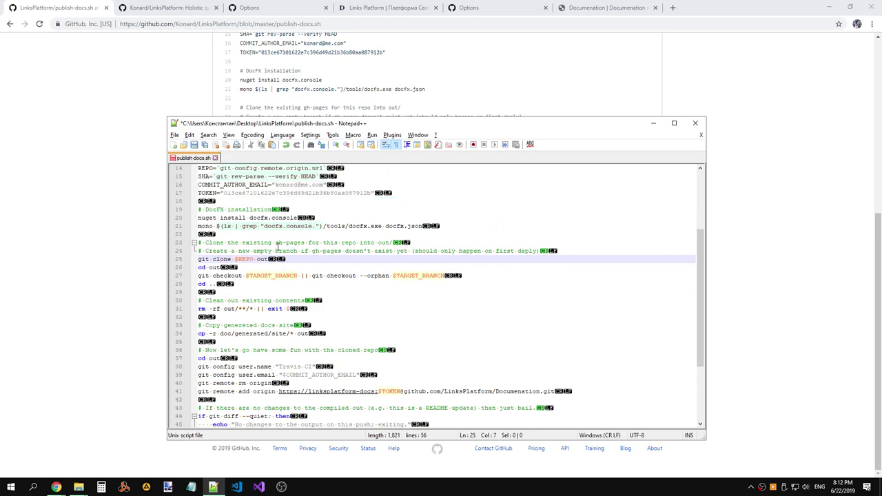
scroll(277, 245, "up", 1)
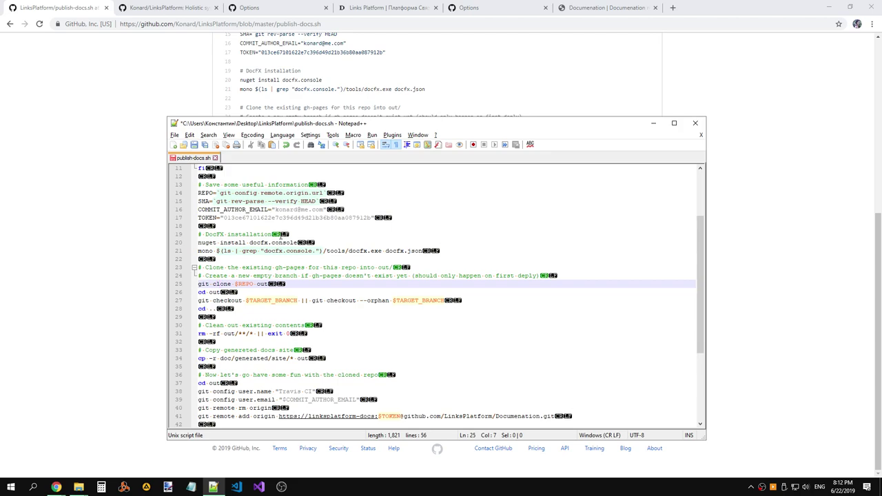
left_click(330, 241)
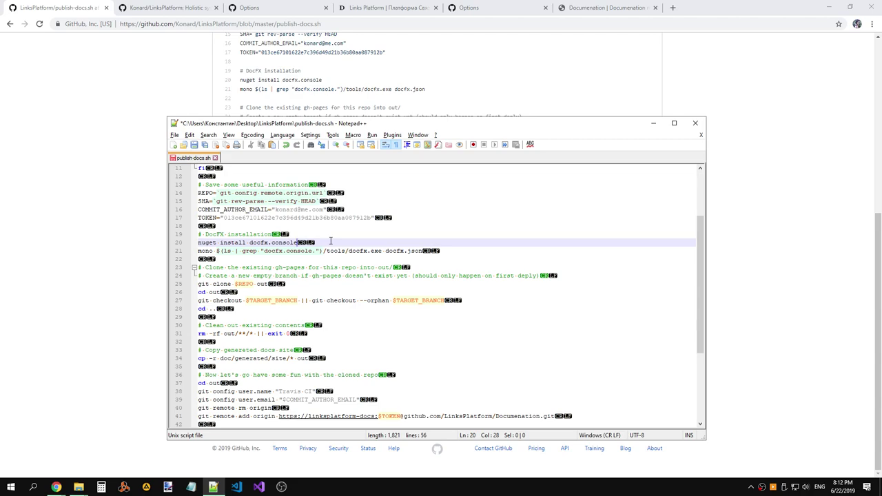
left_click(408, 250)
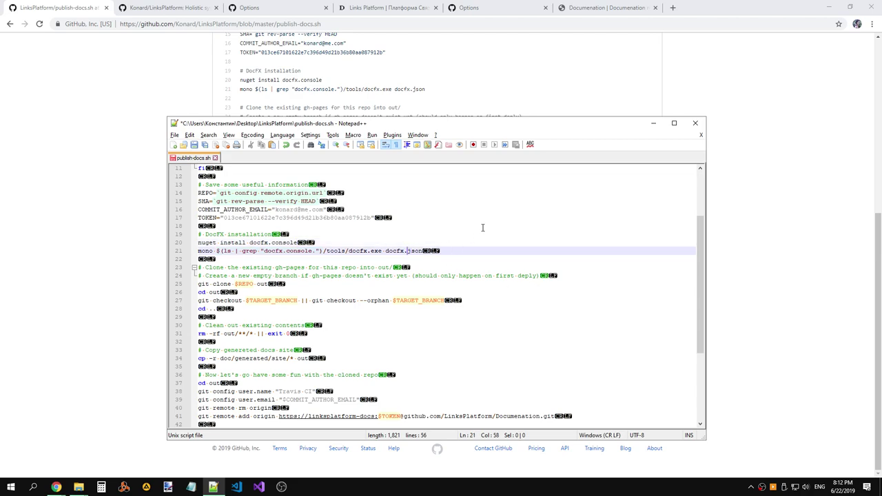
scroll(482, 228, "up", 3)
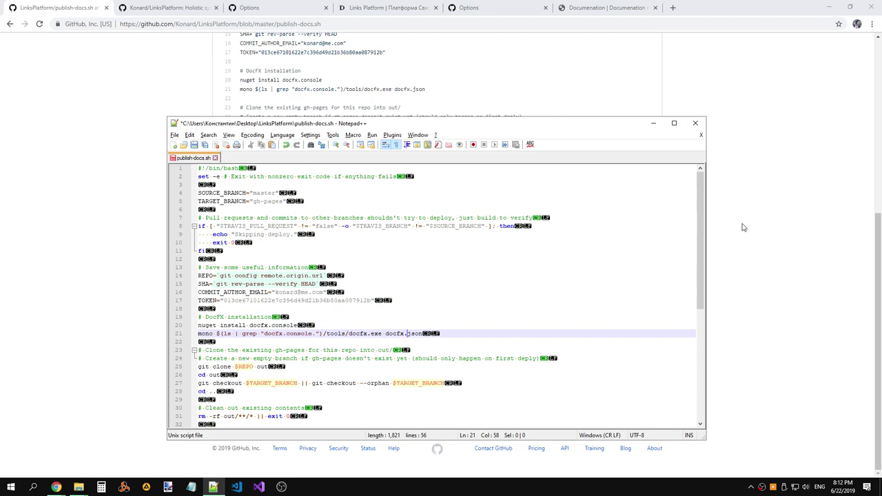
left_click(742, 227)
left_click(296, 7)
left_click(469, 10)
left_click(583, 11)
left_click(500, 9)
left_click(409, 13)
left_click(297, 9)
left_click(351, 10)
left_click(258, 7)
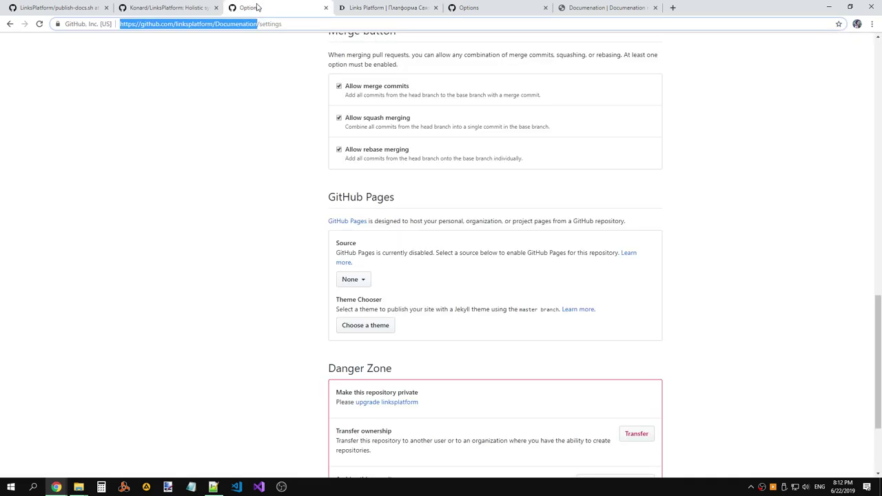
left_click(181, 9)
left_click(81, 15)
Open docfx.json in the LinksPlatform repository and read its metadata and build configuration.
left_click(146, 9)
scroll(366, 208, "down", 2)
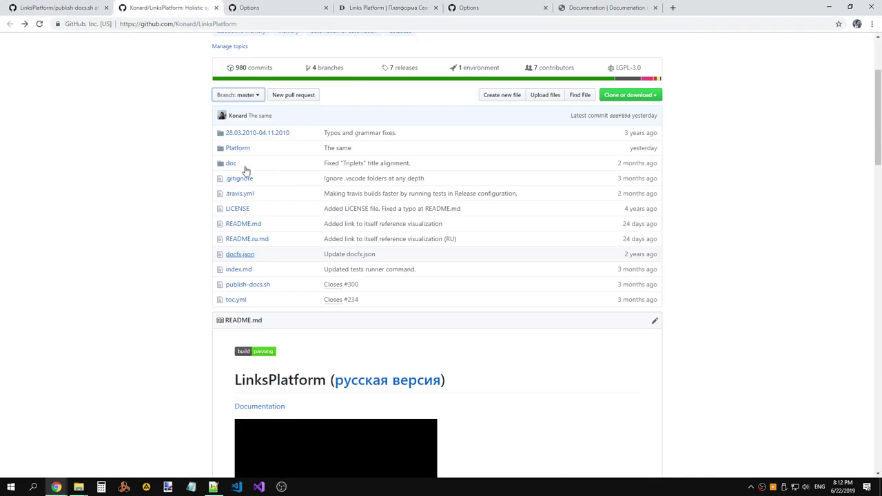
left_click(240, 254)
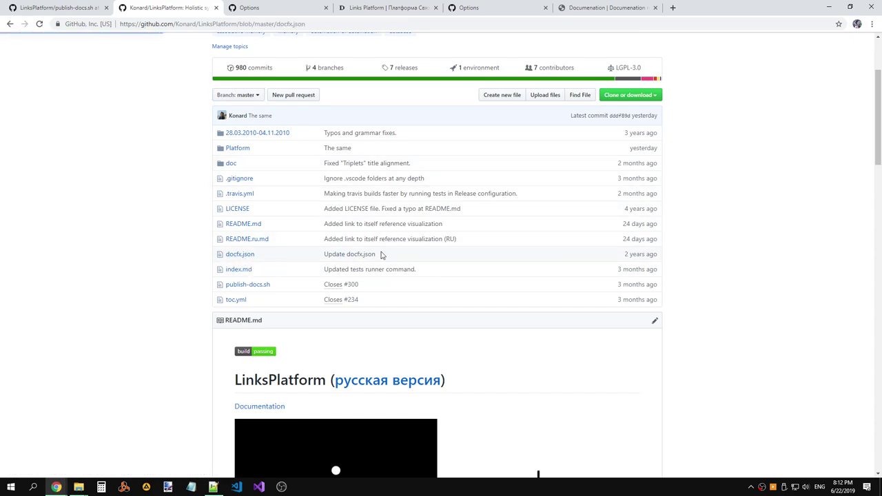
scroll(381, 254, "down", 3)
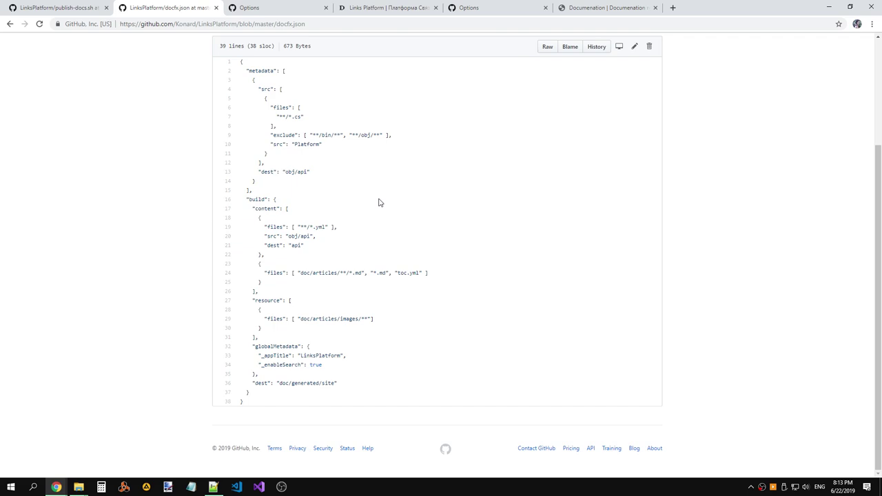
scroll(382, 202, "up", 2)
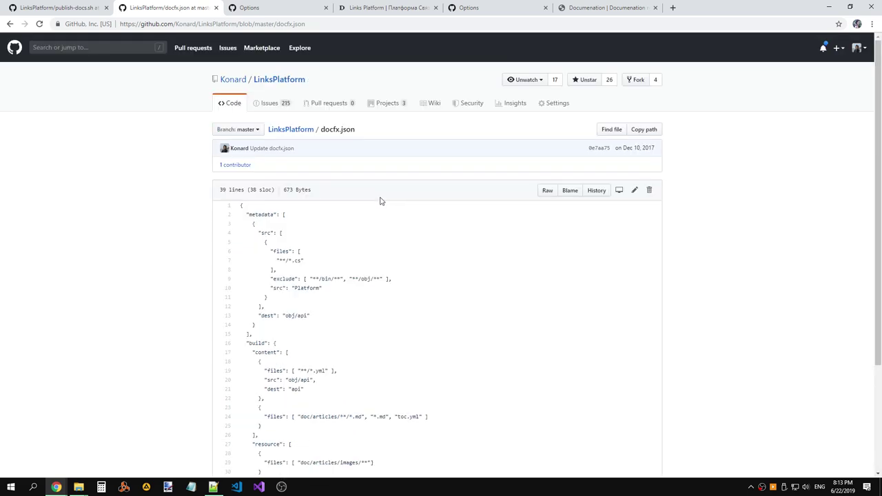
left_click(60, 8)
left_click(166, 9)
left_click(262, 9)
left_click(380, 8)
mouse_move(350, 138)
left_mouse_down()
mouse_move(184, 139)
mouse_move(341, 138)
left_mouse_up()
left_click(187, 137)
left_click(350, 156)
left_click_drag(509, 327, 521, 309)
left_click(522, 307)
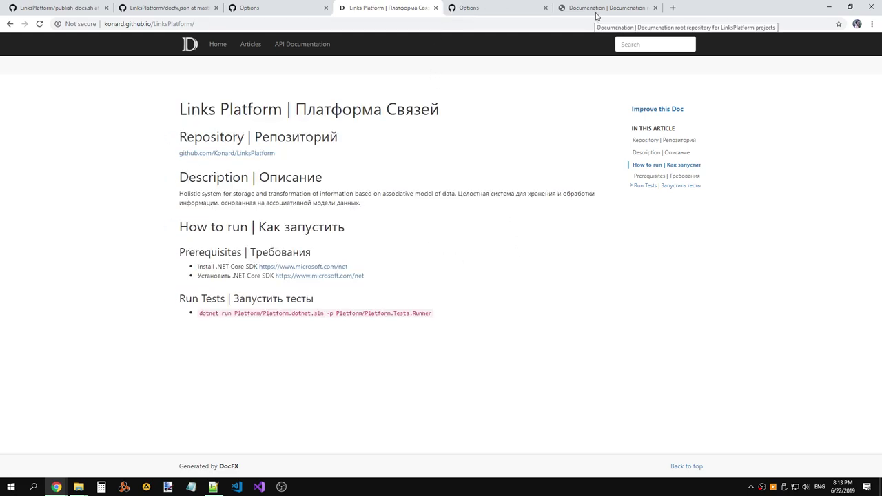
left_click(279, 12)
left_click(172, 11)
Recheck the DocFX build command in the local publish-docs.sh in Notepad++ and return to docfx.json in the browser.
mouse_move(213, 486)
left_click(218, 444)
left_click(405, 277)
scroll(406, 277, "down", 4)
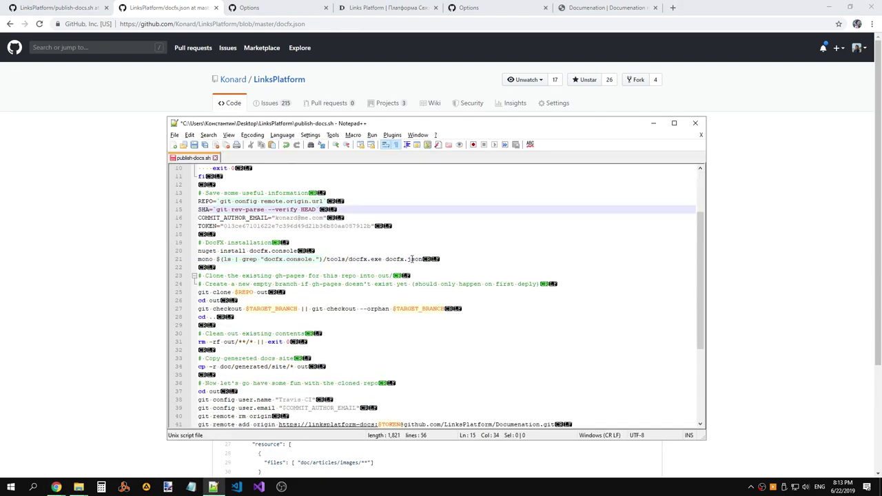
left_click(381, 272)
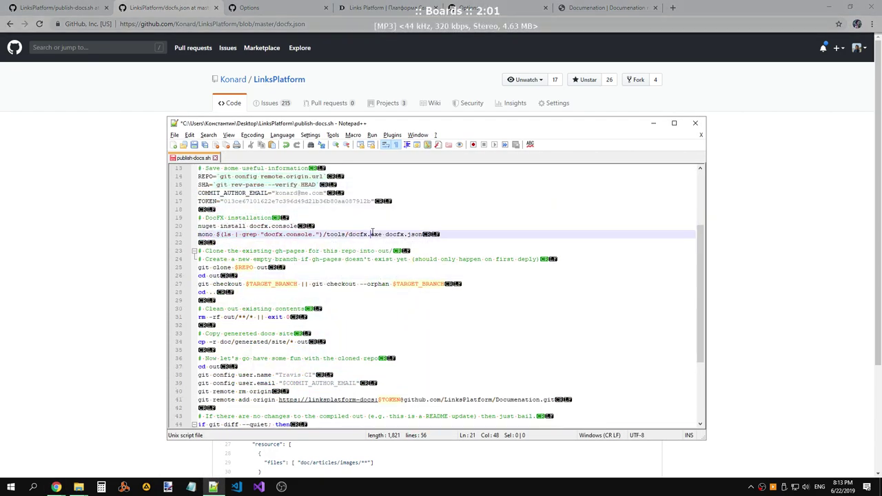
left_click(724, 161)
Open the local Documenation folder in File Explorer and inspect its doc and .git subfolders.
mouse_move(81, 489)
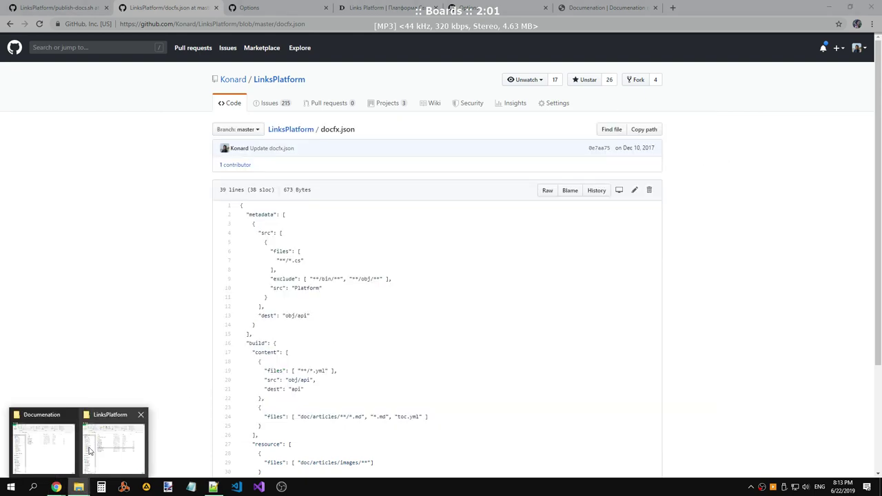
left_click(48, 441)
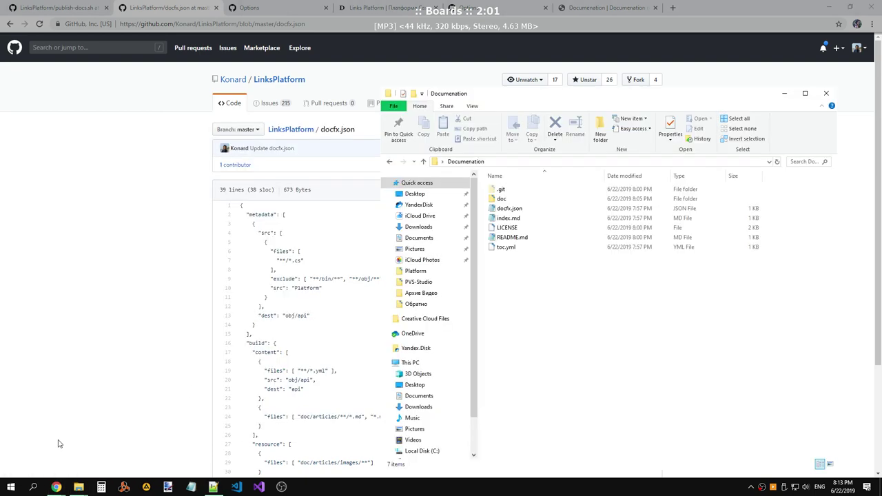
double_click(502, 198)
left_click(390, 163)
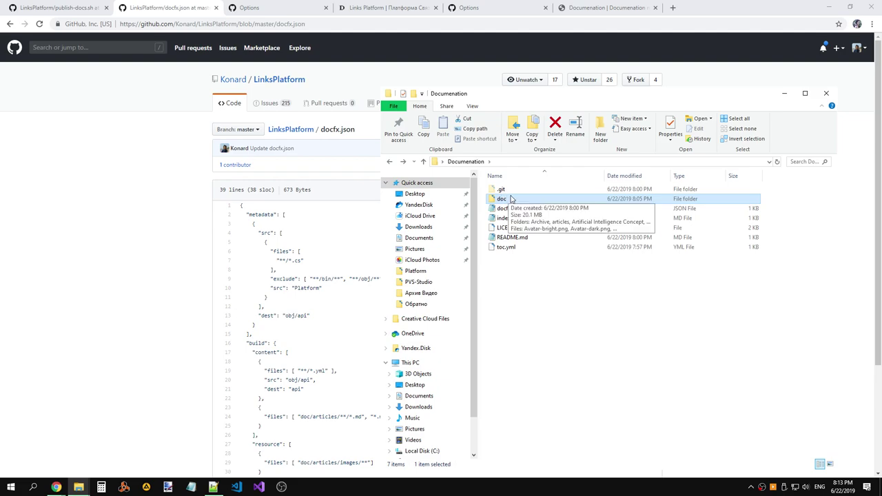
double_click(487, 190)
left_click(389, 161)
left_click(403, 161)
left_click(389, 161)
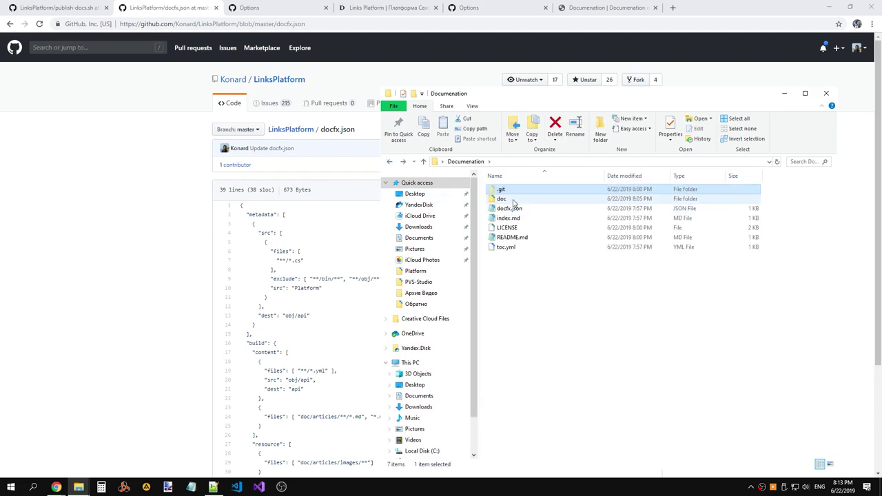
left_click(503, 199)
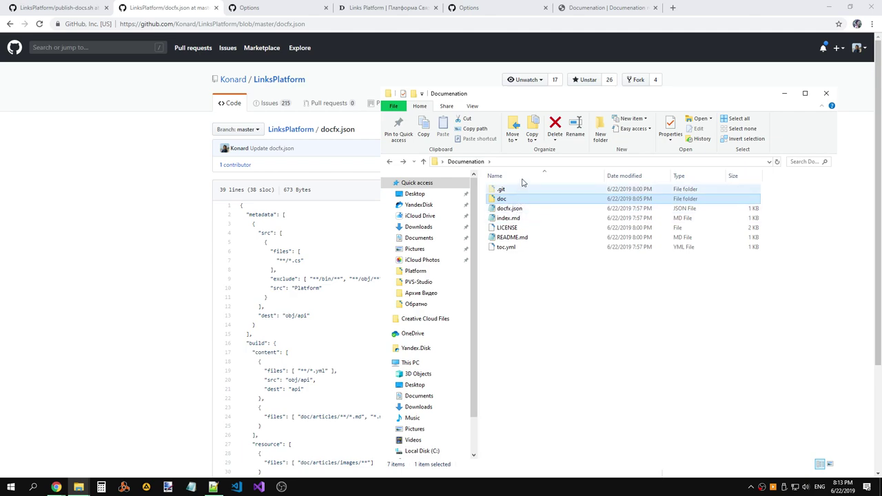
Delete the articles folder inside the local Documenation doc folder and return to the repository's root folder.
double_click(503, 198)
left_click(513, 198)
key("Delete")
key("Return")
left_click(466, 161)
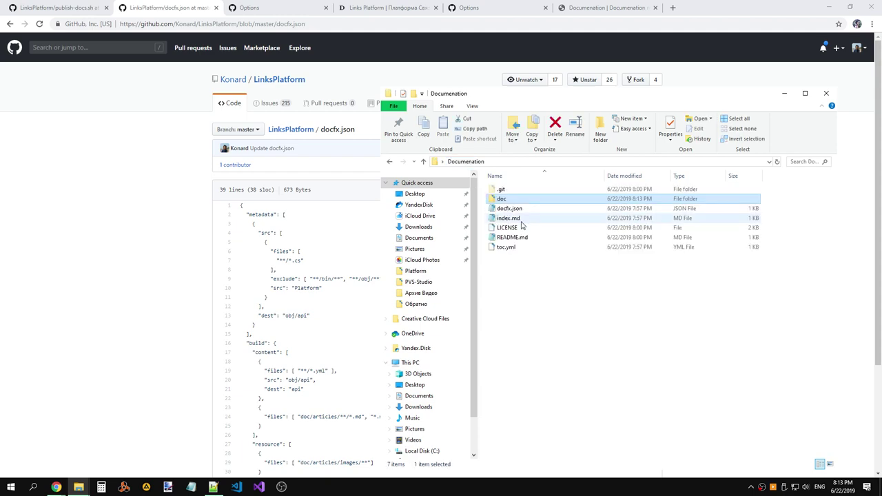
Delete index.md from the local Documenation folder.
left_click(521, 219)
key("Delete")
key("Return")
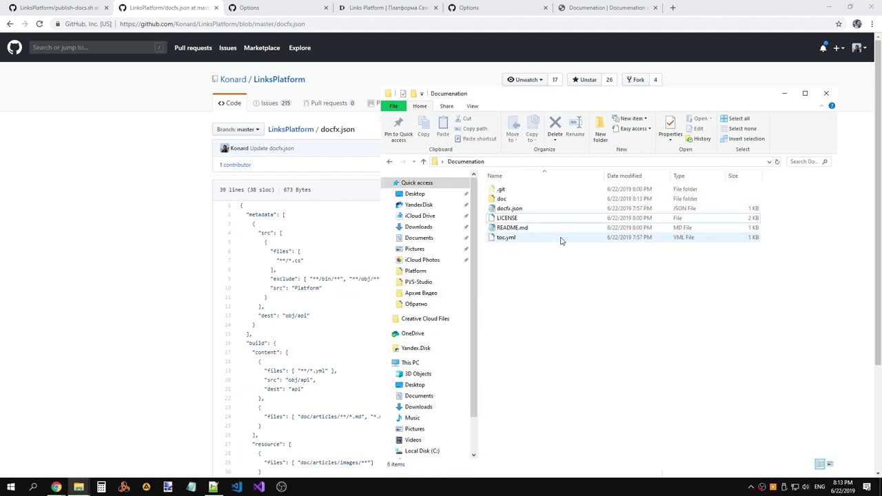
Delete docfx.json and toc.yml from the local Documenation folder.
left_click(545, 208)
left_click(522, 238, "ctrl")
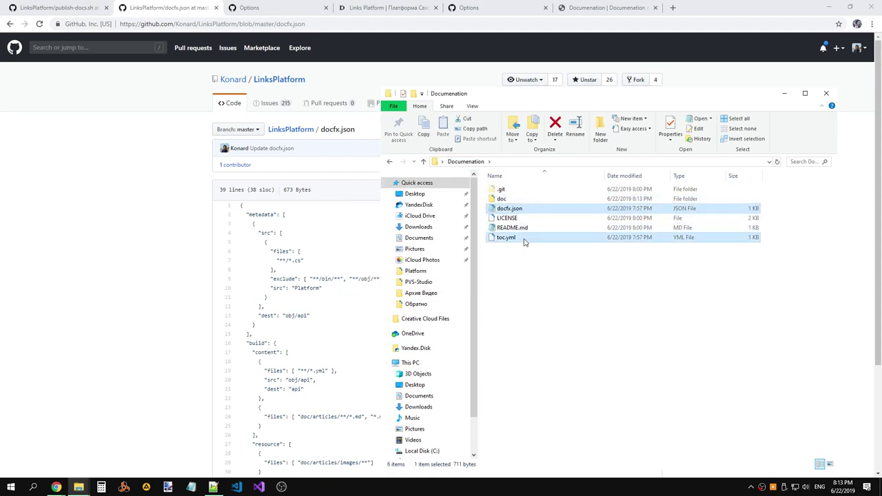
key("Delete")
key("Return")
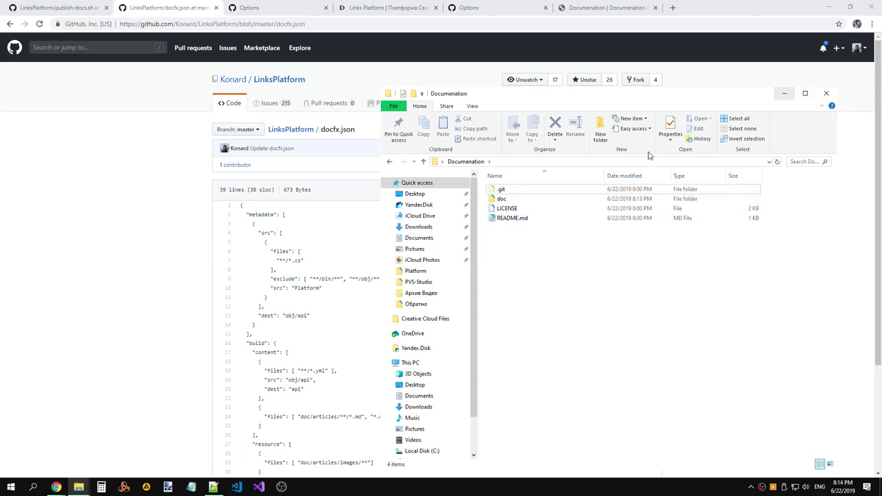
Inspect the doc folder and its Archive subfolder in the local Documenation folder, and return to the root folder.
double_click(570, 198)
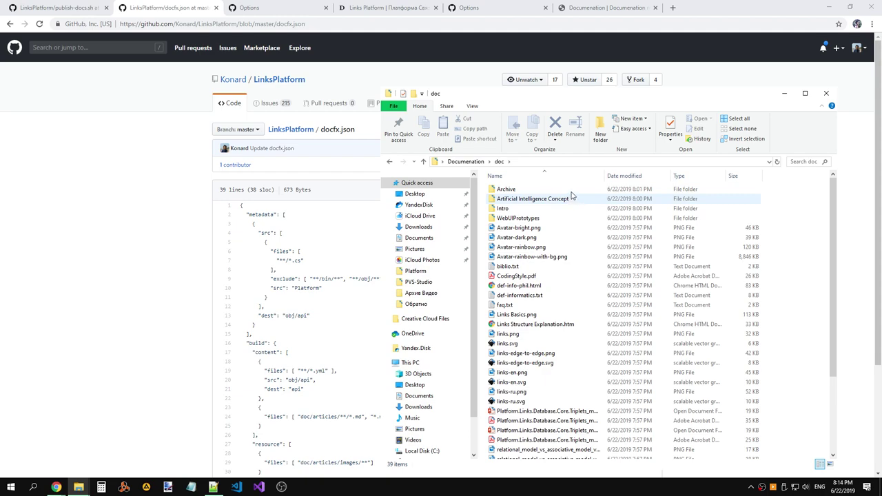
double_click(568, 190)
left_click(499, 161)
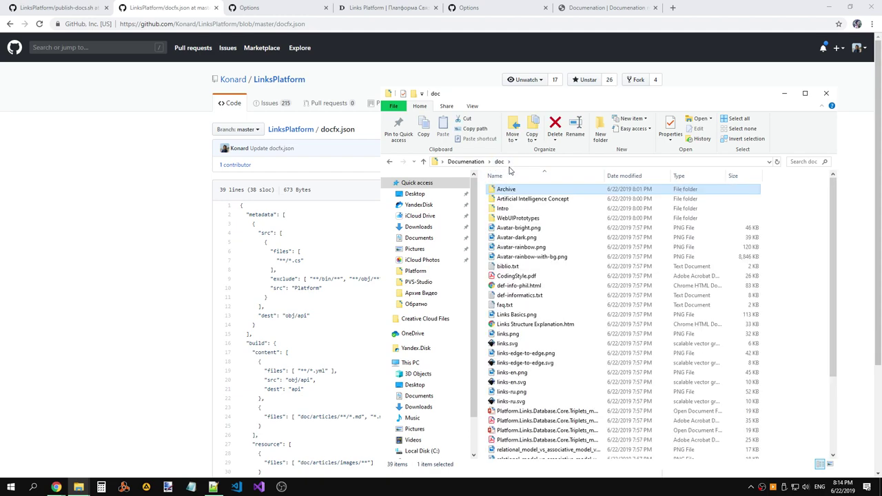
left_click(472, 165)
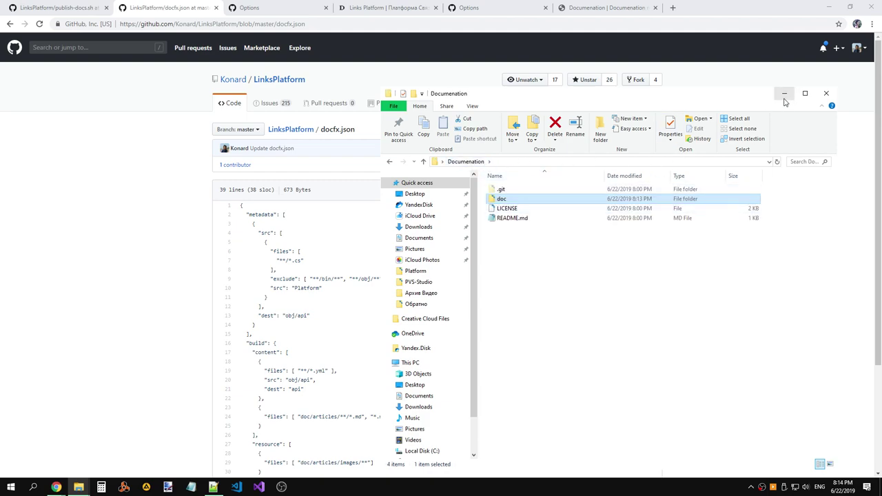
Switch to the local LinksPlatform folder and inspect its doc, Platform, 28.03.2010-04.11.2010 and .git subfolders.
mouse_move(82, 481)
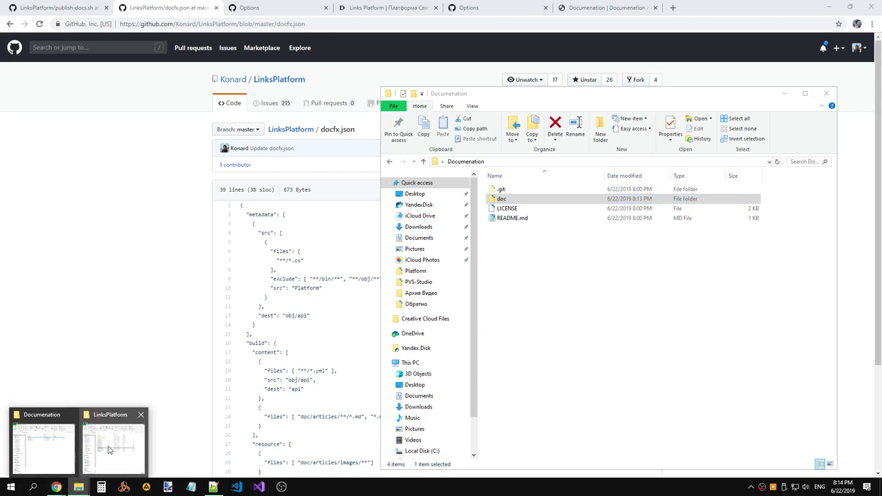
left_click(114, 445)
double_click(181, 226)
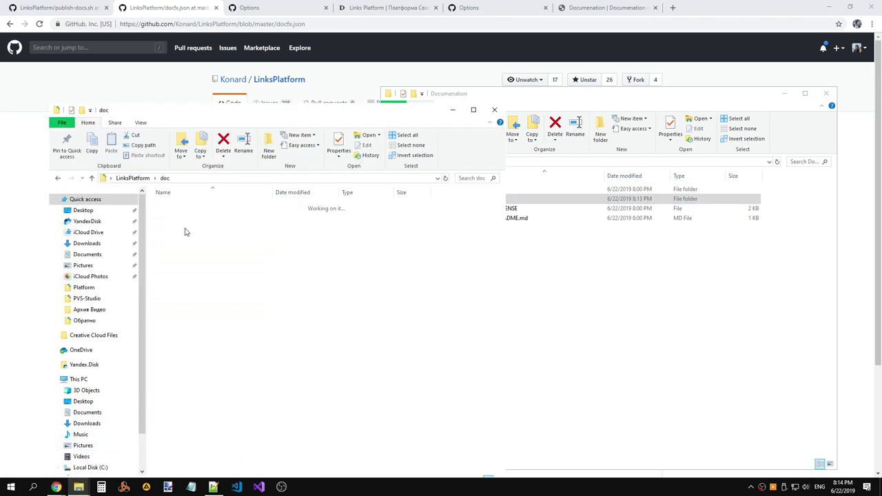
double_click(180, 205)
left_click(138, 177)
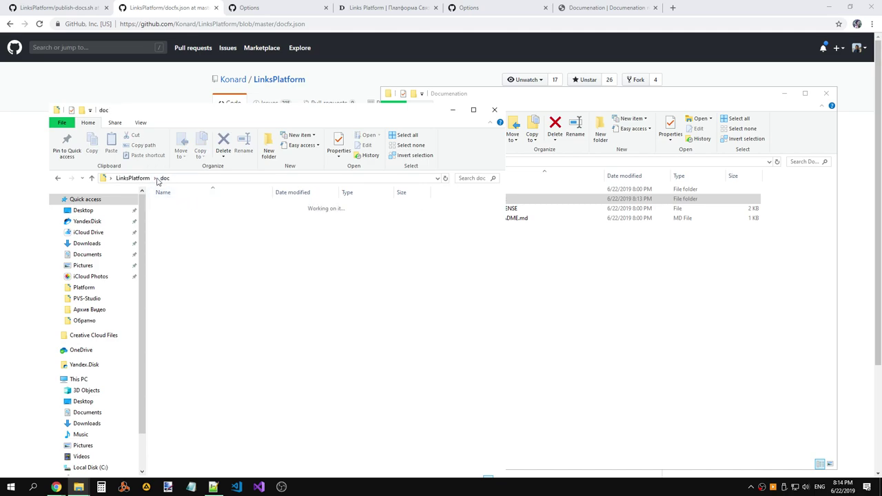
double_click(177, 234)
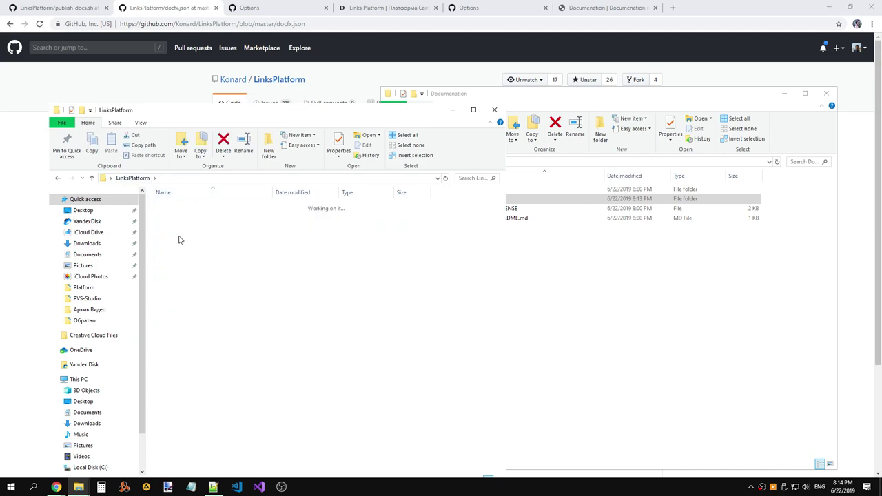
left_click(135, 178)
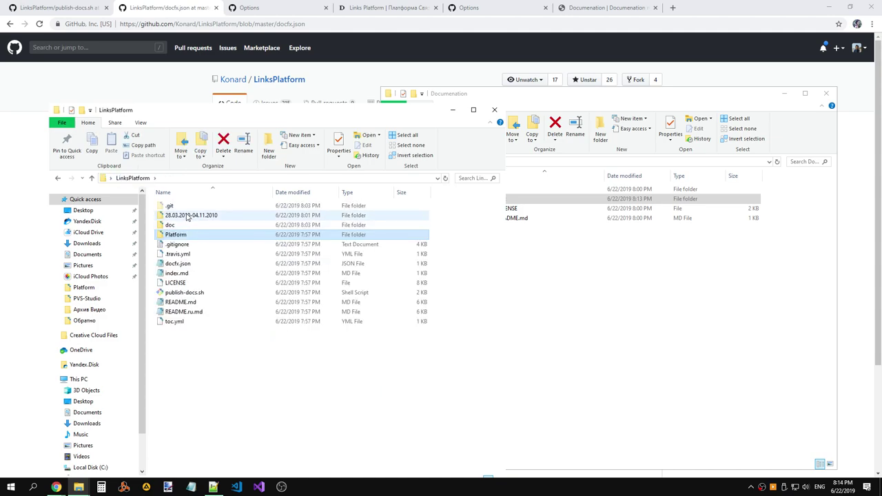
double_click(185, 215)
double_click(181, 205)
left_click(169, 177)
left_click(138, 178)
double_click(170, 205)
left_click(132, 178)
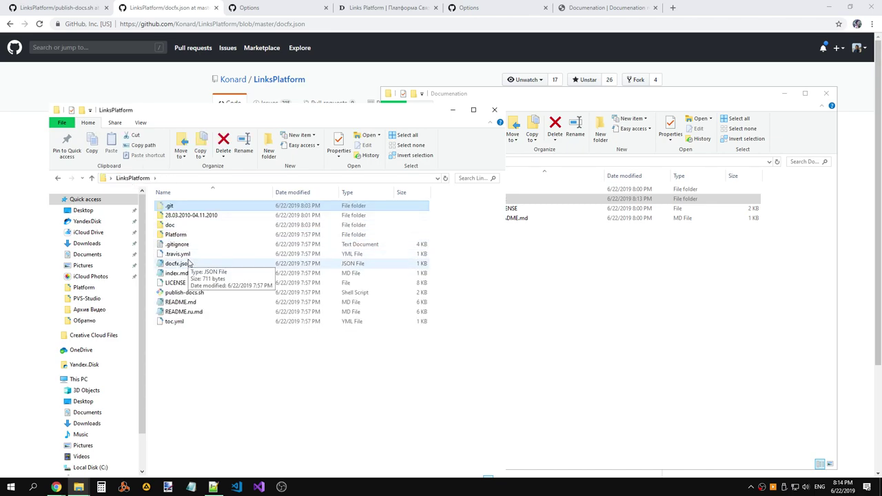
Review the REPO variable, the clone command and the remote origin URL in the local publish-docs.sh in Notepad++.
left_click(213, 487)
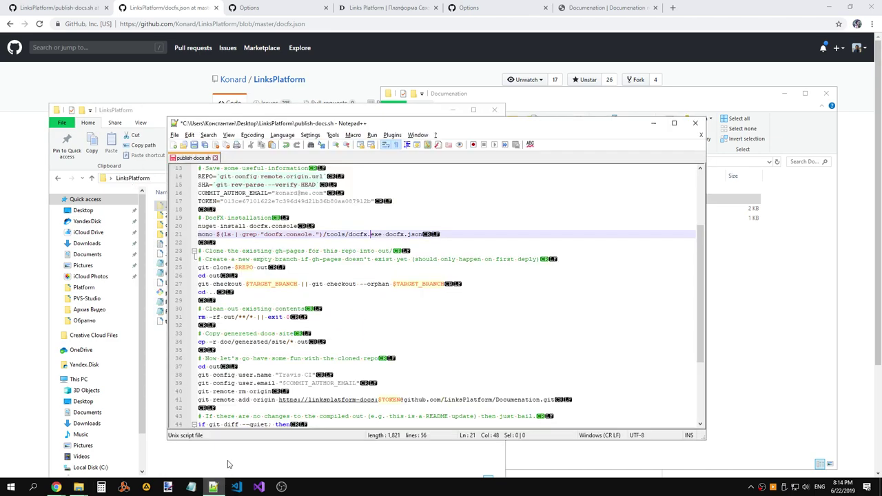
left_click(338, 235)
scroll(455, 296, "down", 5)
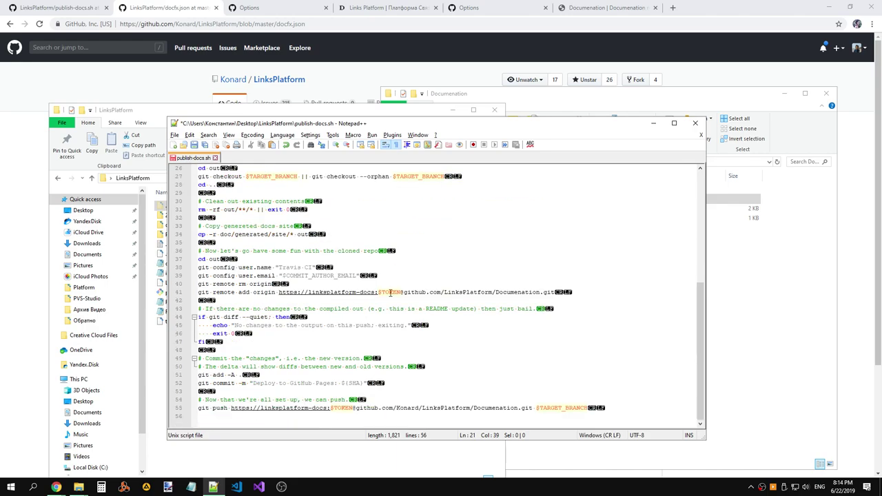
left_click_drag(551, 292, 359, 292)
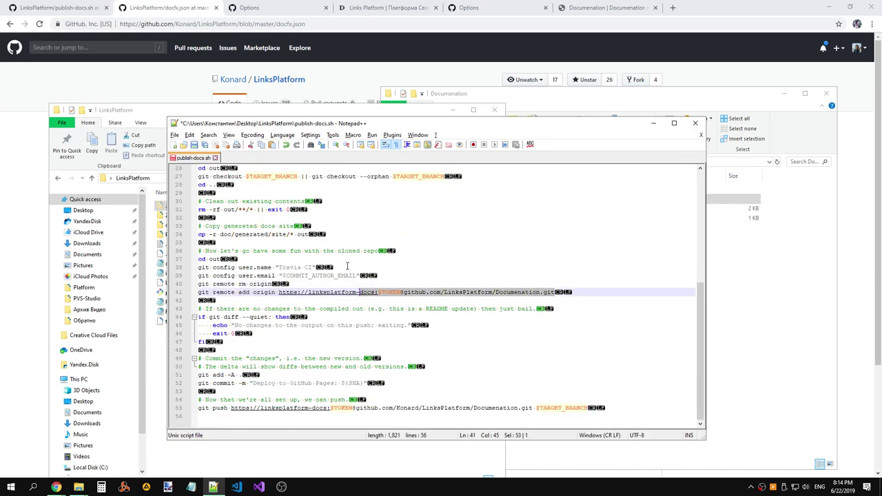
left_click(338, 210)
left_click(390, 292)
scroll(239, 197, "up", 8)
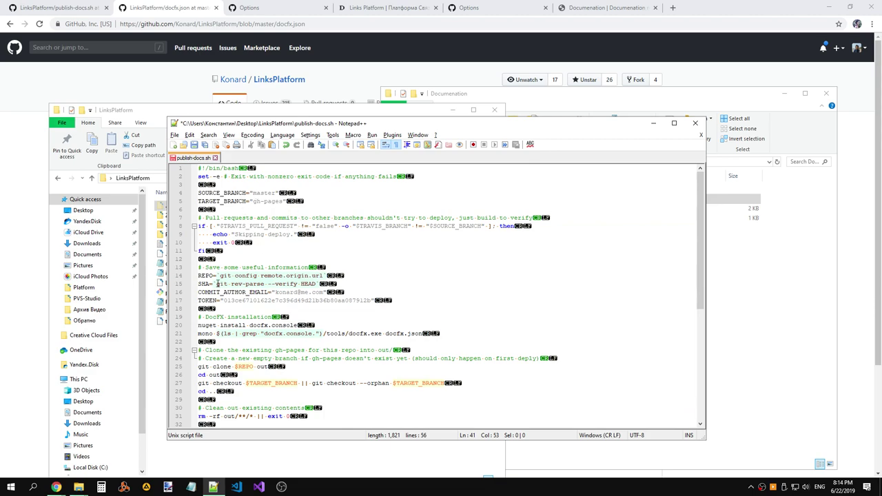
double_click(205, 275)
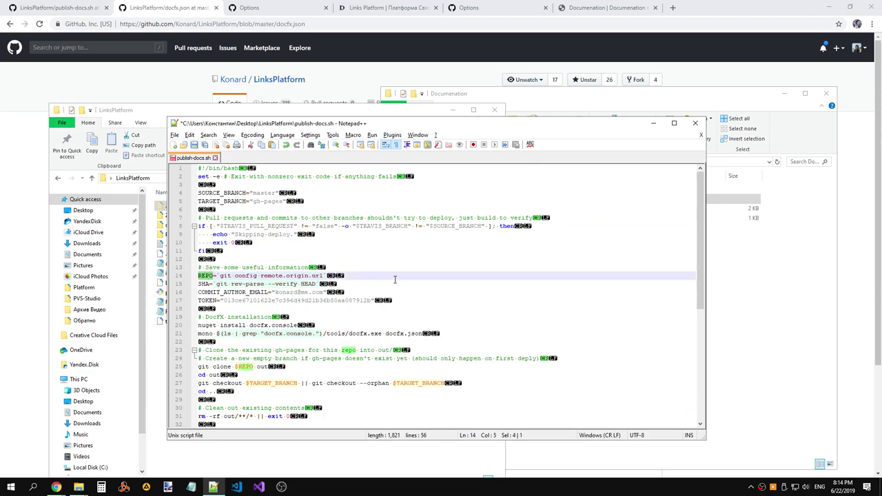
scroll(394, 278, "down", 3)
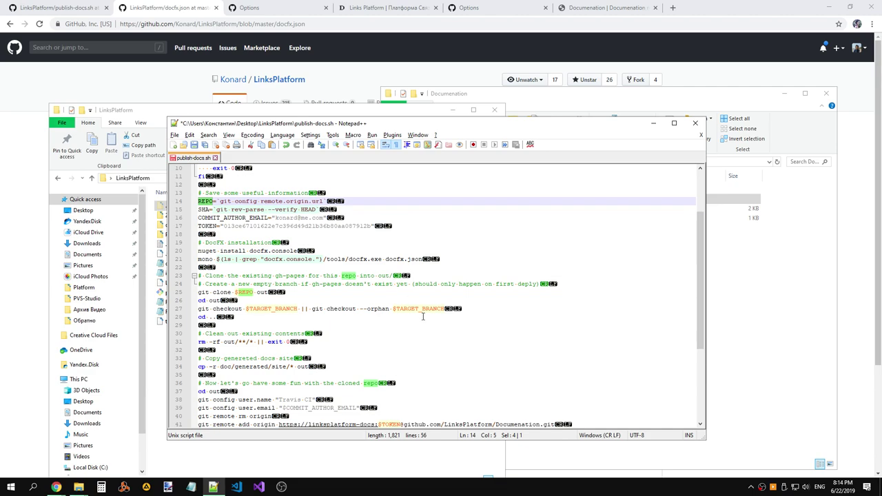
scroll(423, 316, "down", 3)
scroll(429, 297, "down", 3)
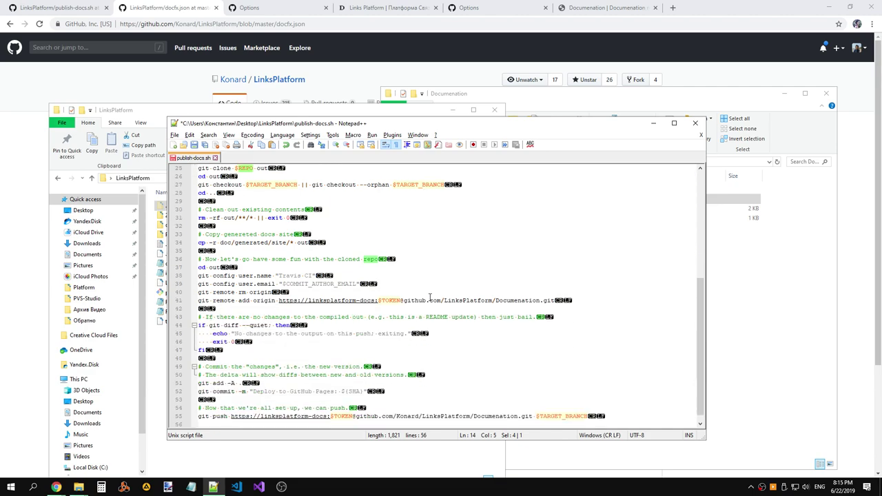
Recheck the remote, commit and push commands at the end of publish-docs.sh, and save and close the script.
left_click(450, 292)
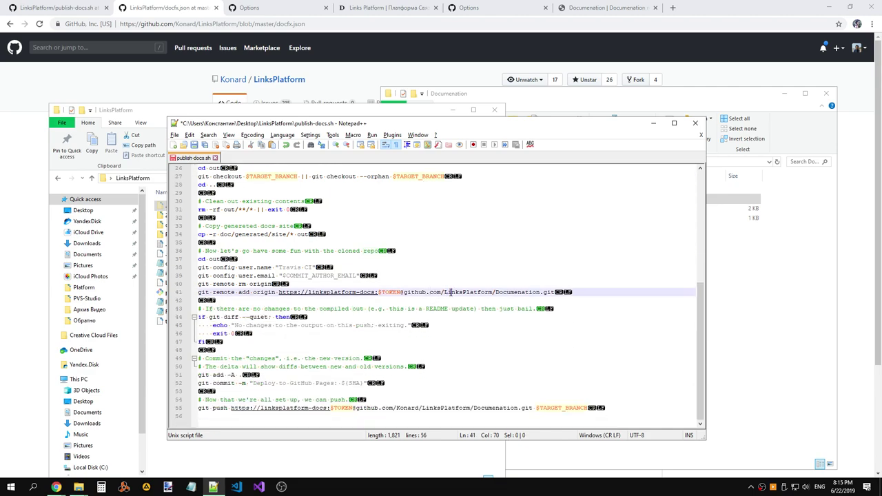
left_click(320, 284)
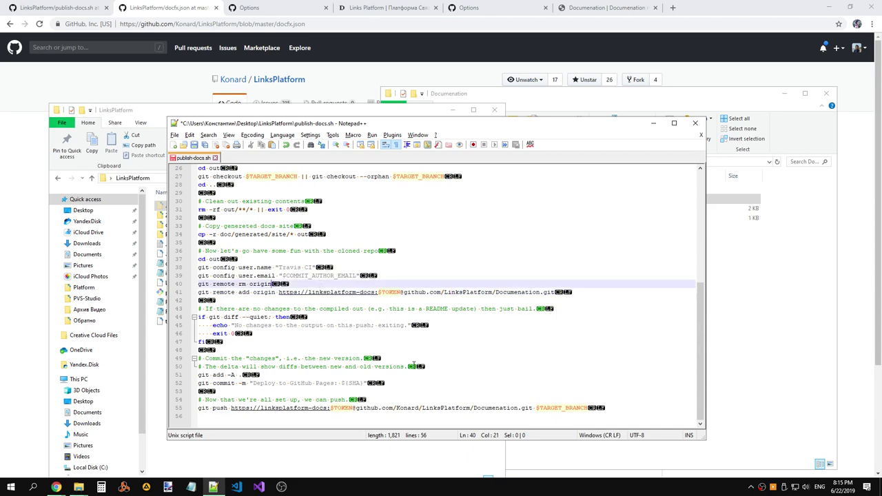
double_click(573, 407)
left_click(443, 408)
left_click(273, 383)
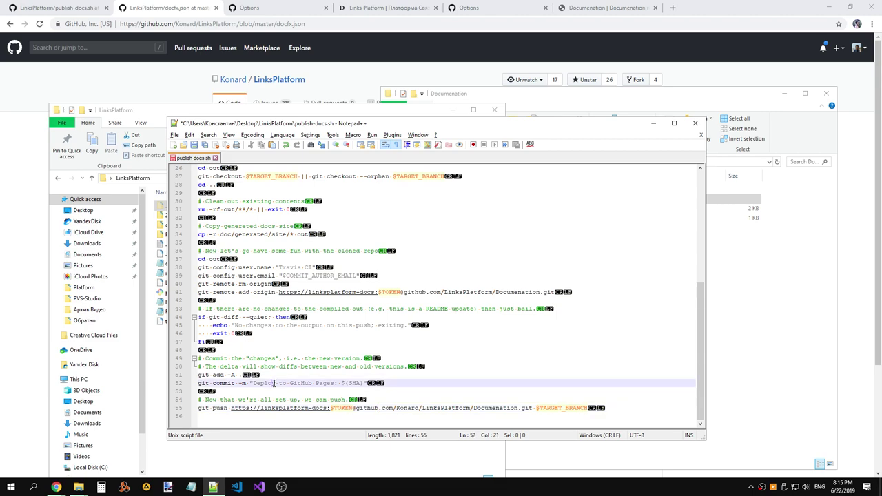
left_click(253, 334)
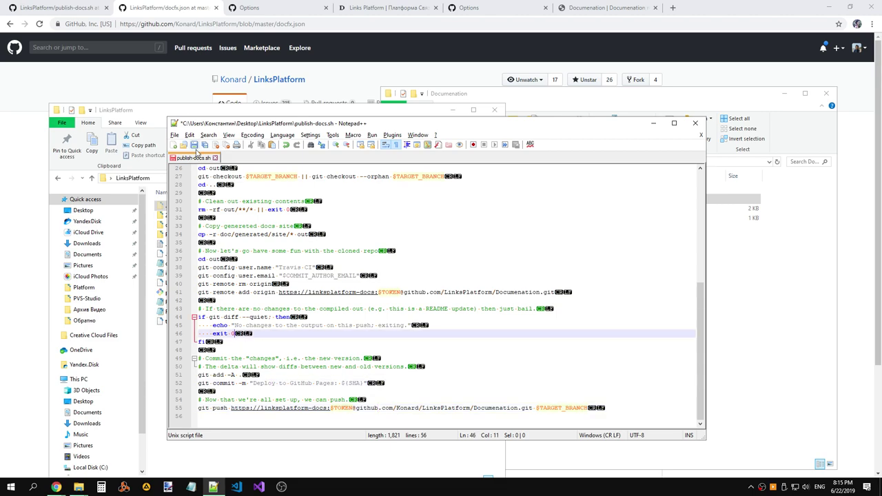
left_click(195, 145)
left_click(694, 123)
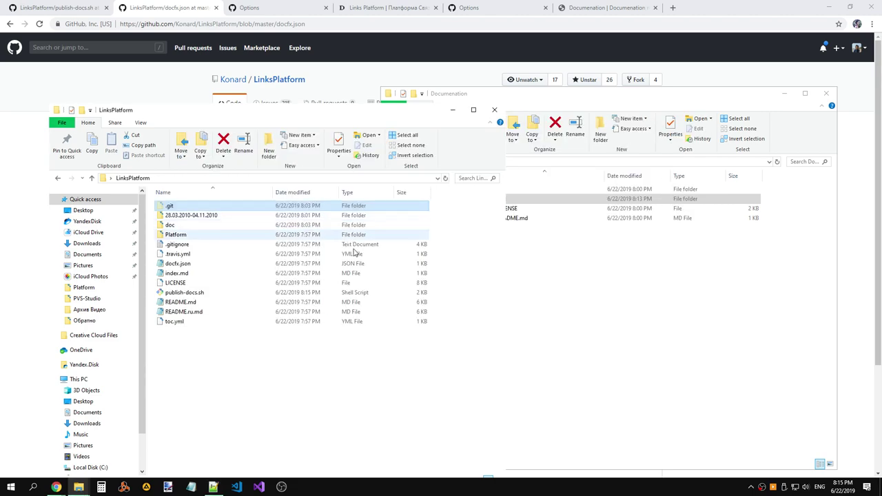
Start a TortoiseGit commit to master for the LinksPlatform folder and review the list of changed files.
right_click(246, 361)
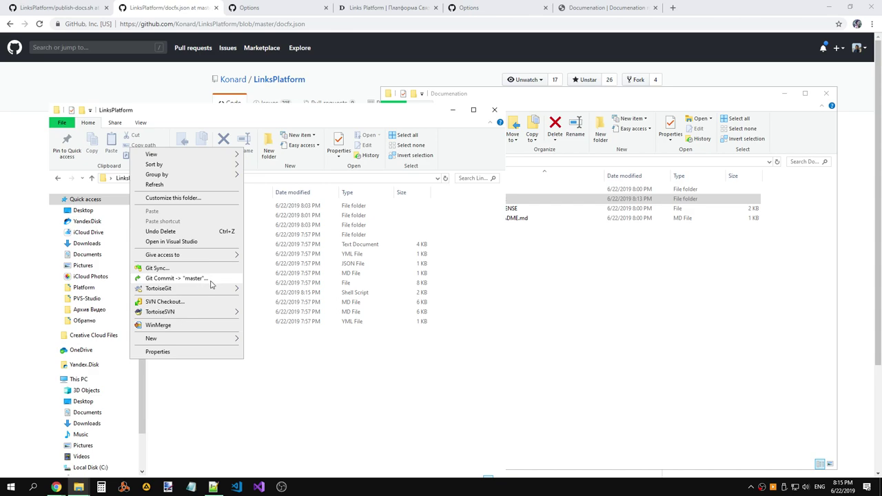
left_click(268, 356)
right_click(210, 346)
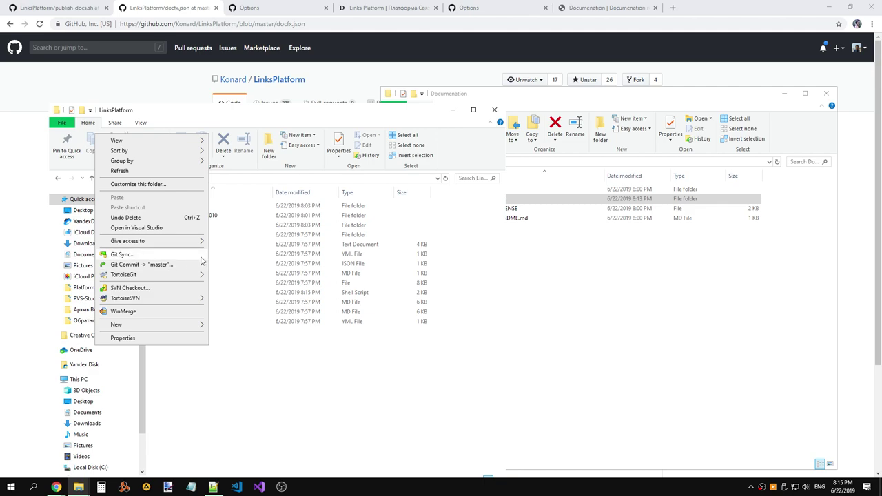
left_click(168, 264)
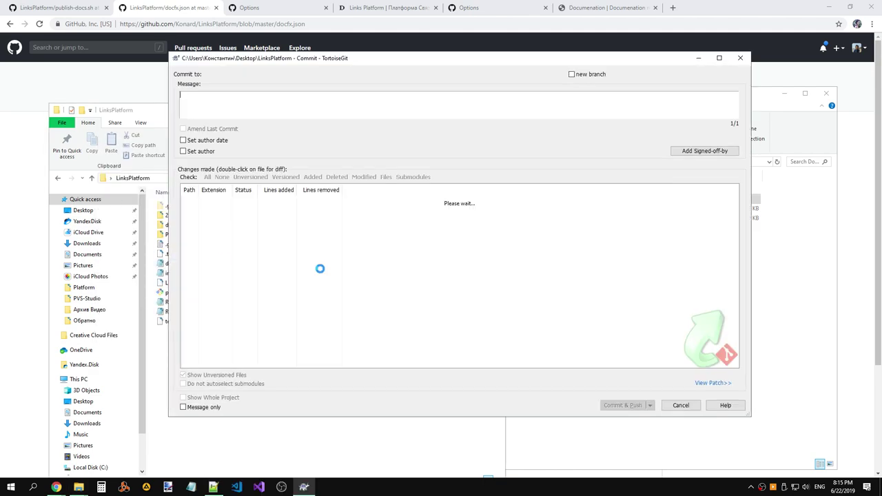
scroll(359, 244, "down", 20)
left_click_drag(734, 220, 697, 180)
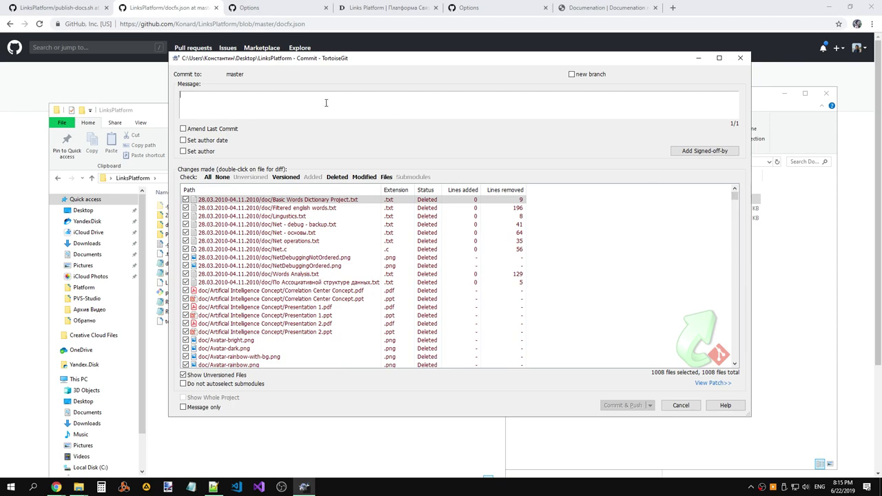
Enter "Documenation moved to" as the beginning of the commit message.
type("Git")
key("BackSpace")
key("BackSpace")
key("BackSpace")
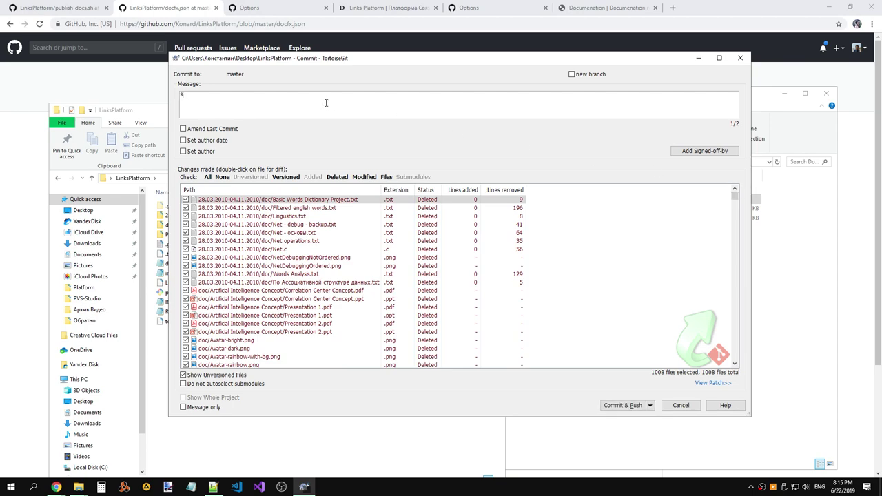
type("Documentati")
key("BackSpace")
key("BackSpace")
key("BackSpace")
key("BackSpace")
type("at")
left_click(419, 8)
left_click(574, 8)
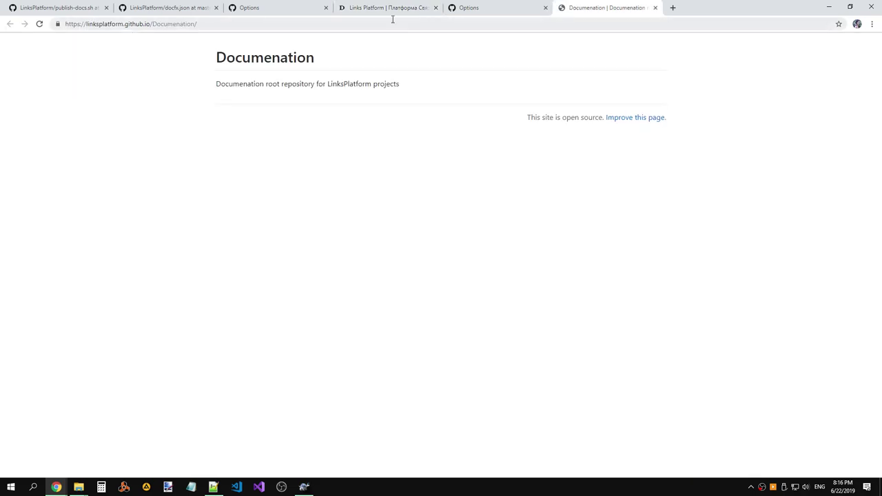
left_click(279, 26)
left_click(173, 24)
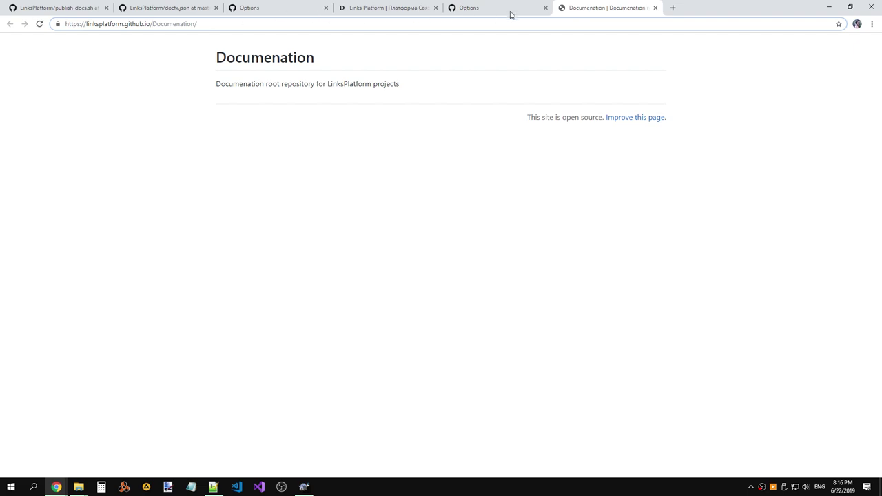
left_click(483, 7)
left_click_drag(260, 23, 115, 24)
key("ctrl+c")
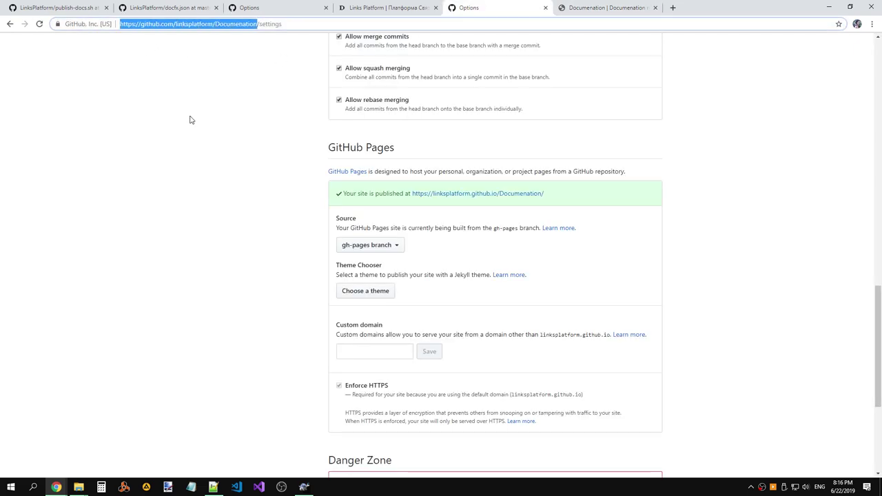
key("alt+Tab")
key("ctrl+v")
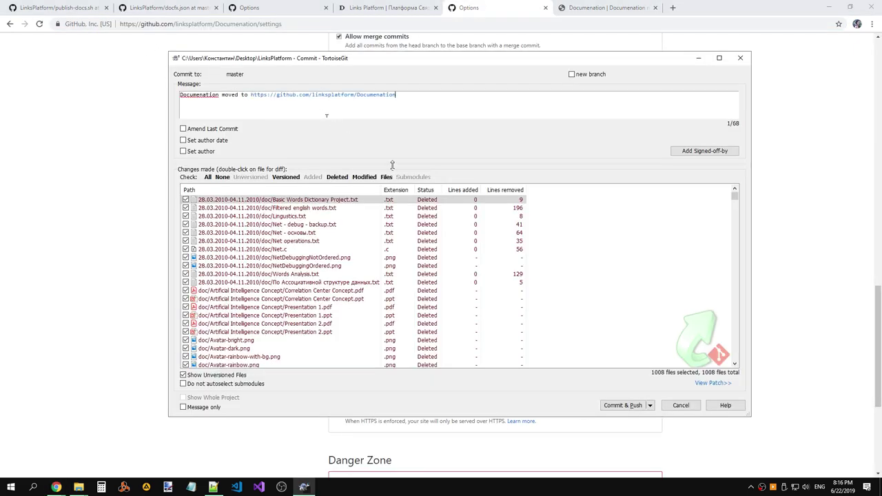
left_click(625, 407)
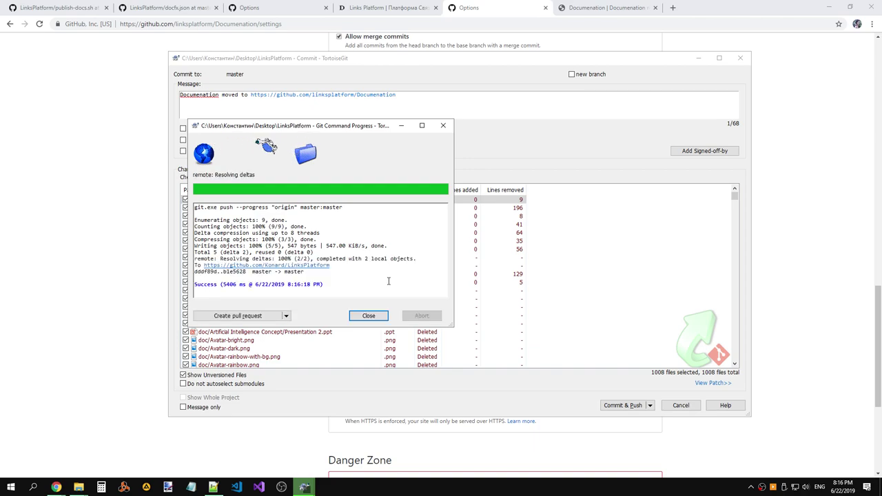
left_click(372, 315)
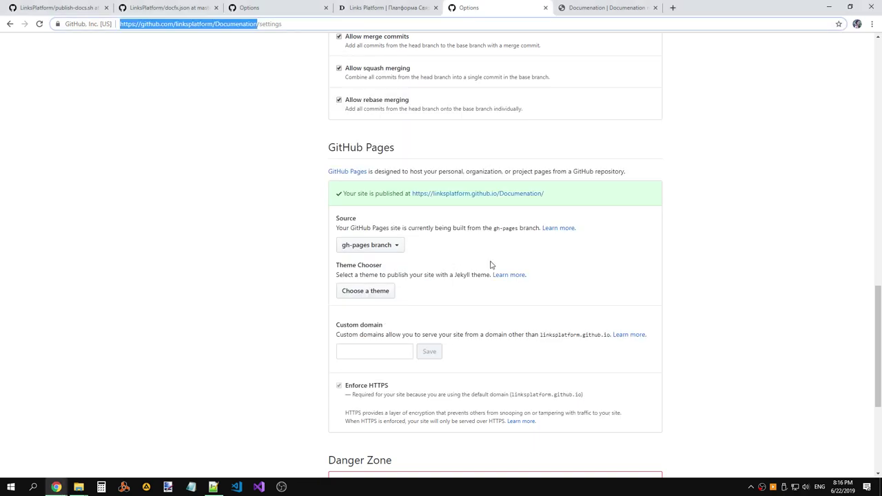
Return to the LinksPlatform docfx.json page on GitHub in the browser.
key("alt+Tab")
key("alt+Tab")
left_click(365, 8)
left_click(198, 8)
left_click(356, 14)
left_click(325, 23)
left_click(164, 7)
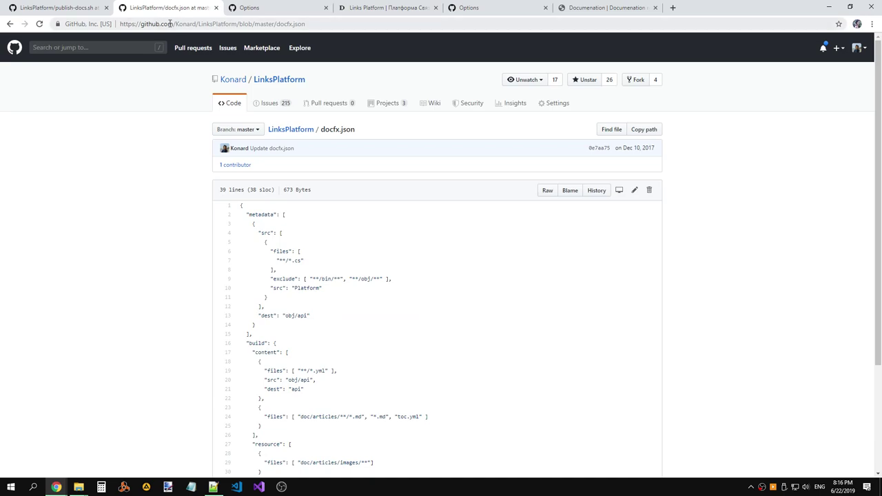
Copy the LinksPlatform repository URL from the browser and start a TortoiseGit commit to master for the Documenation folder.
left_click(236, 24)
key("alt+Tab")
key("alt+Tab")
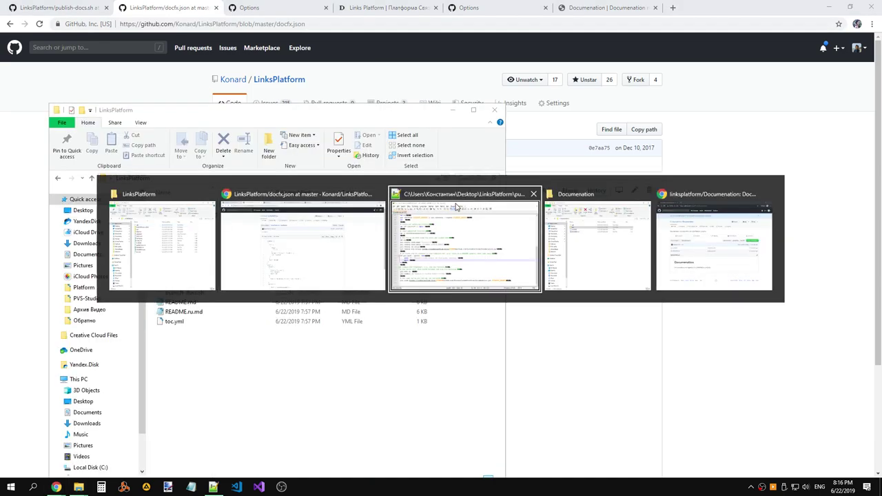
left_click(615, 228)
right_click(523, 282)
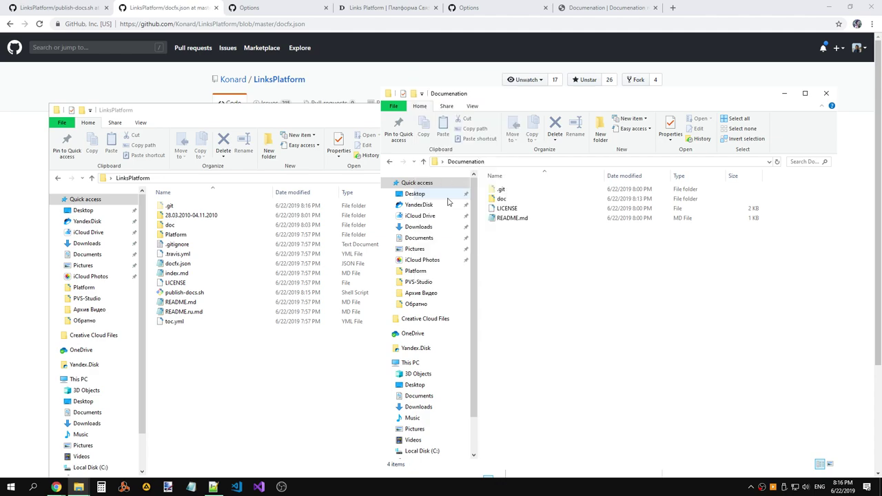
left_click(449, 199)
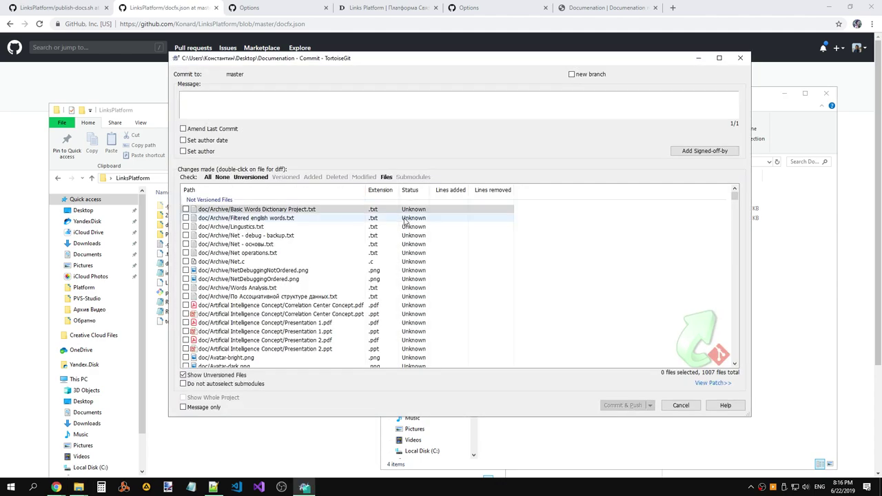
Maximize the commit window, review the list of unversioned doc files and mark all of them for the commit.
scroll(410, 214, "down", 20)
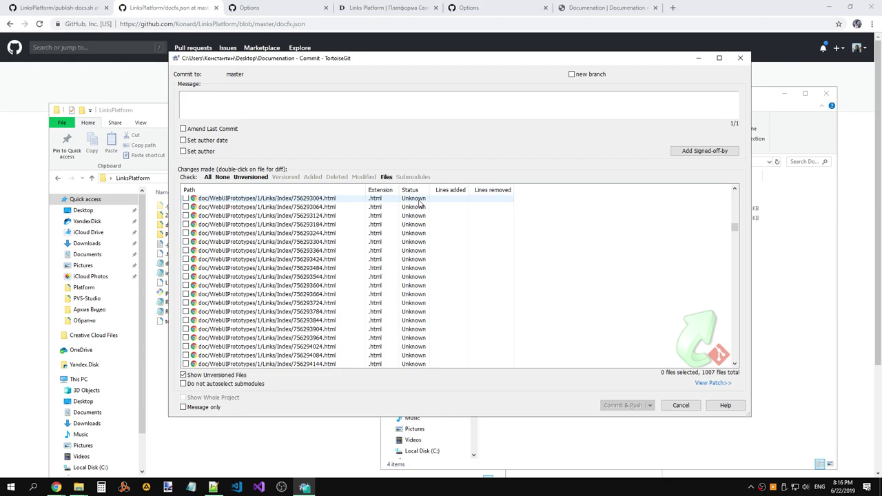
left_click(718, 57)
key("ctrl+a")
scroll(386, 257, "down", 20)
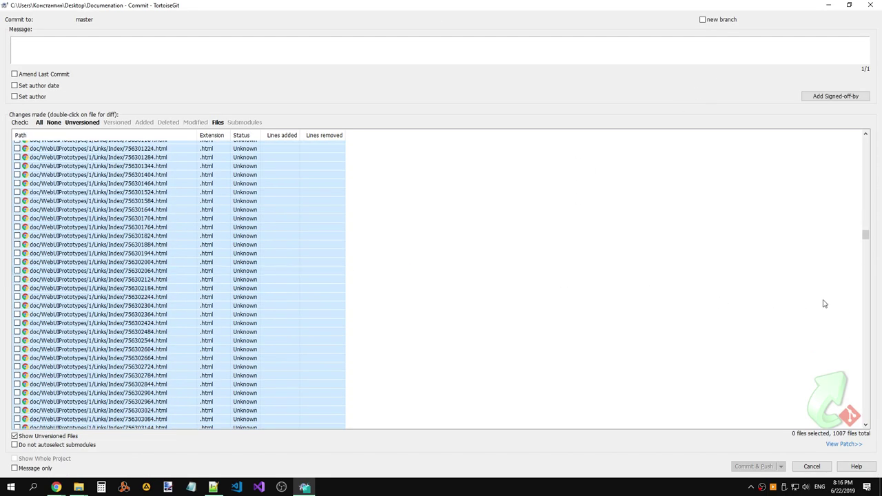
left_click_drag(865, 234, 860, 436)
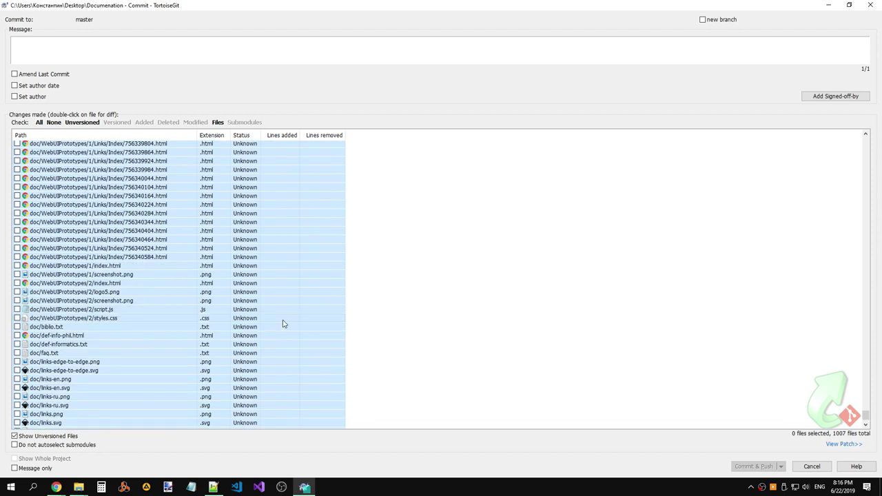
left_click(39, 122)
scroll(358, 337, "down", 1)
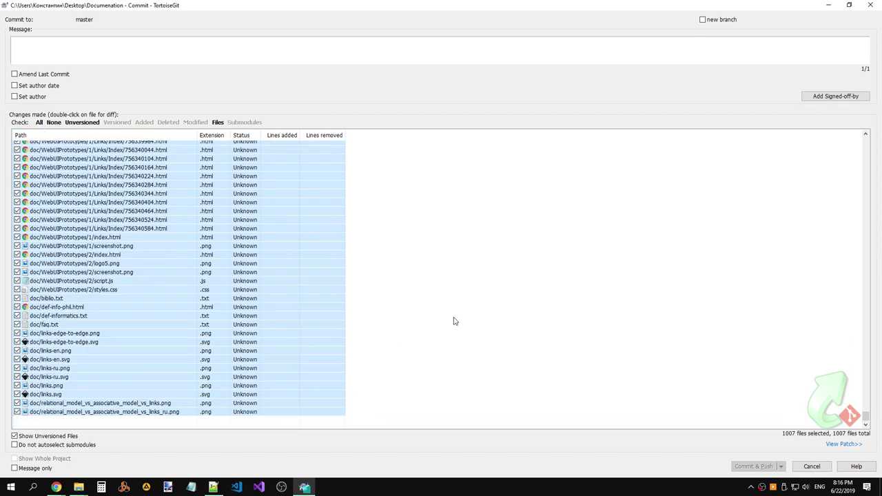
left_click_drag(865, 415, 859, 135)
Enter the commit message "Documenation moved from" followed by the GitHub URL of the LinksPlatform repository.
left_click(227, 62)
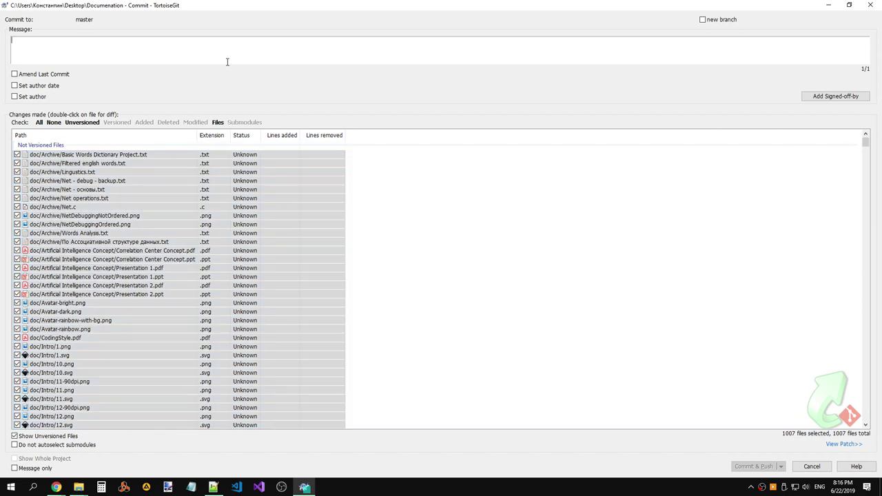
type("Documenation ")
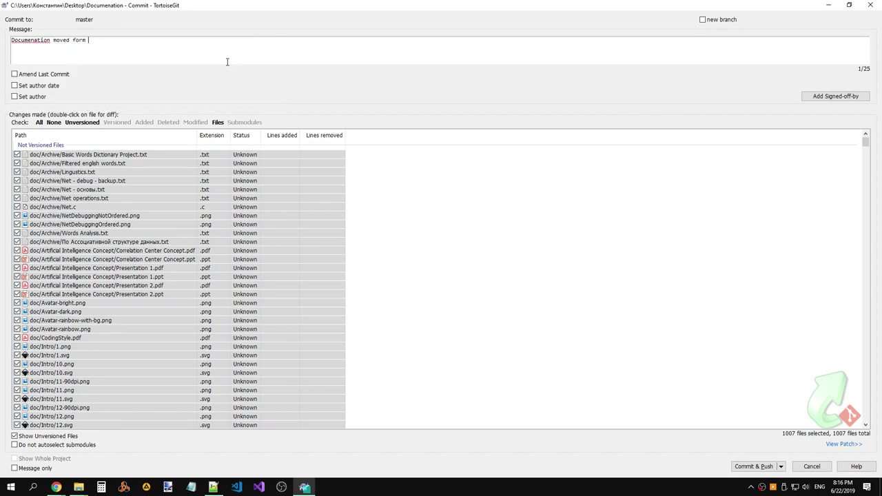
type("moved from")
type("https://github.com/Konard/LinksPlatform")
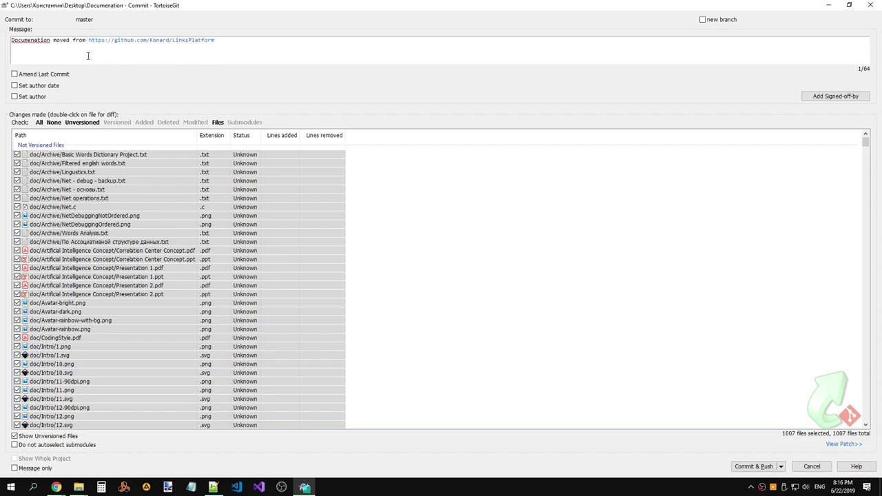
Correct the misspelled first word of the commit message to "Documentation" using the spelling suggestion.
left_click(26, 41)
triple_click(31, 39)
left_click(90, 59)
left_click(35, 43)
type("t")
key("BackSpace")
right_click(36, 42)
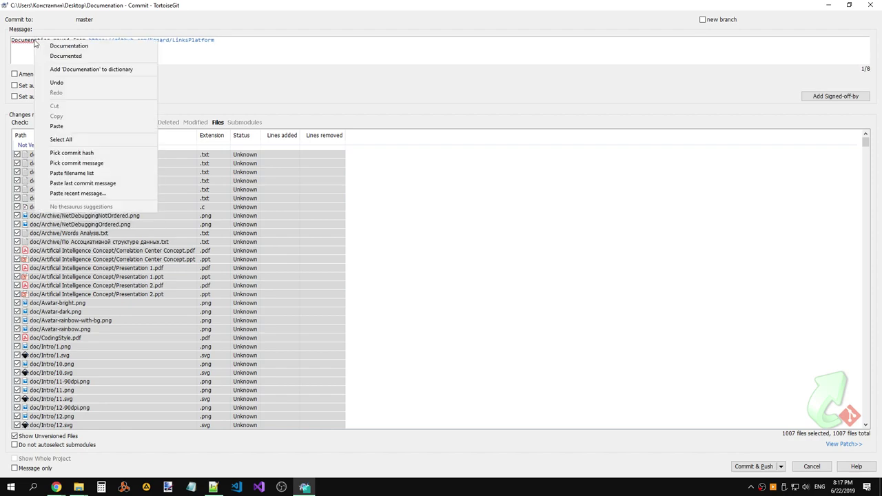
left_click(69, 46)
right_click(47, 41)
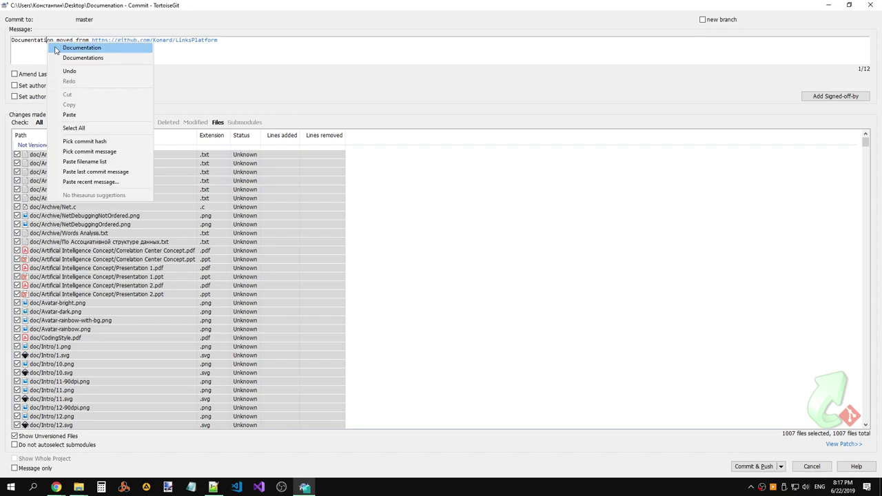
left_click(62, 49)
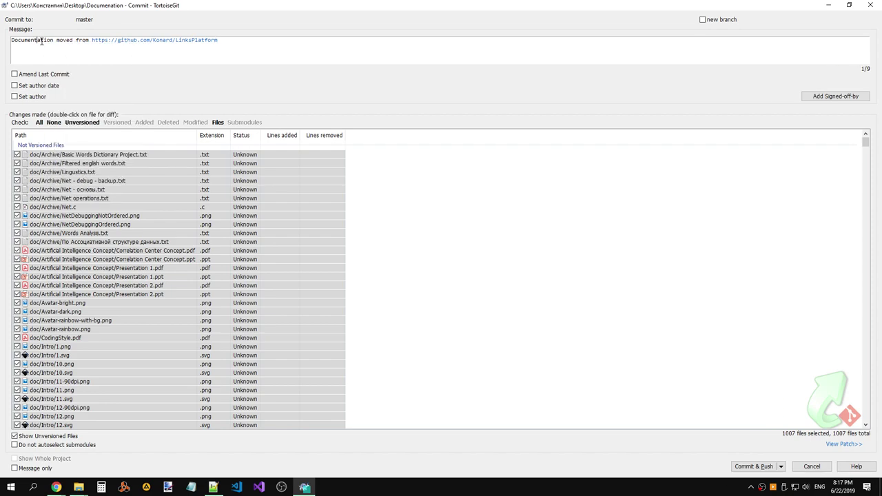
Check the Documenation folder window, return to the commit window, and commit and push the marked files to master.
key("alt+Tab")
key("alt+Tab")
key("alt+Tab")
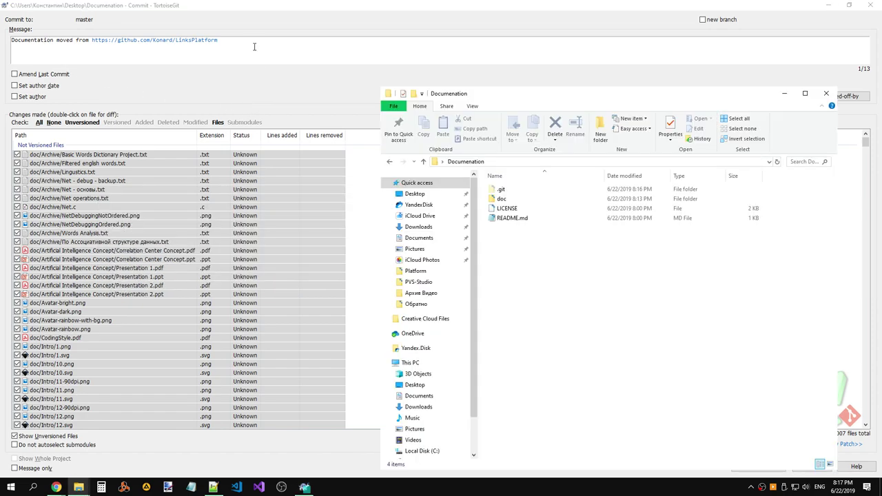
left_click(254, 49)
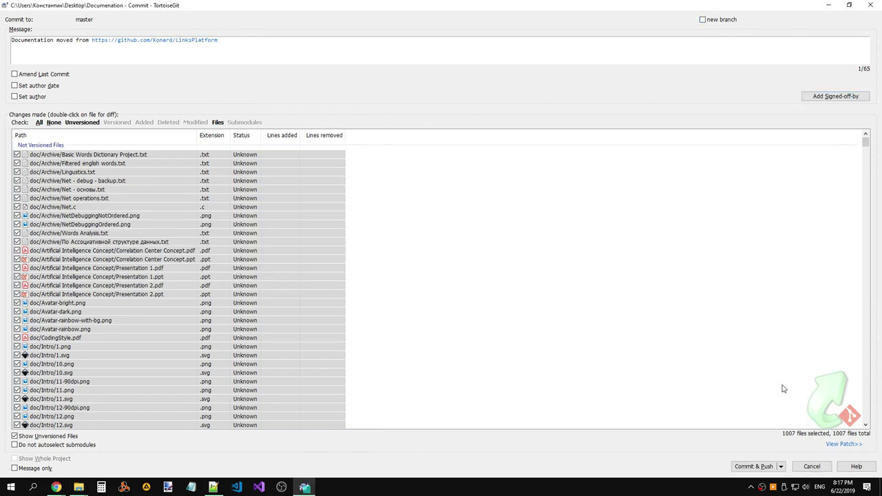
left_click(753, 467)
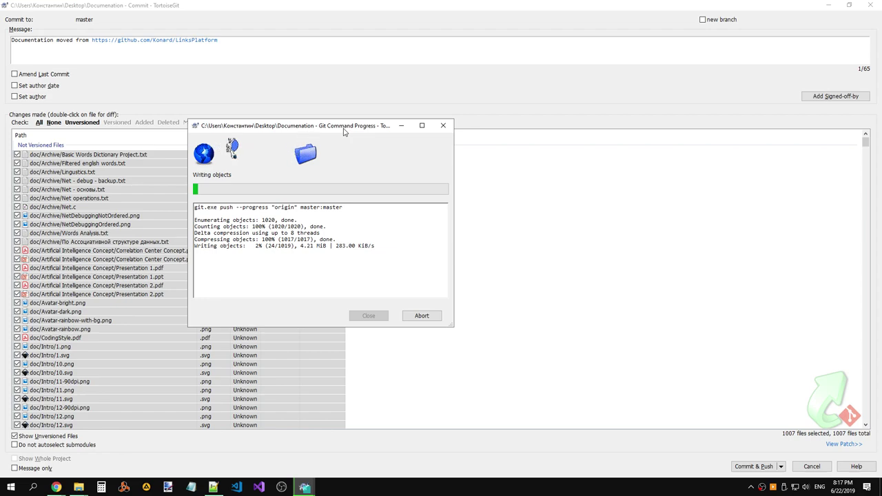
left_click(317, 489)
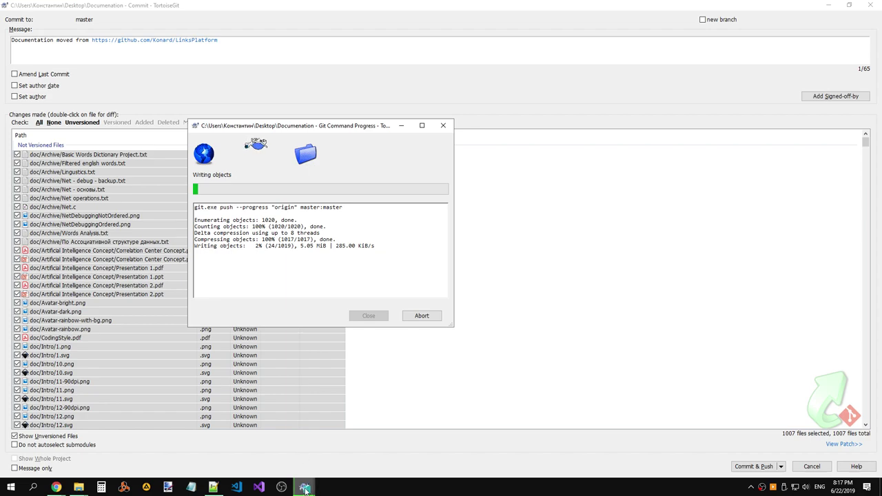
left_click(306, 487)
left_click(342, 425)
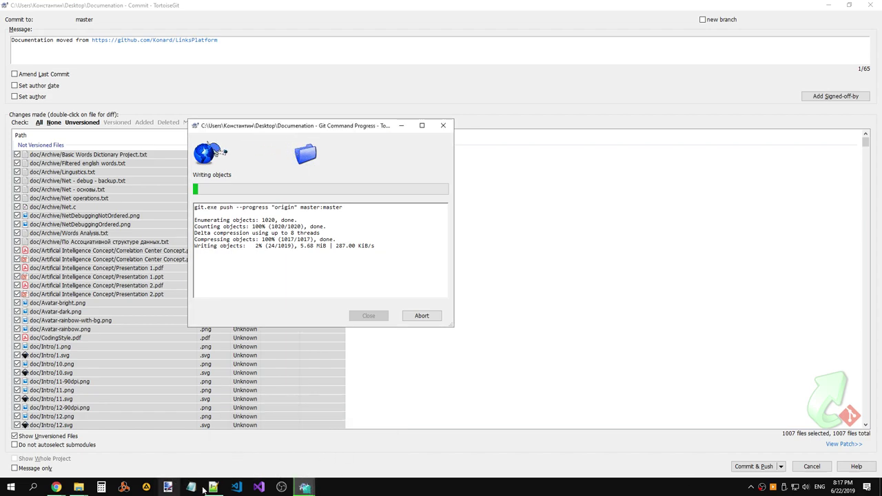
Examine the contents of the LinksPlatform folder, including its doc and 28.03.2010-04.11.2010 subfolders.
left_click(78, 487)
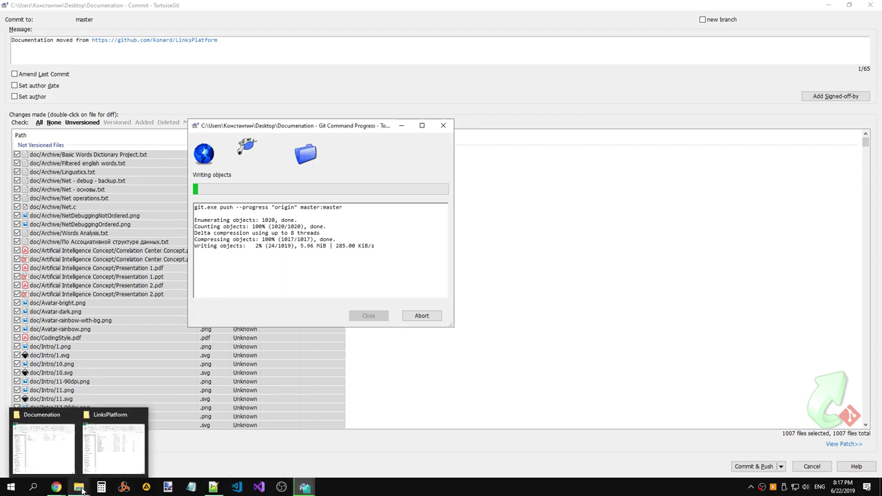
left_click(70, 451)
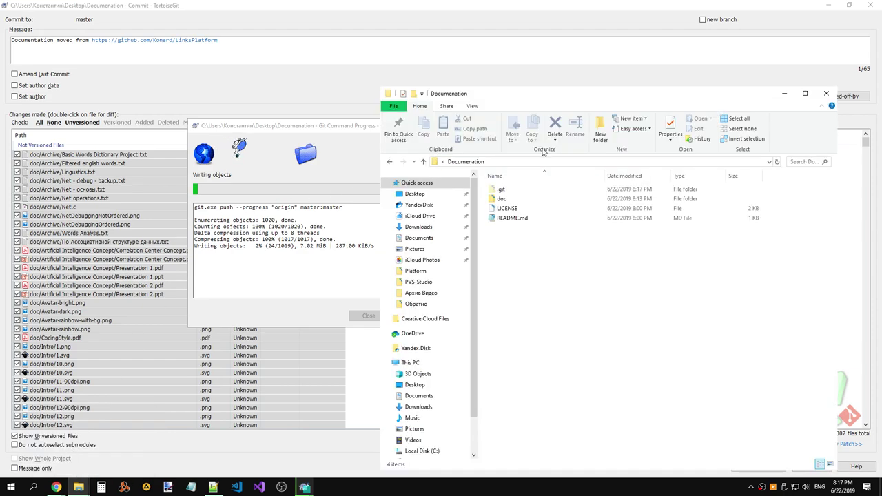
mouse_move(72, 486)
left_click(112, 441)
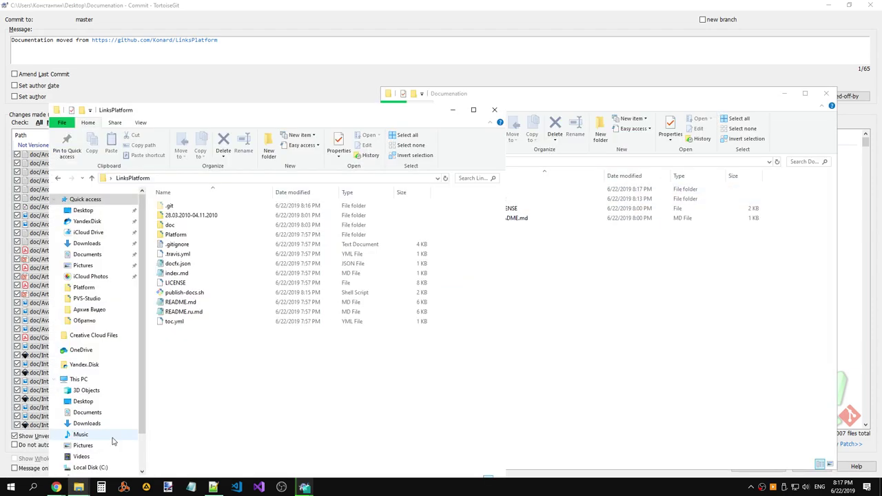
double_click(232, 226)
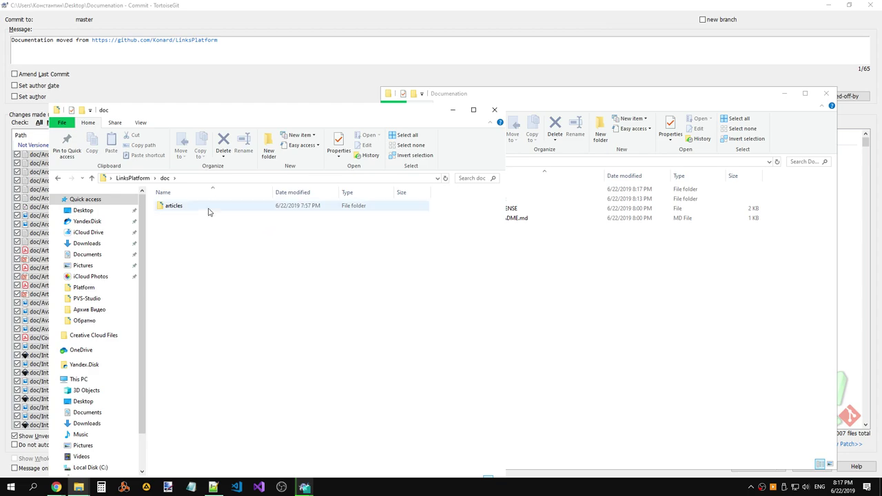
left_click(135, 177)
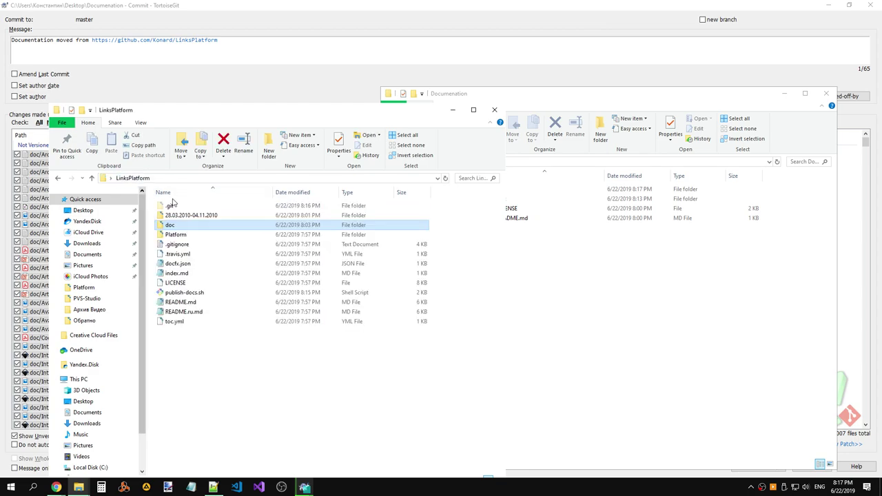
left_click(216, 351)
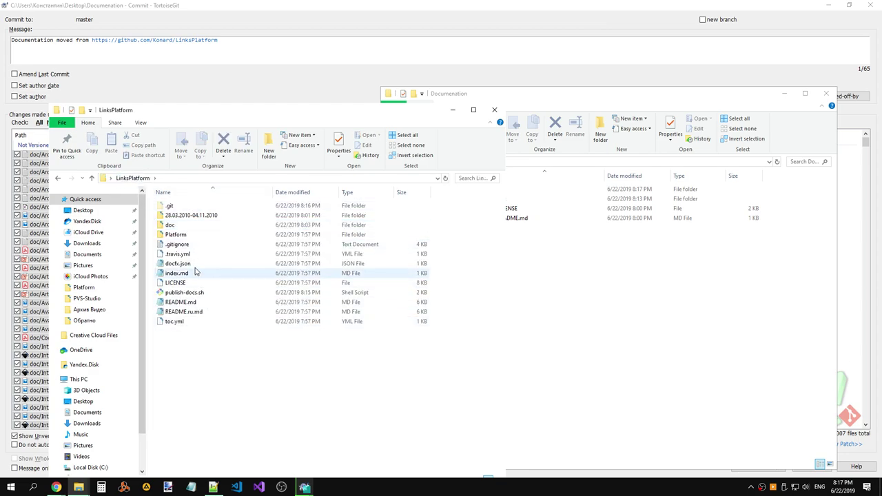
double_click(183, 224)
left_click(135, 178)
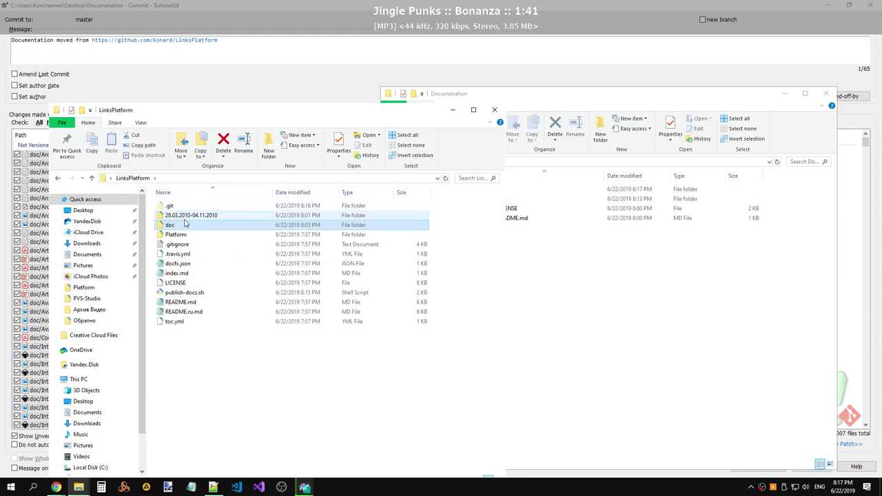
double_click(176, 215)
double_click(183, 207)
left_click(186, 178)
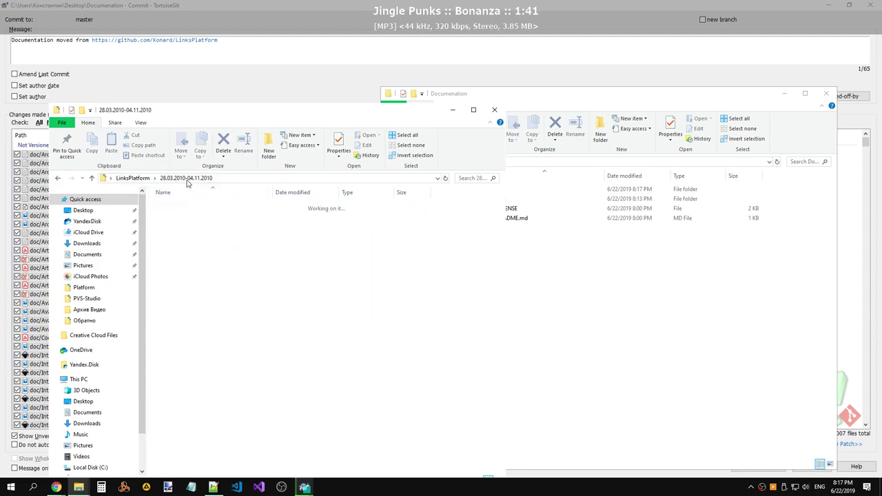
left_click(135, 178)
left_click(211, 292)
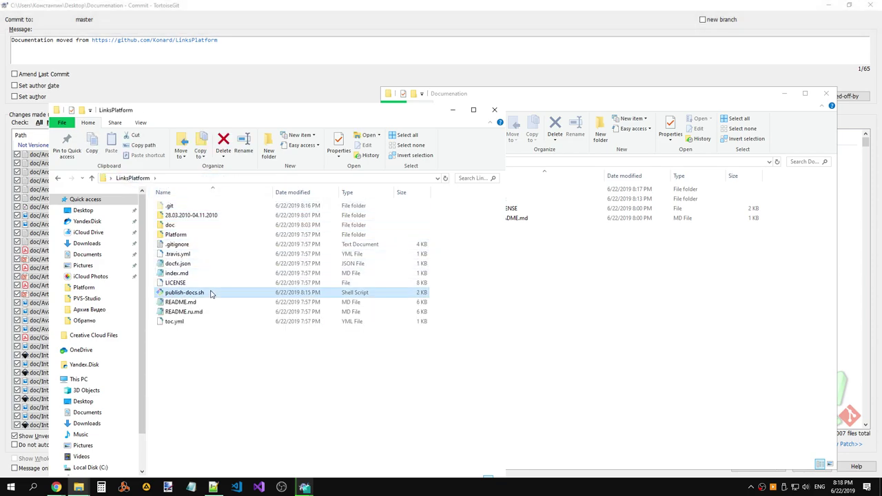
Synchronize the LinksPlatform repository with Git Sync by pulling from and pushing to origin on master, then close the synchronization window.
right_click(219, 372)
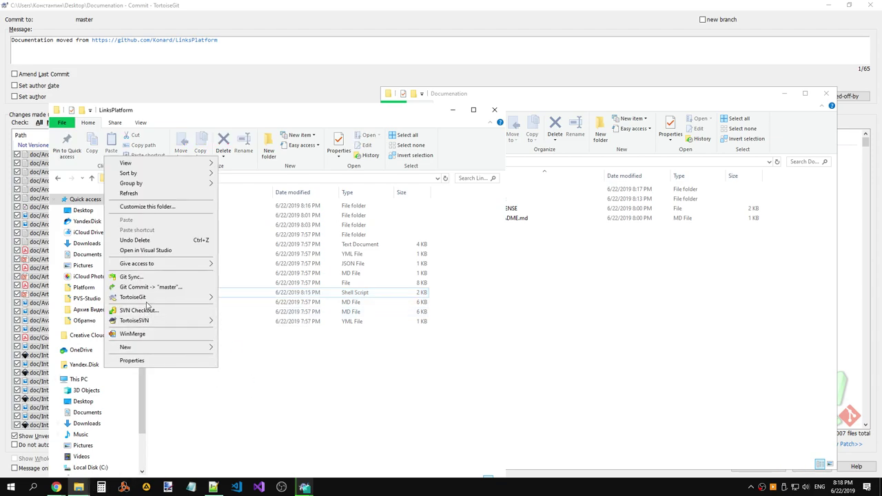
left_click(186, 286)
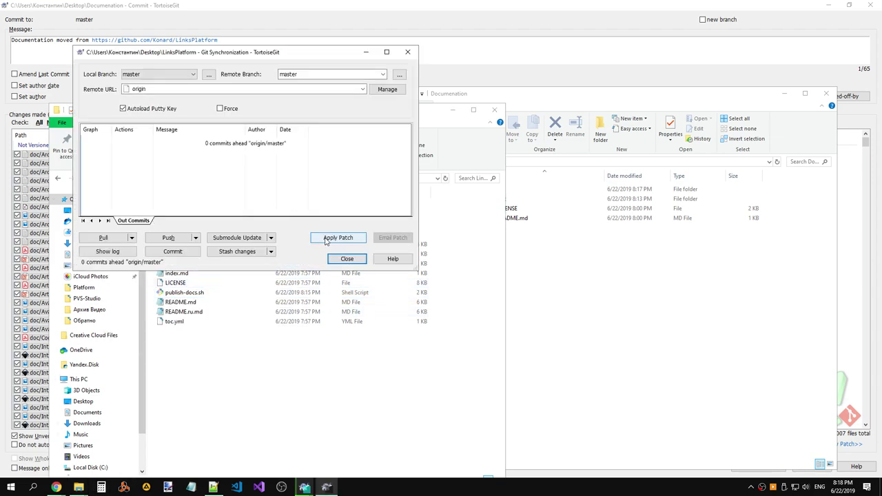
left_click(108, 237)
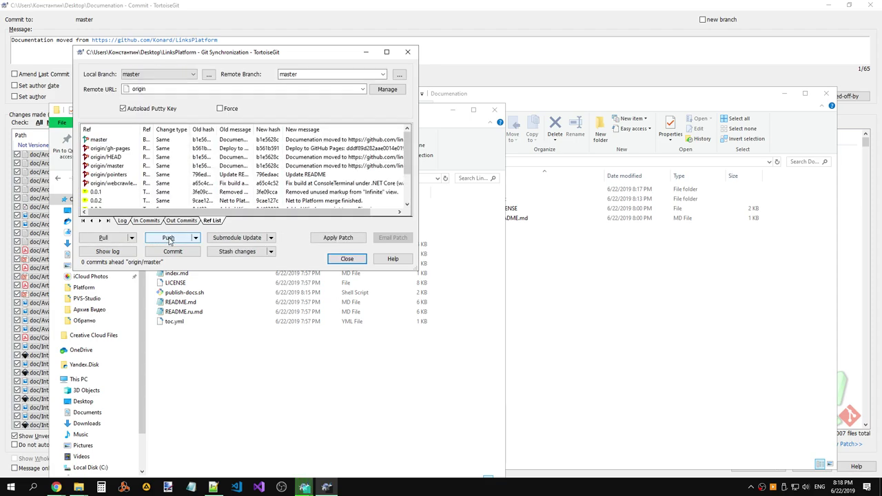
left_click(169, 239)
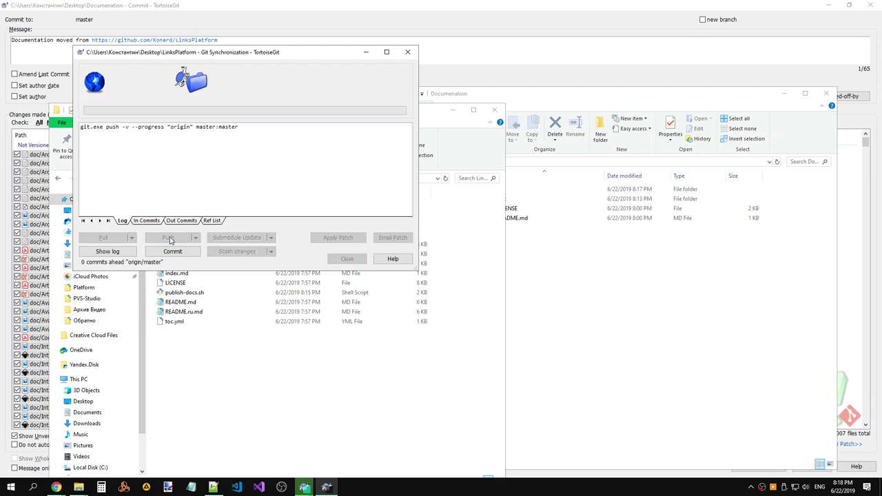
left_click(269, 190)
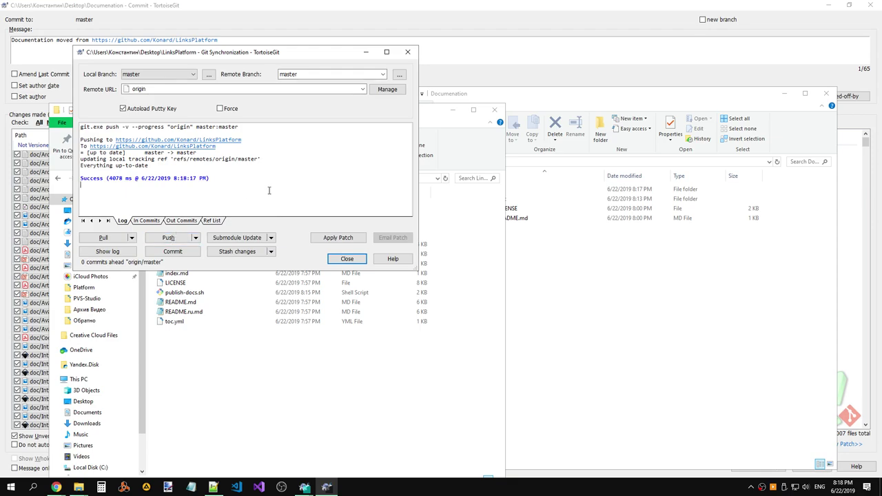
left_click(347, 258)
Close the finished push progress window and synchronize the Documenation repository with origin on master by pulling and pushing, closing Git Sync at the end.
left_click(357, 447)
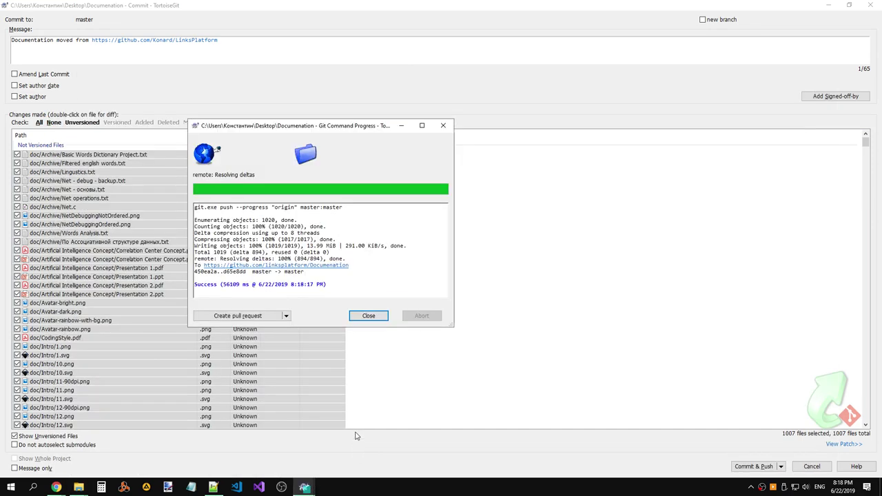
left_click(380, 318)
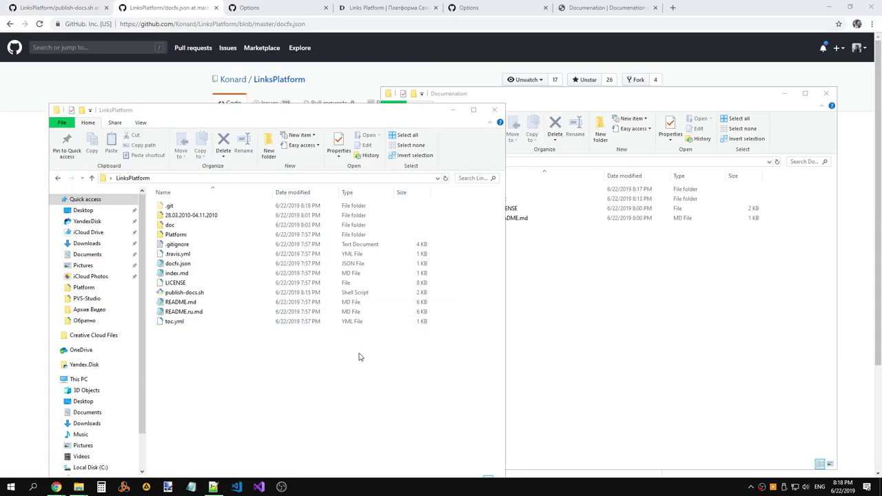
left_click(551, 258)
right_click(551, 258)
left_click(493, 377)
left_click(127, 241)
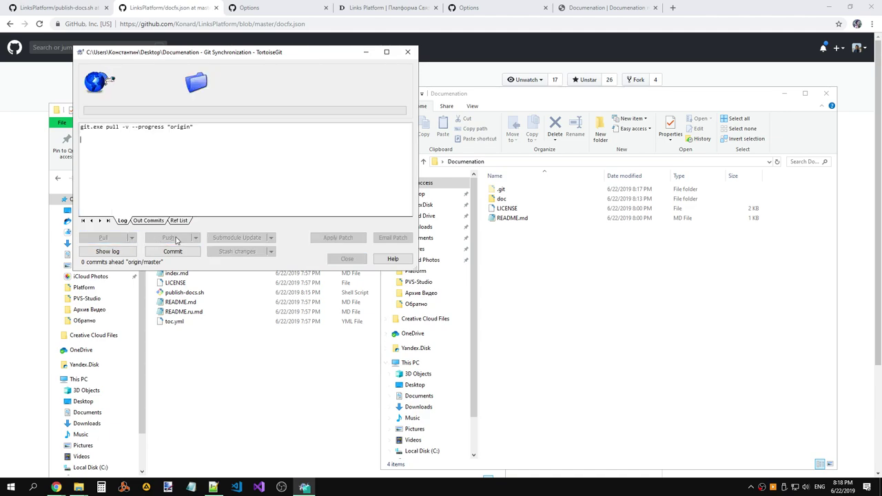
left_click(176, 238)
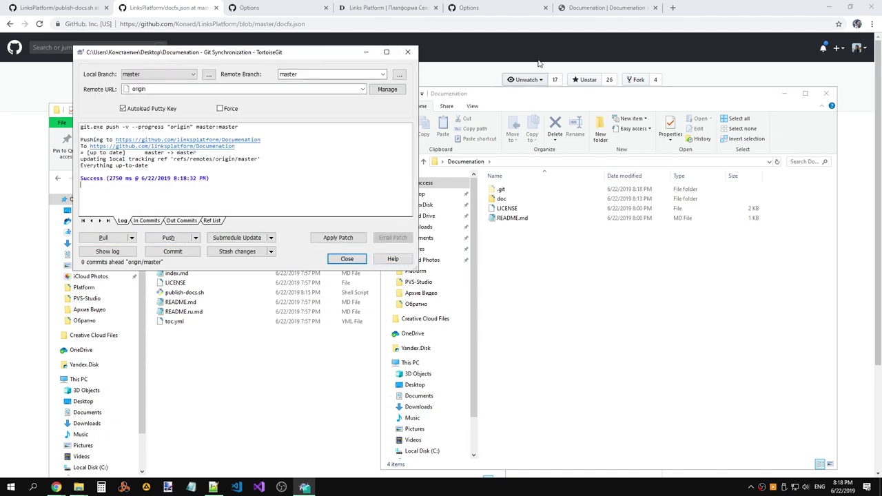
left_click(347, 258)
Switch to the browser and compare the published Documenation page with the existing LinksPlatform documentation site.
left_click(605, 8)
key("Return")
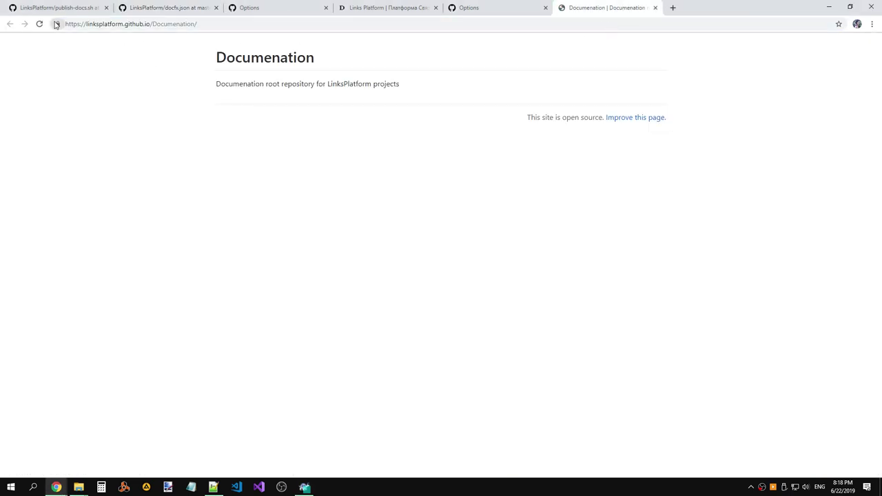
left_click_drag(411, 90, 217, 83)
left_click(216, 82)
left_click(468, 7)
left_click(409, 8)
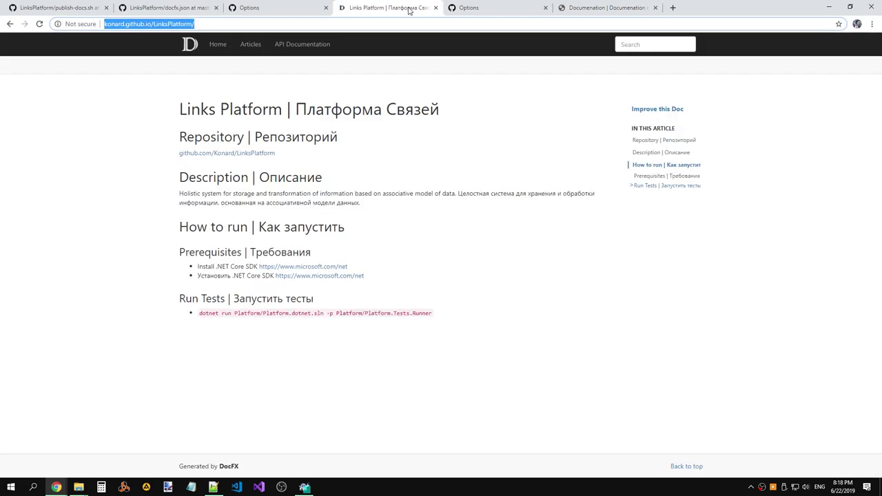
left_click(610, 8)
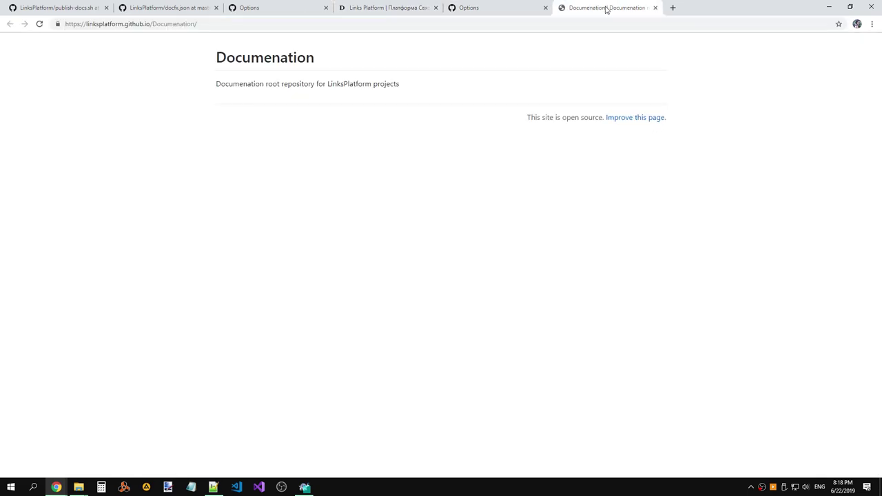
left_click(165, 8)
left_click(259, 8)
left_click(378, 7)
left_click(270, 11)
left_click(384, 11)
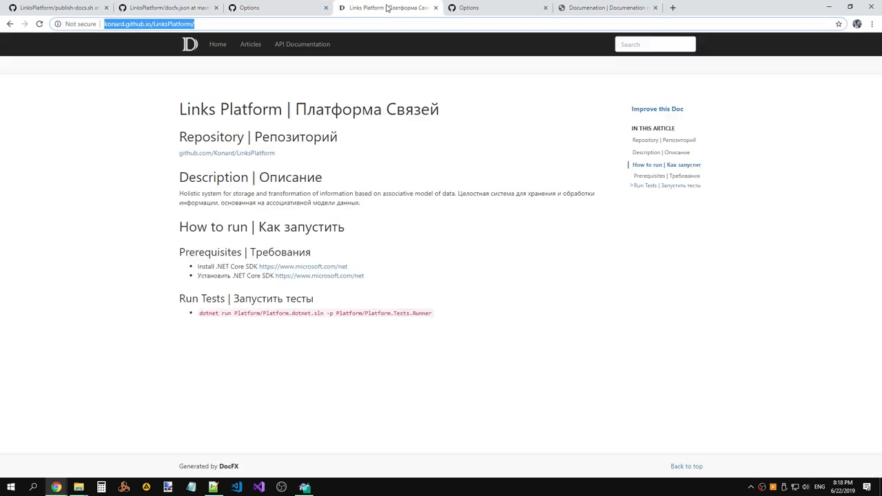
left_click(256, 10)
left_click(149, 10)
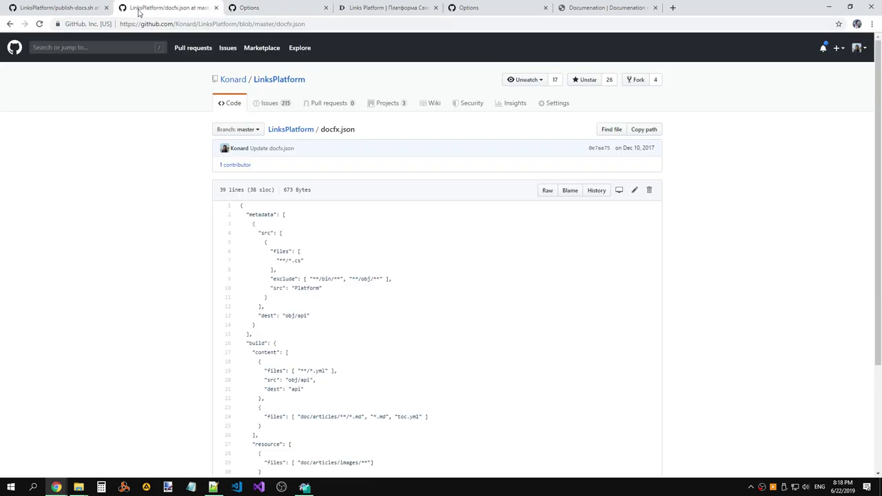
Open the LinksPlatform commit history on GitHub, examine the Travis CI build of the latest commit, and close its page.
left_click(67, 10)
scroll(352, 160, "up", 5)
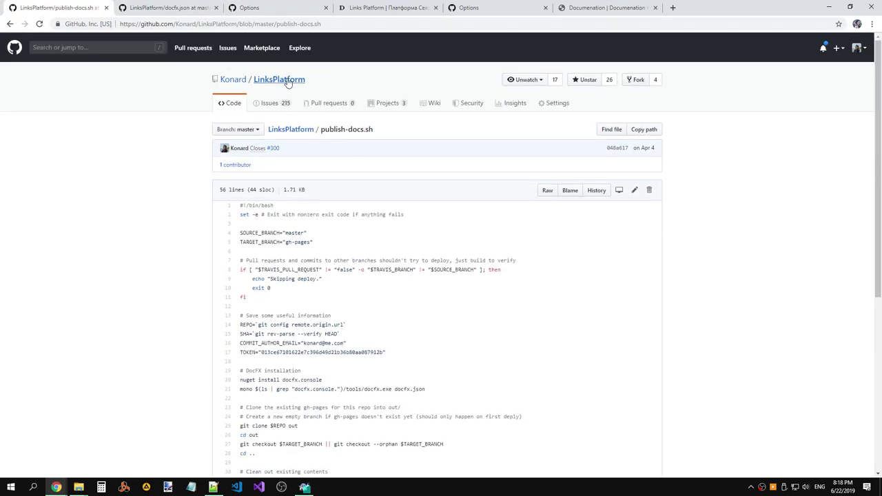
left_click(291, 135)
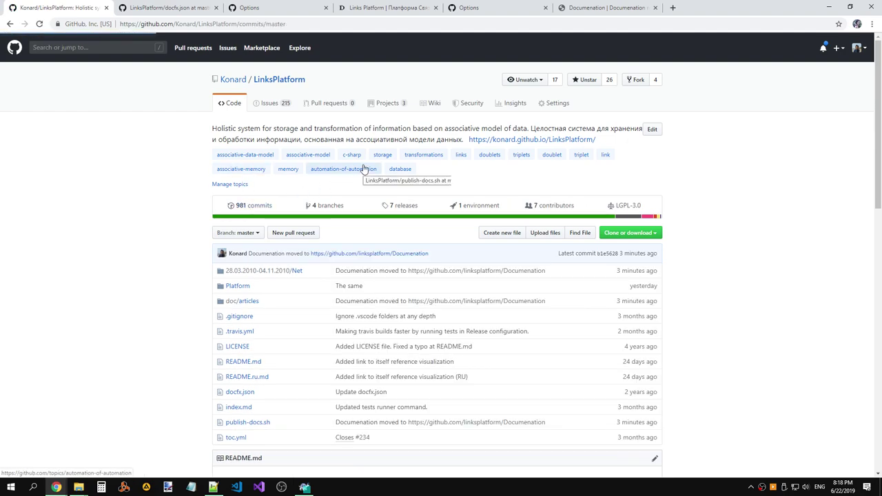
mouse_move(334, 185)
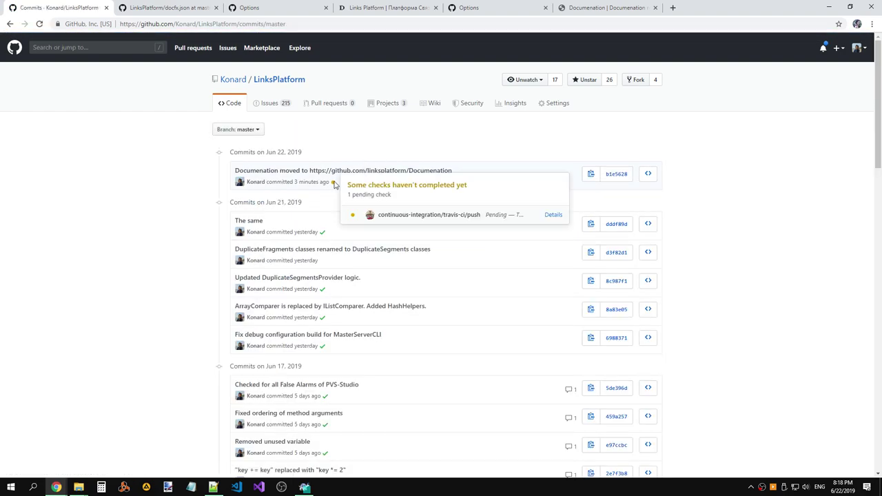
left_click(553, 216)
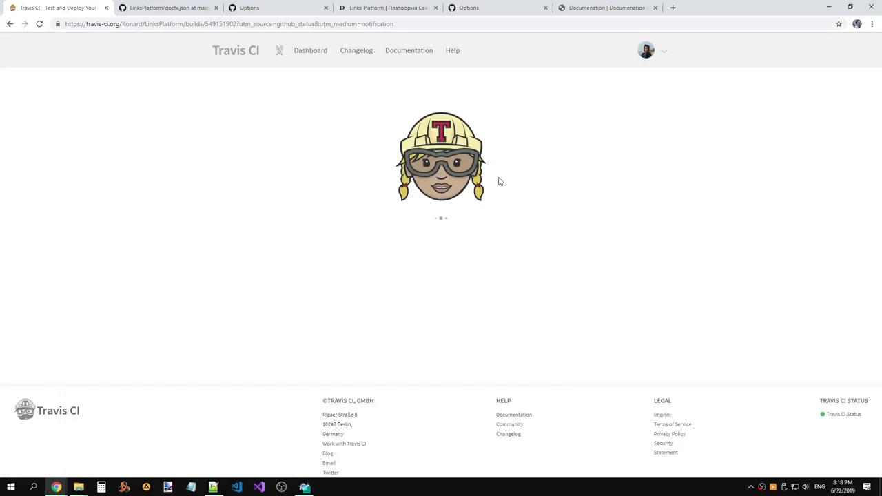
left_click(155, 8)
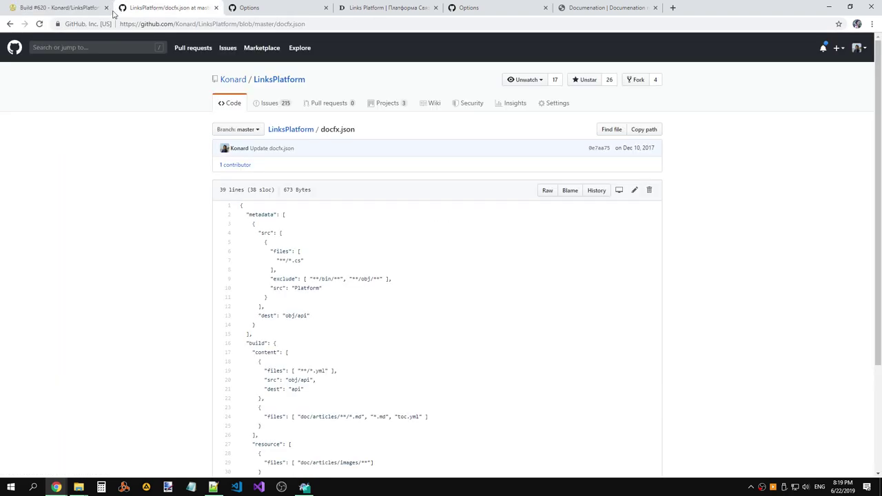
left_click(77, 10)
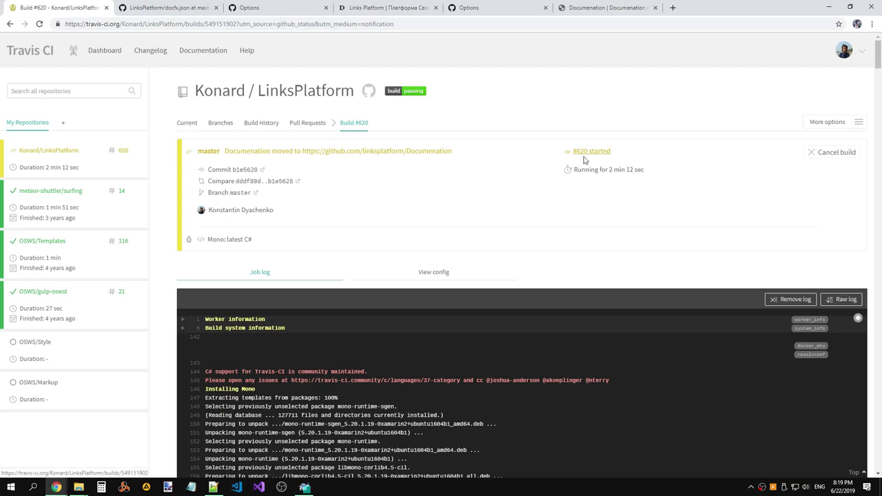
scroll(623, 162, "down", 15)
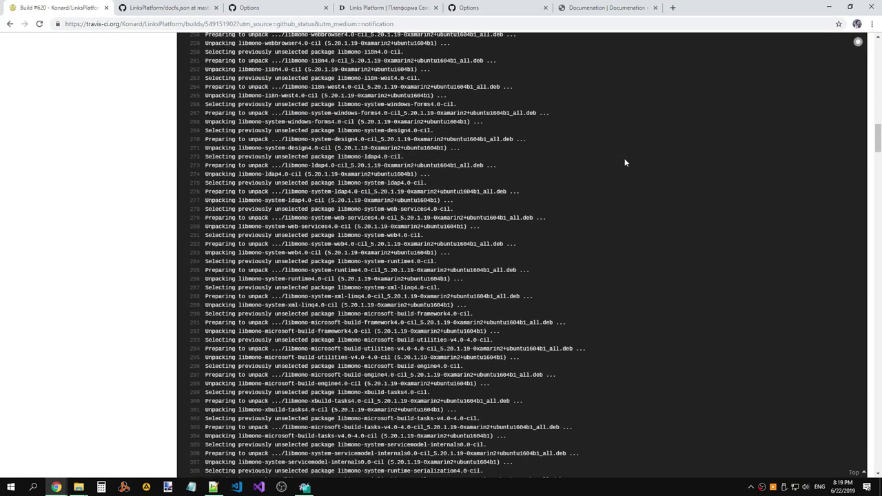
scroll(613, 146, "up", 20)
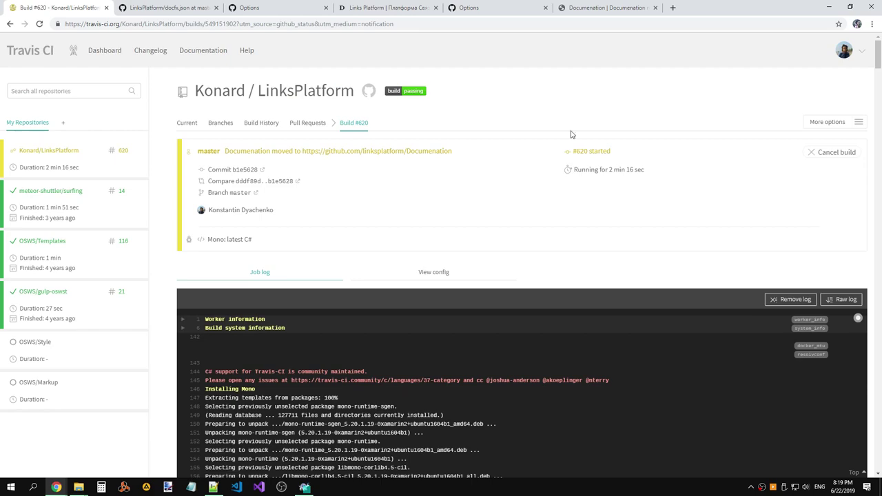
left_click(106, 7)
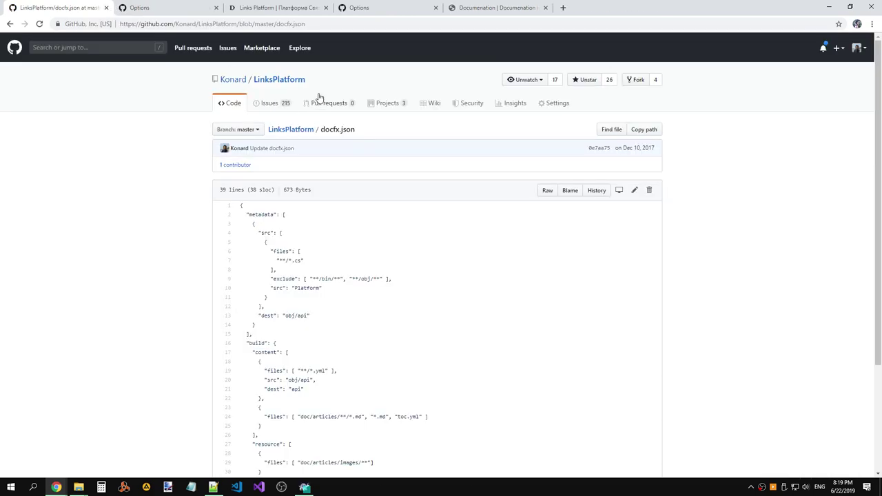
Open the Documenation repository from its settings page and look through its doc folder.
left_click(157, 8)
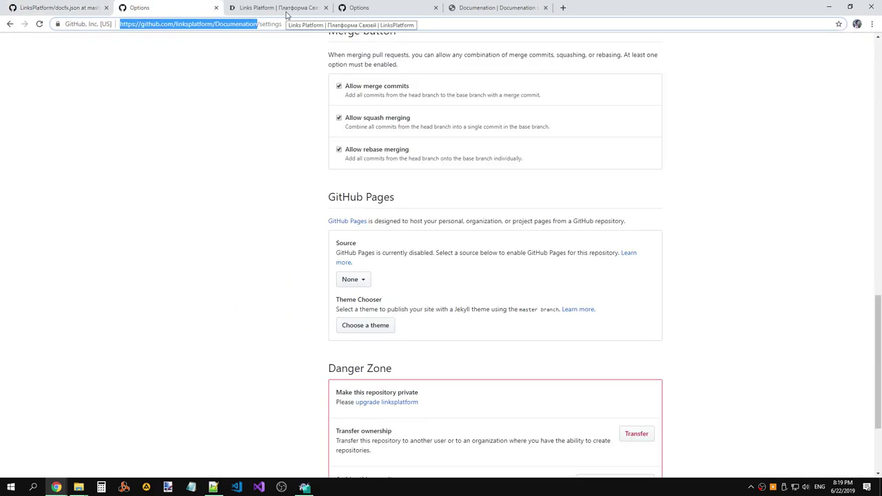
scroll(411, 159, "down", 3)
scroll(412, 158, "up", 8)
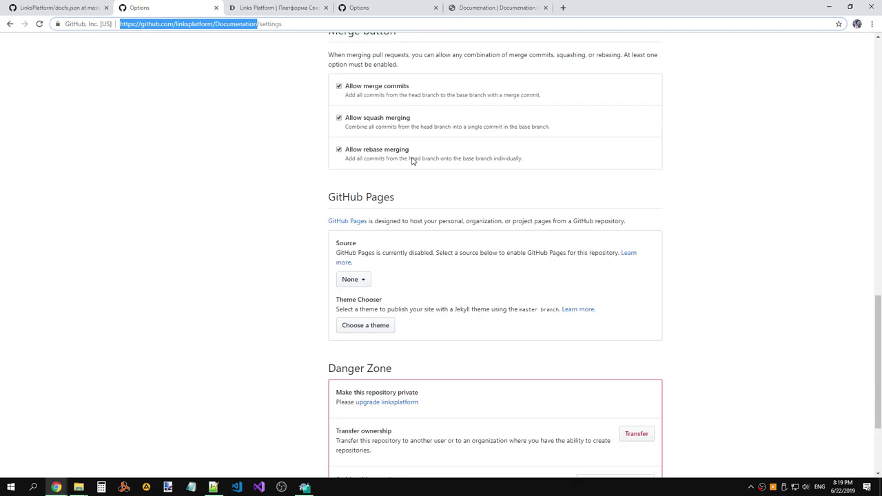
scroll(411, 155, "up", 5)
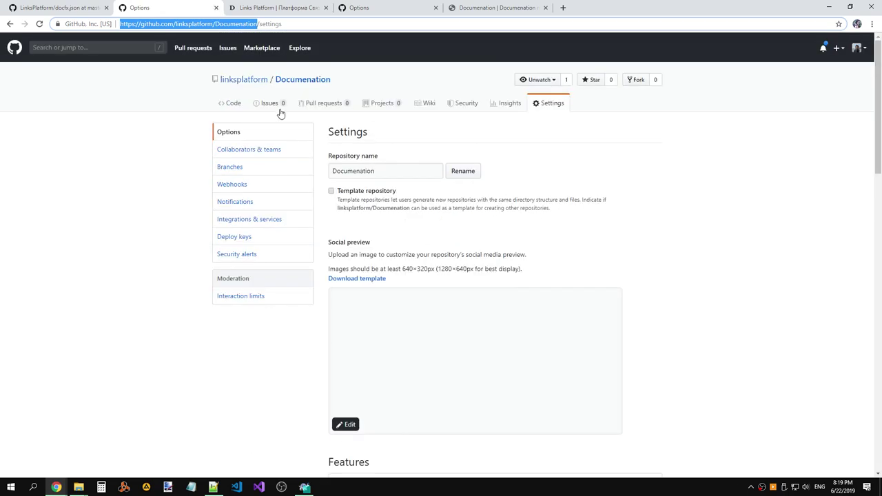
left_click(300, 80)
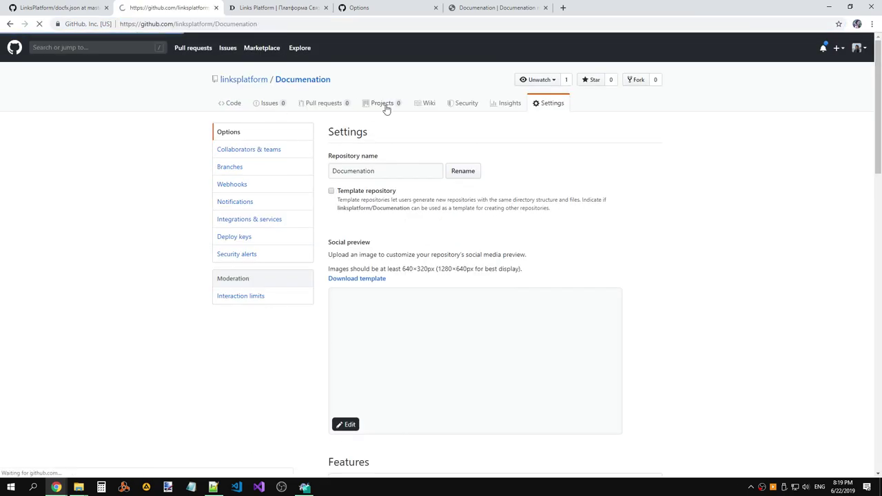
left_click(236, 228)
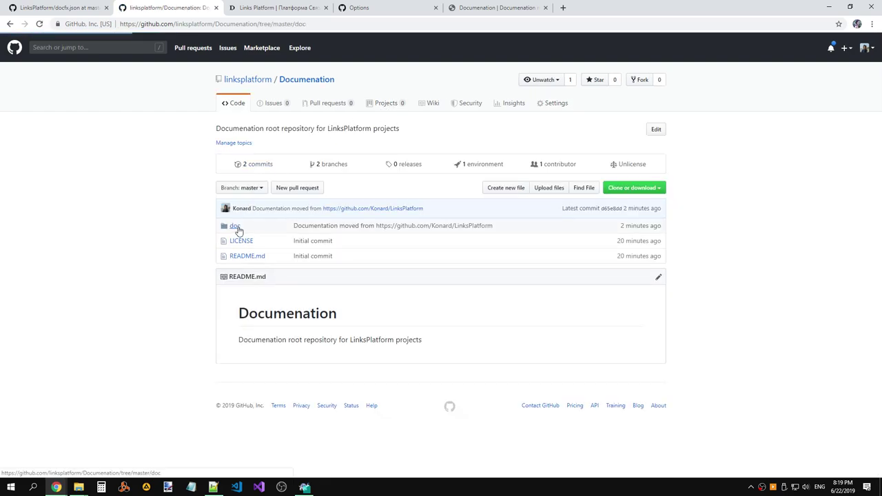
scroll(343, 197, "down", 3)
scroll(345, 198, "up", 4)
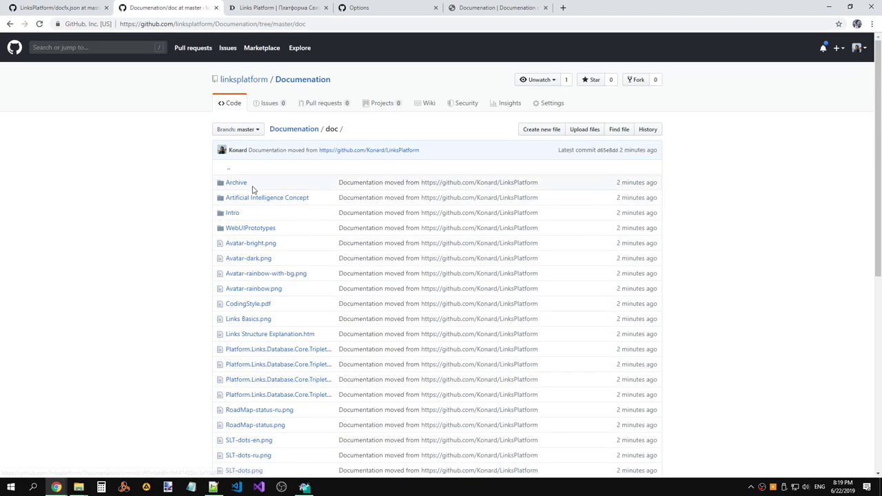
Examine the Archive, Artificial Intelligence Concept, Intro and WebUIPrototypes subfolders of doc, returning to doc after each.
left_click(235, 183)
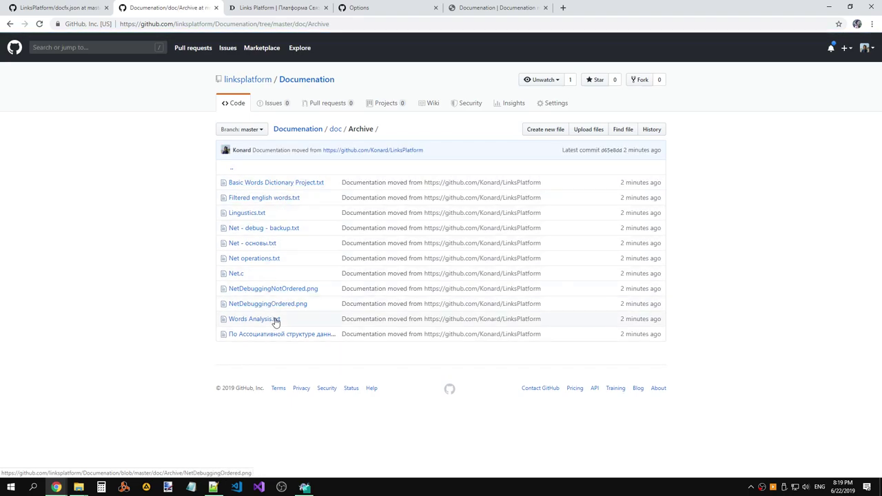
left_click(10, 24)
left_click(251, 199)
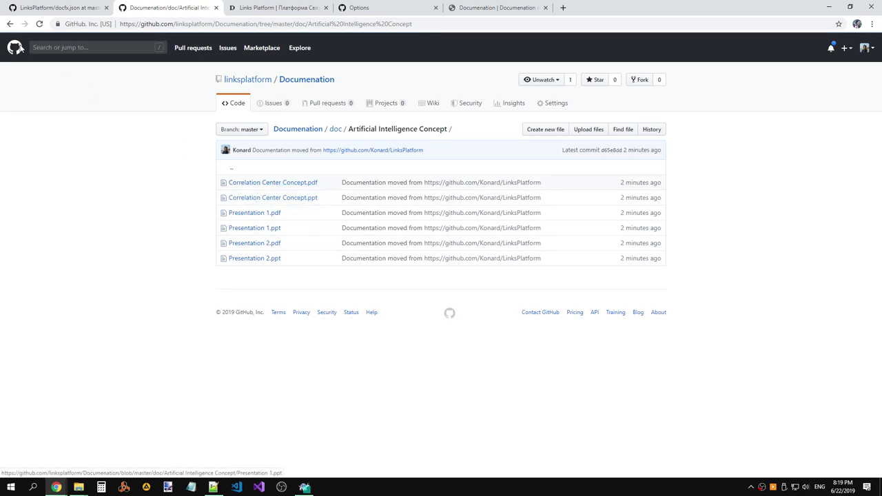
key("alt+Left")
left_click(238, 212)
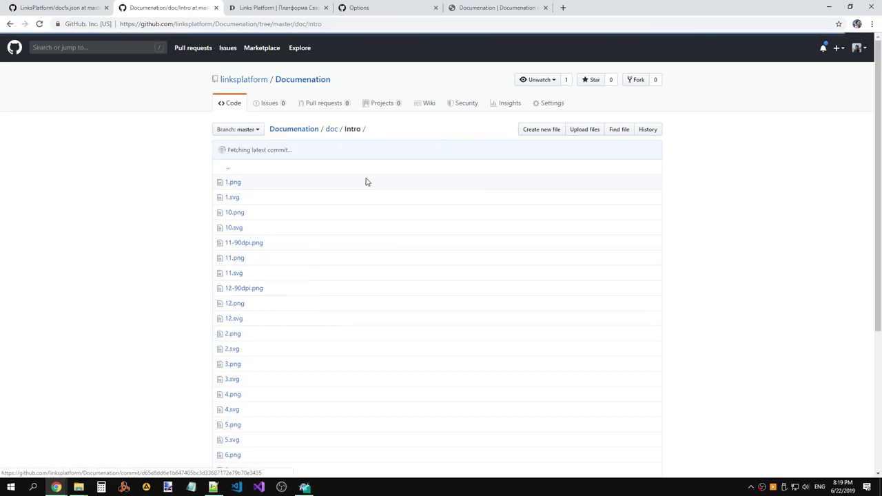
left_click(10, 24)
left_click(249, 228)
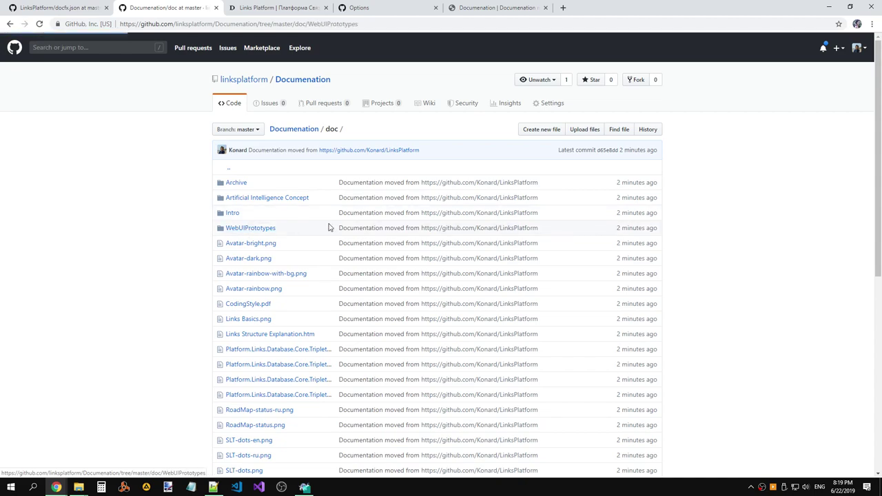
key("alt+Left")
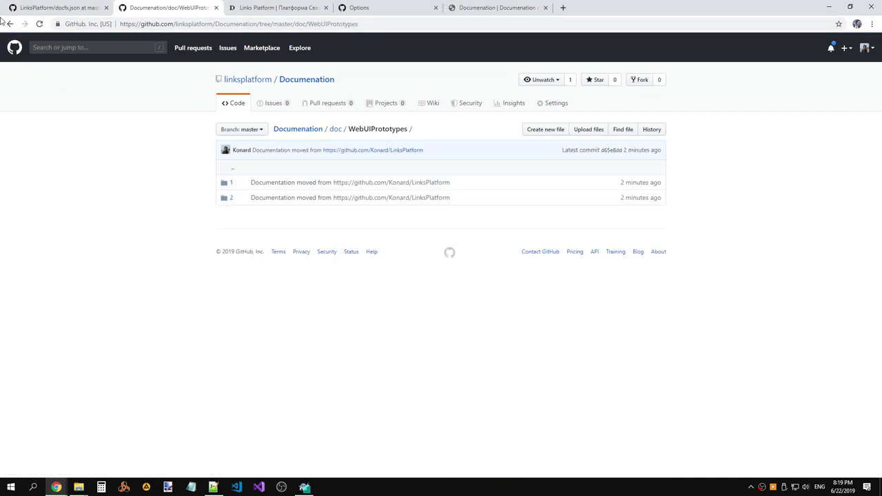
Review the complete file list of the doc folder and open the linksplatform organization's page.
scroll(290, 230, "down", 6)
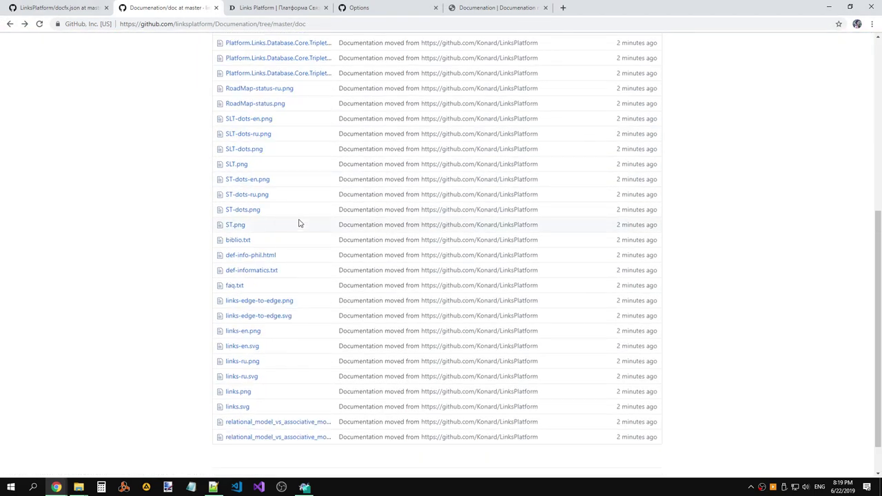
scroll(299, 216, "up", 6)
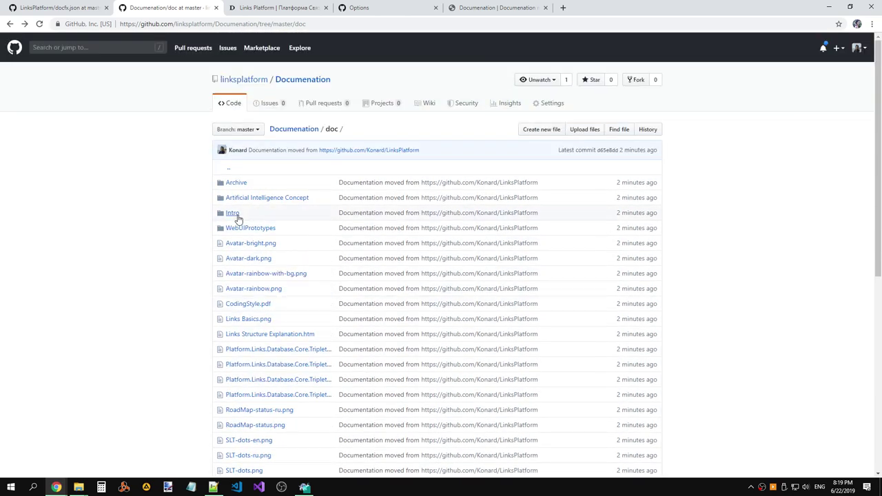
scroll(258, 226, "down", 5)
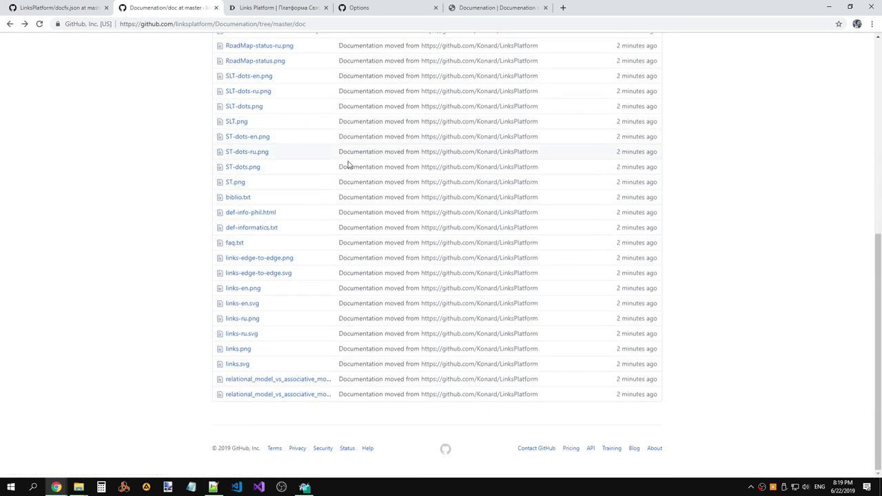
scroll(319, 200, "up", 5)
scroll(319, 200, "down", 5)
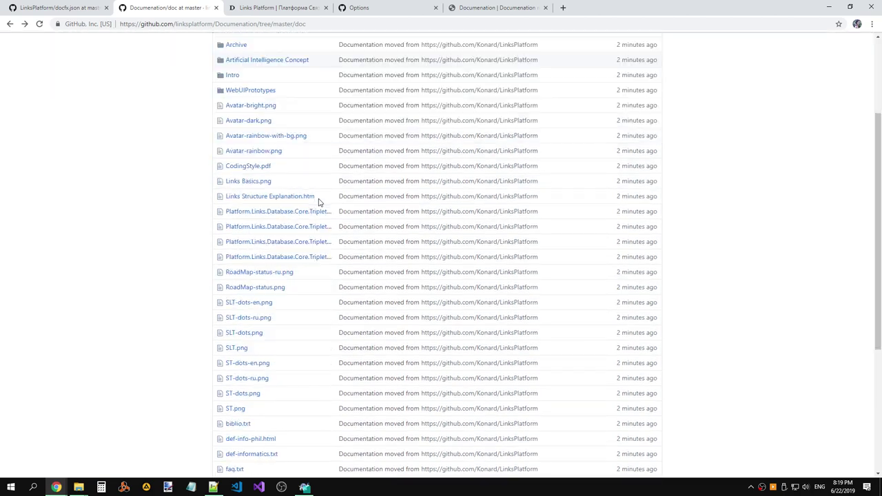
scroll(316, 283, "up", 5)
left_click(286, 82)
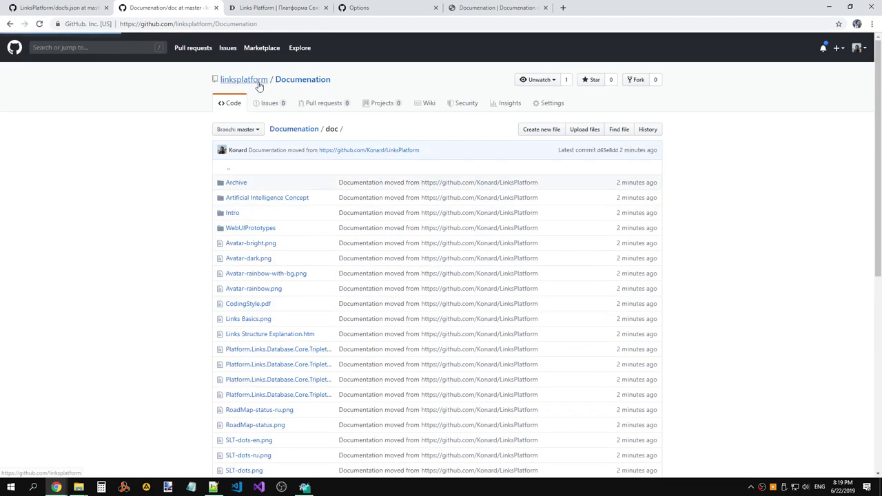
left_click(253, 80)
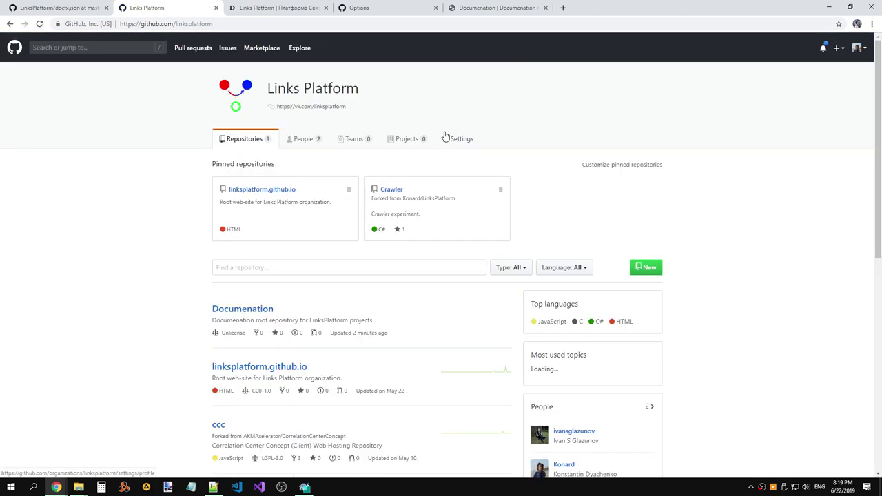
Look through the organization's repository list, then open the pinned LinksPlatform repository from the organization owner's profile.
scroll(292, 238, "down", 3)
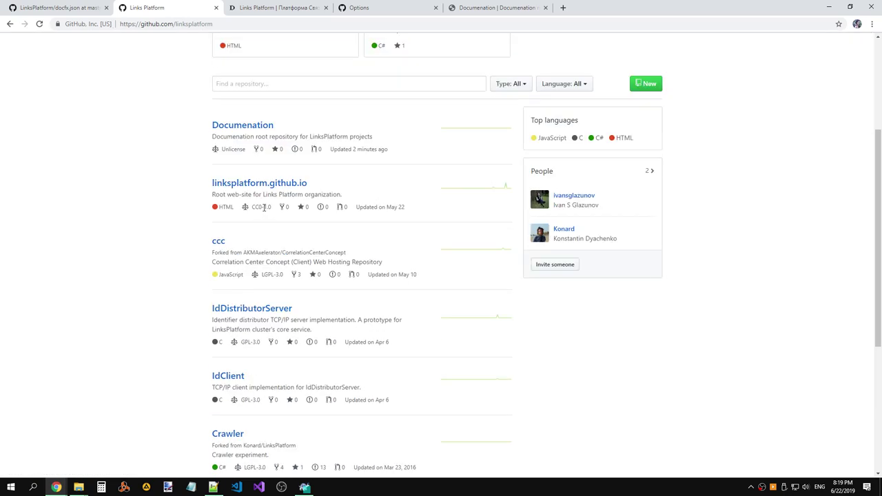
scroll(301, 279, "down", 3)
scroll(301, 279, "up", 4)
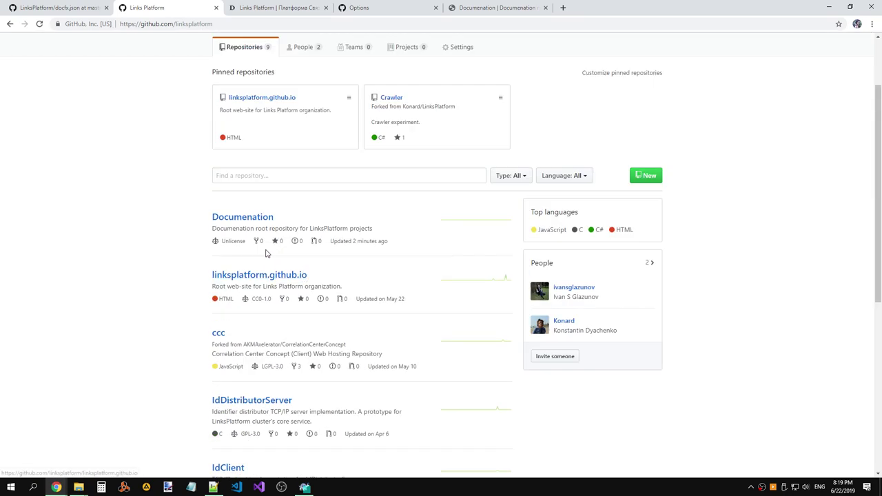
scroll(551, 236, "up", 2)
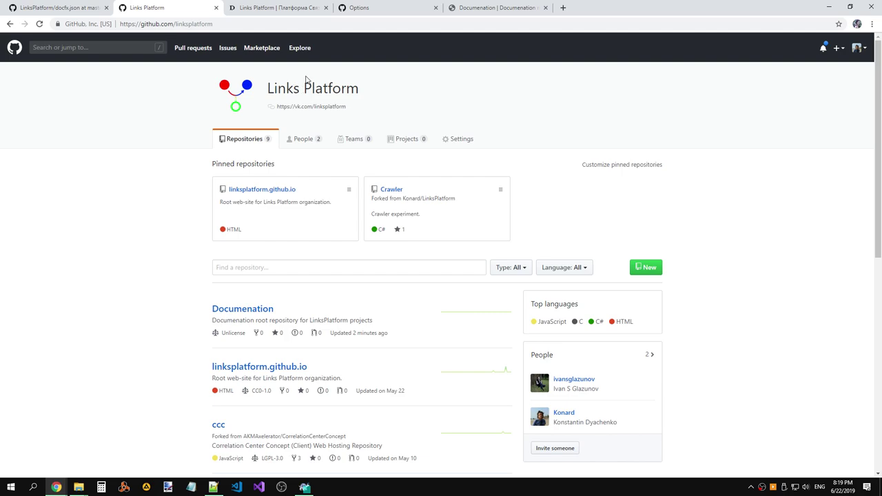
left_click(569, 412)
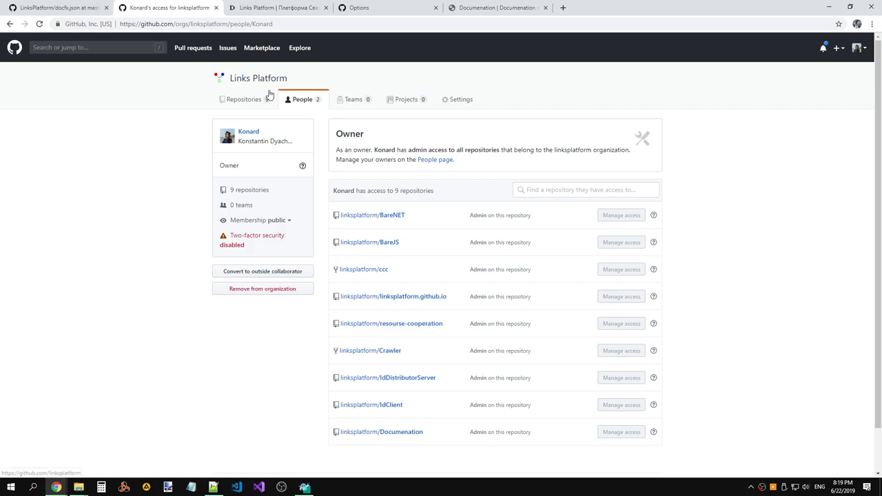
left_click(249, 132)
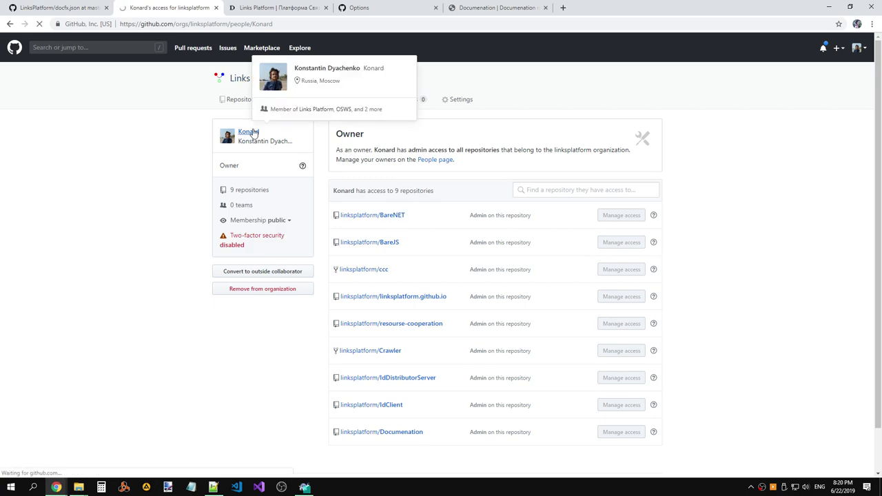
left_click(335, 137)
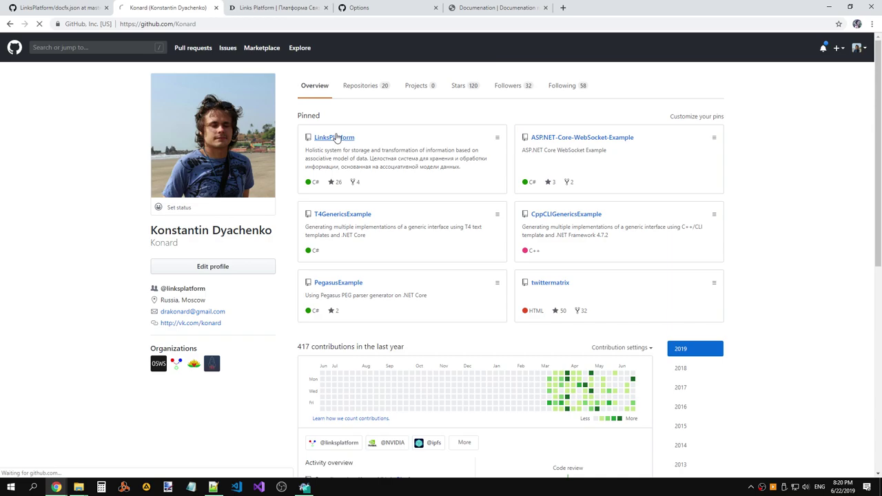
Open the LinksPlatform repository's README.md for editing and look through its source.
scroll(492, 202, "down", 10)
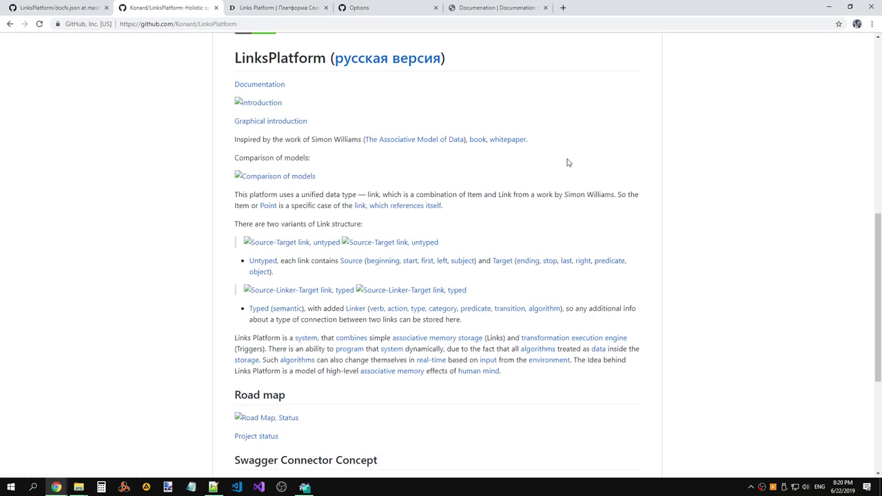
scroll(626, 113, "up", 2)
left_click(654, 140)
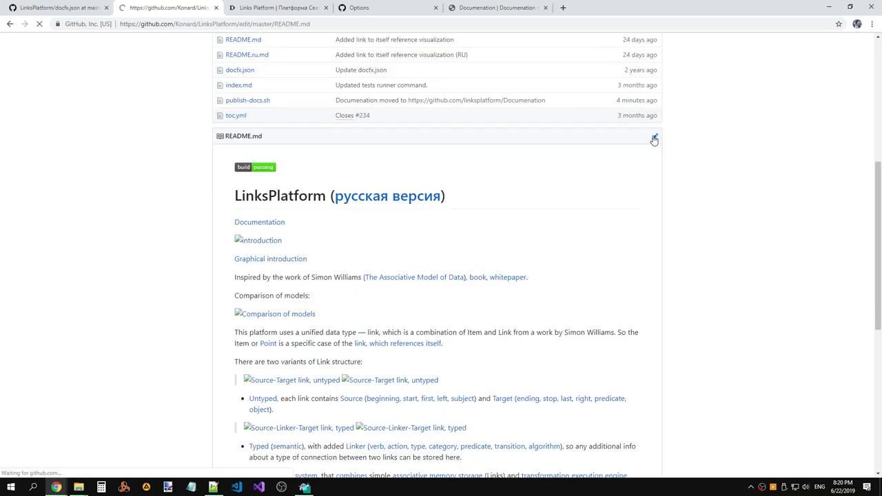
scroll(498, 229, "down", 15)
scroll(498, 228, "up", 15)
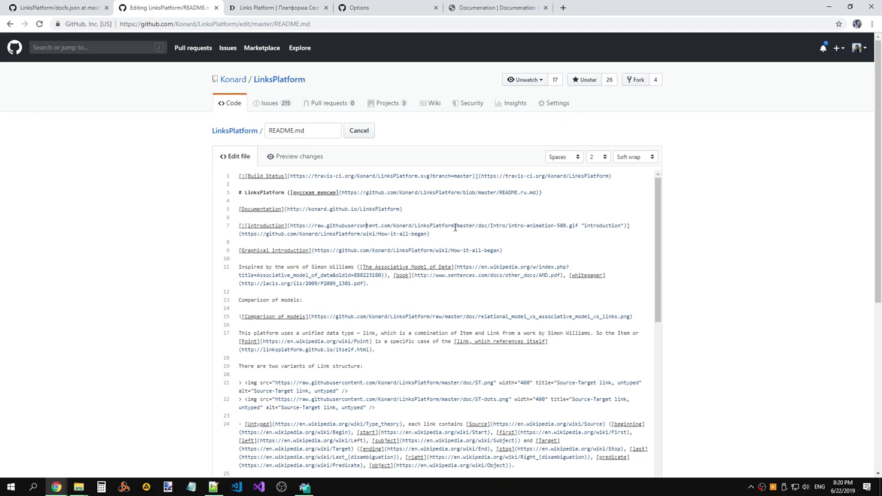
Change the repository path in the introduction image's URL to LinksPlatform/Documenation and copy that path.
key("BackSpace")
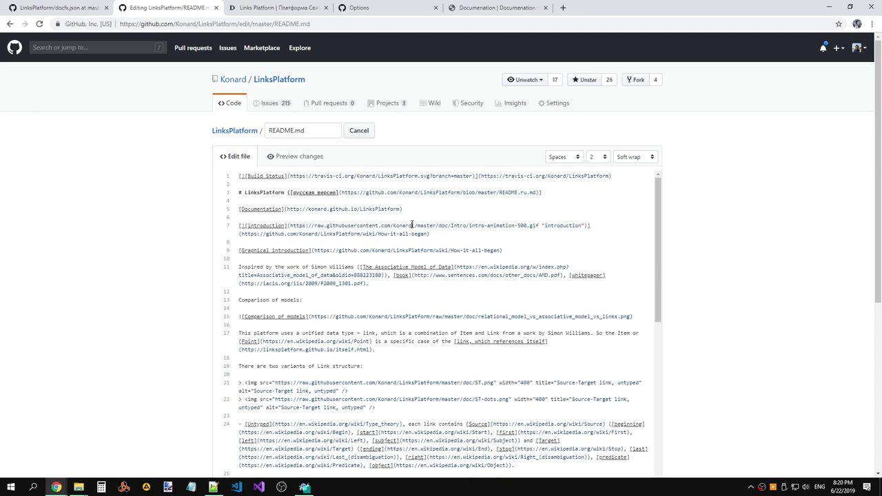
type("LinksPlatform")
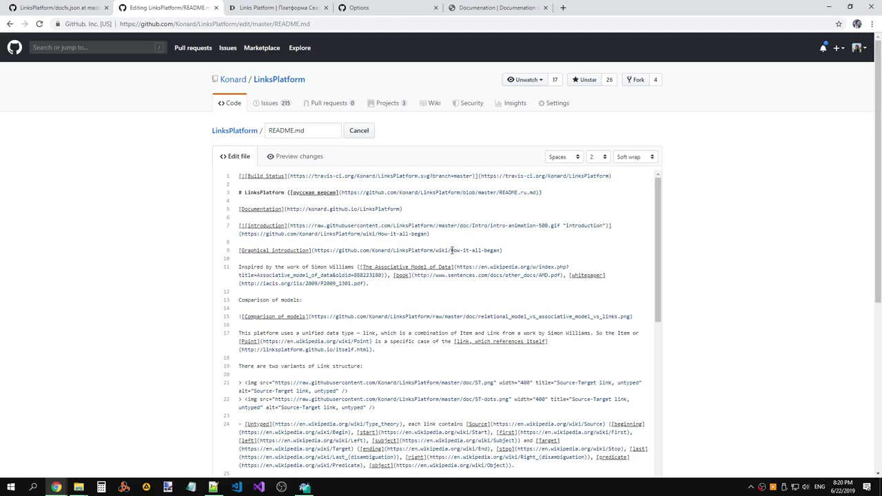
type("Docu")
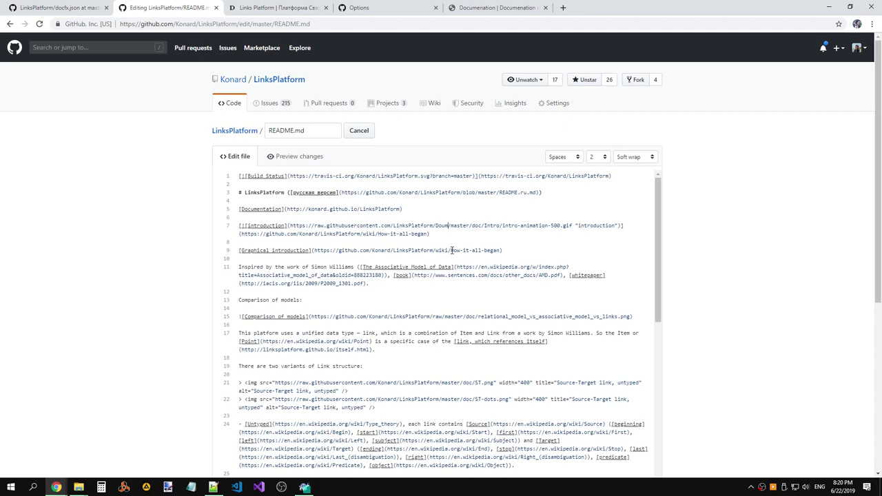
type("men")
type("tation")
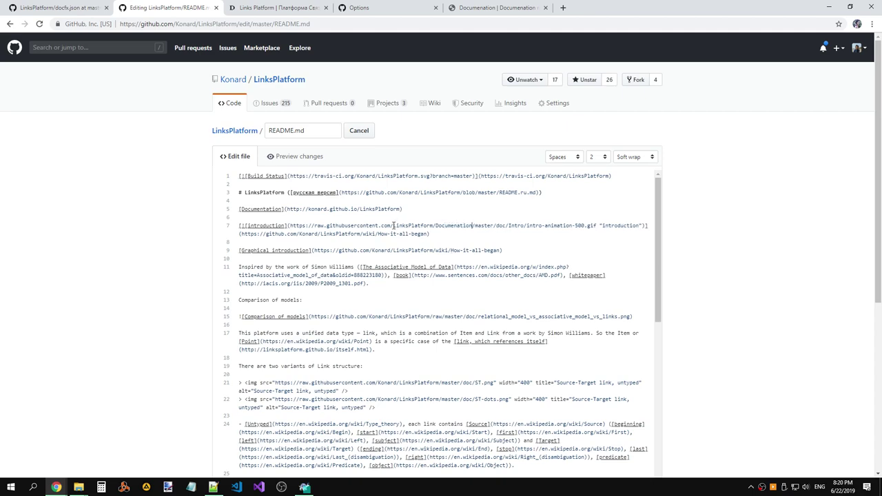
left_click(393, 225, "shift")
key("ctrl+c")
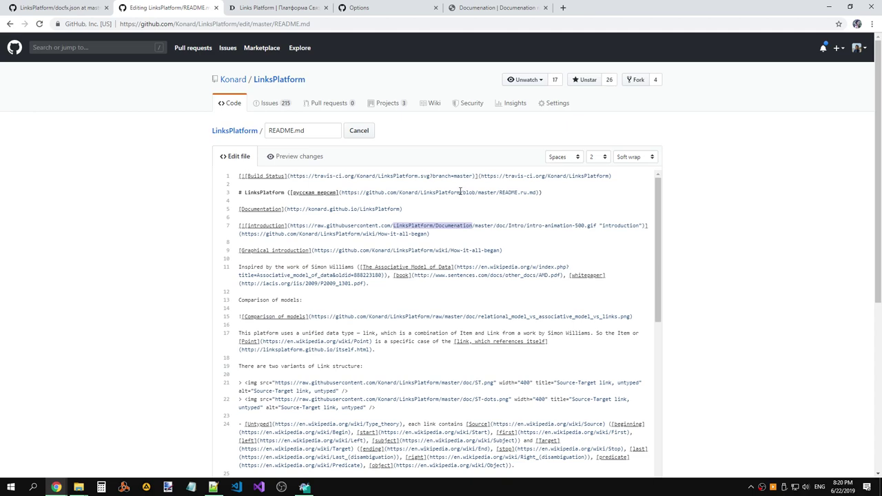
Search the README source for "gif" and return to the introduction image's URL.
left_click(460, 192)
scroll(461, 243, "down", 1)
scroll(462, 241, "up", 1)
key("ctrl+f")
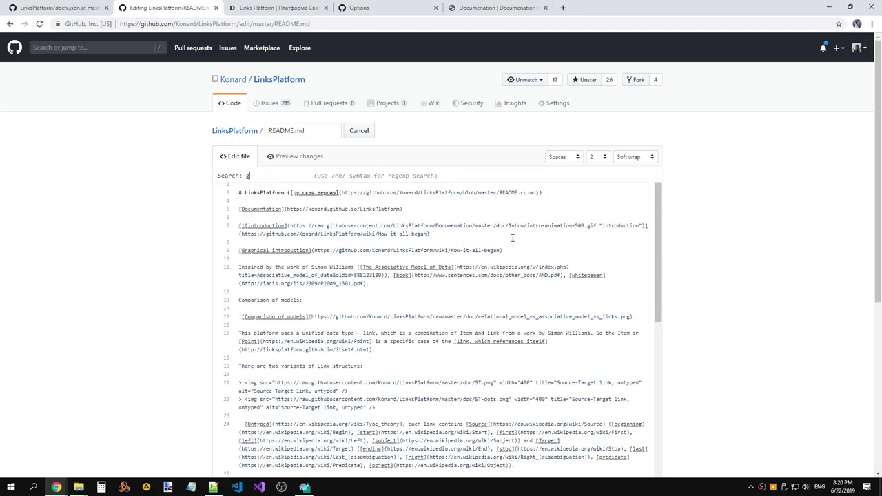
key("Return")
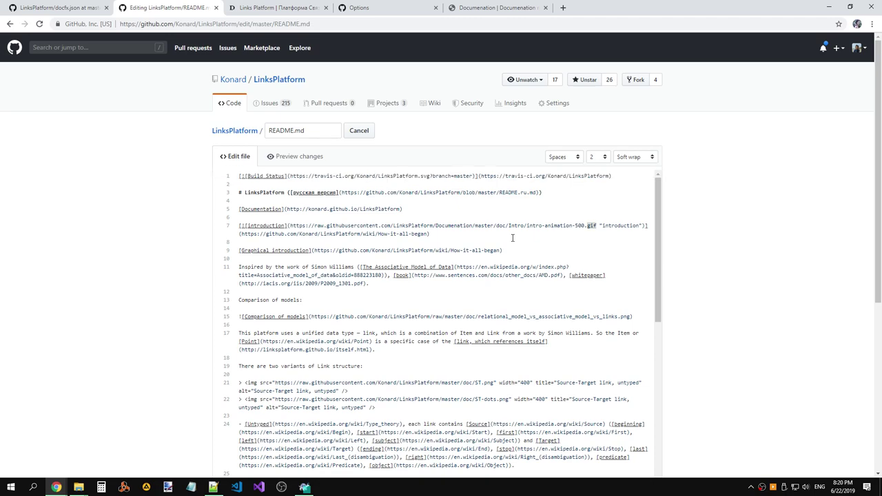
key("ctrl+f")
key("Return")
key("Return")
key("ctrl+z")
left_click(403, 176)
key("ctrl+f")
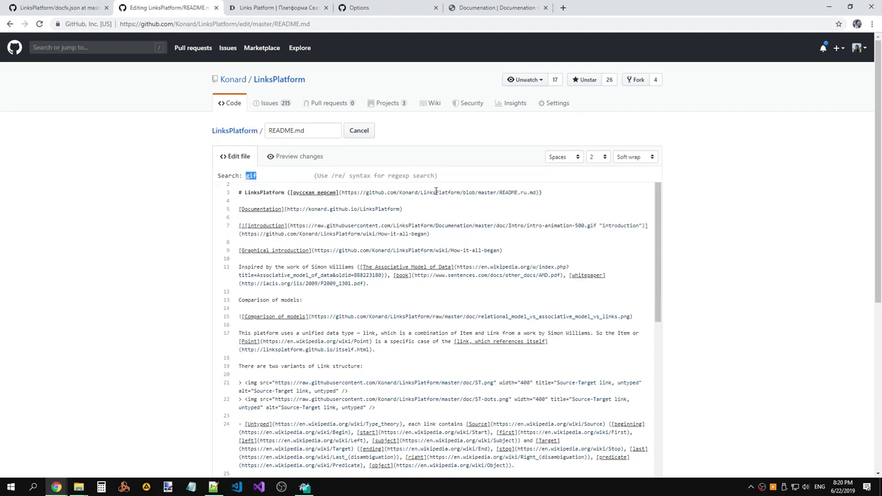
key("Escape")
double_click(420, 225)
Preview the README changes and compare the rendered introduction image with its source line.
left_click(299, 157)
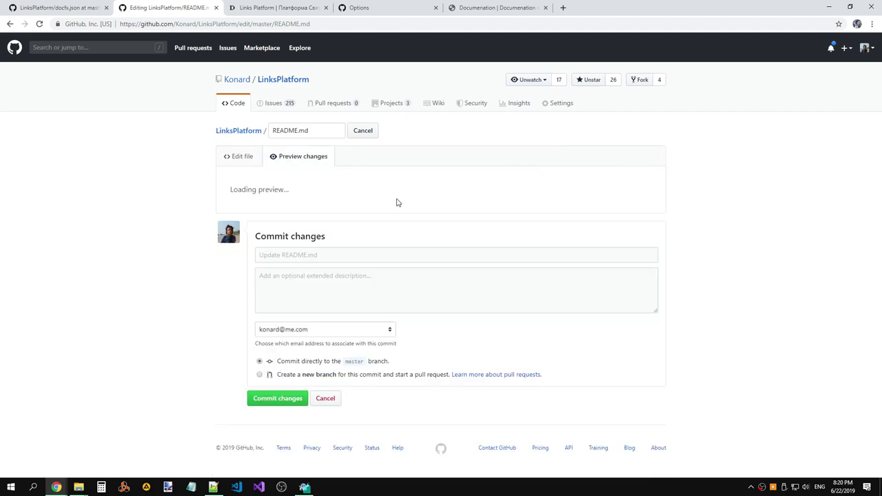
scroll(397, 203, "down", 3)
scroll(277, 162, "up", 1)
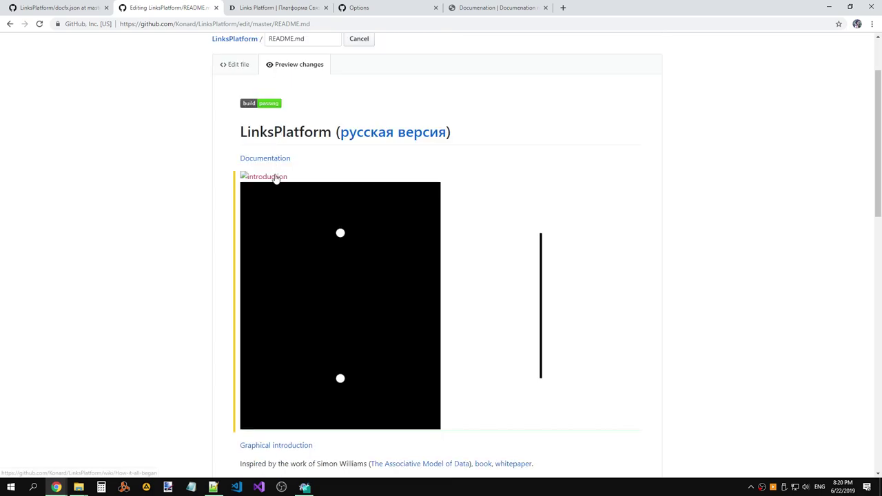
left_click(235, 64)
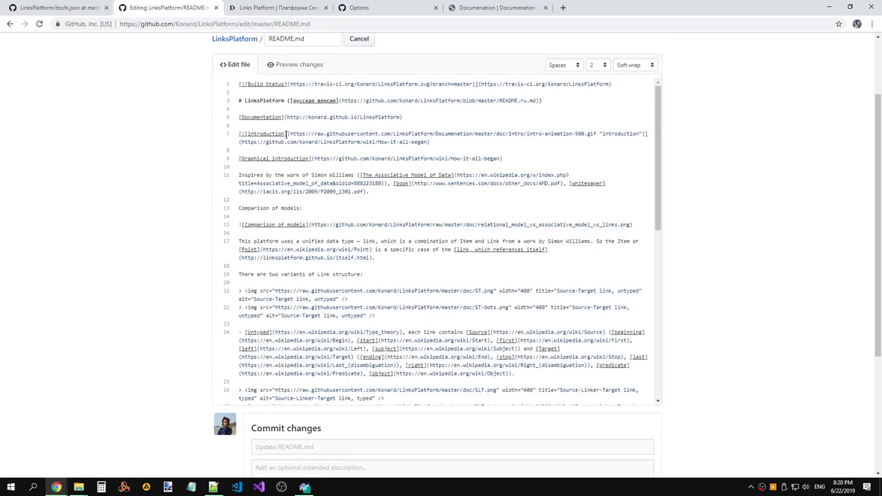
left_click(273, 64)
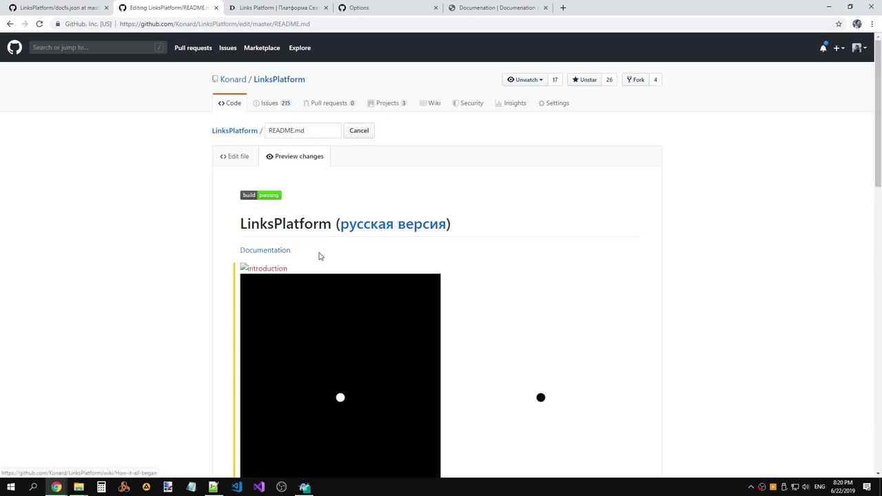
In README.md, point the ST.png and ST-dots.png image URLs to the LinksPlatform/Documenation repository.
scroll(321, 246, "down", 5)
scroll(321, 246, "up", 3)
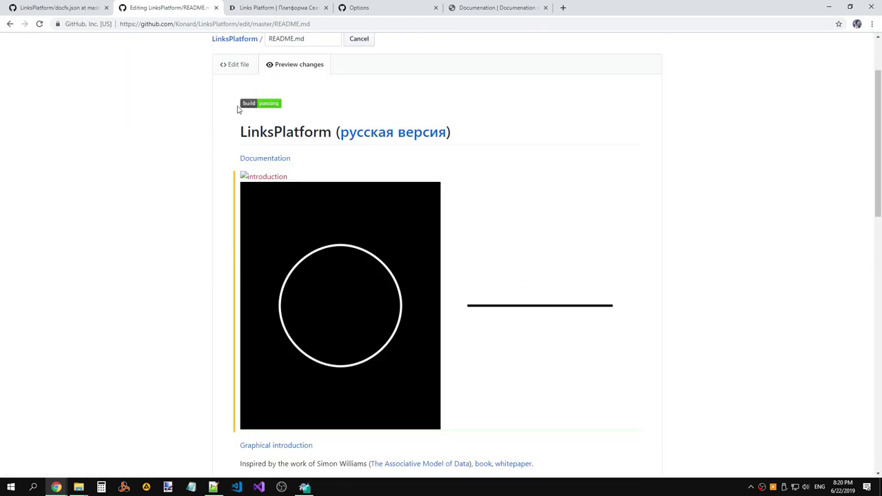
left_click(236, 66)
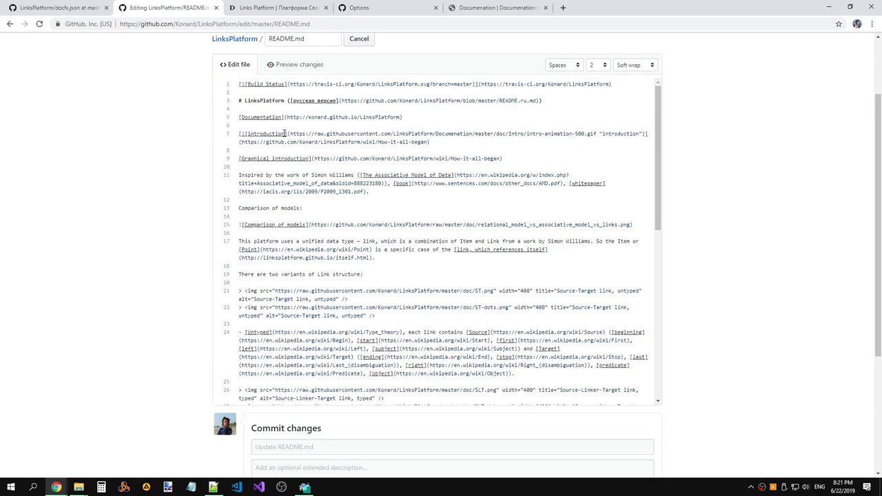
left_click(290, 134)
scroll(471, 200, "down", 1)
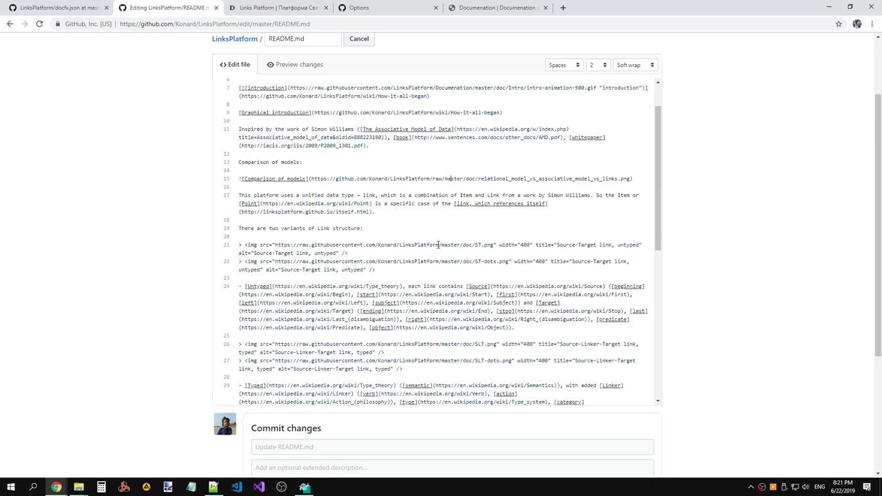
left_click_drag(439, 245, 439, 263)
key("ctrl+v")
key("ctrl+v")
scroll(306, 212, "down", 2)
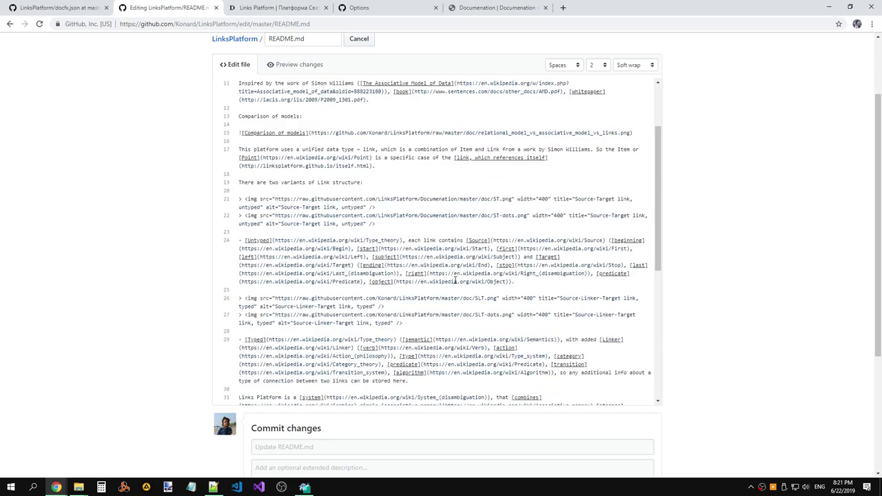
Replace the repository path in the SLT.png and SLT-dots.png image URLs with LinksPlatform/Documenation.
scroll(358, 222, "down", 1)
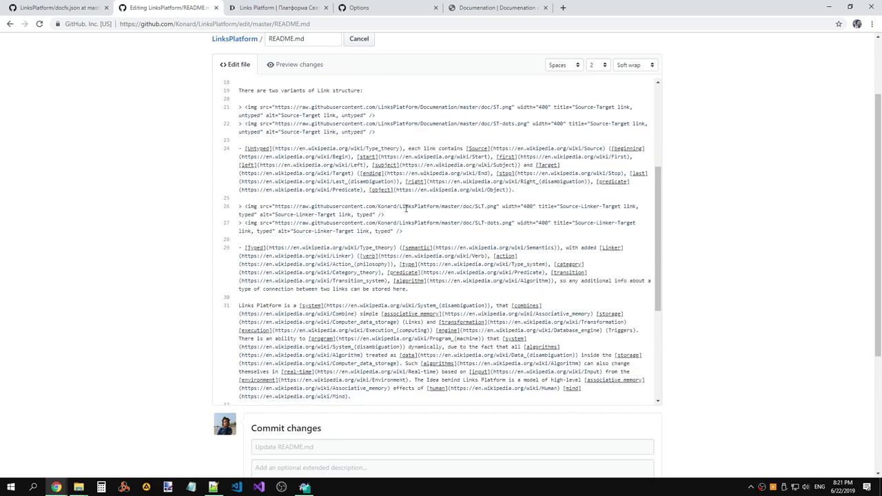
left_click_drag(437, 206, 378, 222)
key("ctrl+v")
key("ctrl+v")
scroll(419, 266, "down", 1)
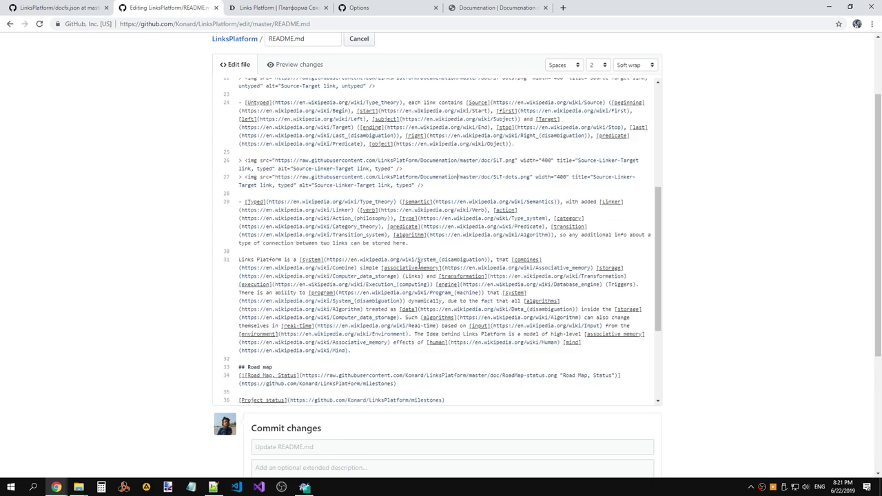
Change the RoadMap-status.png image URL under Road map to use LinksPlatform/Documenation.
scroll(379, 211, "down", 4)
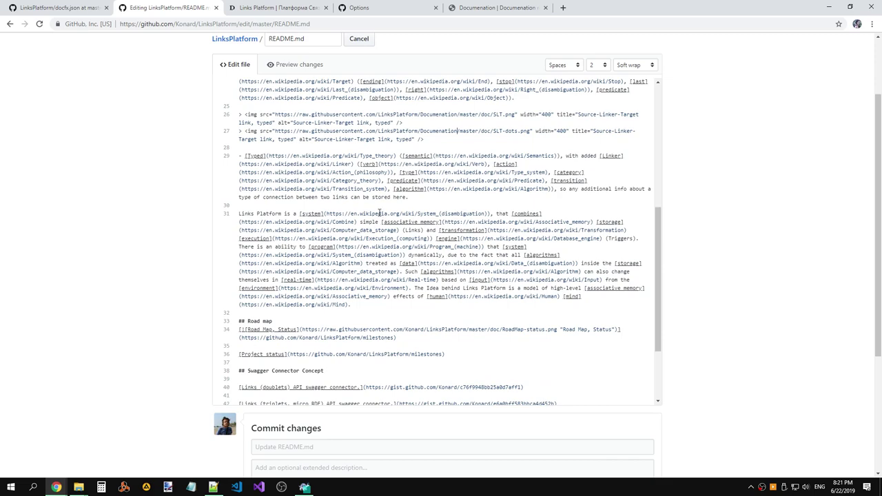
left_click_drag(407, 226, 468, 226)
key("ctrl+v")
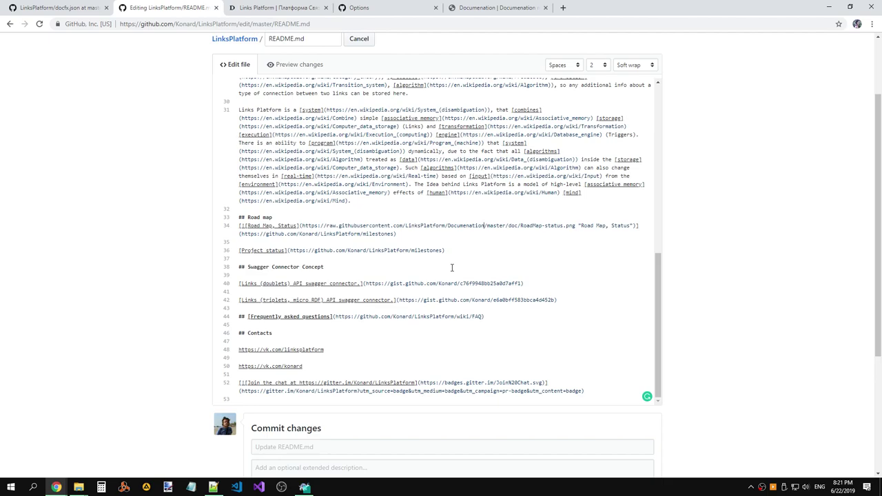
scroll(452, 267, "down", 3)
scroll(396, 197, "up", 15)
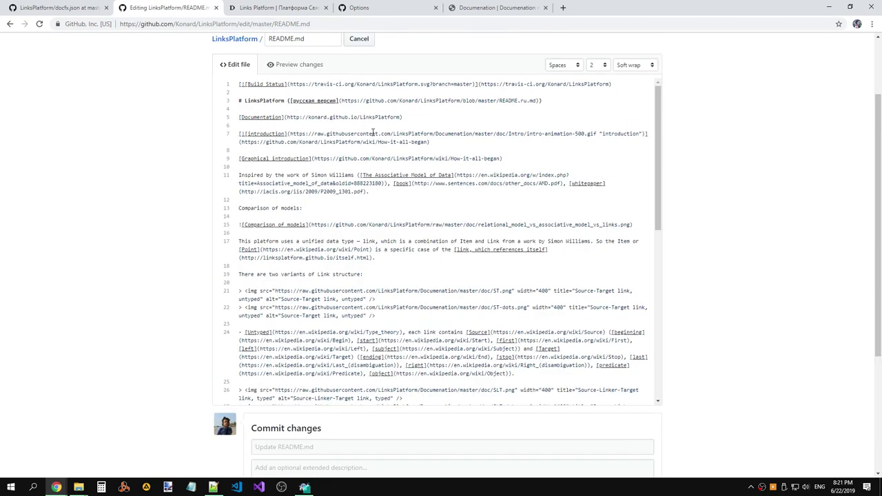
Preview the README.md changes and examine the changed images from the introduction through the Road map section.
left_click(291, 66)
scroll(464, 213, "down", 10)
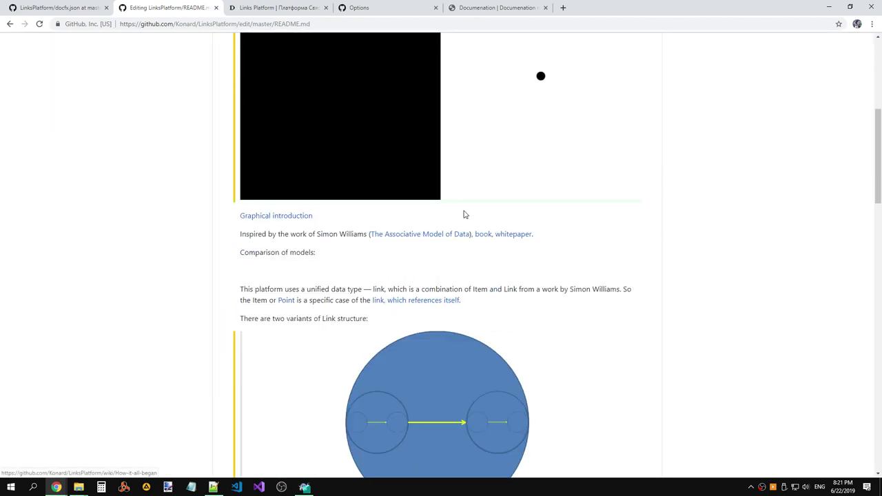
scroll(469, 207, "down", 6)
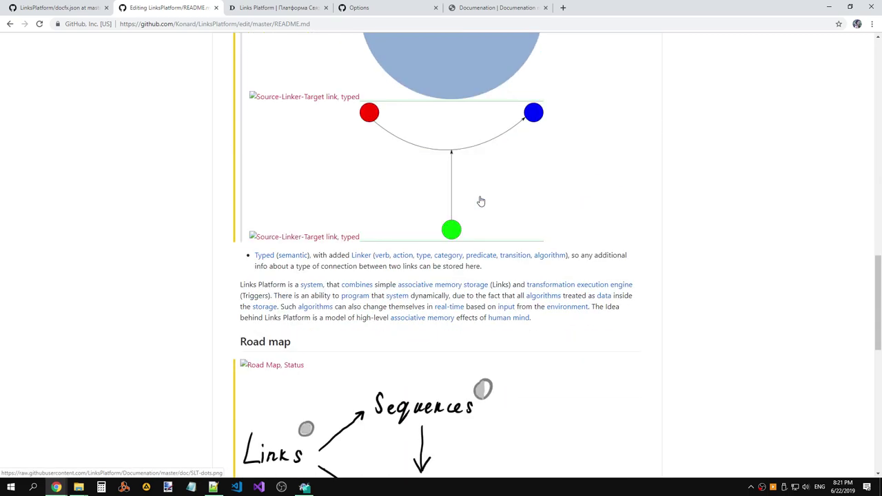
scroll(480, 199, "down", 3)
scroll(478, 199, "up", 3)
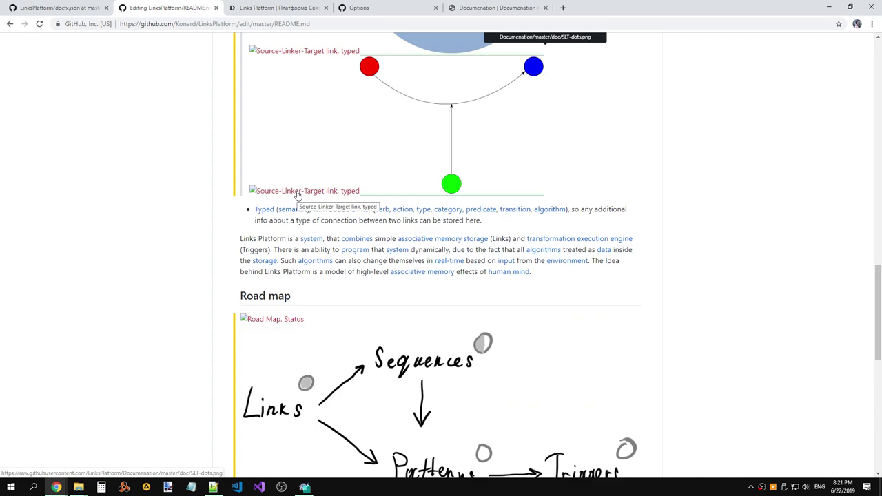
left_click(73, 9)
left_click(173, 7)
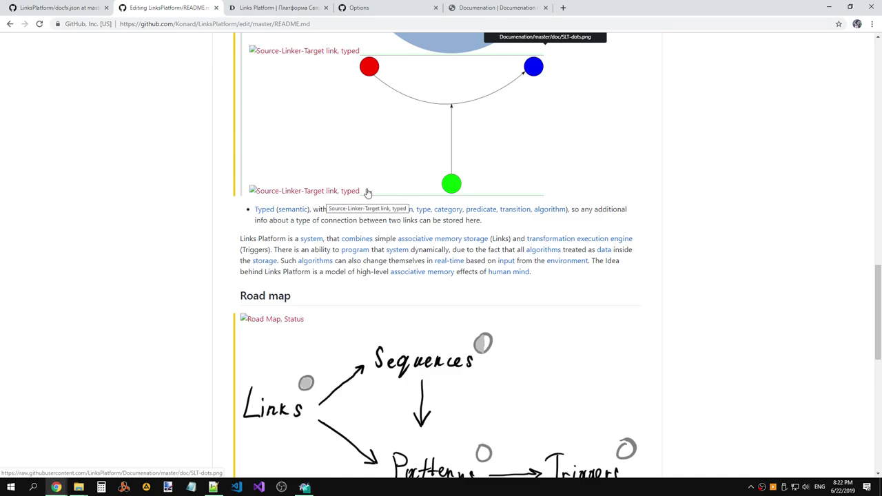
scroll(479, 226, "down", 4)
scroll(479, 224, "down", 2)
scroll(479, 219, "up", 4)
scroll(480, 212, "down", 4)
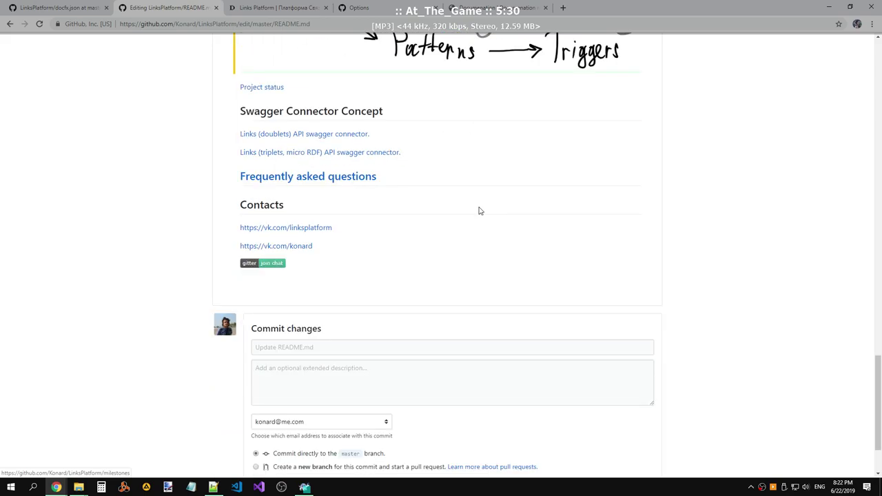
scroll(480, 206, "up", 12)
scroll(481, 203, "down", 1)
scroll(480, 204, "down", 3)
scroll(478, 201, "up", 8)
scroll(479, 200, "down", 9)
scroll(477, 196, "down", 12)
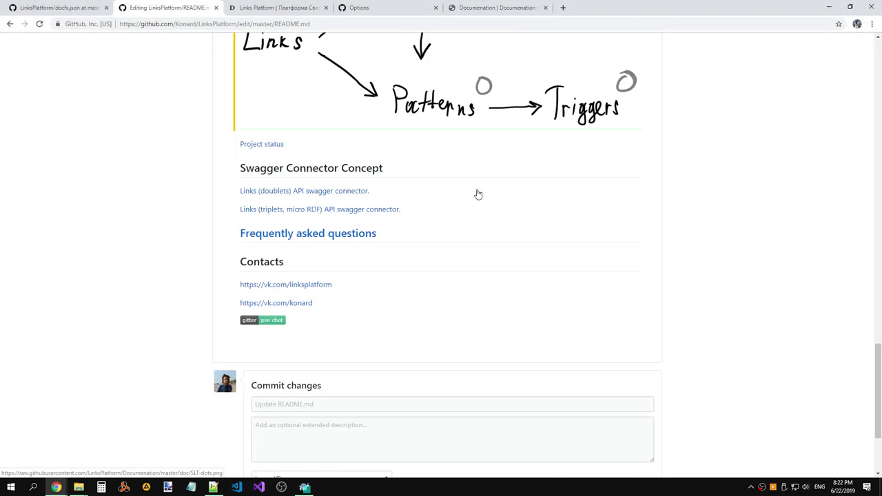
Commit the README.md changes to the master branch and check the images in the README on the repository page.
left_click(294, 400)
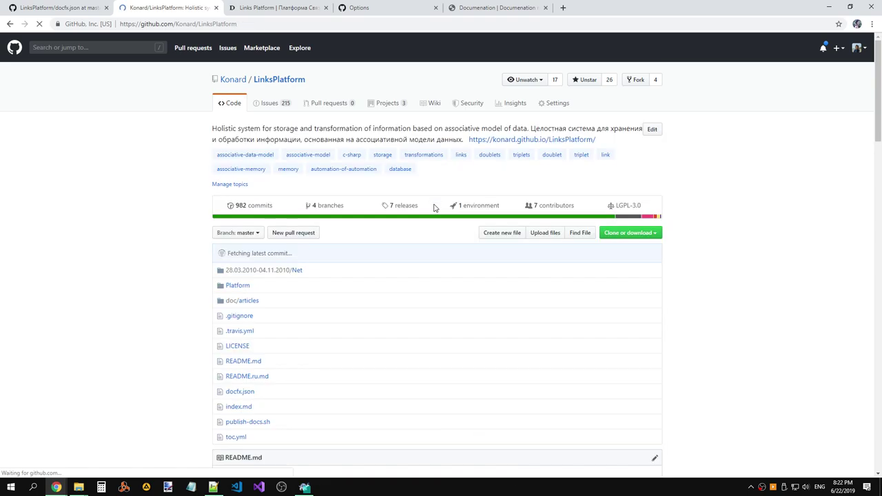
scroll(435, 199, "down", 10)
scroll(434, 193, "up", 4)
scroll(299, 241, "down", 3)
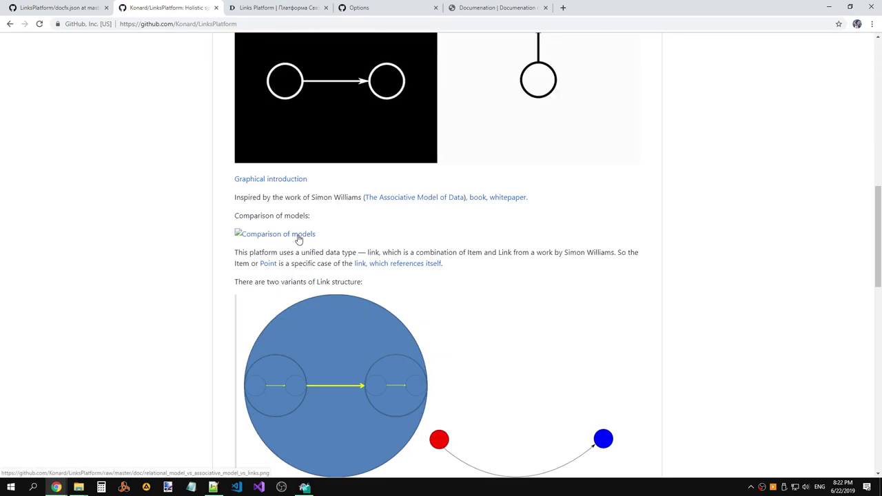
scroll(407, 225, "up", 8)
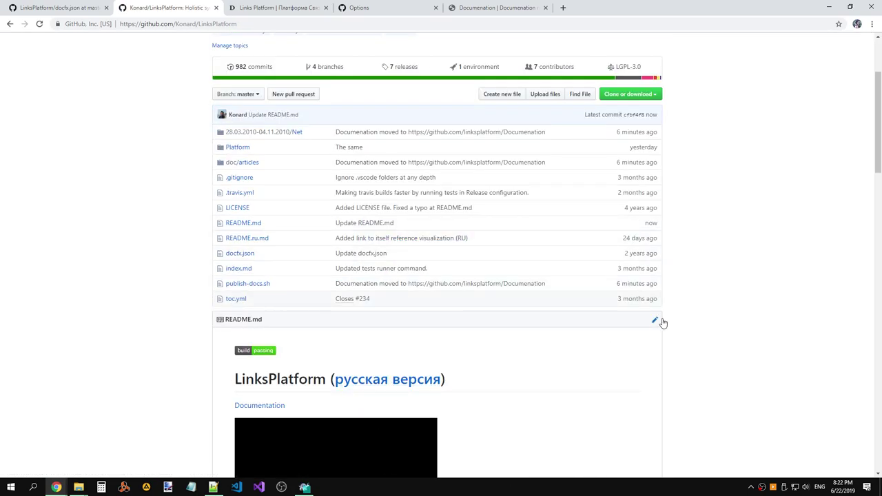
Reopen README.md for editing, point the Comparison of models image URL to LinksPlatform/Documenation and commit the change.
left_click(358, 255)
scroll(355, 252, "down", 3)
scroll(354, 246, "up", 2)
scroll(341, 272, "down", 2)
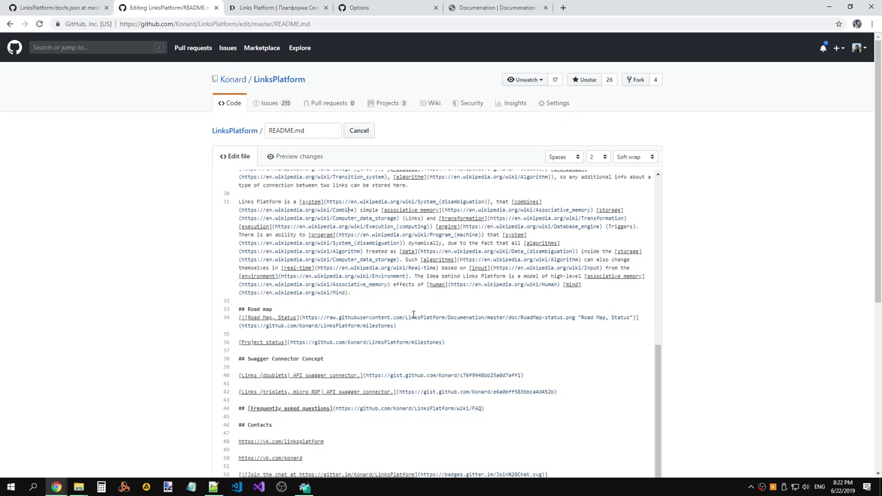
scroll(413, 310, "down", 2)
scroll(317, 273, "up", 5)
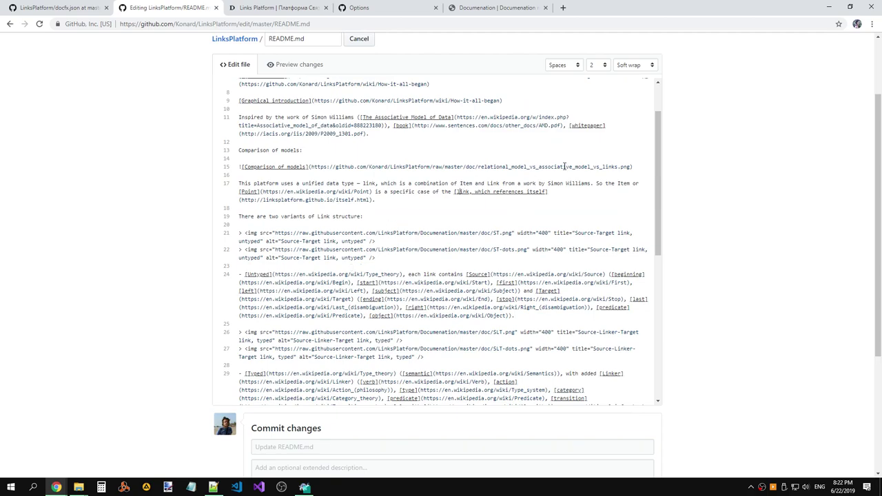
left_click_drag(431, 166, 368, 167)
scroll(328, 320, "down", 6)
left_click(276, 399)
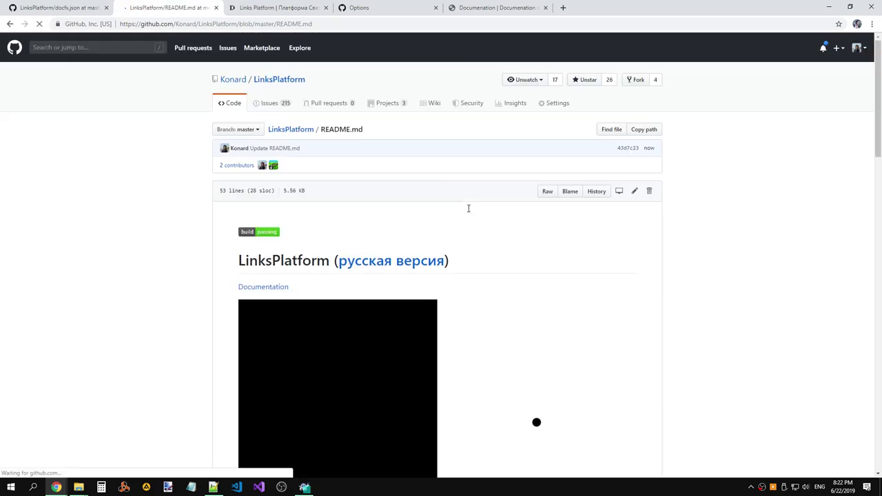
Check the images in the committed README.md, including the Comparison of models picture.
scroll(469, 211, "down", 4)
scroll(469, 212, "down", 10)
scroll(470, 209, "up", 8)
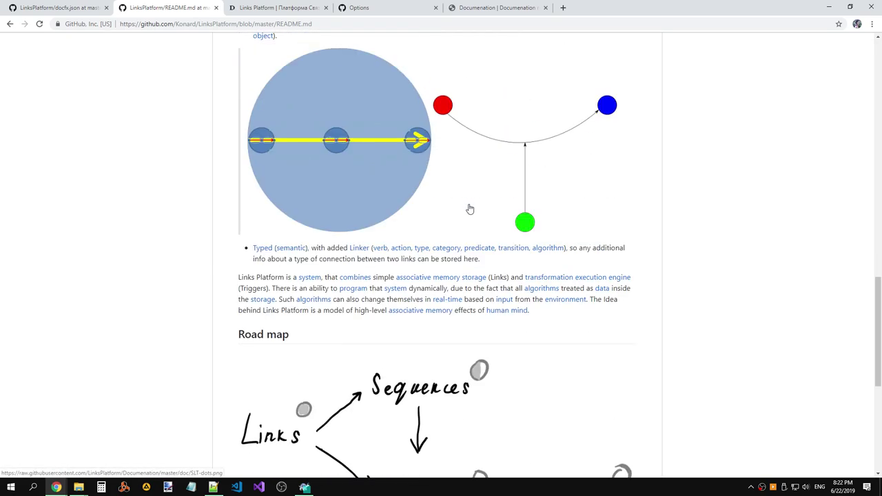
scroll(469, 209, "up", 5)
scroll(468, 208, "down", 1)
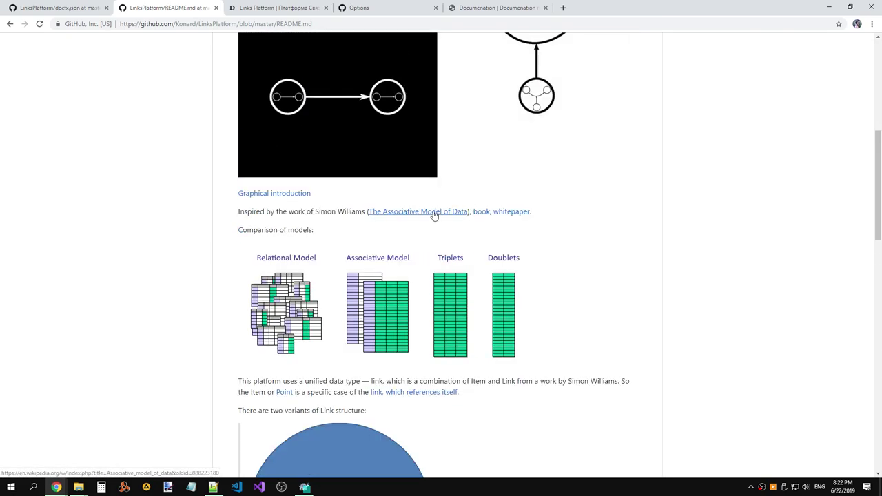
Follow the README's Graphical introduction link and open the How it all began wiki page for editing.
left_click(275, 193)
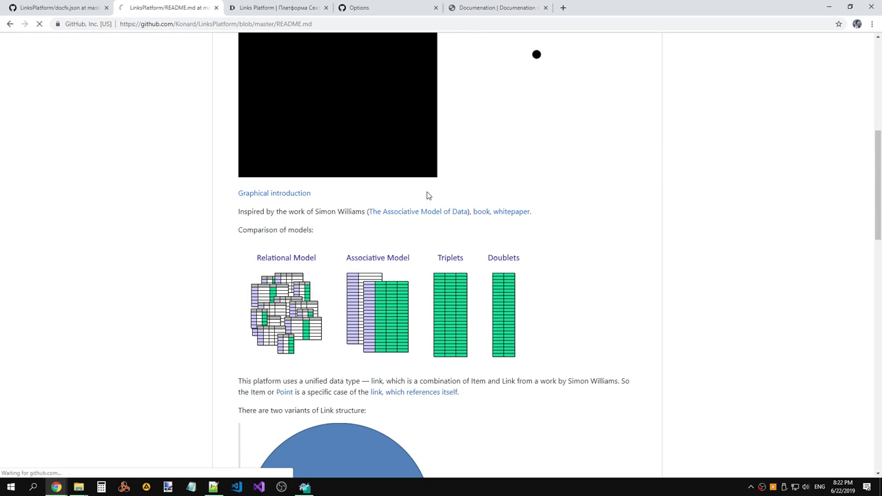
scroll(427, 196, "down", 4)
scroll(427, 196, "up", 5)
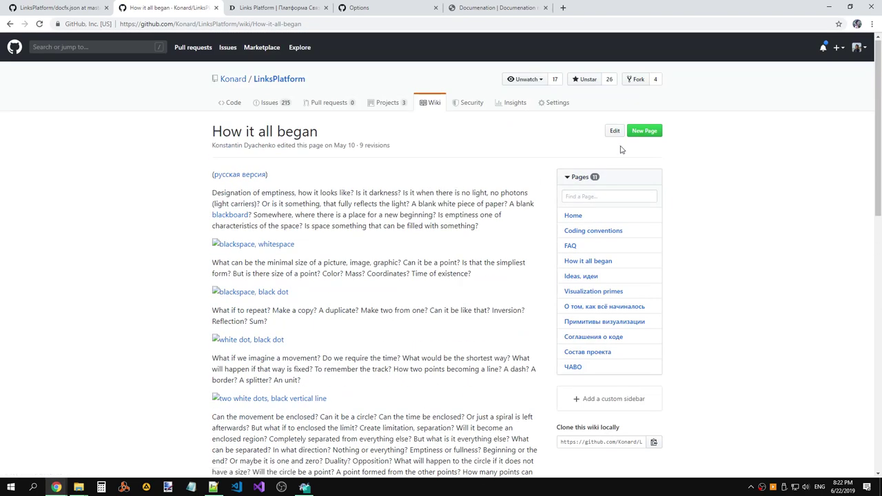
scroll(383, 230, "down", 1)
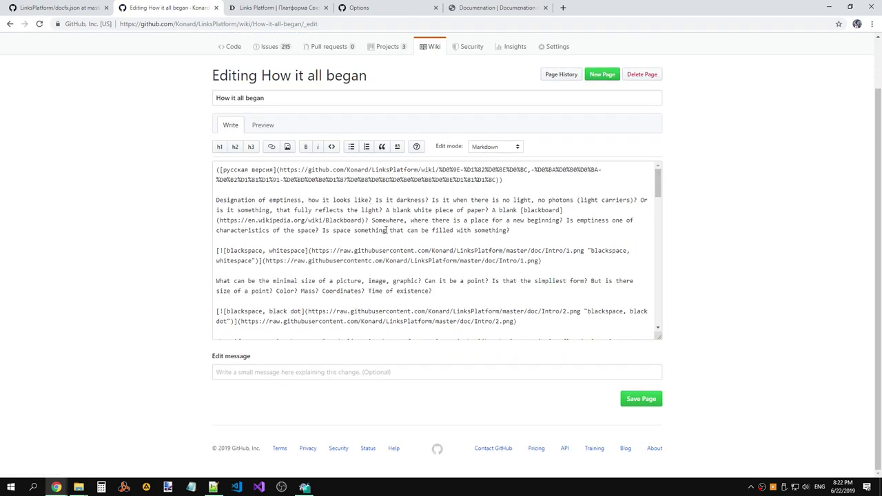
Replace the repository path with LinksPlatform/Documenation in the link targets of images 1.png, 2.png and 3.png.
left_click_drag(459, 261, 385, 260)
type("LinksPlatform/Documenation/")
scroll(492, 241, "down", 3)
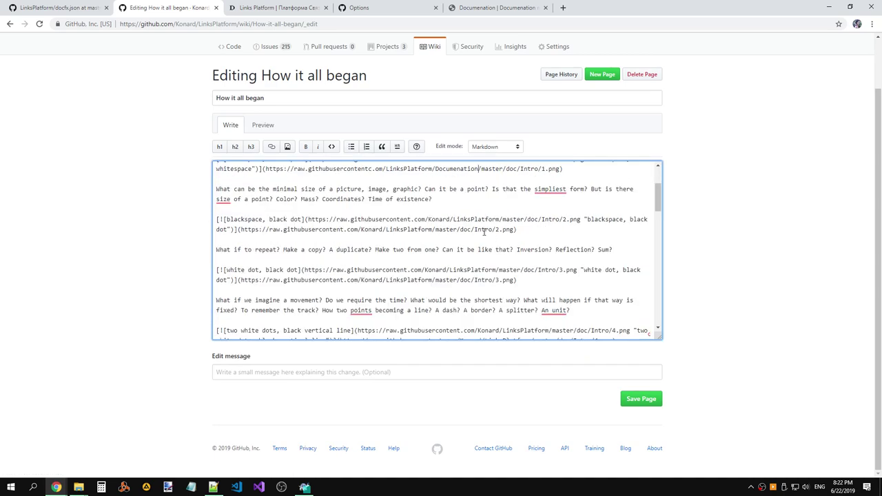
left_click_drag(432, 230, 360, 230)
type("LinksPlatform/Documenation/")
scroll(432, 275, "down", 1)
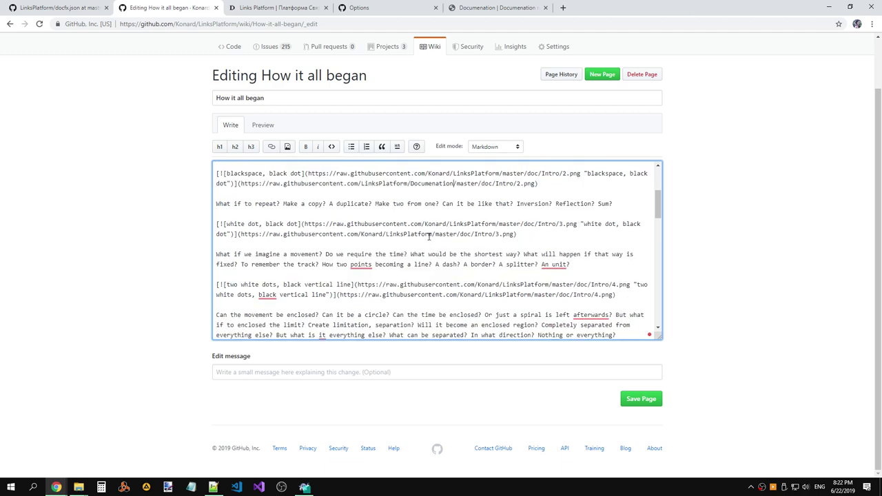
left_click_drag(433, 234, 361, 234)
type("LinksPlatform/Documenation")
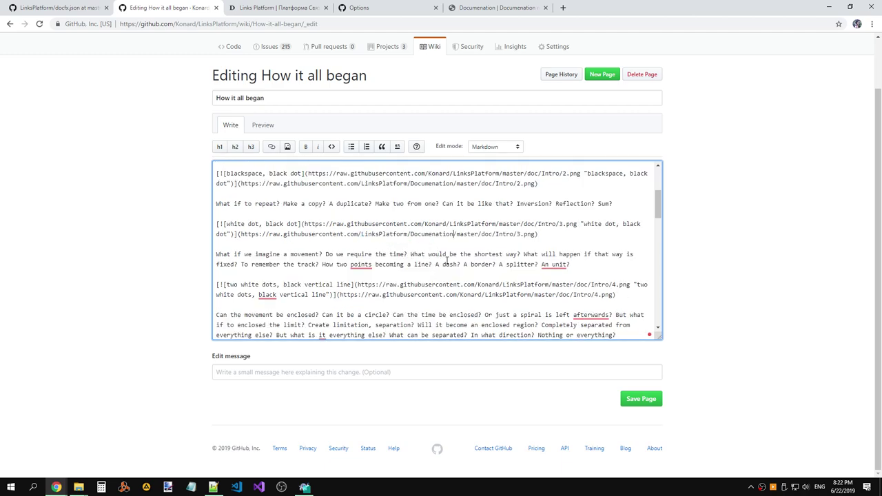
Set both the image source and link target of 4.png to the LinksPlatform/Documenation path.
scroll(430, 255, "down", 1)
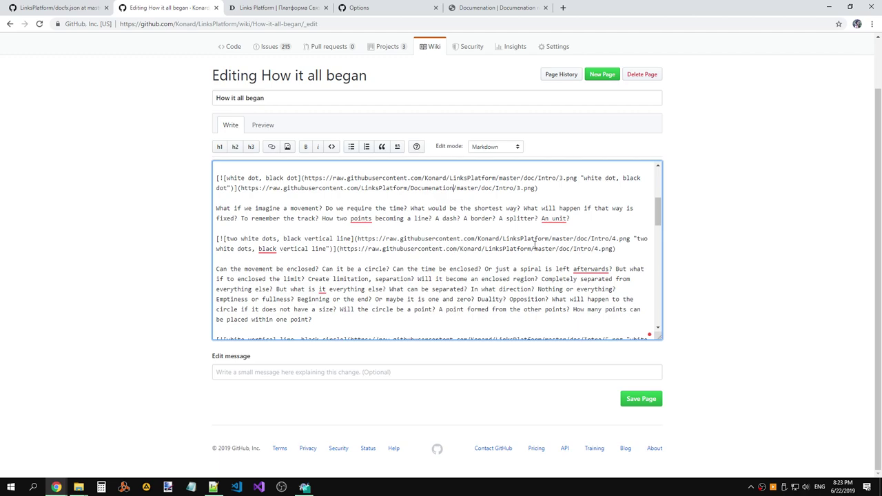
left_click_drag(550, 239, 477, 238)
type("LinksPlatform/Documenation")
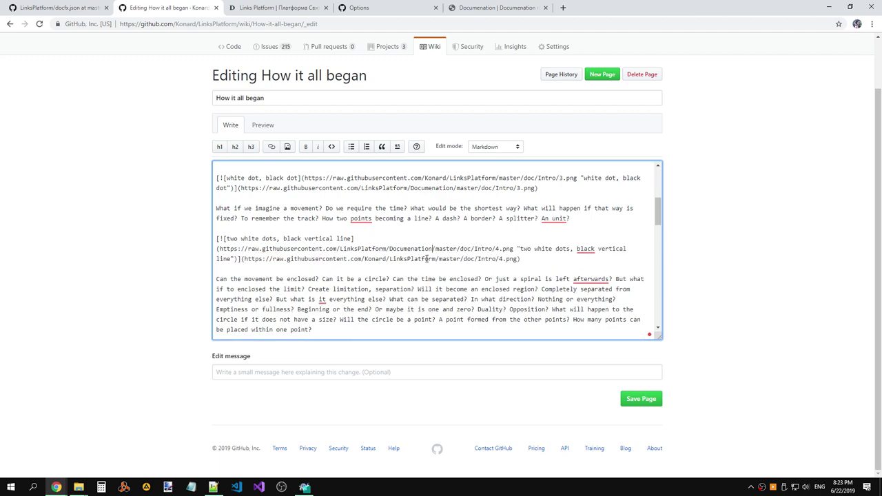
left_click_drag(365, 259, 436, 259)
type("LinksPlatform/Documenation")
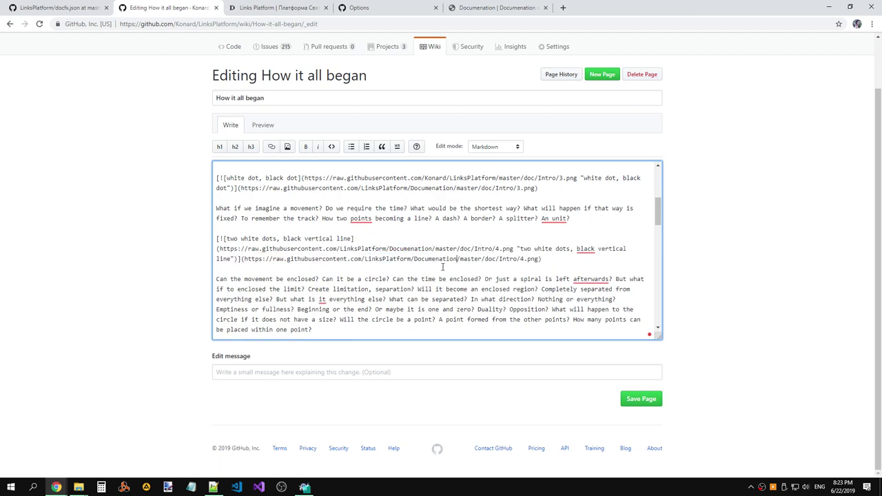
Point both URLs of the 5.png "white vertical line, black circle" image to LinksPlatform/Documenation.
scroll(438, 259, "down", 2)
mouse_move(542, 258)
left_mouse_down()
mouse_move(471, 258)
mouse_move(539, 268)
left_mouse_up()
type("LinksPlatform/Documenation")
type("LinksPlatform/Documenation")
scroll(513, 278, "down", 2)
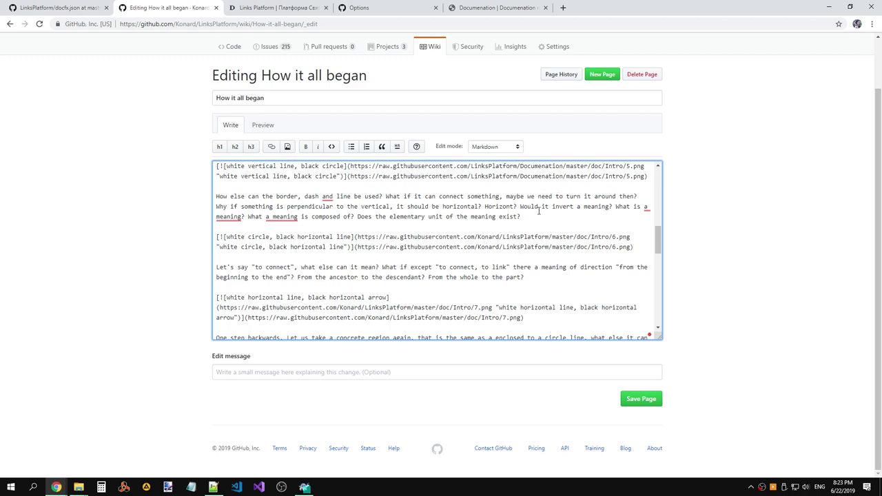
type("t")
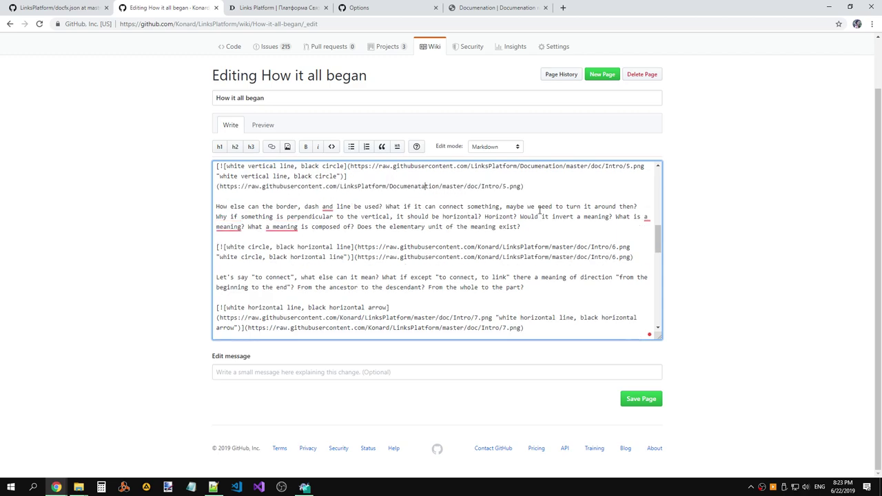
double_click(435, 186)
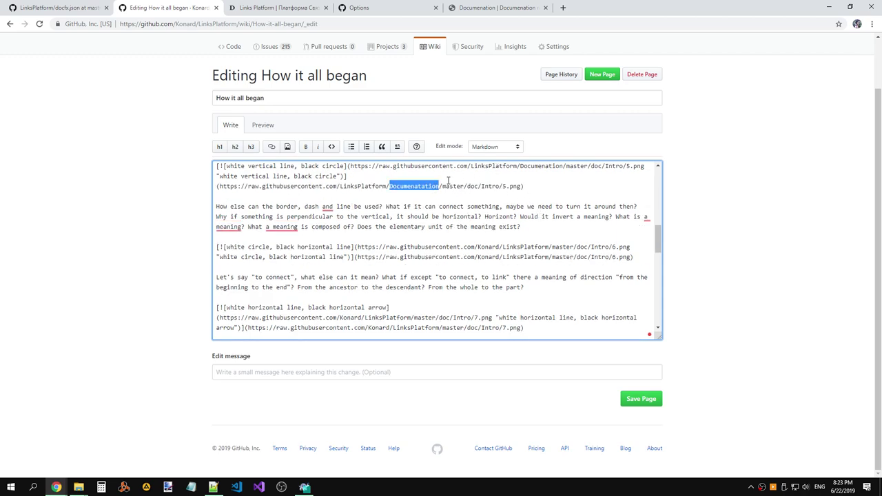
key("ctrl+z")
Look up the word Documenation on Google and copy the corrected spelling Documentation.
double_click(541, 177)
key("ctrl+c")
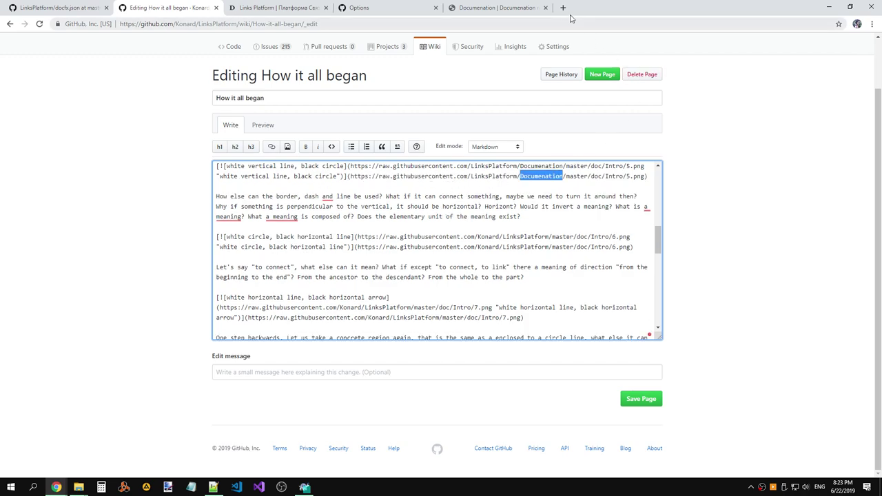
left_click(563, 8)
key("ctrl+v")
key("Return")
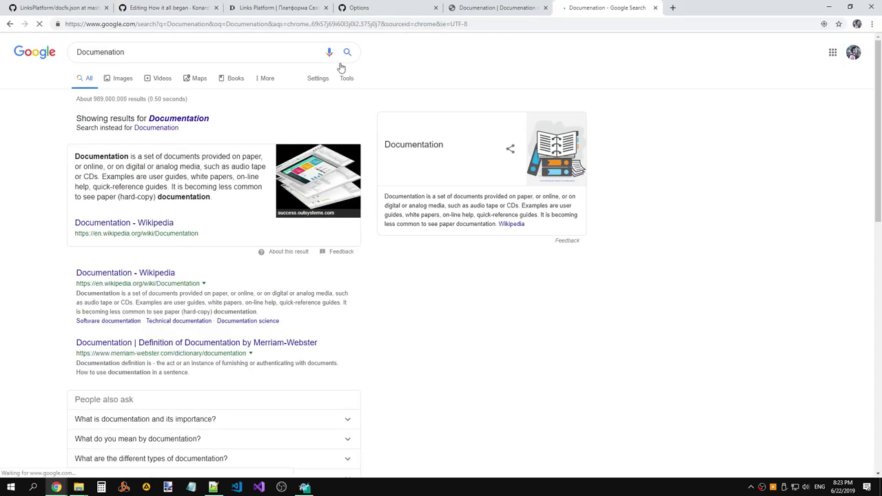
left_click(204, 120)
left_click_drag(142, 52, 75, 52)
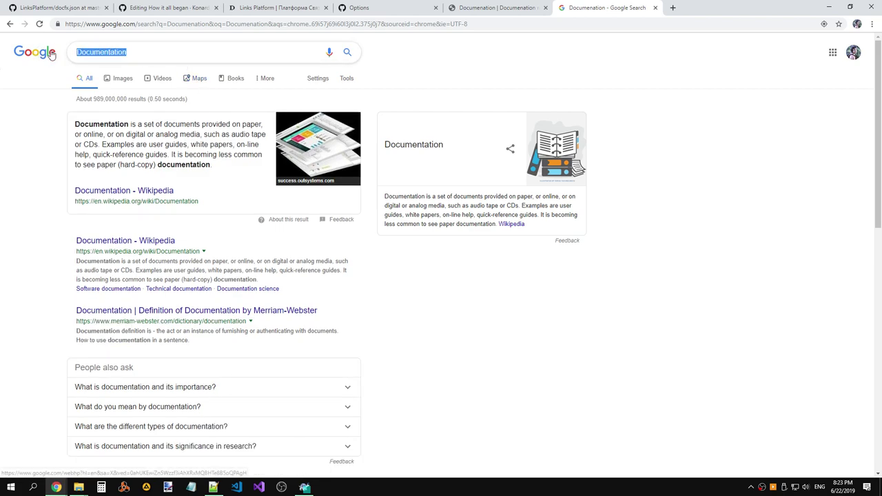
Return to the How it all began wiki editor and replace the repository name in the 5.png link target with Documentation.
left_click(501, 9)
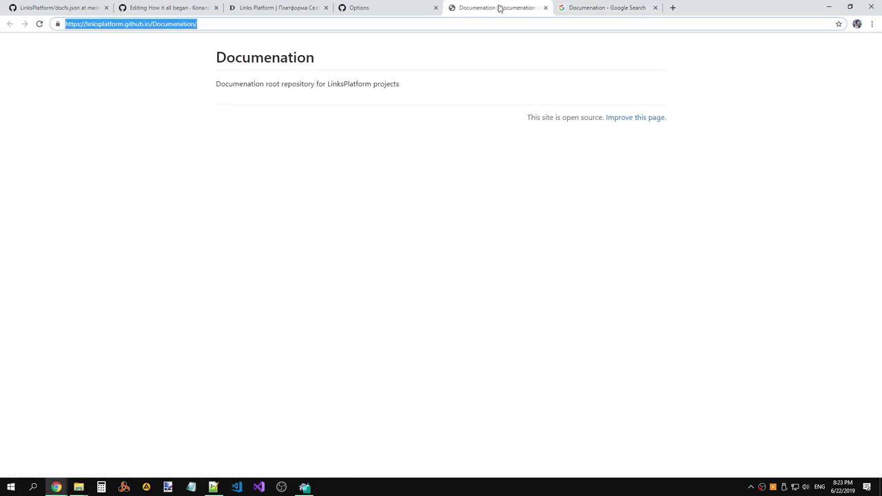
left_click(403, 7)
left_click(305, 9)
left_click(169, 9)
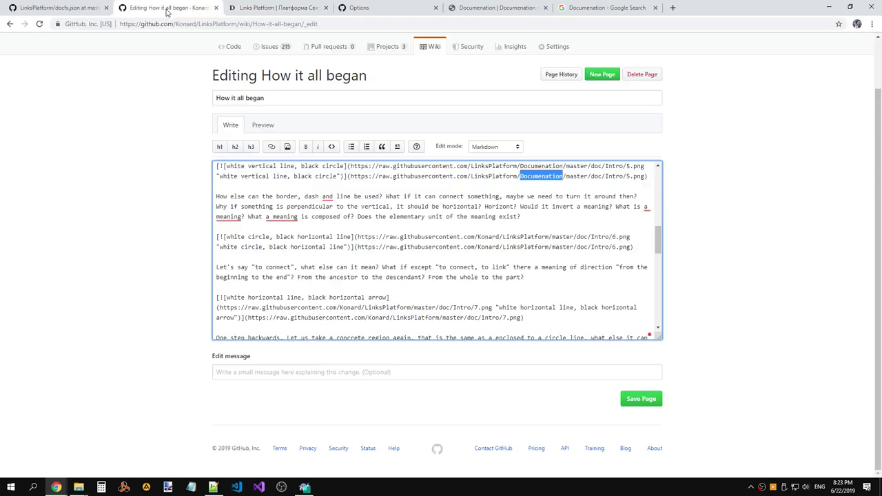
left_click(559, 178)
double_click(564, 176)
key("ctrl+v")
left_click_drag(528, 167, 563, 254)
Change the repository name in the 1.png link target to Documentation.
scroll(551, 230, "up", 3)
scroll(551, 230, "up", 1)
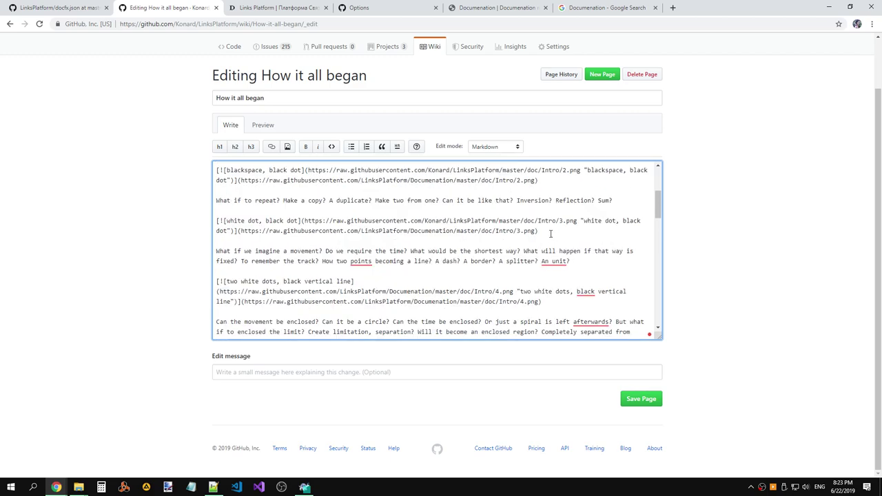
scroll(552, 242, "up", 2)
left_click(485, 211)
double_click(475, 211)
key("ctrl+v")
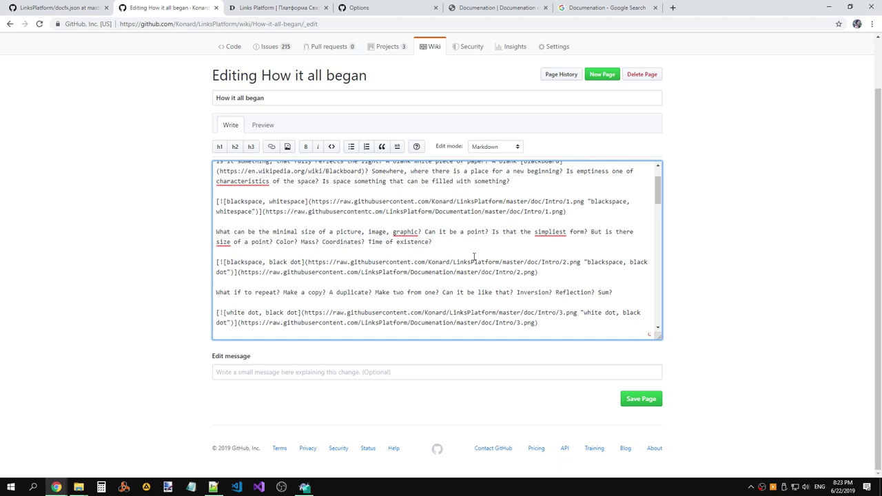
Change the repository name in the 2.png link target to Documentation and save the wiki page.
scroll(474, 257, "up", 1)
scroll(523, 258, "down", 1)
double_click(434, 275)
key("ctrl+v")
left_click(641, 398)
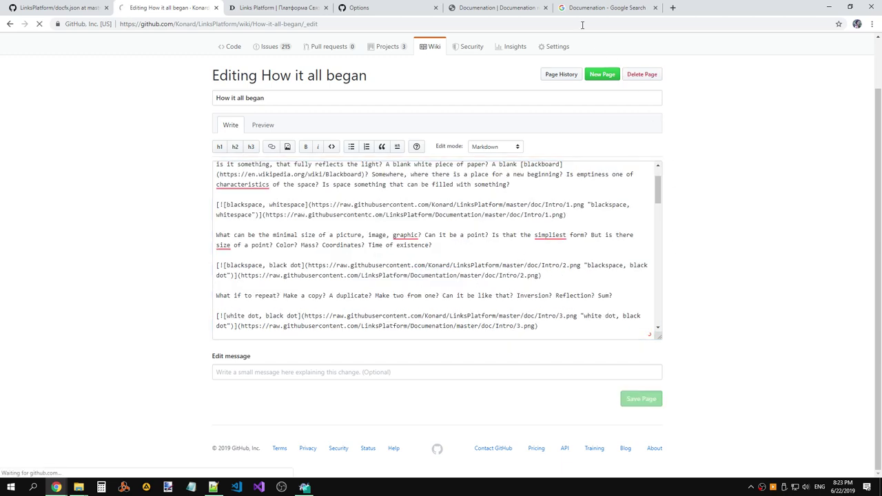
Rename the linksplatform/Documenation repository to Documentation in its settings.
left_click(502, 10)
left_click(390, 7)
left_click(510, 7)
left_click(410, 9)
left_click(492, 9)
left_click(389, 8)
scroll(405, 113, "up", 15)
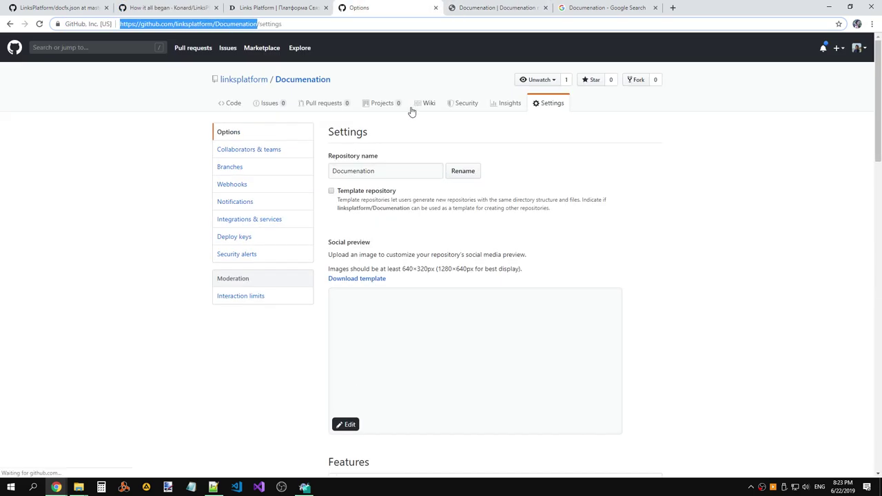
double_click(386, 171)
key("ctrl+v")
left_click(463, 176)
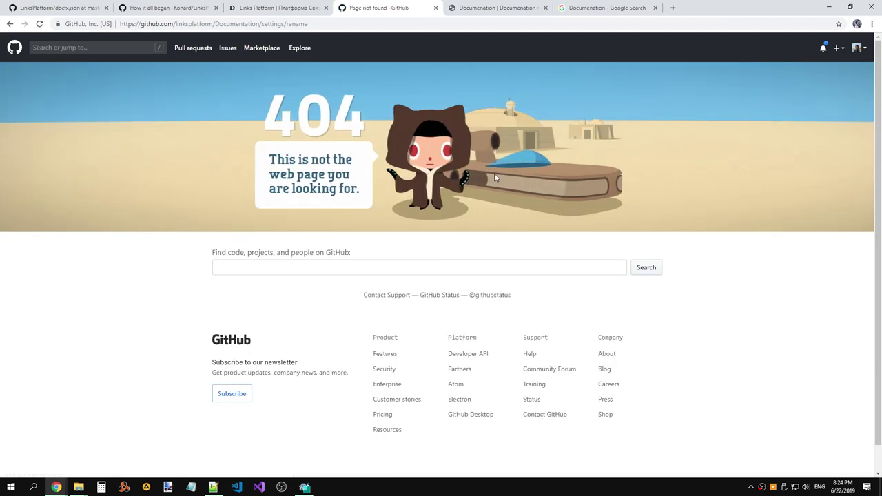
Go back and open the renamed Documentation repository from the linksplatform organization page.
left_click(9, 23)
left_click(421, 148)
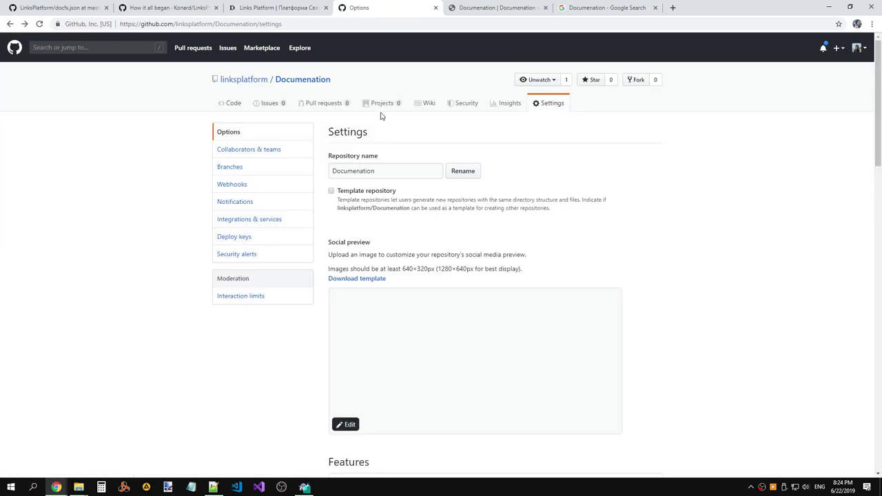
left_click(245, 80)
left_click(241, 310)
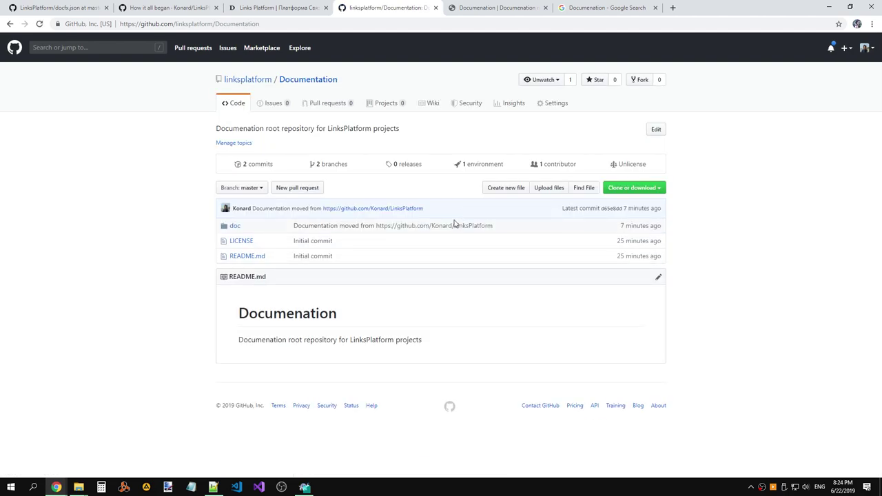
Change the README.md heading to "Documenatation" and commit directly to the master branch.
left_click(656, 278)
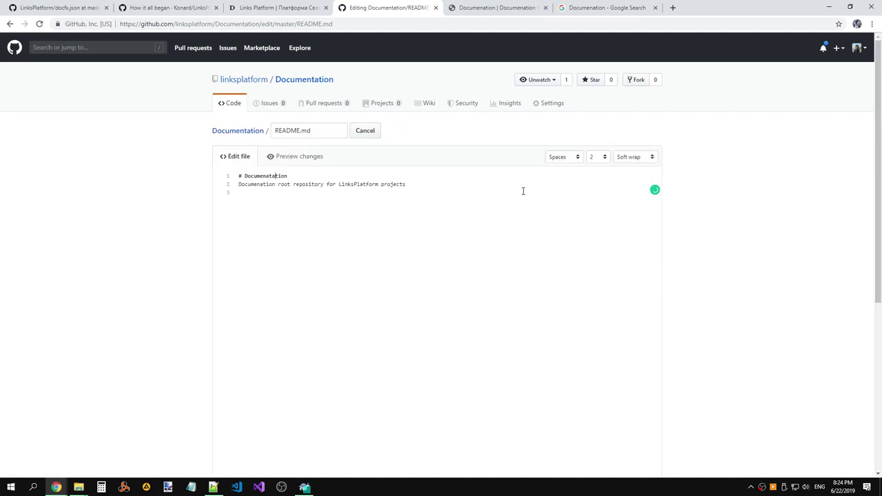
scroll(428, 222, "down", 5)
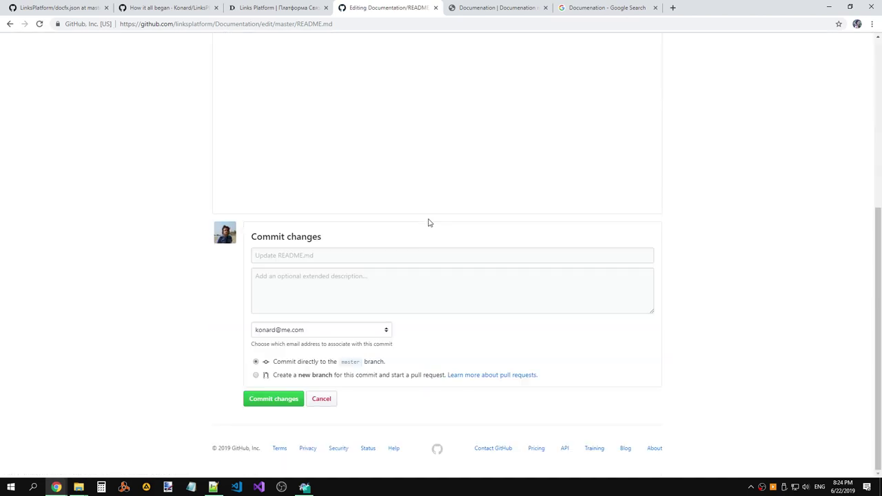
left_click(281, 398)
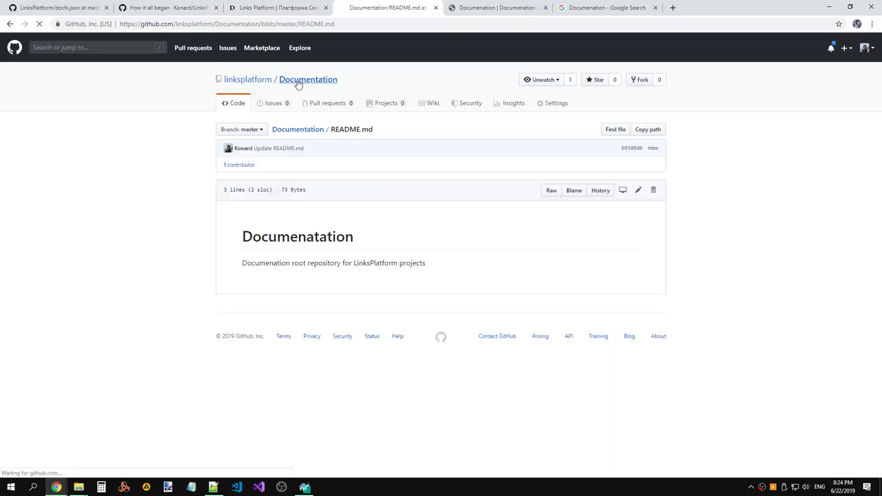
Set the repository description to "Documenatation root repository for LinksPlatform projects" and save it.
left_click(321, 88)
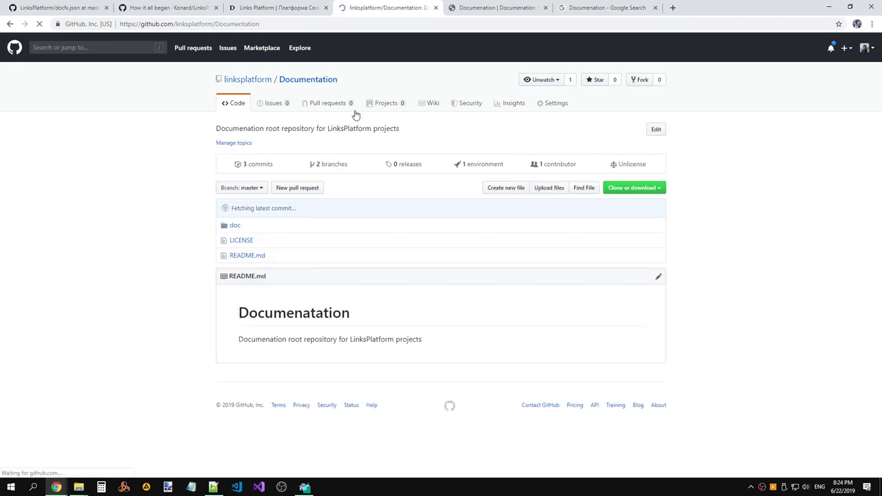
left_click(657, 130)
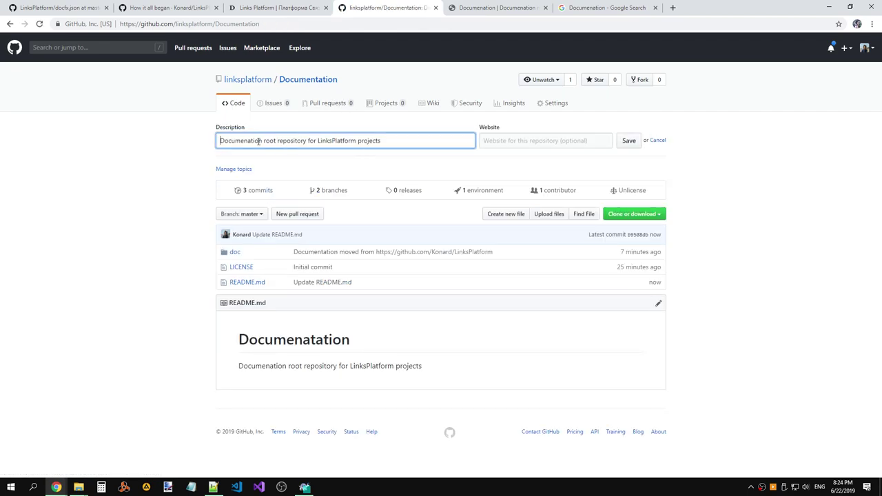
left_click(251, 140)
type("ta")
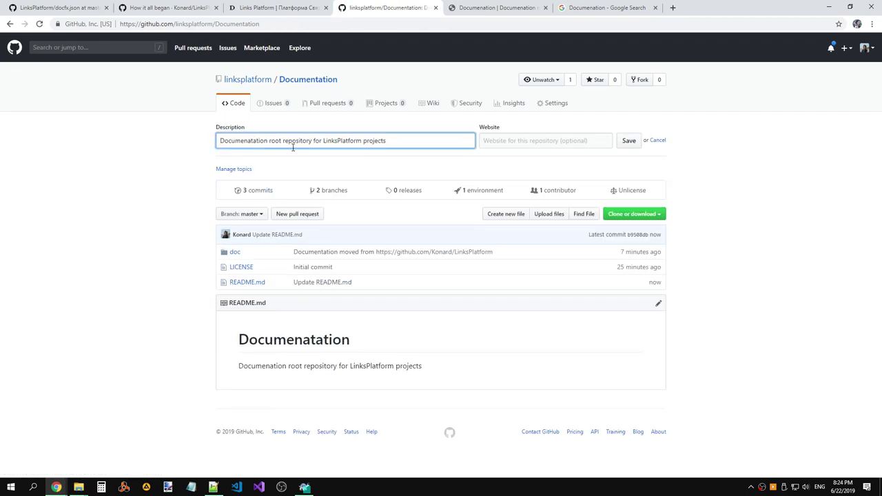
left_click(628, 142)
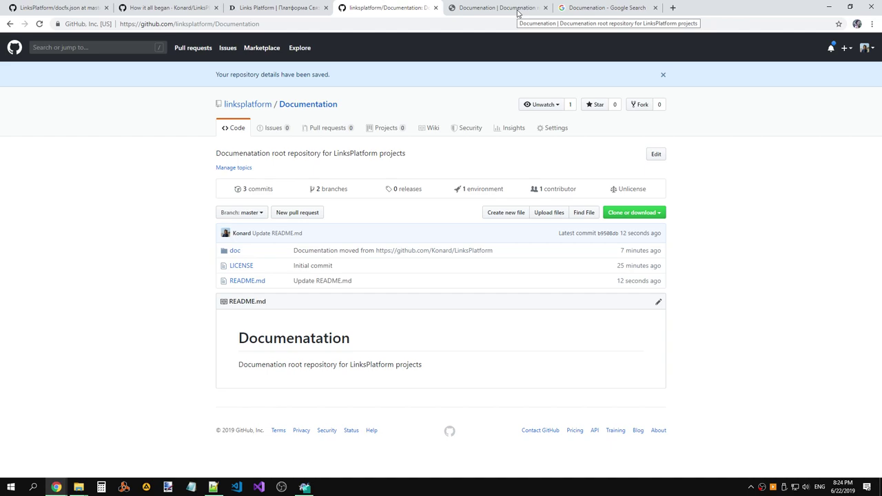
left_click(518, 12)
left_click(400, 21)
left_click(209, 24)
left_click(184, 24)
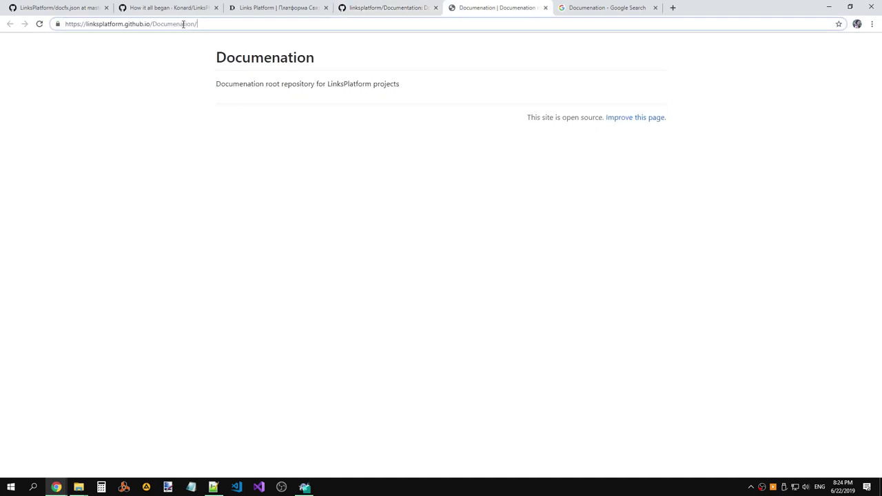
type("t")
key("Return")
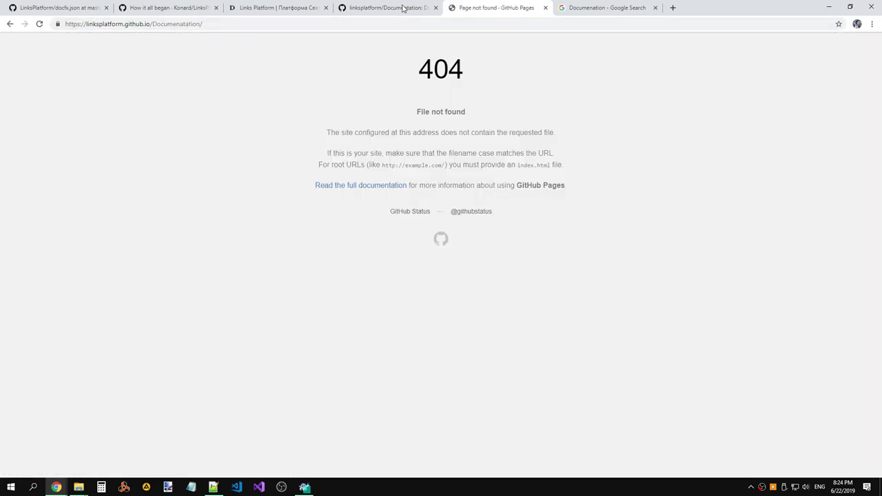
Find the GitHub Pages address in the Documentation repository's settings and open the published site in a new tab.
left_click(406, 7)
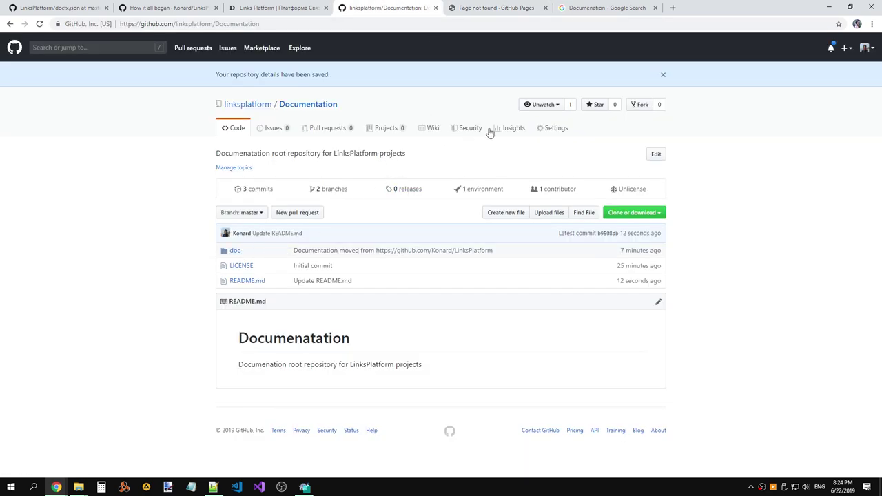
left_click(557, 129)
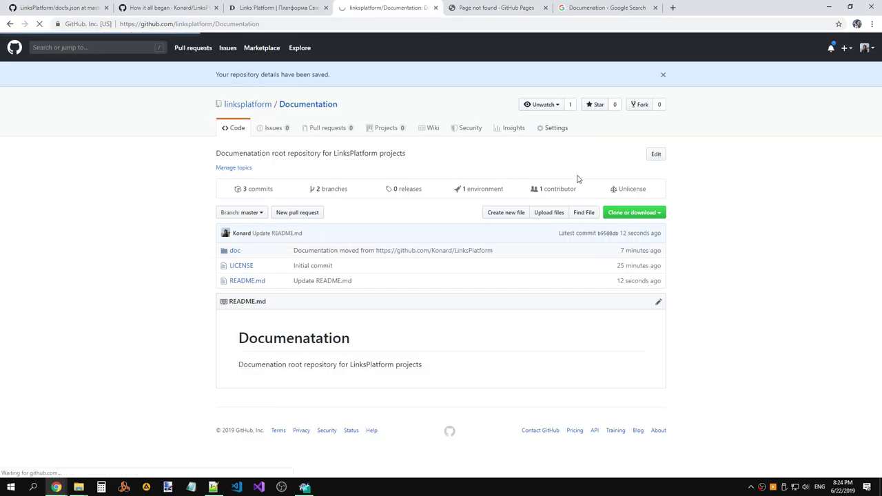
scroll(572, 176, "down", 9)
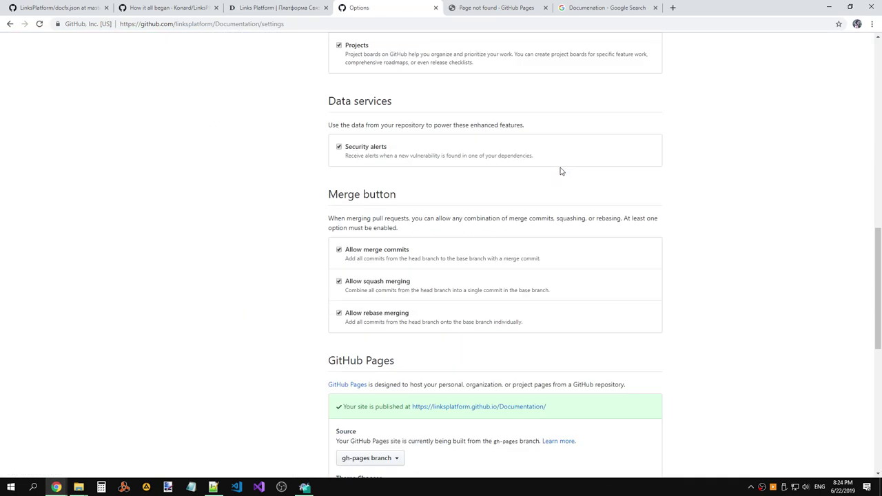
scroll(561, 170, "down", 5)
right_click(503, 86)
left_click(524, 92)
left_click(504, 9)
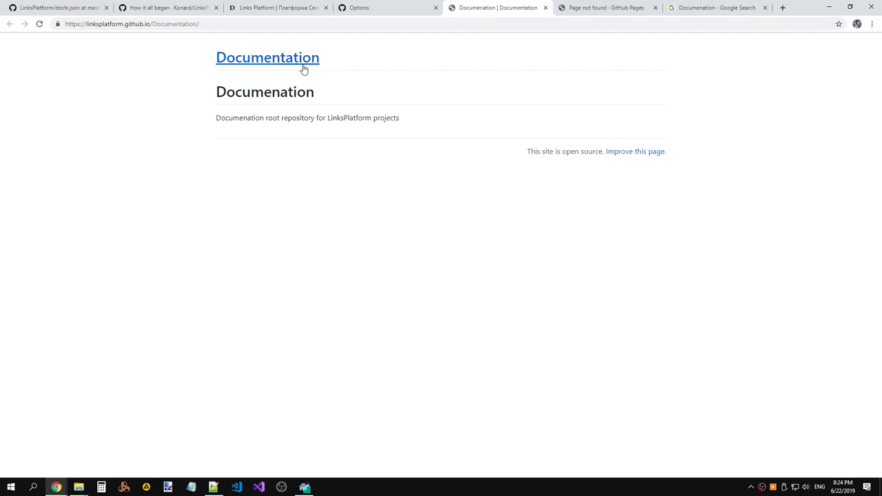
Change the README.md description line to "Documenatation root repository for LinksPlatform projects" and commit it to master.
left_click(417, 8)
left_click(289, 11)
left_click(351, 8)
left_click(482, 10)
left_click(410, 7)
scroll(494, 168, "up", 3)
scroll(491, 312, "up", 10)
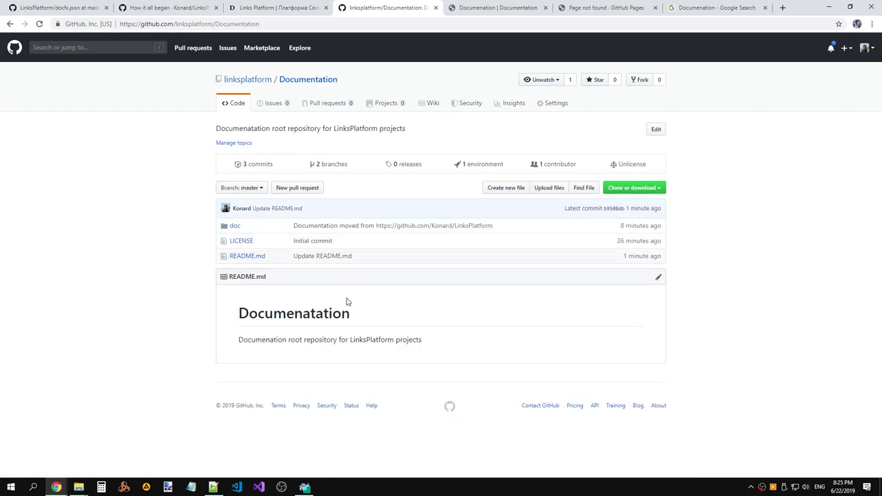
left_click(663, 279)
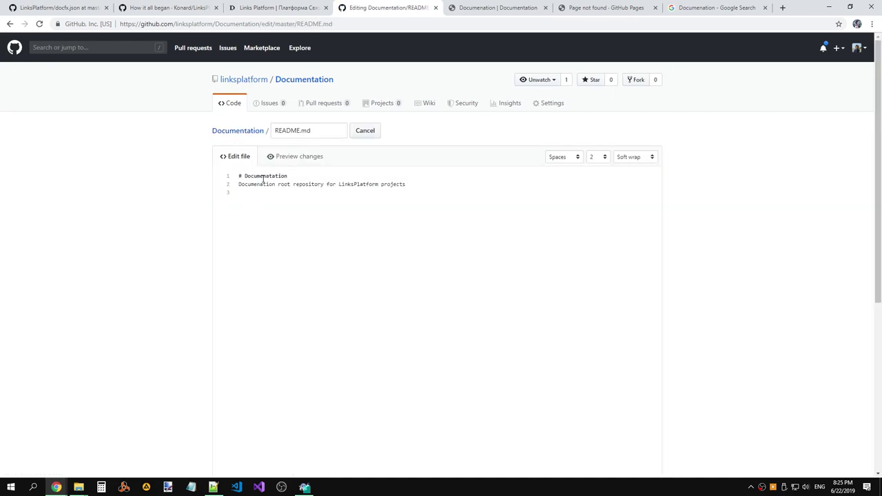
left_click(264, 184)
type("ta")
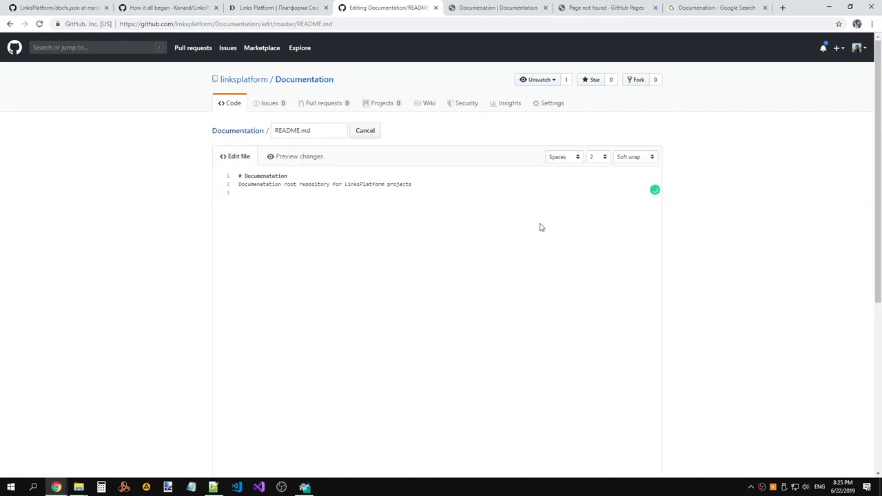
scroll(540, 228, "down", 10)
left_click(290, 405)
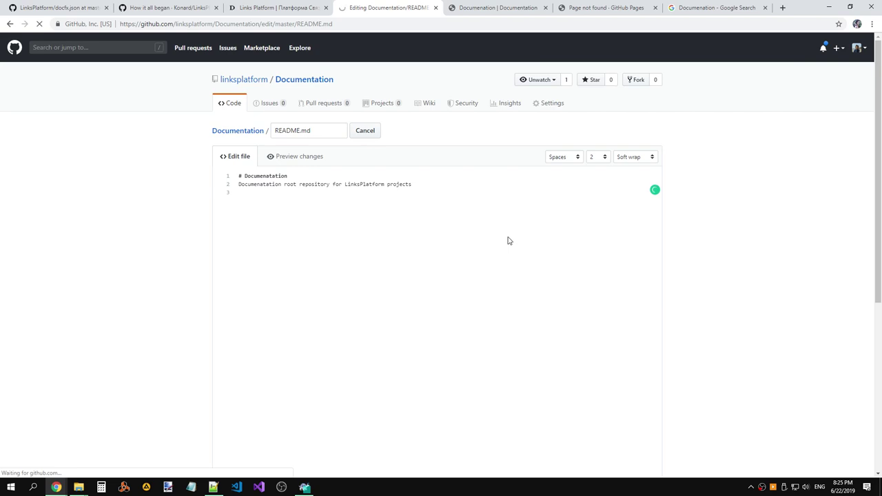
Check the published site and switch the Documentation repository to its gh-pages branch.
left_click(493, 7)
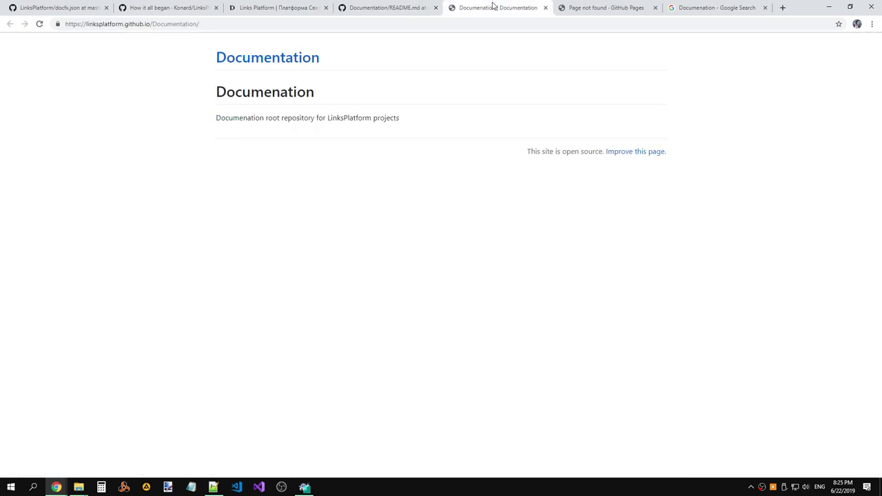
left_click(389, 8)
left_click(298, 129)
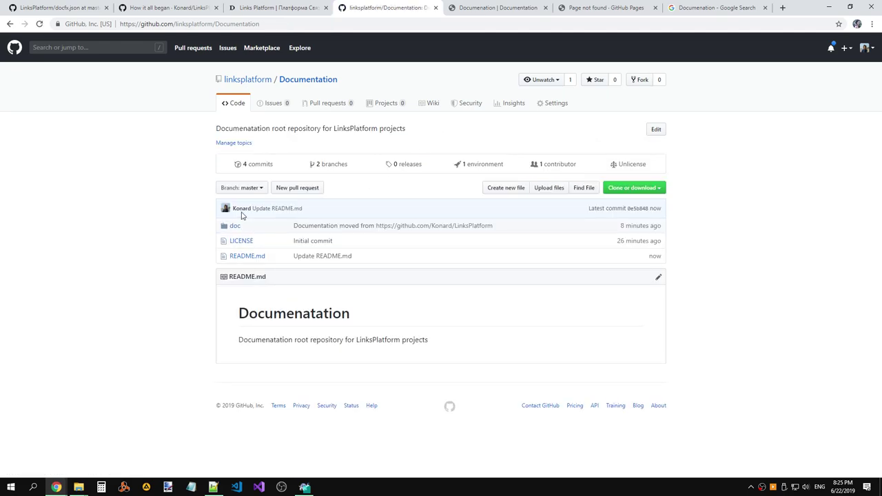
left_click(261, 191)
left_click(242, 256)
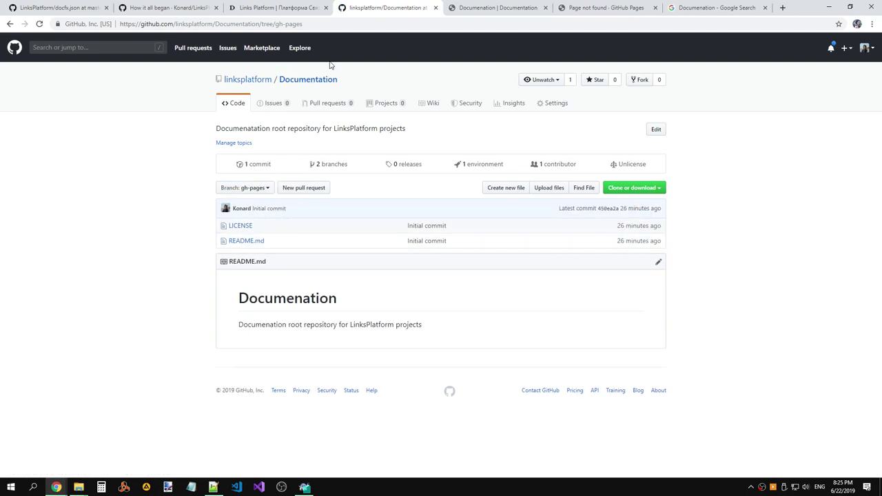
Open Travis CI in a new tab and view the LinksPlatform build history.
left_click(782, 8)
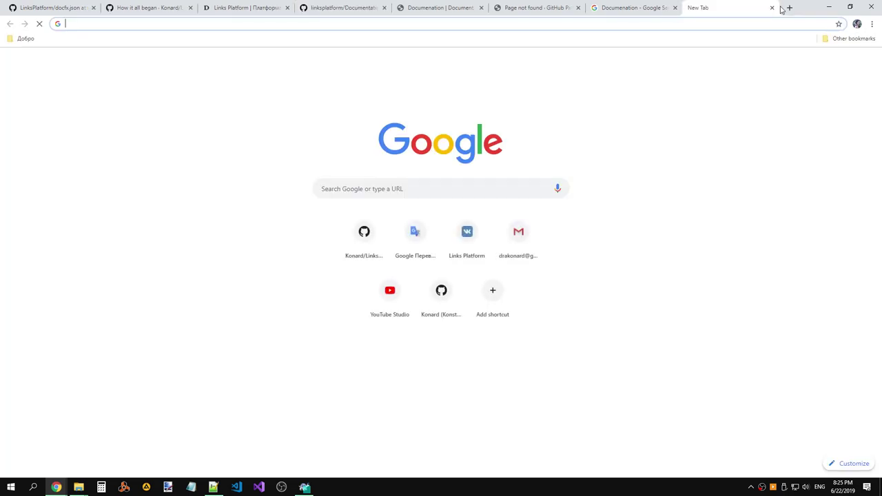
type("travis")
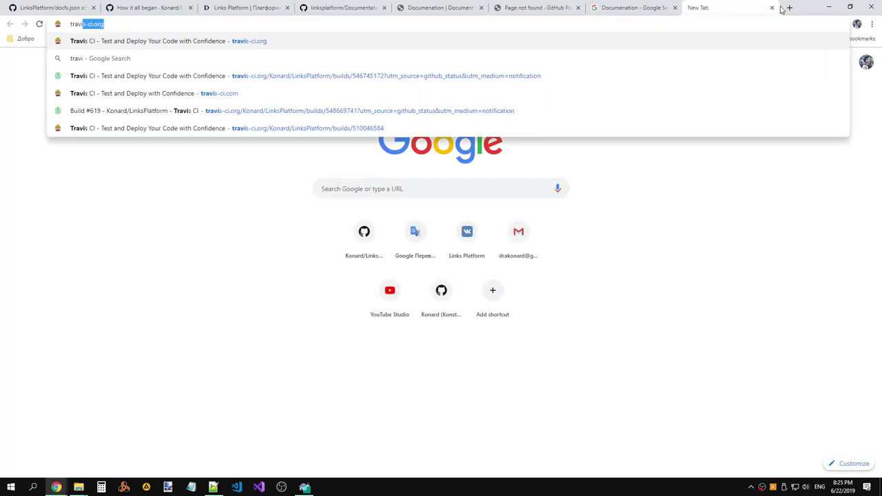
key("Return")
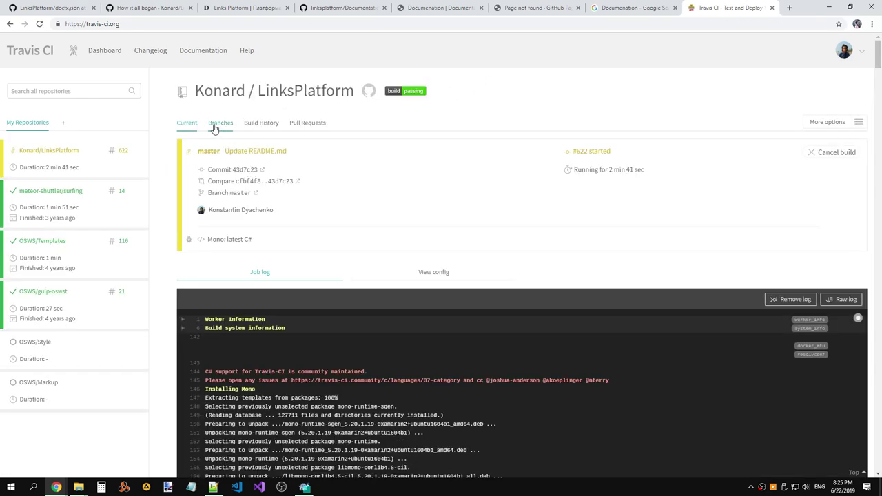
left_click(263, 124)
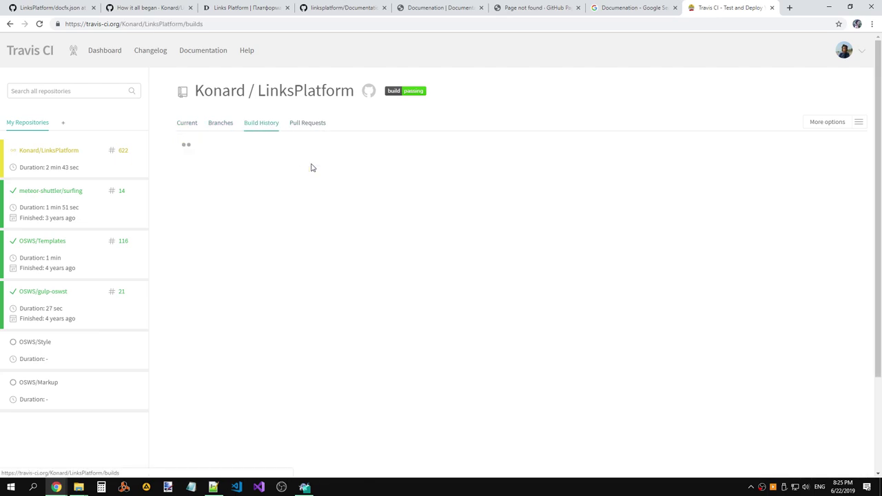
scroll(337, 186, "down", 1)
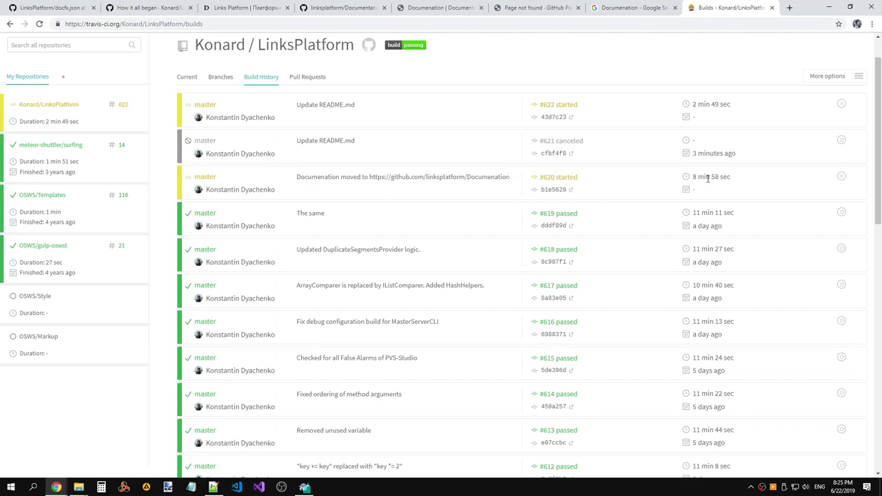
Examine the job log of build #620 on Travis CI, return to the build history and close the tab.
left_click(206, 181)
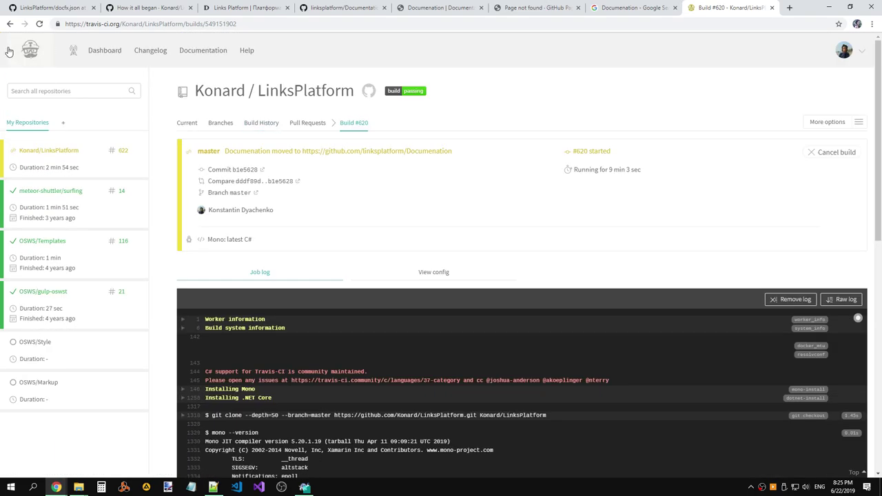
left_click(10, 24)
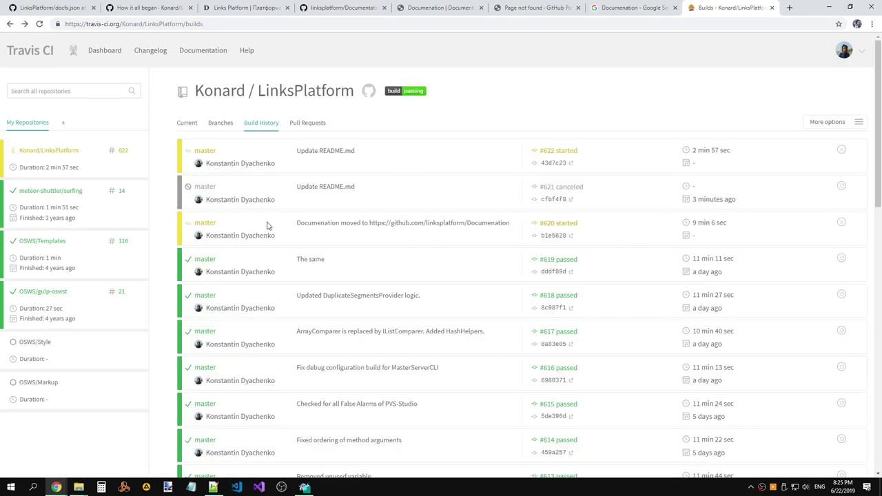
left_click(214, 225)
scroll(386, 217, "down", 5)
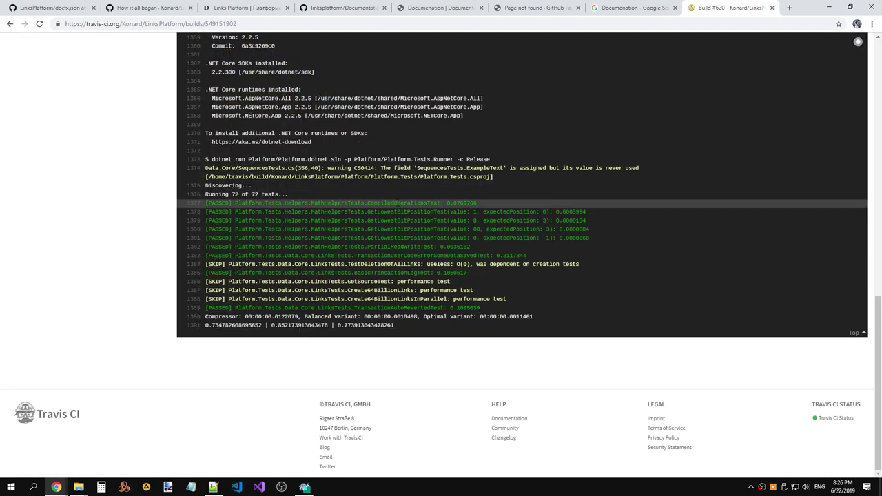
scroll(396, 203, "up", 10)
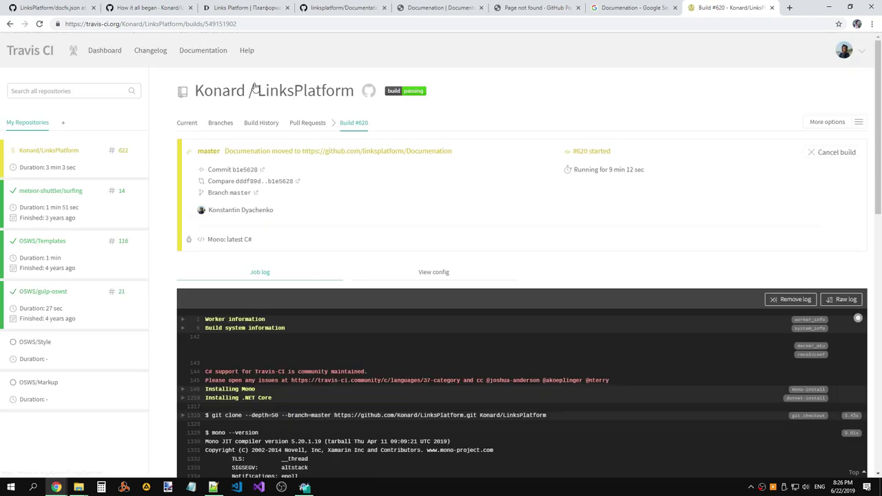
left_click(10, 23)
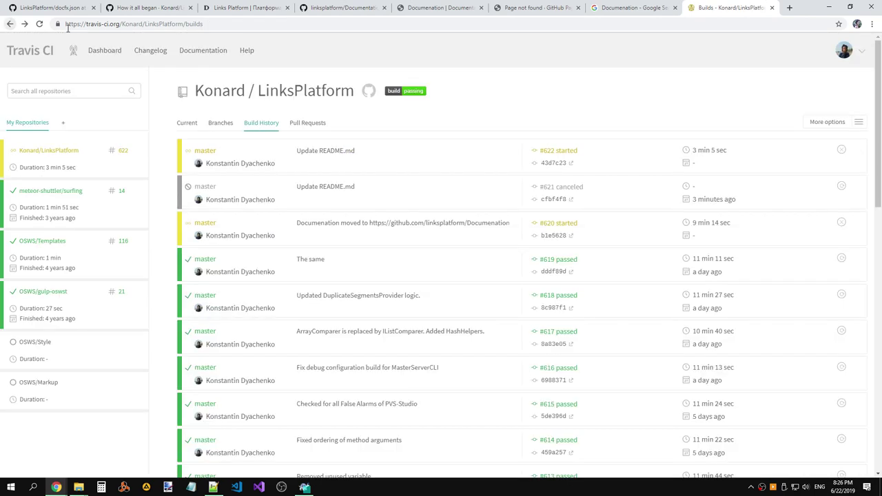
left_click(772, 8)
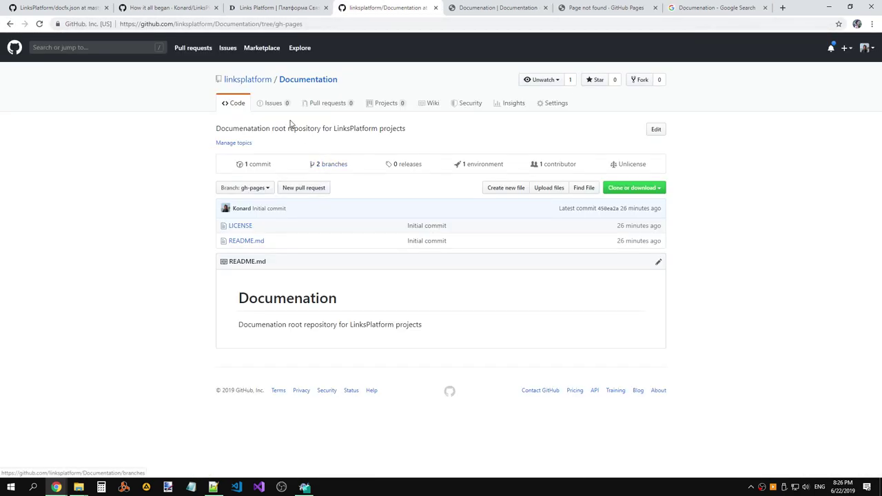
Change the heading and description in the gh-pages branch's README.md to use "Documenatation" and commit the change.
left_click(657, 263)
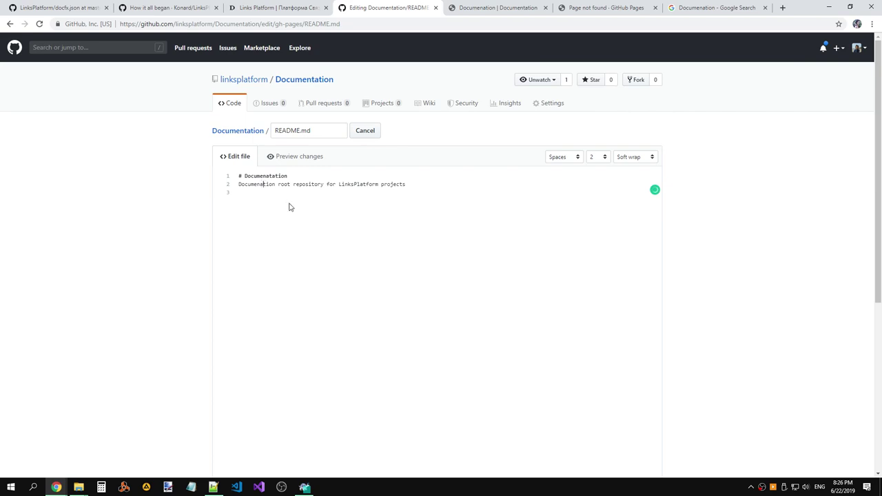
scroll(572, 271, "down", 5)
left_click(274, 399)
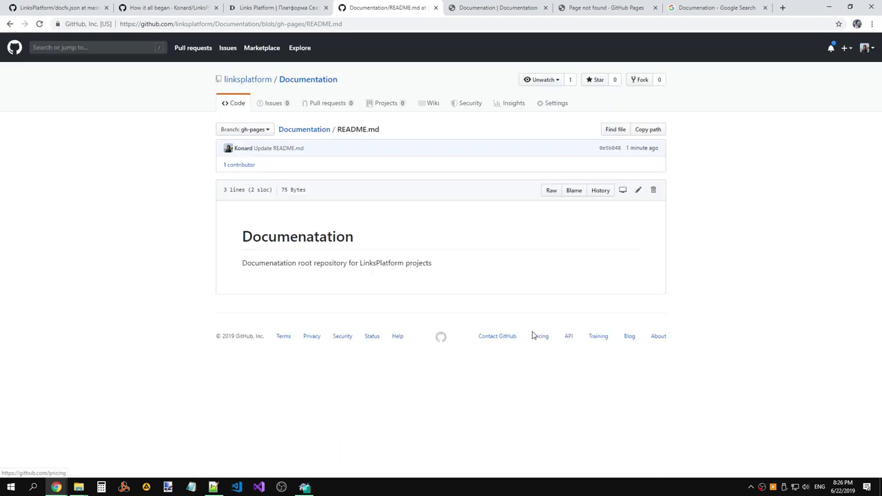
left_click(248, 80)
left_click(499, 12)
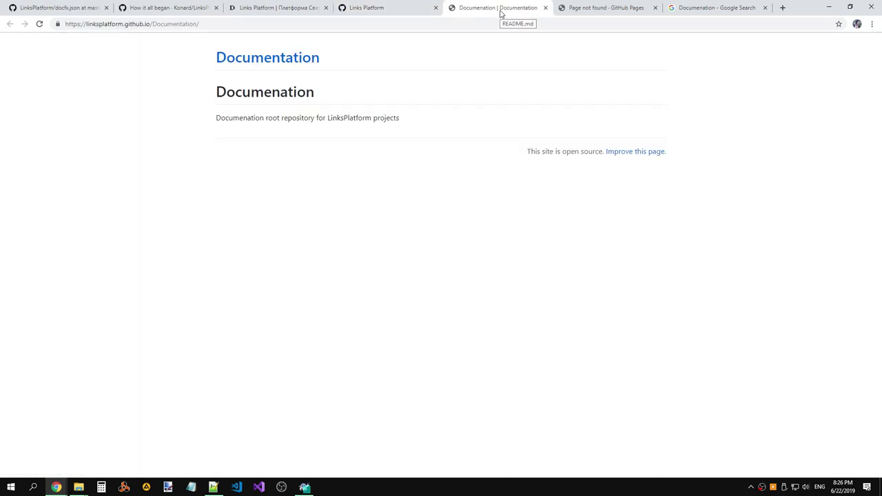
left_click(490, 24)
left_click(211, 24)
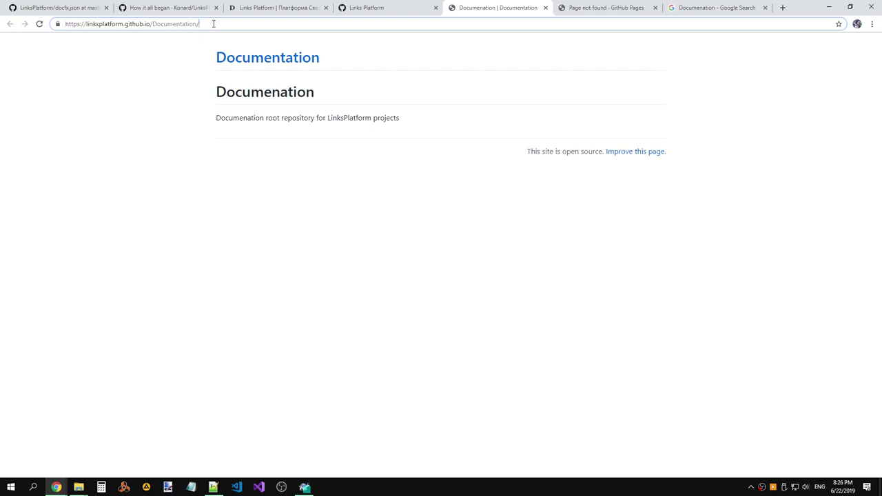
key("Return")
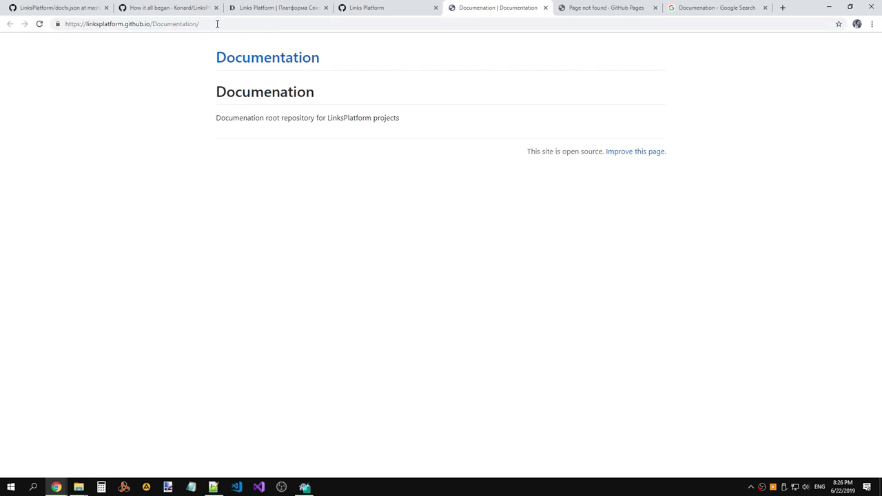
Open the Documentation repository from the organization page and select its README heading to compare the spelling.
left_click(395, 10)
left_click(262, 312)
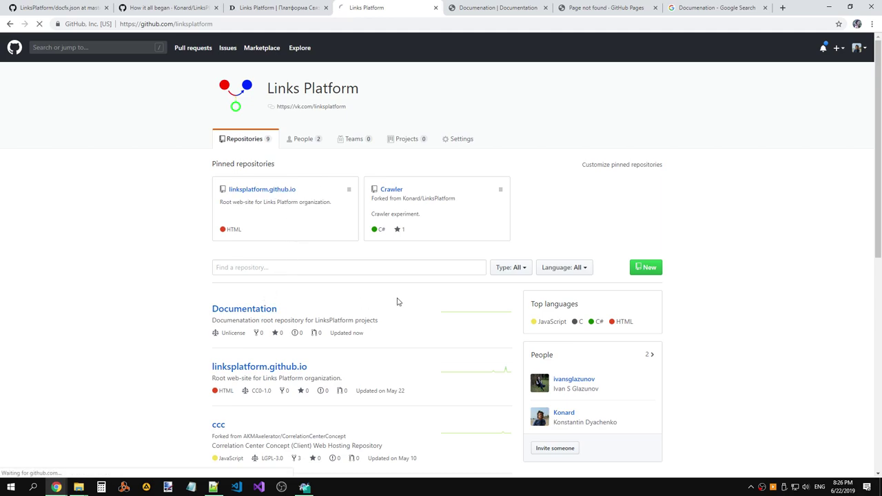
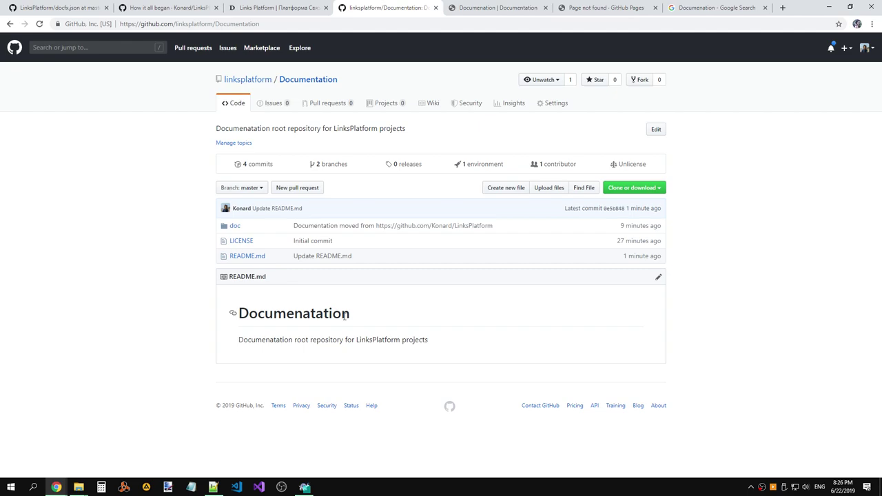
double_click(347, 316)
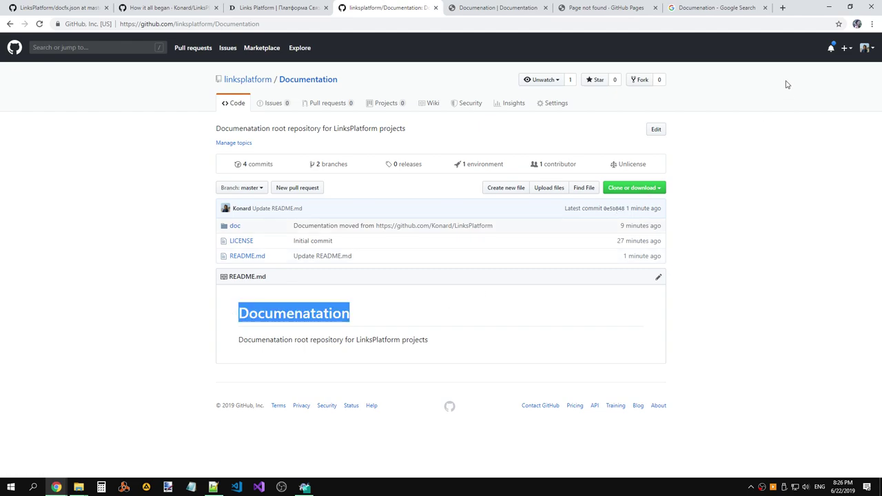
Search Google for "Documentation" and open the Wikipedia article to check the word's spelling.
left_click(783, 8)
type("Co")
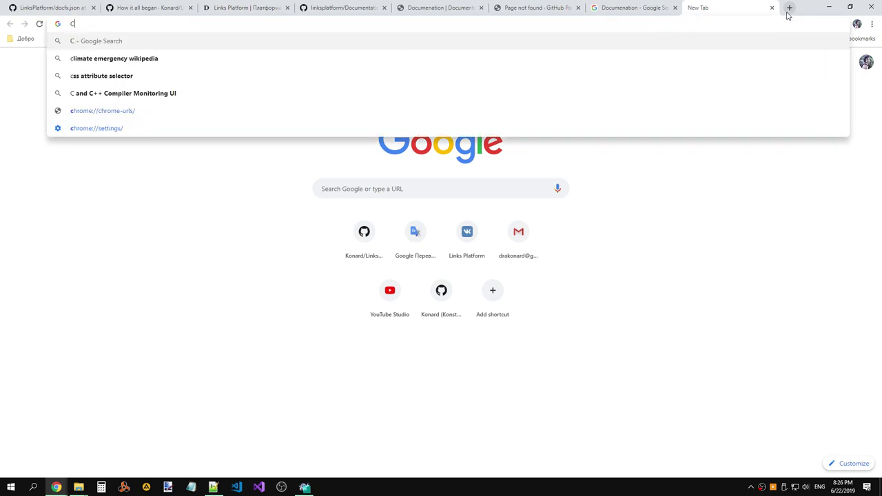
key("BackSpace")
key("BackSpace")
key("BackSpace")
type("Docume")
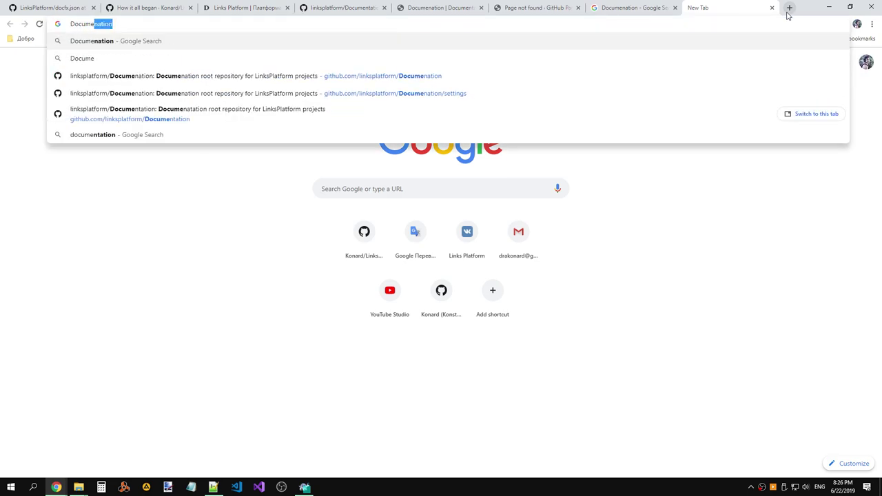
type("ntation")
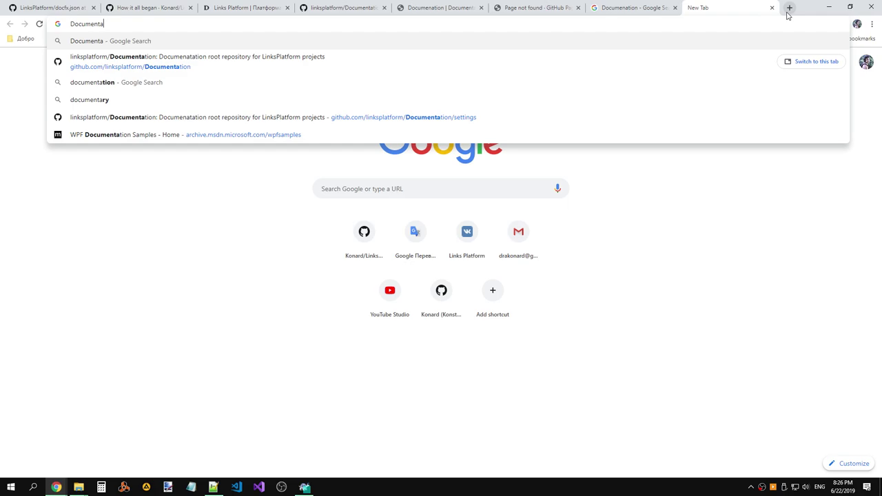
key("Return")
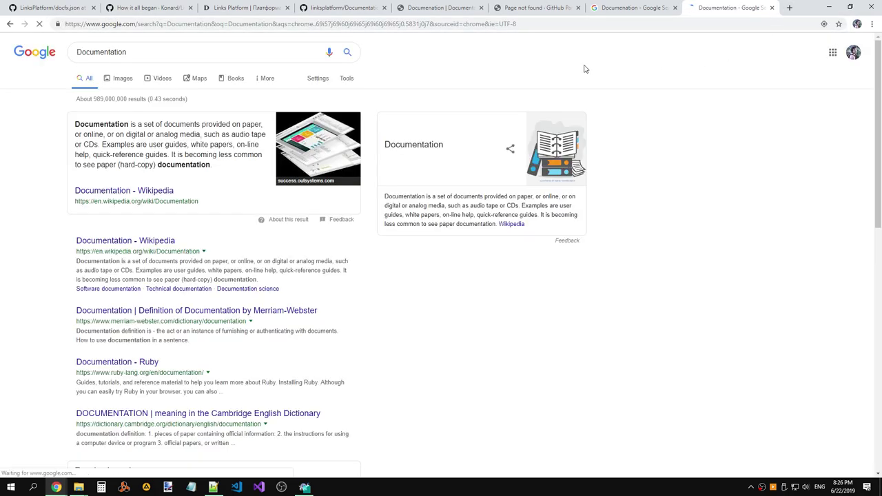
left_click(161, 241)
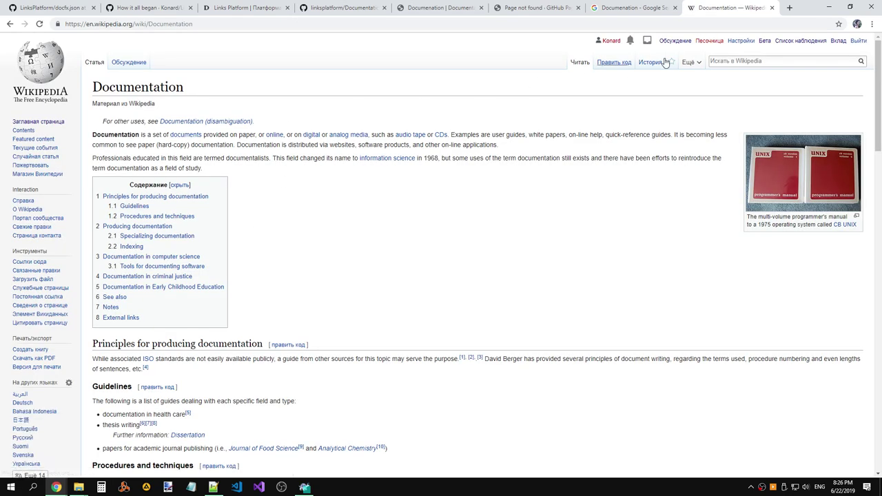
double_click(120, 134)
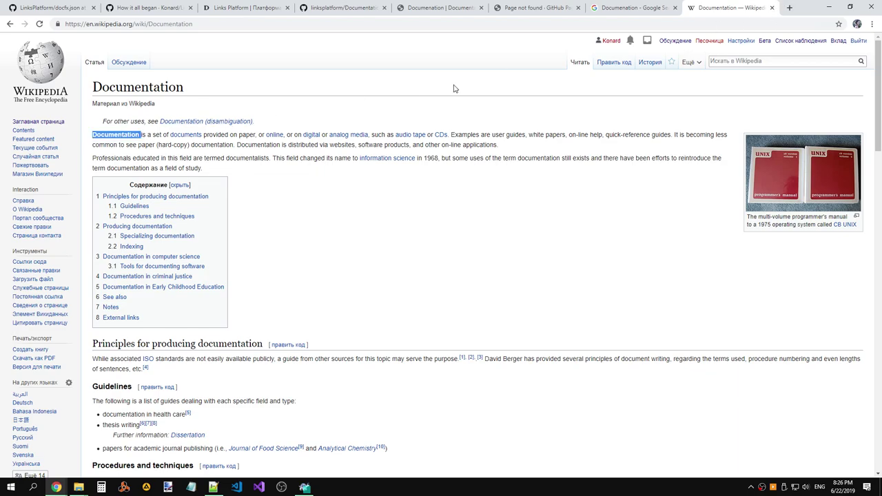
Close the GitHub Pages 404 tab and return to the Documentation repository.
left_click(658, 7)
left_click(519, 8)
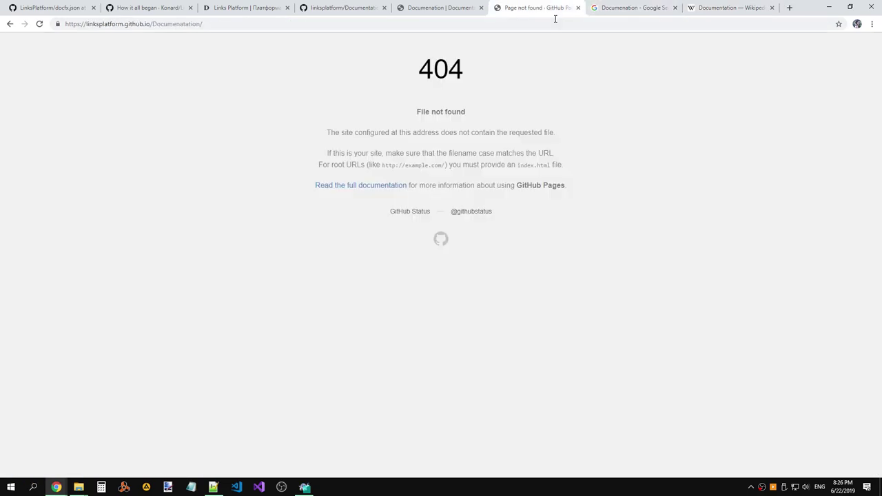
left_click(577, 8)
left_click(343, 8)
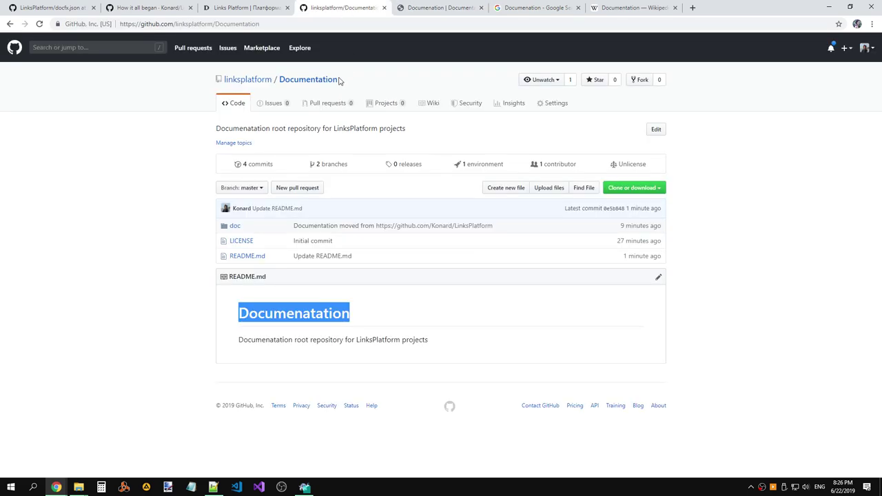
Open the LinksPlatform repository's README.md for editing and change the repository name in the introduction animation link to Documenatation.
left_click(266, 7)
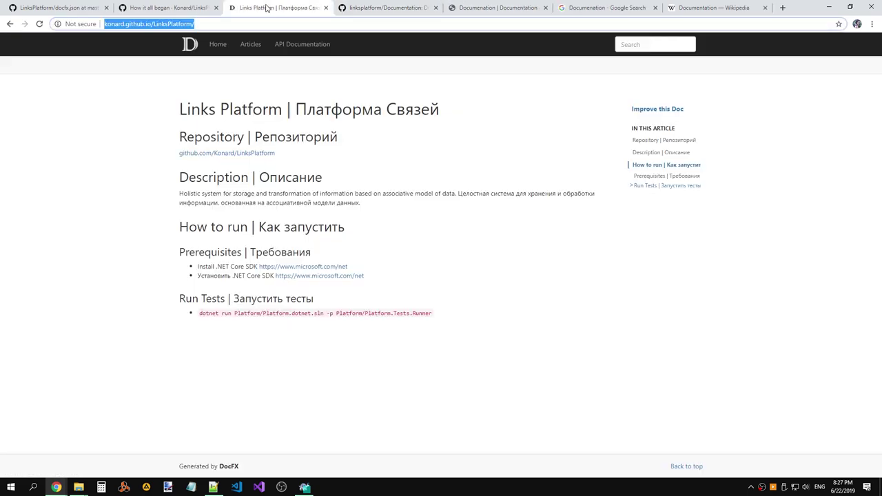
left_click(257, 153)
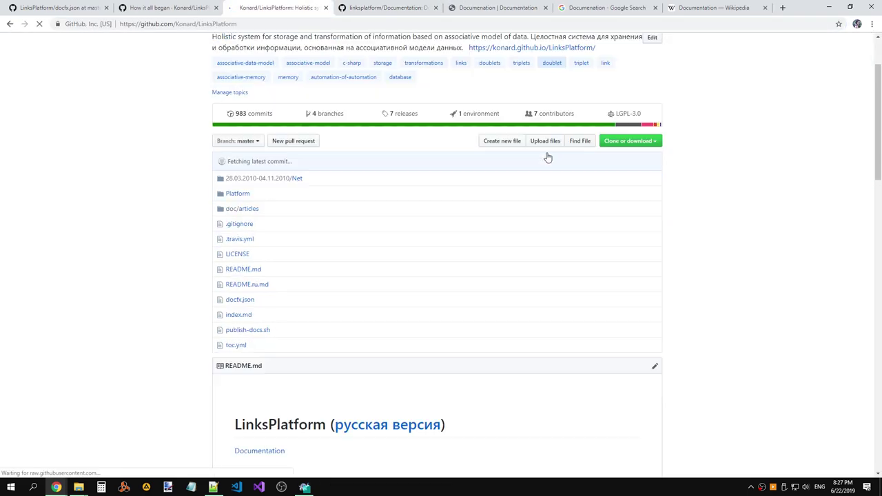
scroll(555, 154, "down", 4)
left_click(649, 143)
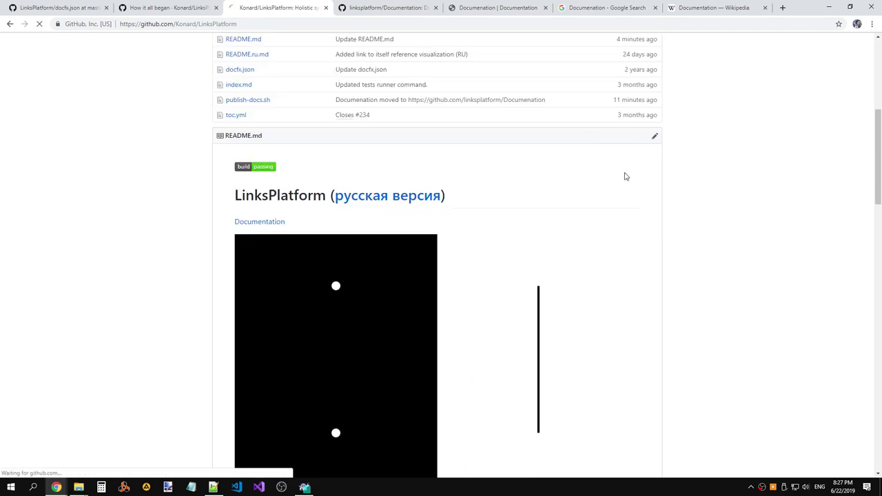
scroll(573, 200, "down", 2)
scroll(459, 240, "up", 2)
left_click(465, 225)
type("t")
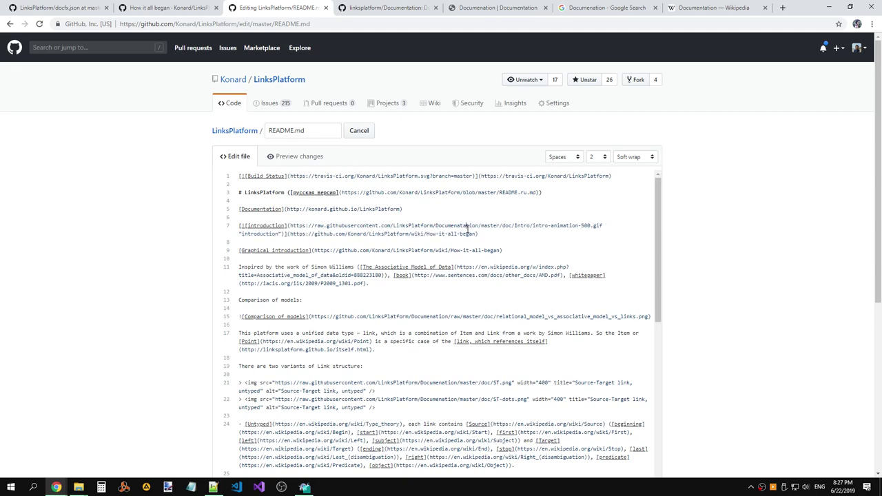
Copy the name Documenatation from the introduction link and replace the repository name in the comparison of models image link with it.
double_click(466, 226)
key("ctrl+c")
double_click(443, 316)
key("ctrl+v")
Change the repository name to Documenatation in the ST.png and ST-dots.png image links.
scroll(458, 286, "down", 1)
scroll(459, 286, "up", 1)
scroll(458, 286, "down", 2)
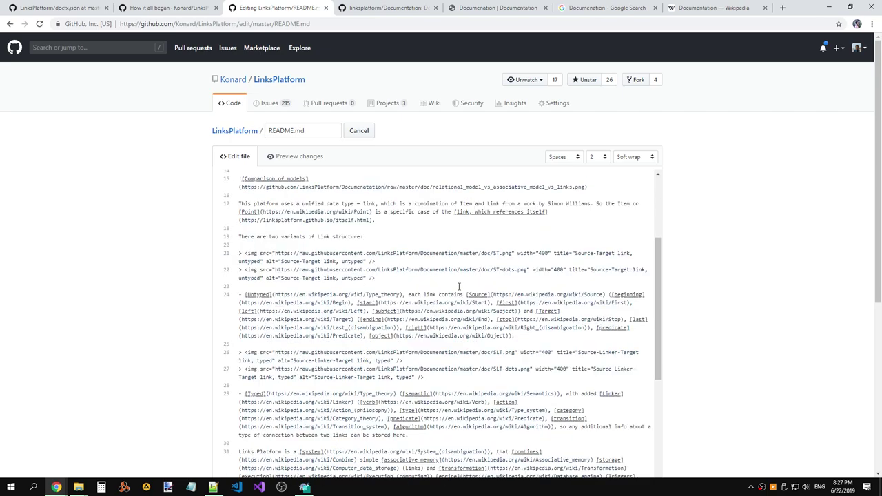
double_click(452, 253)
key("ctrl+v")
double_click(447, 270)
key("ctrl+v")
Change the repository name to Documenatation in the SLT.png and SLT-dots.png image links.
scroll(446, 289, "down", 1)
double_click(444, 260)
key("ctrl+v")
double_click(446, 277)
key("ctrl+v")
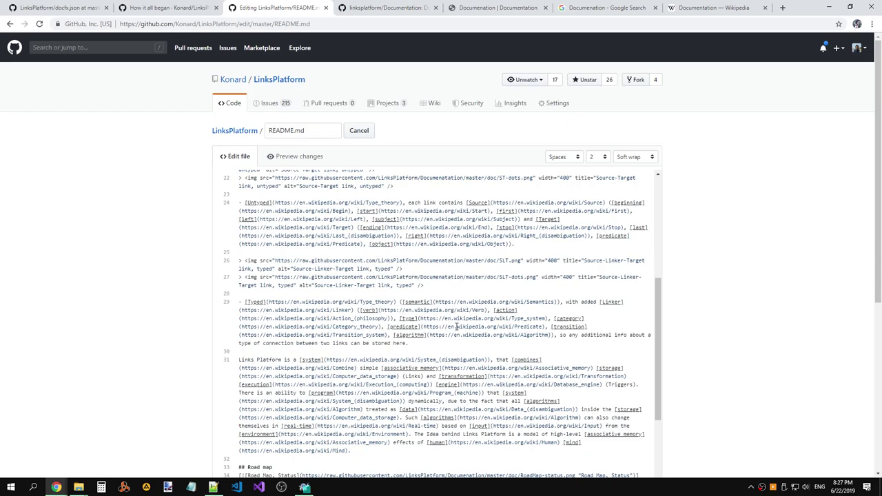
Change the repository name to Documenatation in the RoadMap-status.png image link under Road map.
scroll(457, 326, "down", 2)
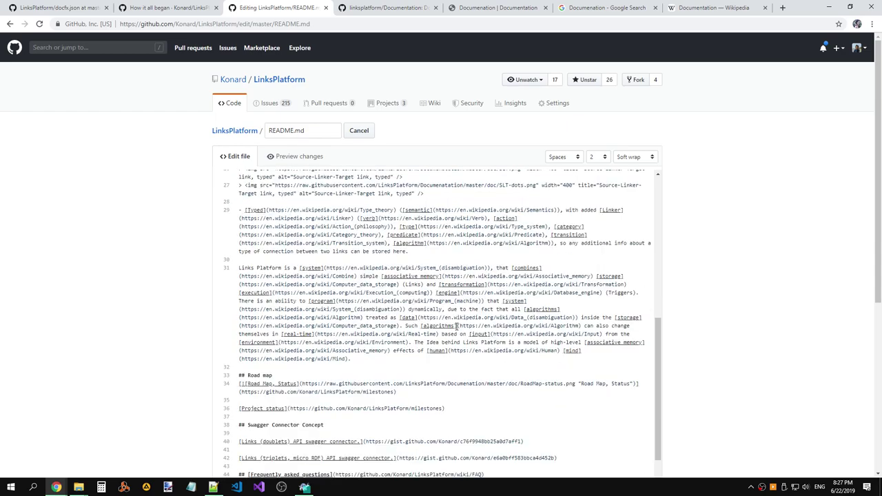
double_click(477, 337)
key("ctrl+v")
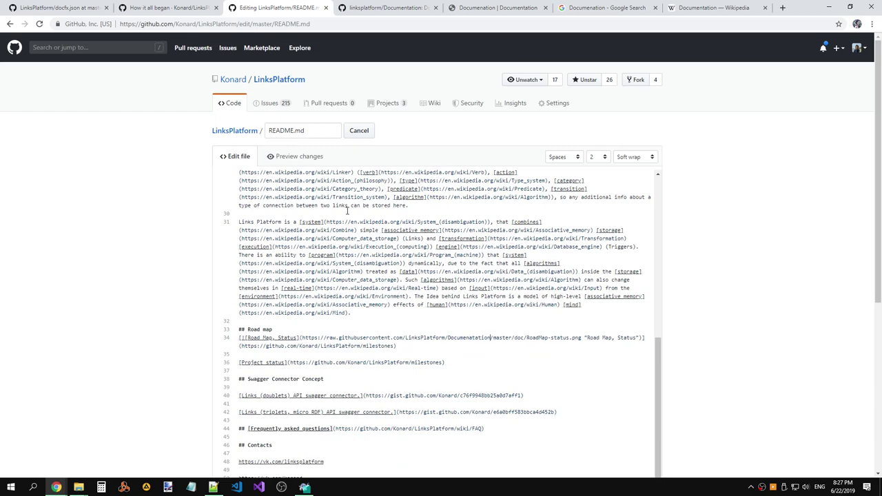
Preview the README.md changes and open the first Source-Target link image, ST.png, in a separate browser tab.
left_click(300, 156)
scroll(490, 242, "down", 3)
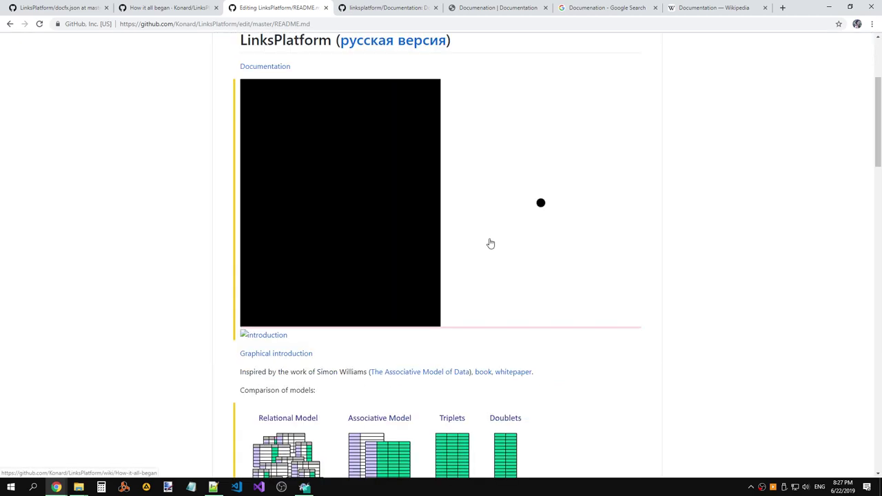
scroll(490, 243, "down", 8)
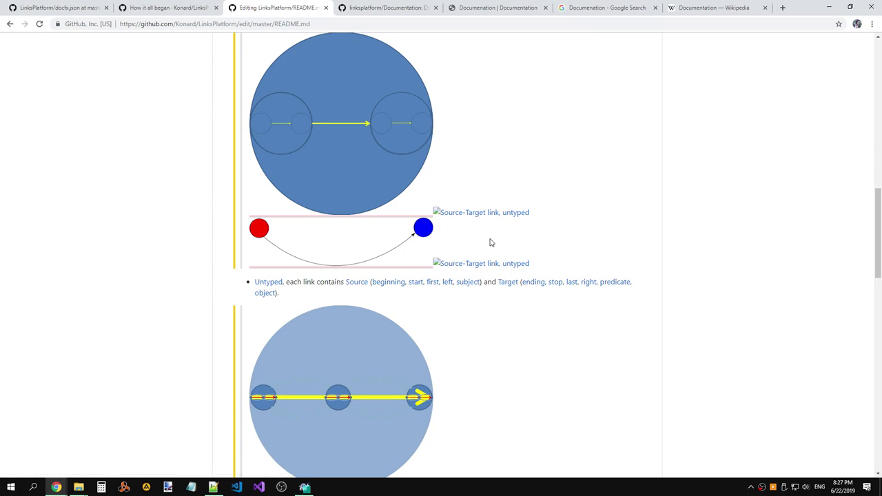
scroll(490, 242, "up", 3)
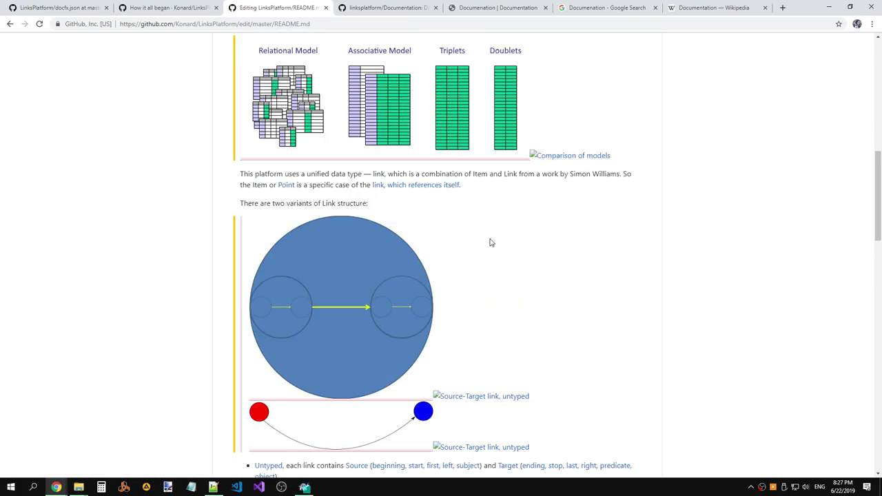
right_click(494, 399)
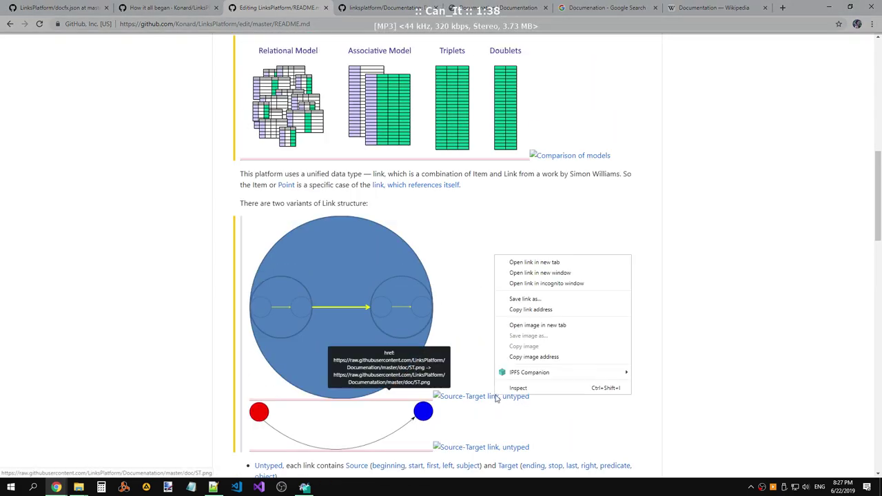
left_click(551, 270)
left_click(337, 10)
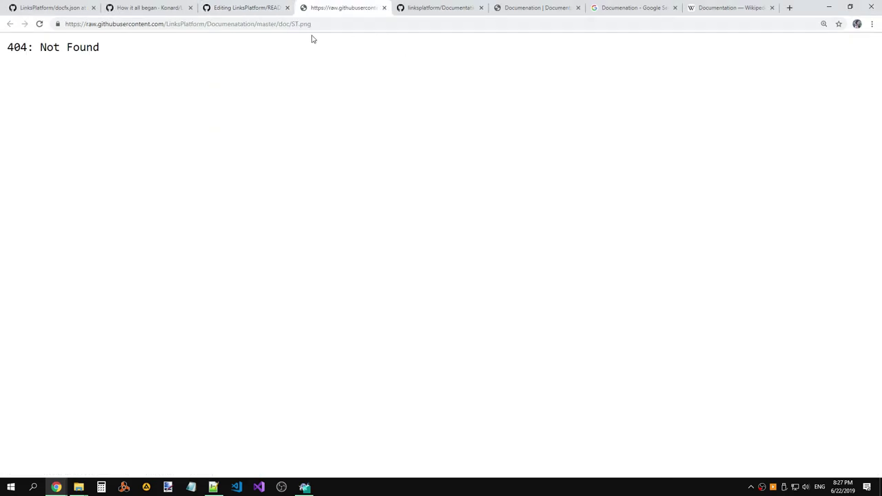
Shorten the ST.png raw address to the Documenatation repository's master/ path, load it, and close that browser tab.
left_click(257, 26)
left_click(259, 26)
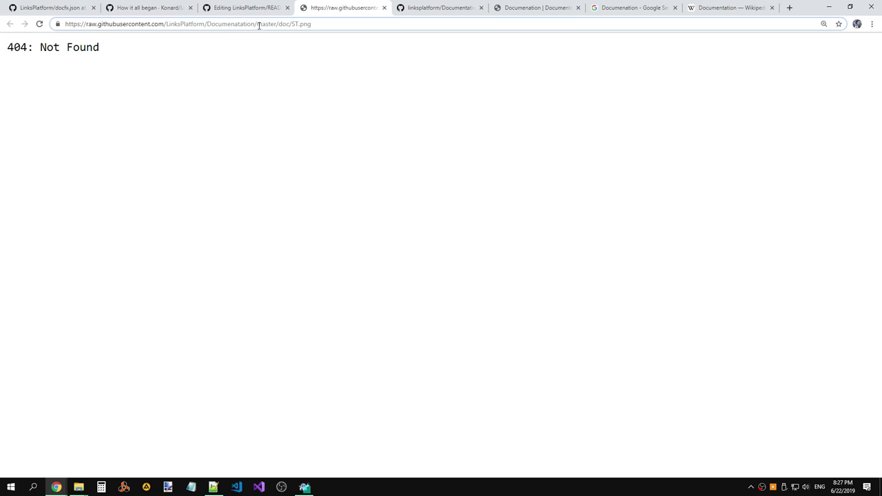
left_click_drag(278, 24, 352, 24)
key("BackSpace")
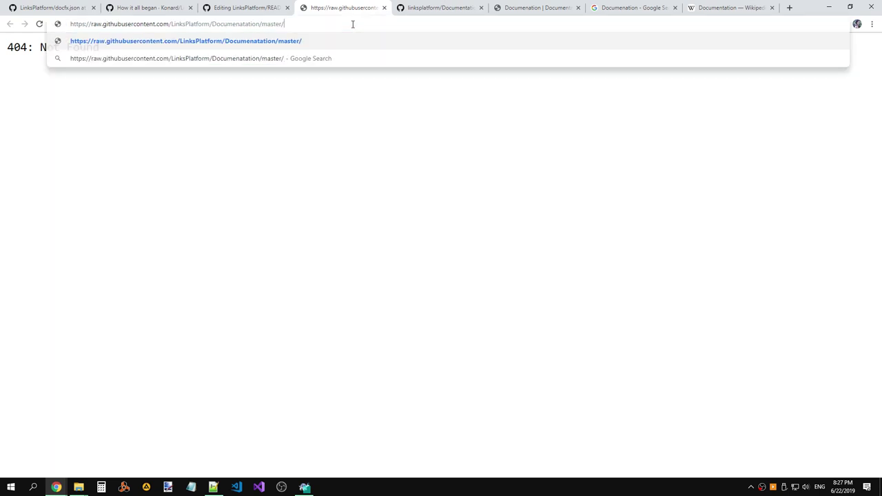
key("Return")
left_click(325, 25)
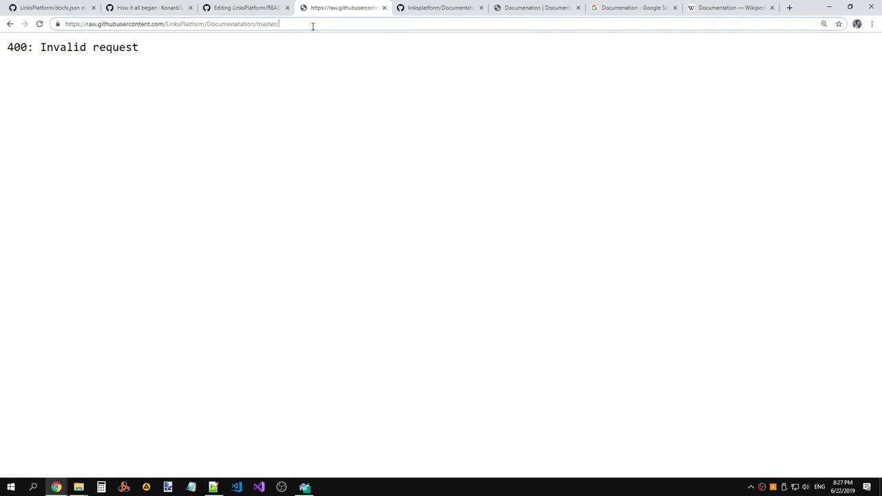
left_click(383, 7)
Browse the doc folder of the linksplatform/Documentation repository and open the raw version of links-en.png.
left_click(246, 13)
left_click(323, 11)
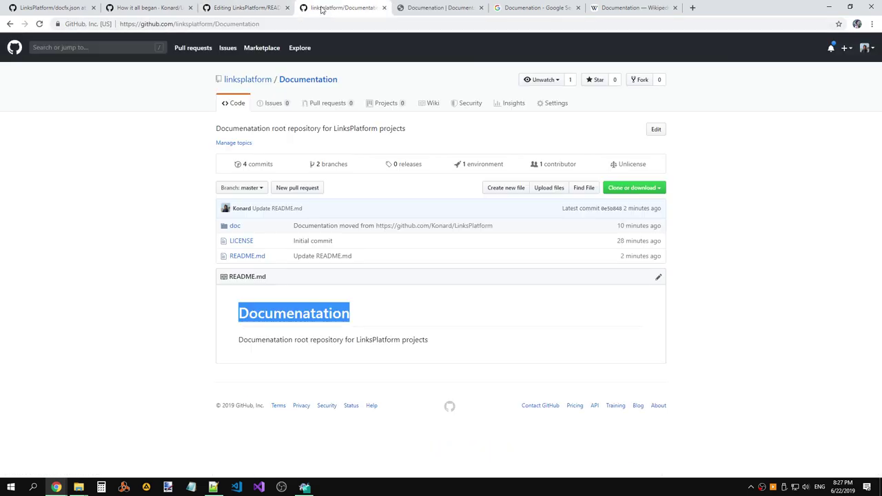
mouse_move(279, 84)
left_click(416, 172)
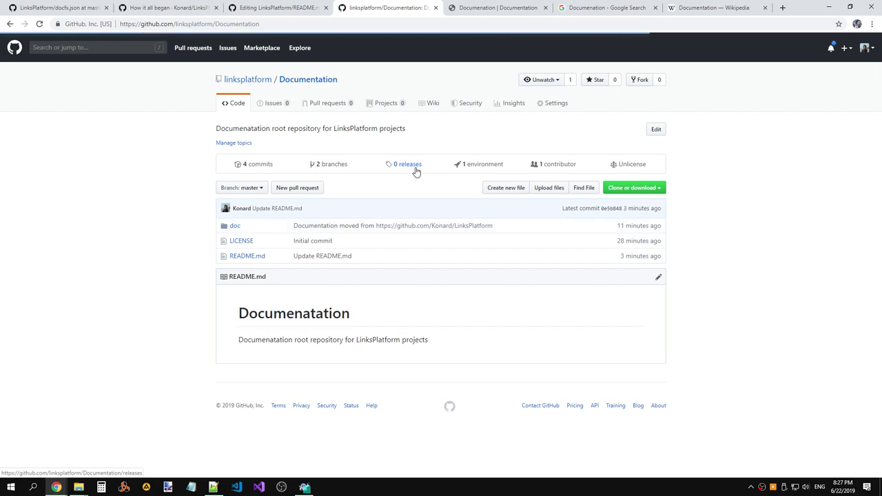
left_click(234, 225)
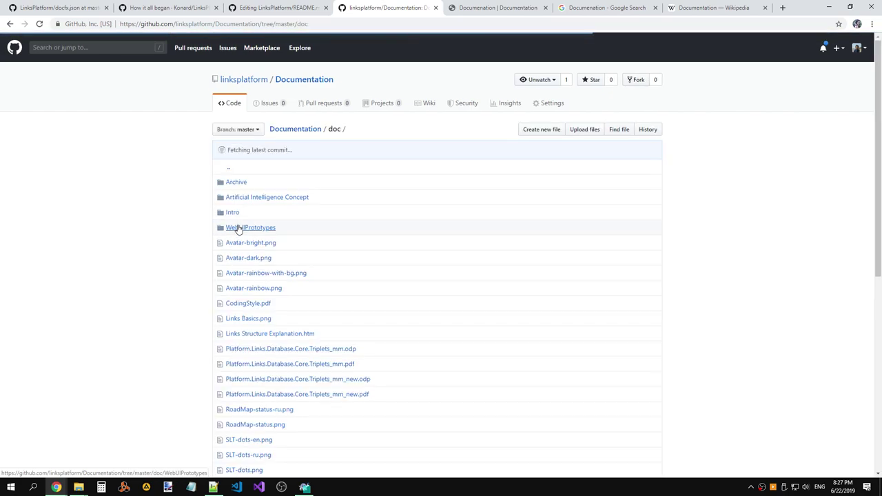
scroll(269, 283, "down", 5)
left_click(252, 347)
key("alt+Left")
left_click(248, 332)
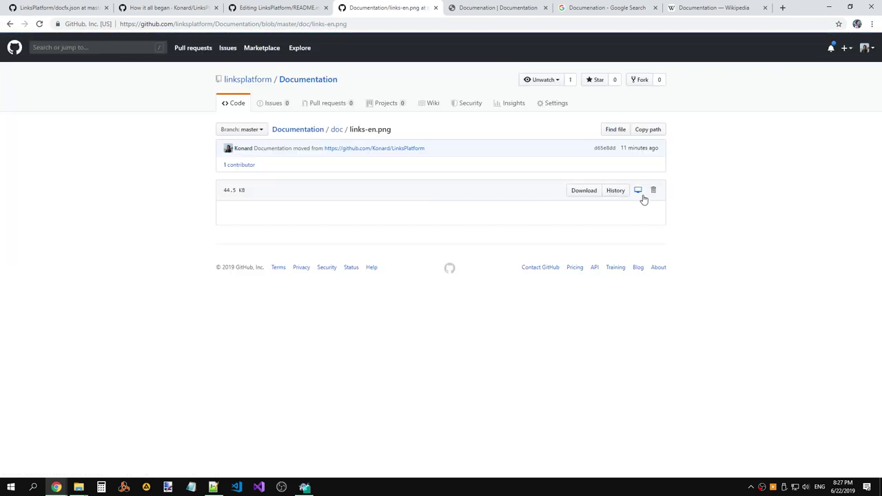
left_click(589, 193)
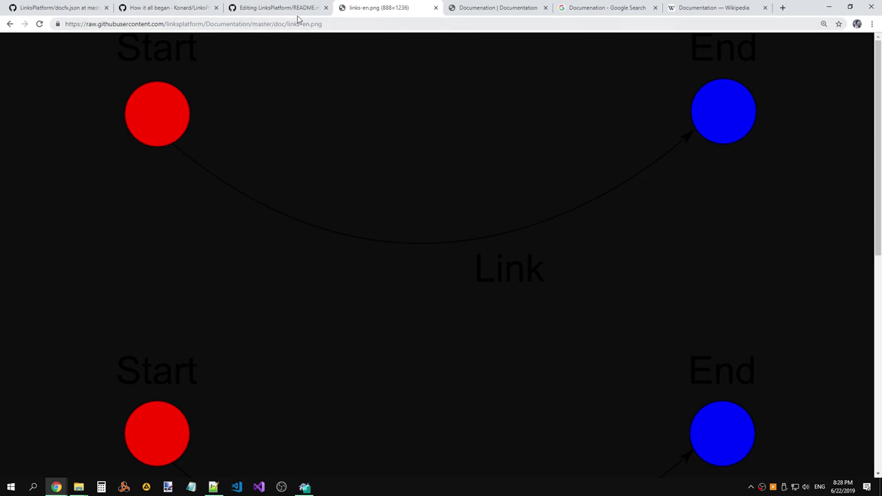
Compare the raw links-en.png address with the README.md tab and reload the README preview to recheck its image links.
left_click(298, 10)
left_click(379, 9)
left_click(481, 12)
left_click(355, 9)
left_click(277, 12)
scroll(503, 165, "up", 15)
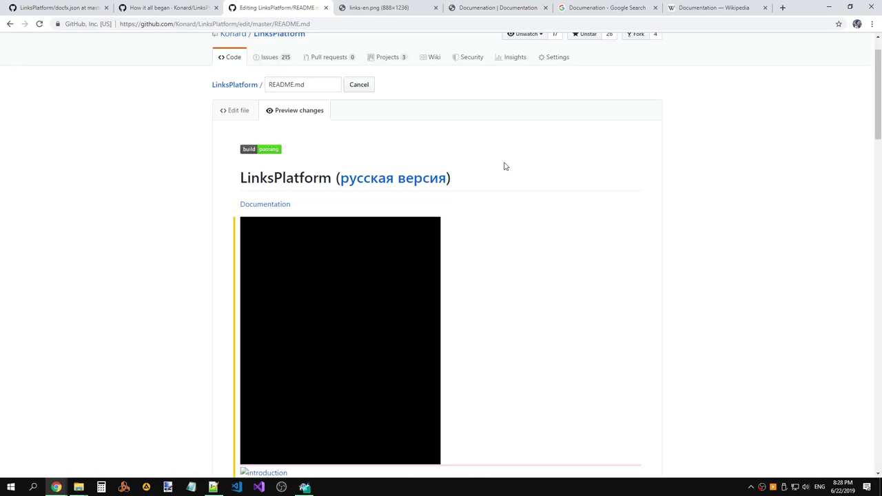
left_click(241, 112)
left_click(295, 110)
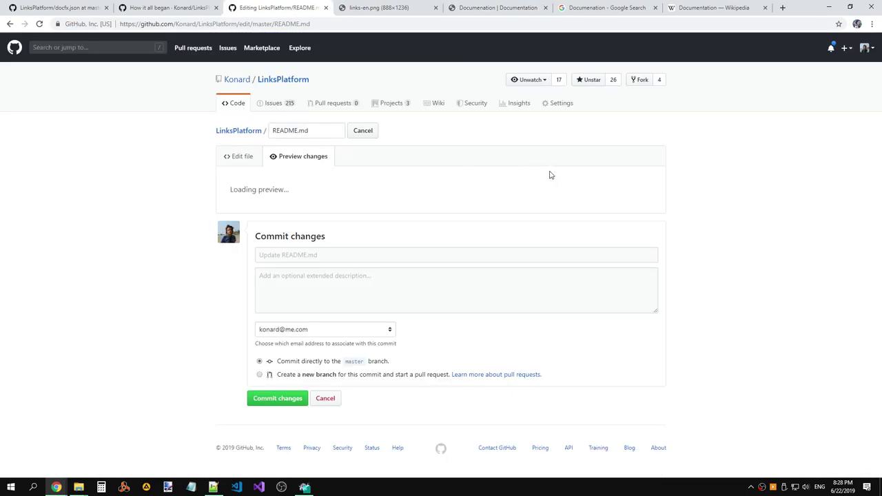
scroll(559, 174, "down", 4)
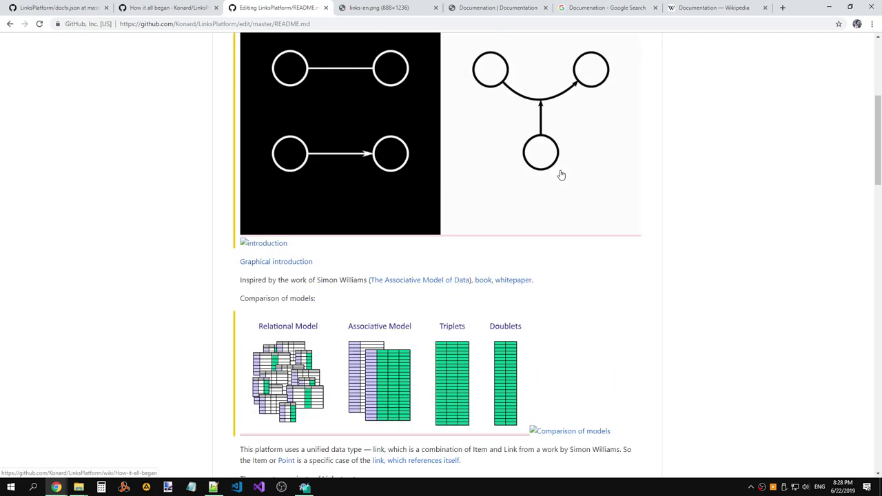
scroll(262, 250, "up", 5)
Correct the repository name to Documentation in the introduction animation link of README.md and copy the corrected name.
left_click(237, 156)
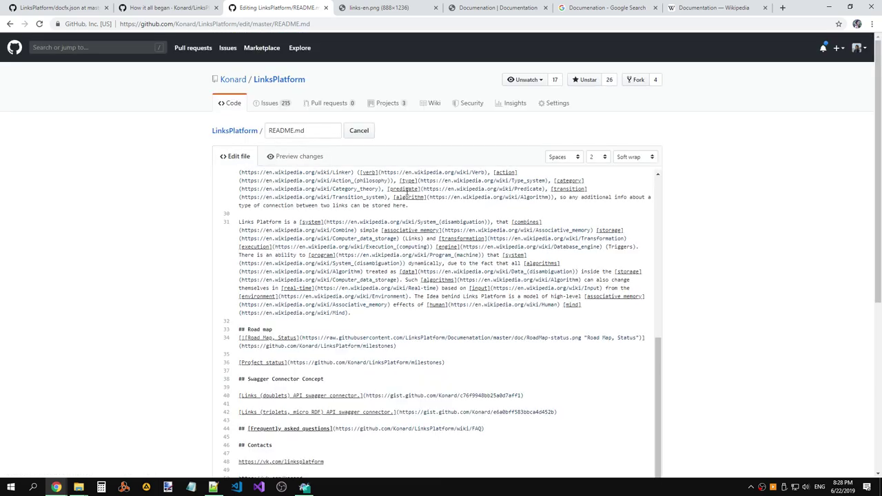
scroll(455, 241, "up", 5)
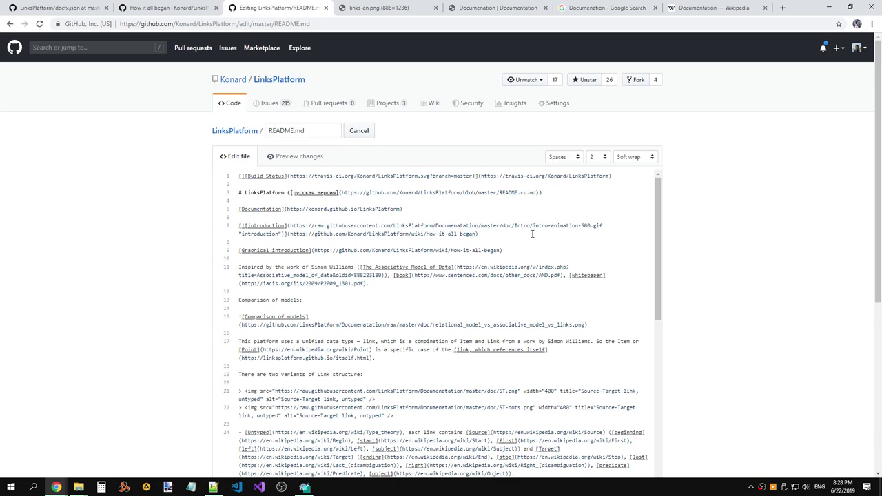
left_click_drag(602, 225, 403, 225)
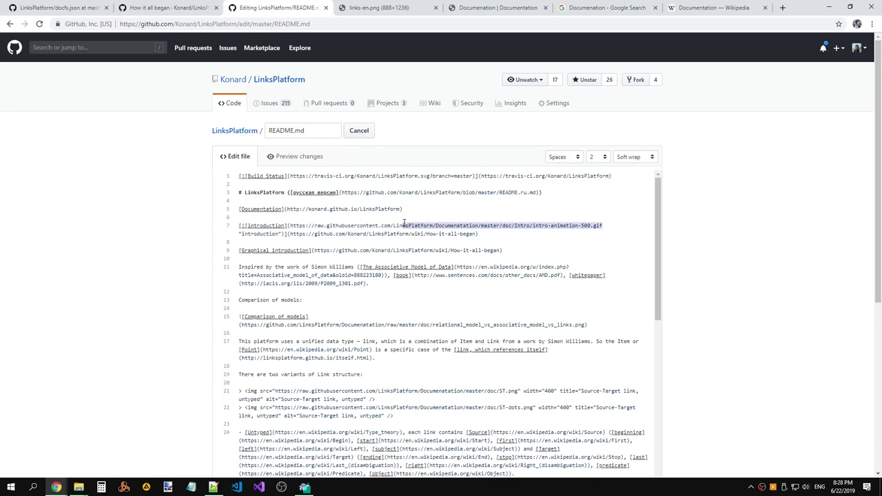
double_click(460, 225)
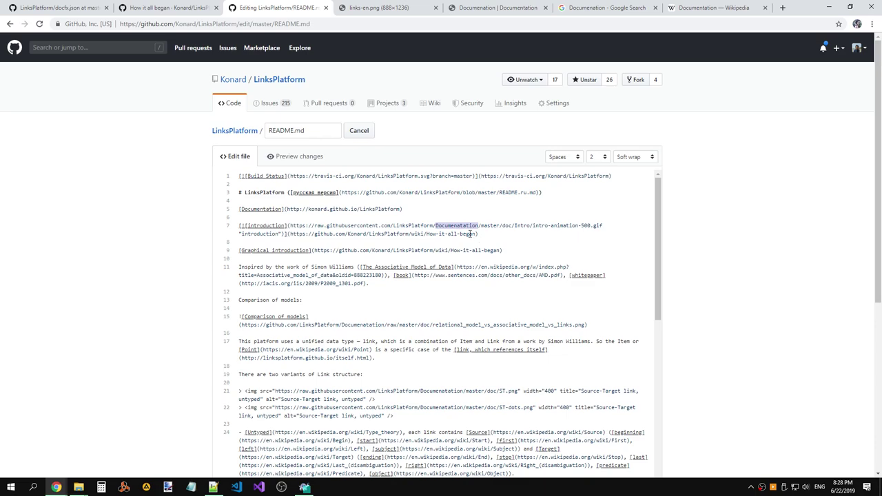
left_click(460, 226)
key("BackSpace")
double_click(451, 225)
key("ctrl+c")
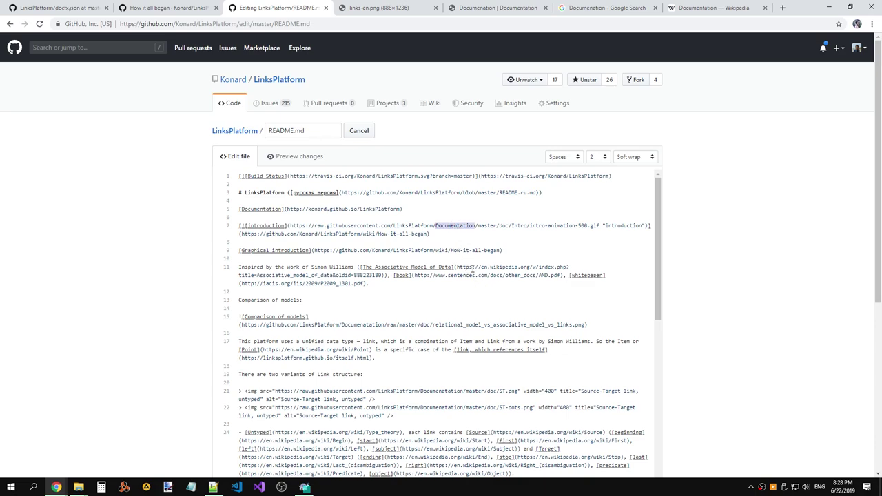
Replace the repository name with Documentation in the ST.png, ST-dots.png, SLT.png and SLT-dots.png image links.
scroll(474, 304, "down", 1)
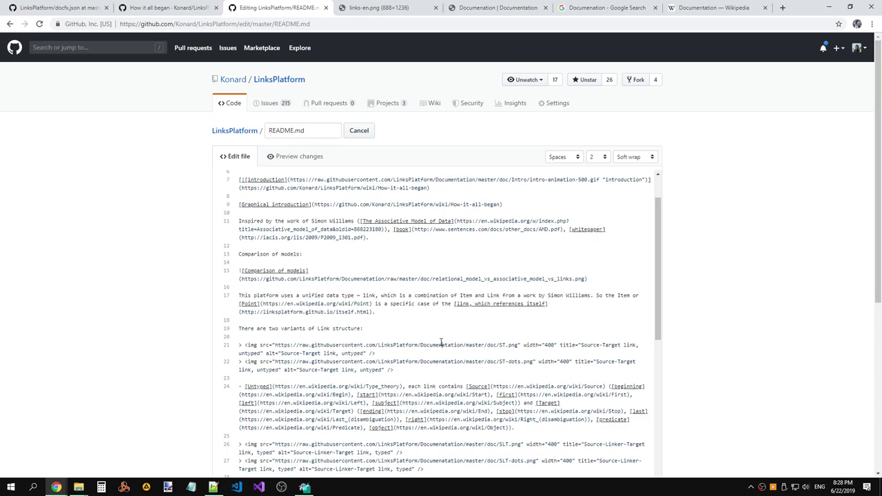
scroll(445, 317, "down", 5)
double_click(447, 214)
key("ctrl+v")
double_click(446, 231)
key("ctrl+v")
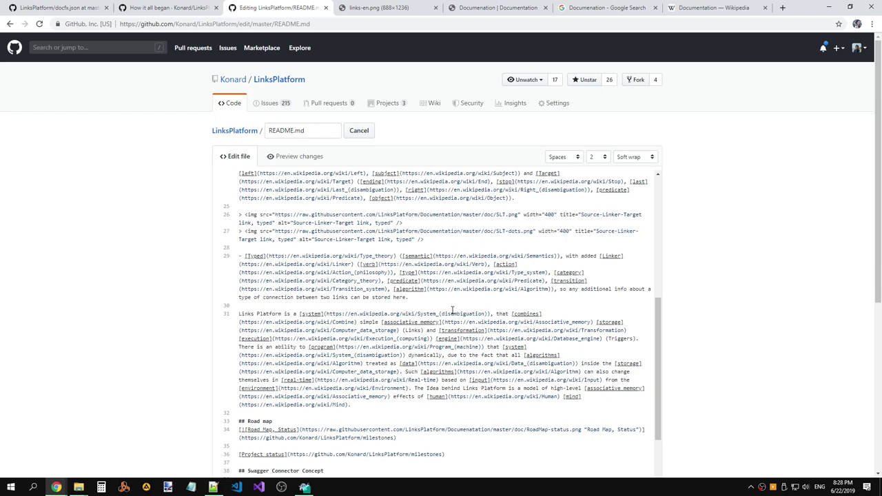
Replace the repository name with Documentation in the RoadMap-status.png image link under Road map.
scroll(455, 309, "down", 3)
scroll(460, 310, "down", 2)
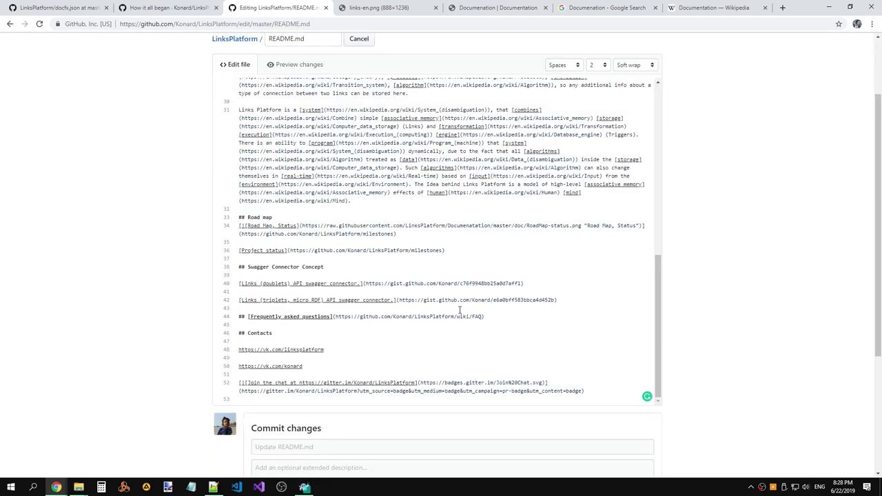
double_click(466, 225)
key("ctrl+v")
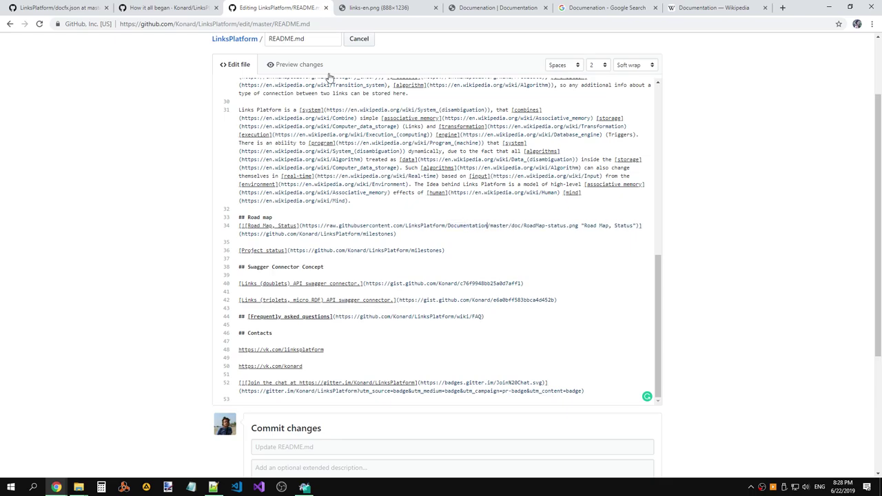
Preview the README.md changes and examine every image for links that still fail to load.
left_click(299, 64)
scroll(462, 249, "down", 5)
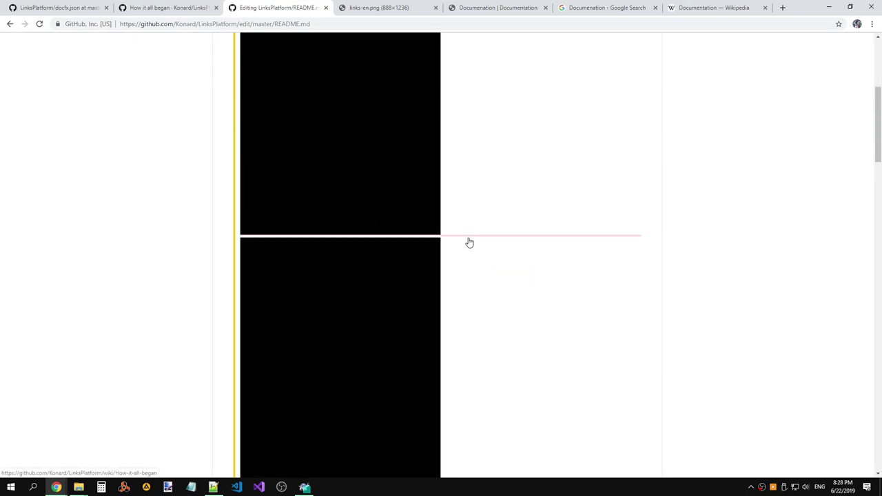
scroll(466, 245, "down", 5)
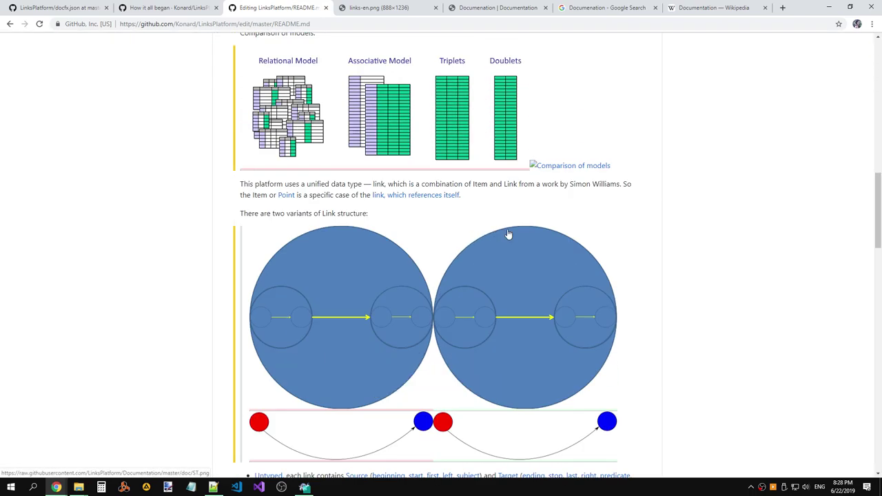
scroll(469, 242, "down", 12)
scroll(521, 243, "down", 5)
scroll(519, 243, "up", 15)
scroll(448, 247, "up", 10)
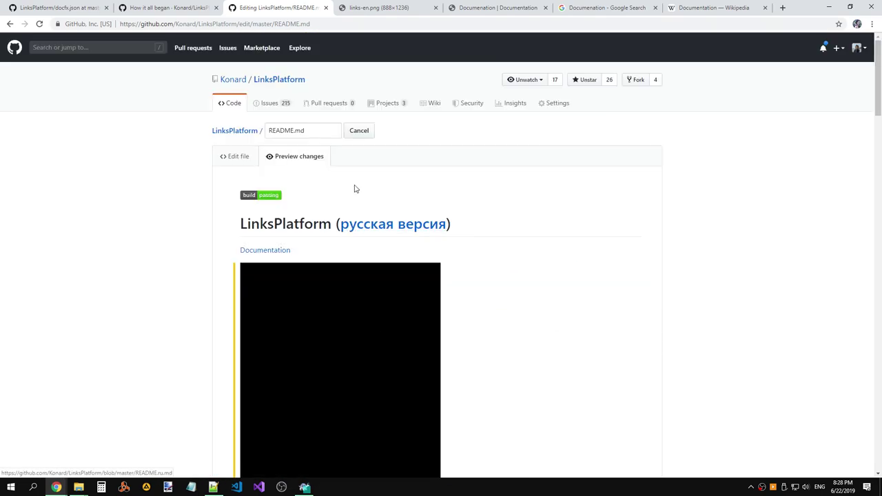
Correct the repository name to Documentation in the comparison of models image link of README.md.
left_click(236, 156)
scroll(496, 294, "up", 3)
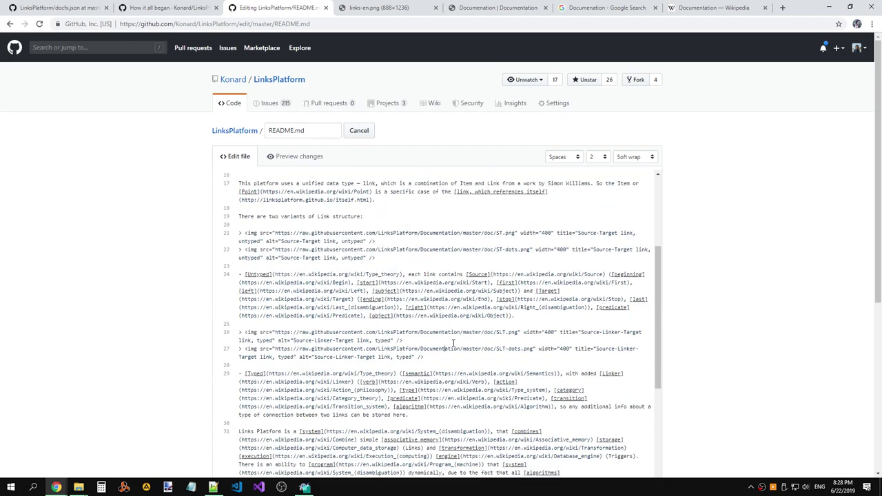
double_click(445, 334)
scroll(451, 321, "up", 5)
double_click(371, 325)
key("Right")
key("Delete")
Review the README.md preview down to its end and commit the changes directly to the master branch.
left_click(307, 159)
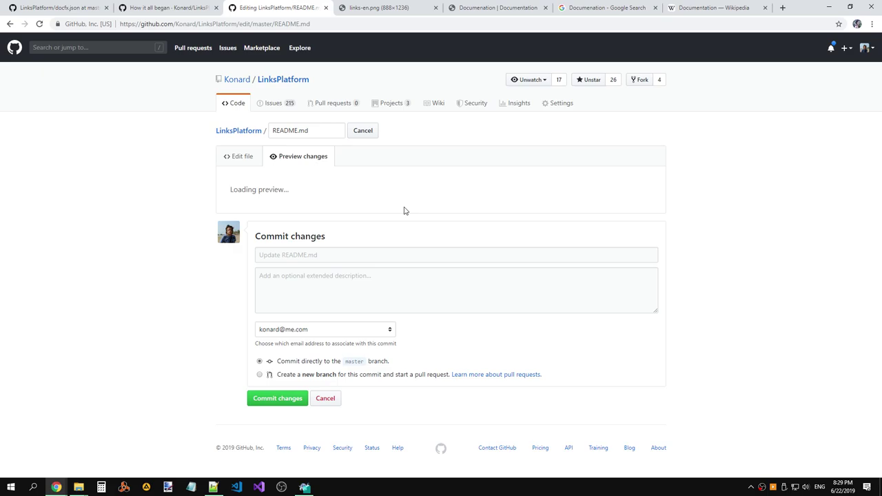
scroll(405, 207, "down", 6)
scroll(405, 204, "down", 15)
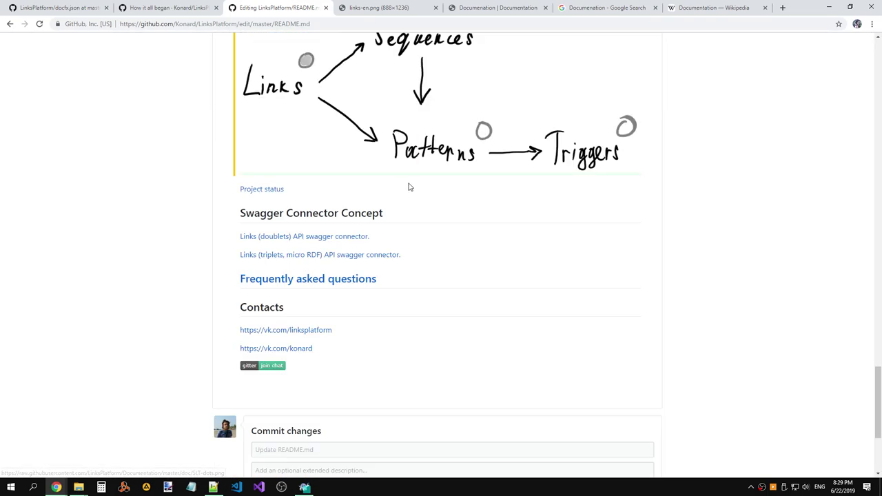
left_click(274, 399)
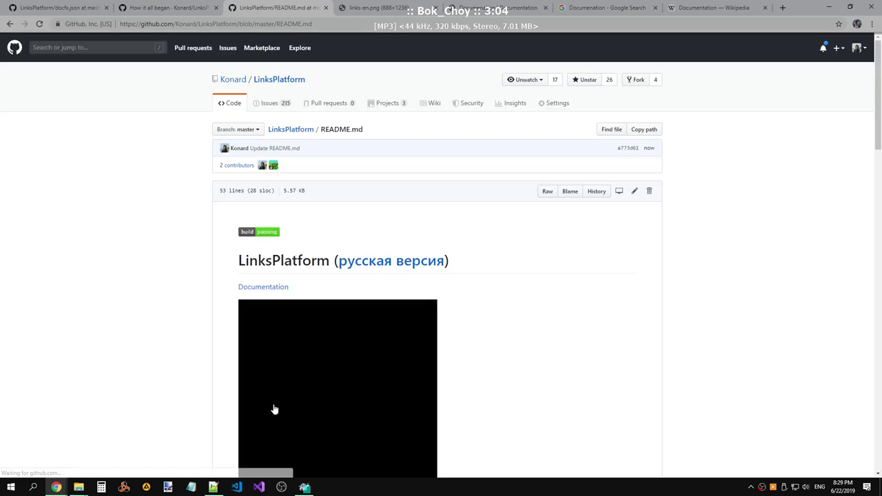
Check the images in the committed README.md and open the Russian version, README.ru.md, for editing.
scroll(404, 276, "down", 9)
scroll(403, 273, "up", 3)
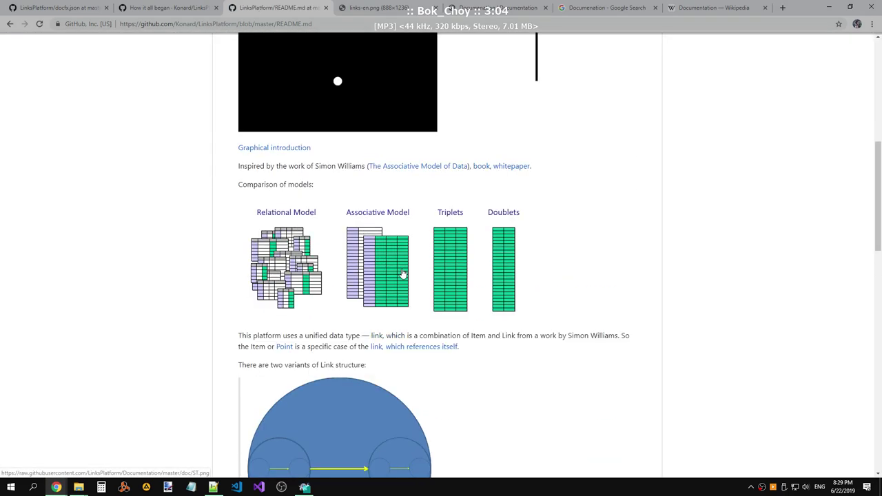
key("alt+Left")
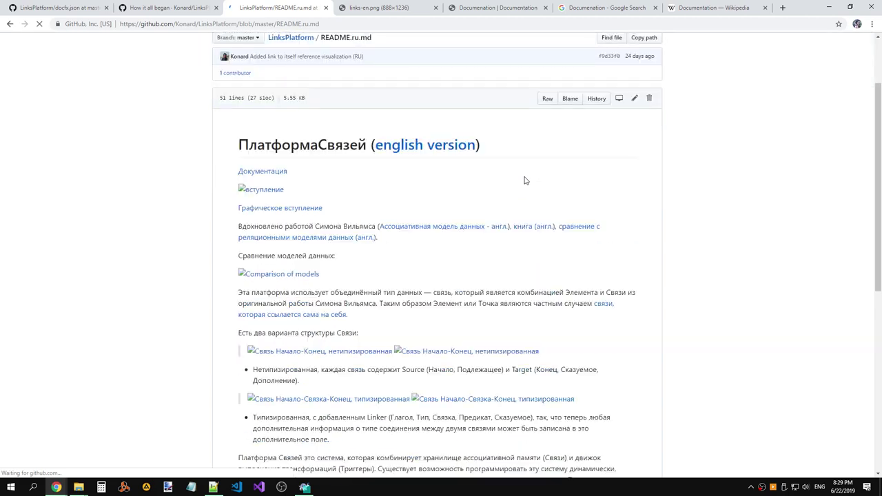
left_click(634, 97)
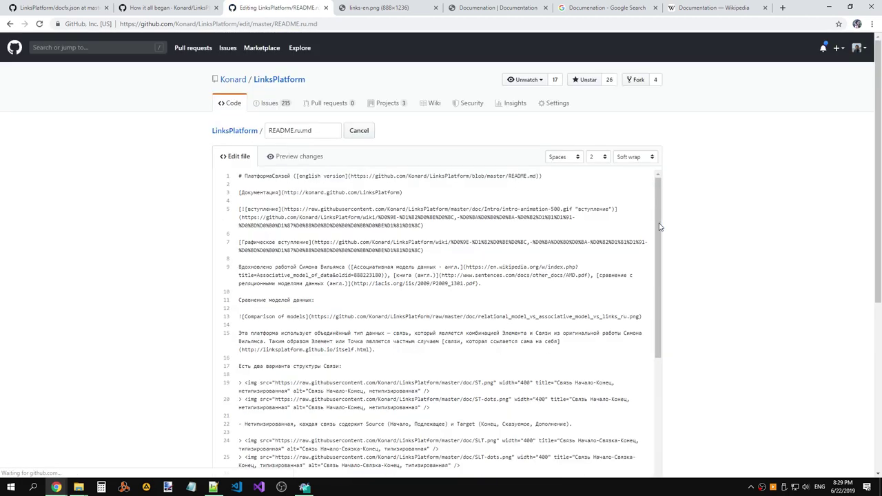
Change the repository path to LinksPlatform/Documentation in the intro animation and comparison of models image links of README.ru.md.
type("Documentation/")
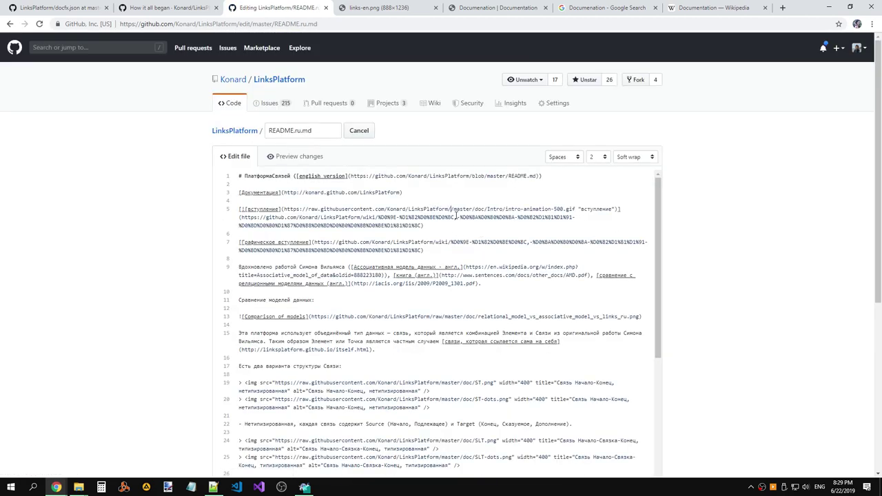
double_click(406, 209)
key("BackSpace")
key("BackSpace")
left_click_drag(469, 209, 389, 209)
key("ctrl+c")
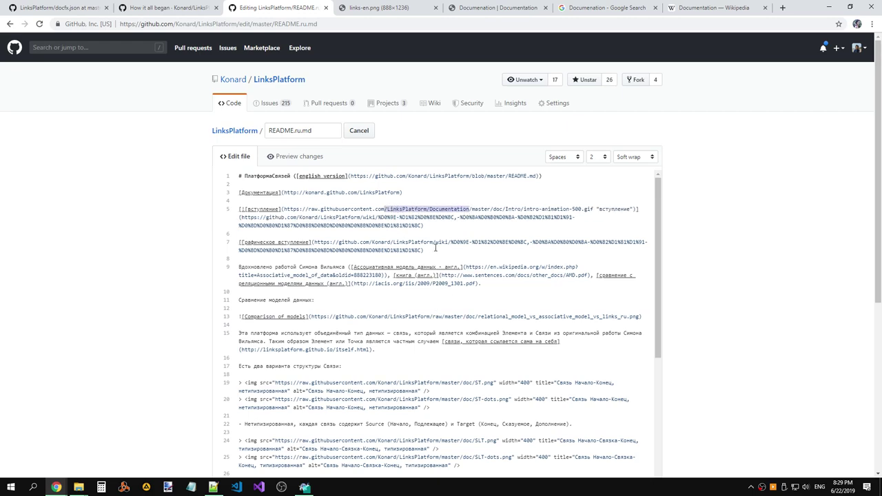
left_click_drag(434, 316, 366, 315)
key("ctrl+v")
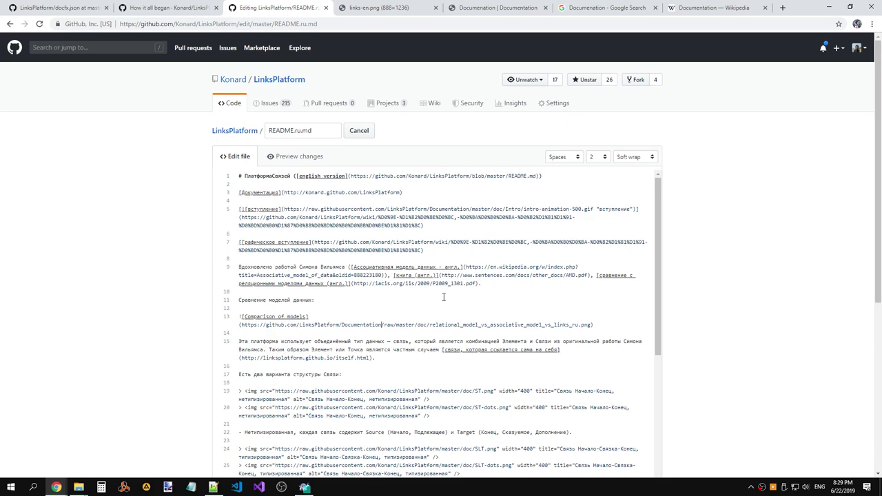
Replace the repository path with /LinksPlatform/Documentation in the ST.png and ST-dots.png image links.
scroll(442, 296, "down", 1)
scroll(442, 296, "up", 1)
scroll(443, 297, "down", 2)
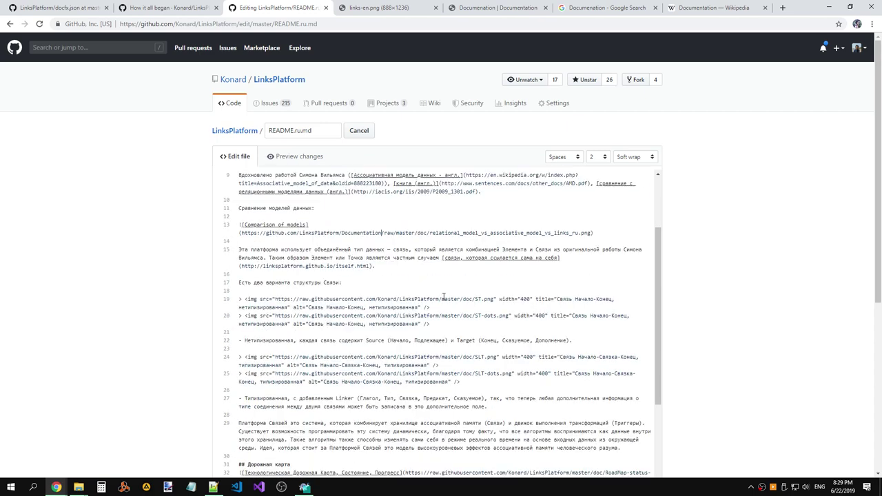
scroll(444, 295, "down", 1)
left_click_drag(441, 254, 372, 257)
type("/LinksPlatform/Documentation")
left_click_drag(460, 270, 376, 270)
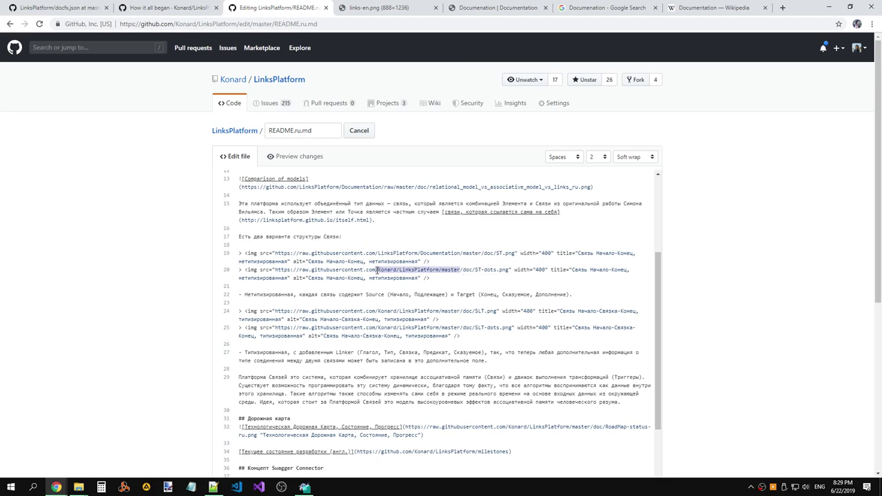
left_click_drag(441, 270, 374, 270)
type("/LinksPlatform/Documentation")
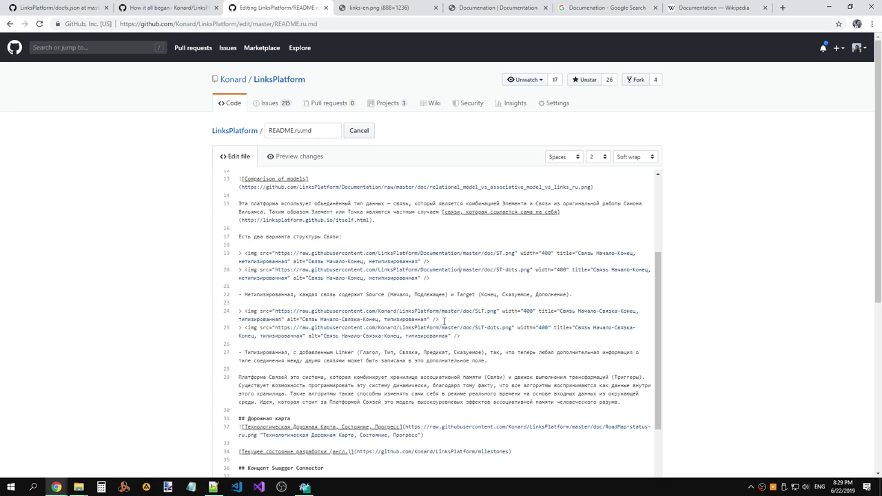
Replace the repository path with /LinksPlatform/Documentation in the SLT.png, SLT-dots.png and roadmap image links.
scroll(444, 320, "down", 1)
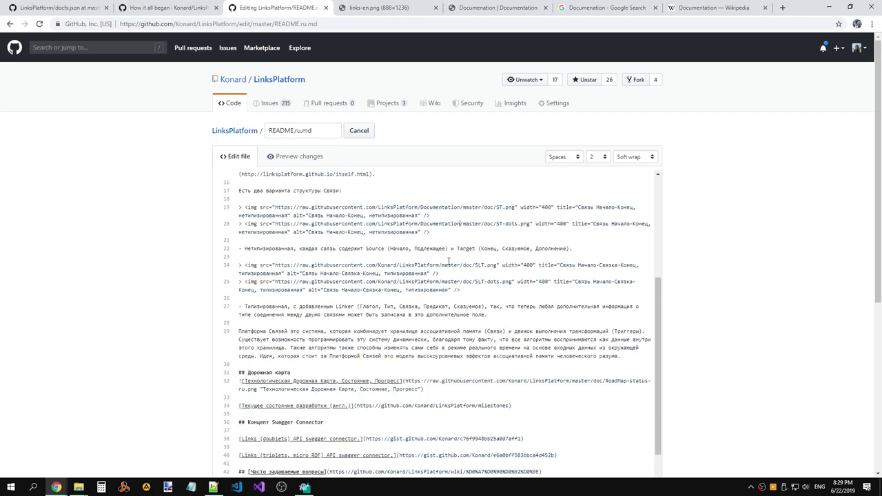
left_click_drag(441, 265, 376, 281)
type("/LinksPlatform/Documentation")
type("/LinksPlatform/Documentation")
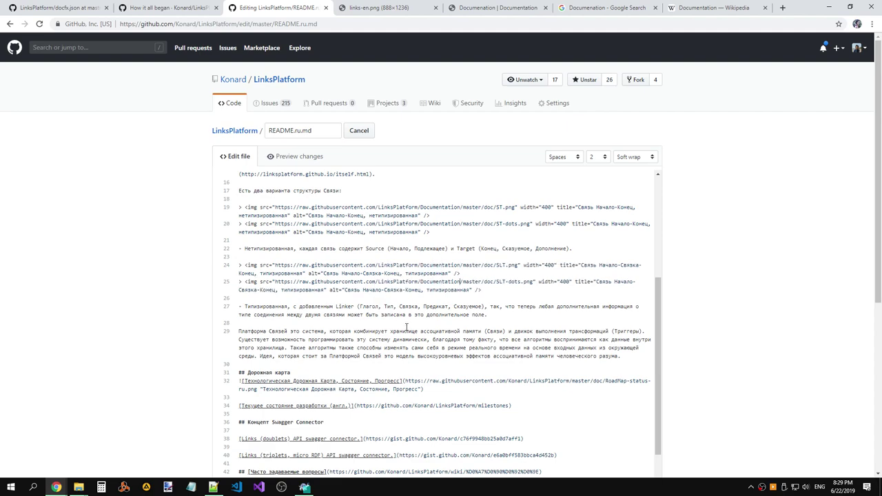
scroll(409, 316, "down", 1)
left_click_drag(569, 317, 506, 318)
type("/LinksPlatform/Documentation")
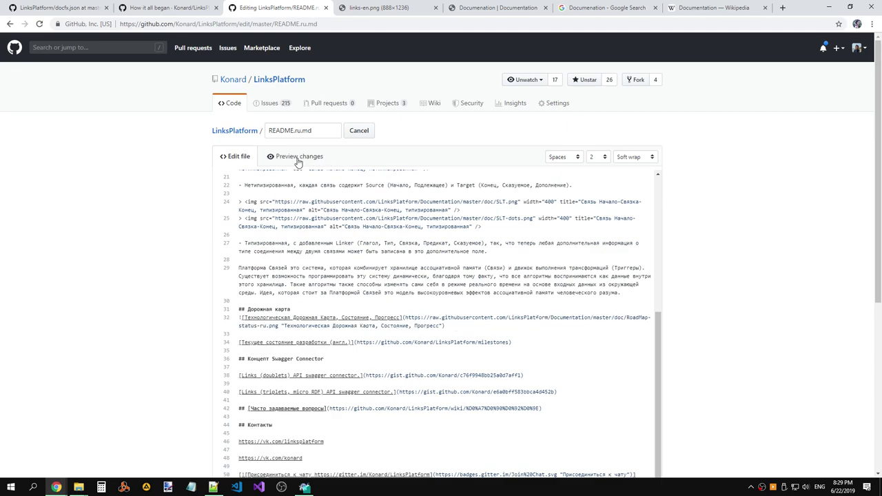
Preview the README.ru.md changes, check all its images, and commit the changes.
left_click(298, 160)
scroll(482, 252, "down", 9)
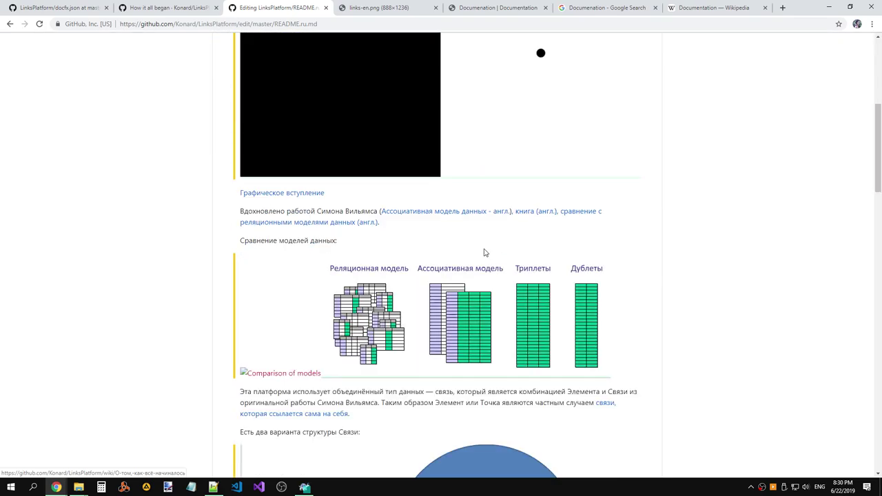
scroll(483, 253, "down", 16)
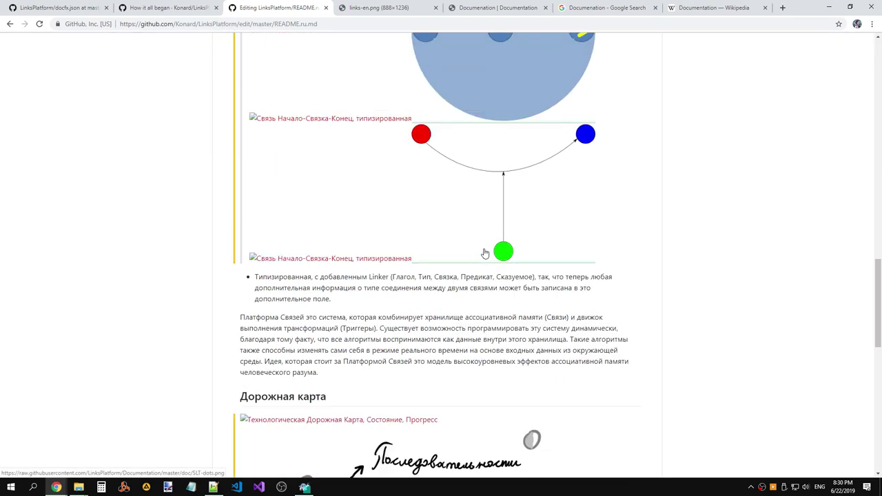
scroll(280, 374, "down", 2)
scroll(345, 252, "up", 20)
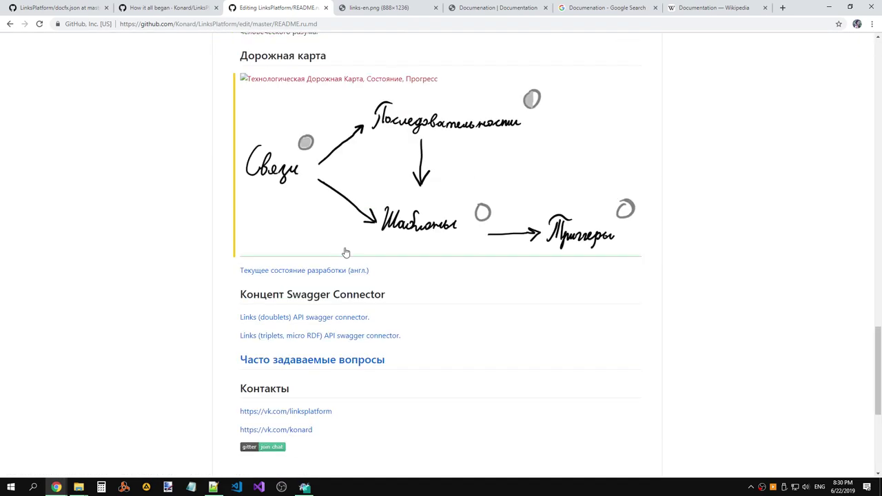
scroll(347, 251, "down", 20)
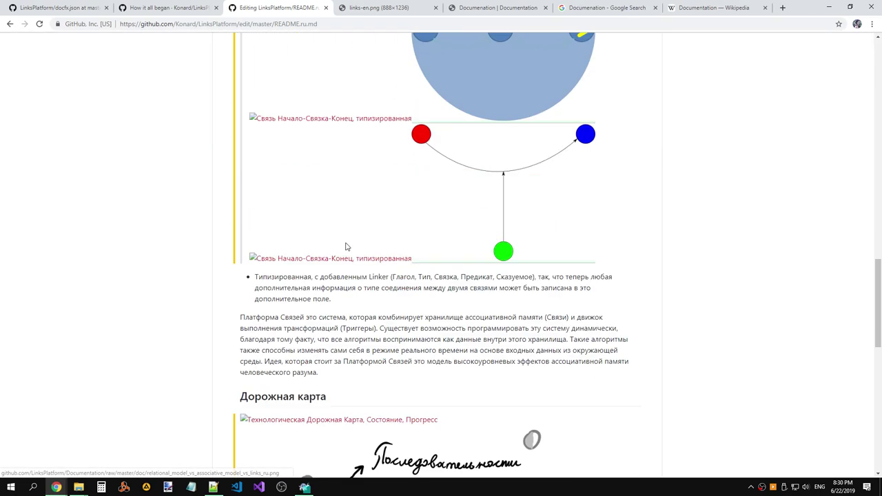
left_click(286, 391)
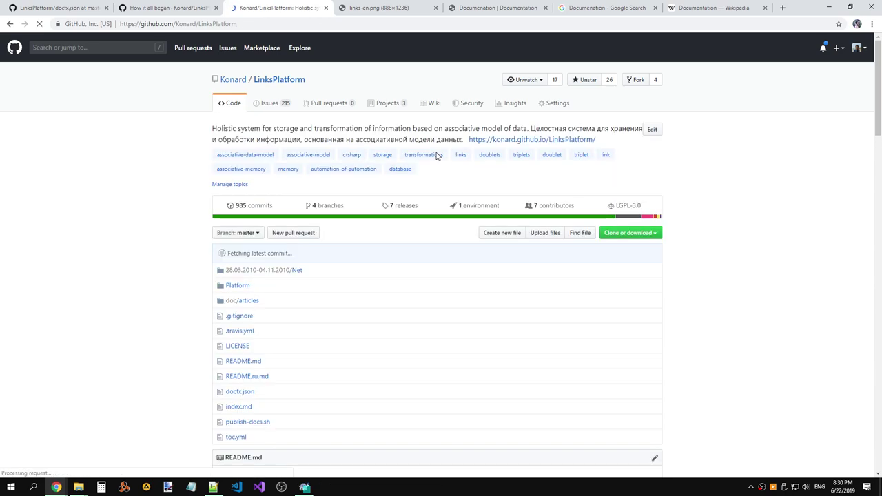
Examine the images in the repository's README.md and the committed README.ru.md down to the end of the page.
scroll(563, 185, "down", 7)
scroll(563, 184, "up", 2)
scroll(564, 184, "down", 9)
scroll(565, 184, "up", 12)
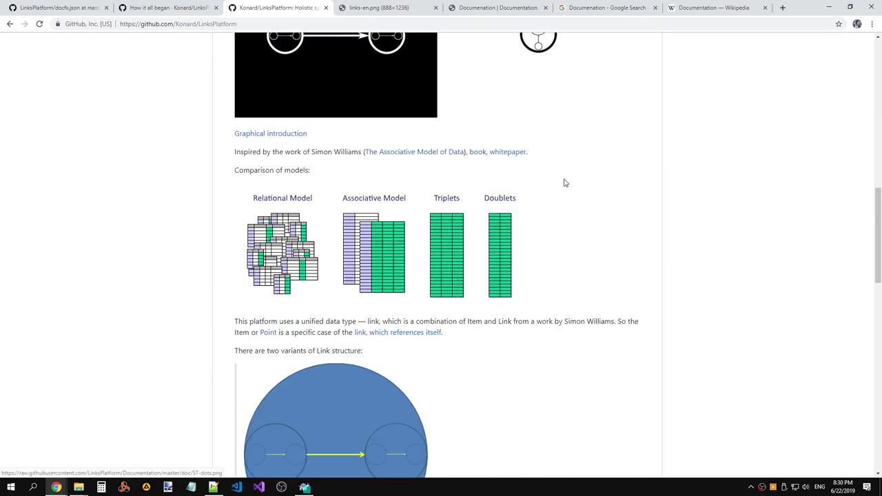
key("alt+Right")
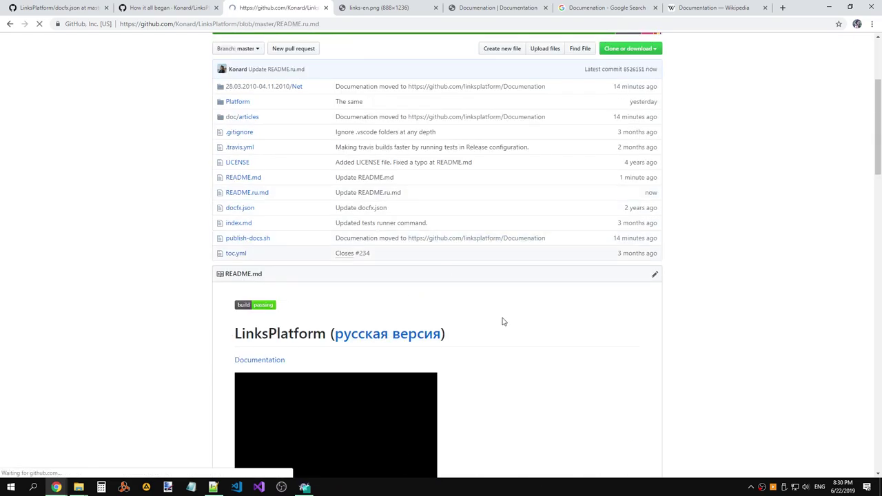
scroll(492, 266, "down", 4)
scroll(514, 296, "up", 1)
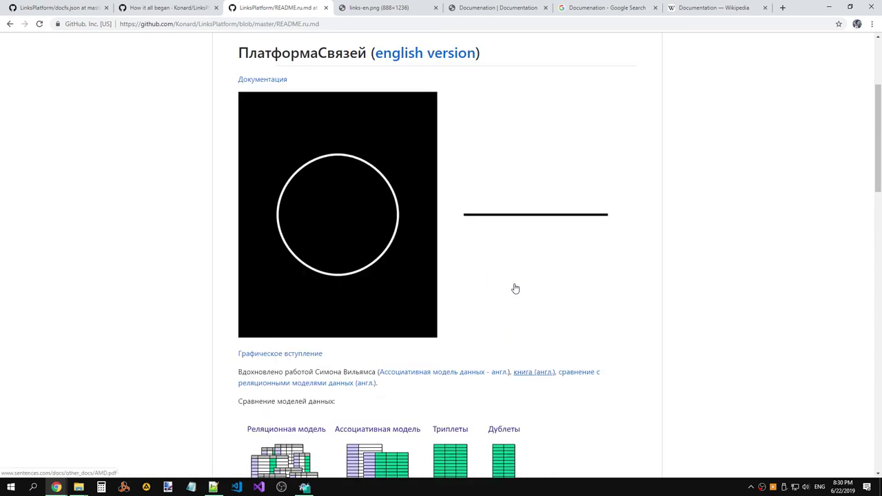
scroll(514, 287, "down", 6)
scroll(515, 285, "down", 8)
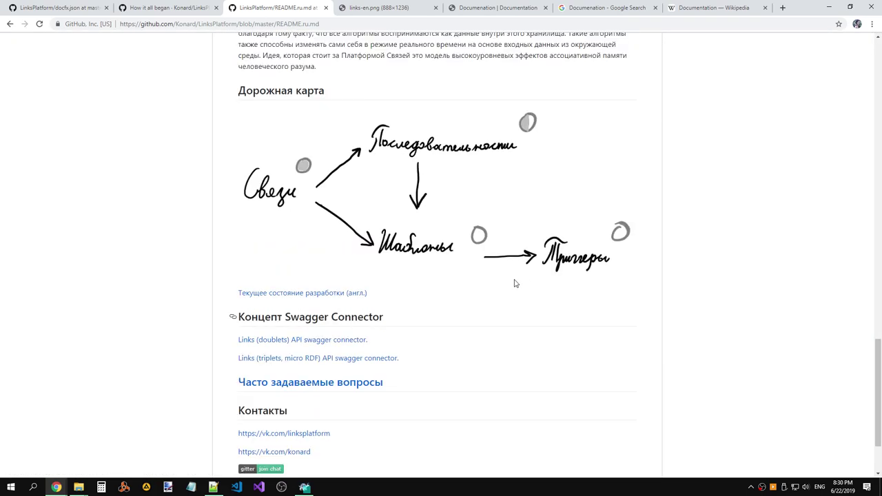
scroll(517, 281, "up", 20)
Follow the documentation link on the LinksPlatform wiki home page, return, and open the Home page for editing.
left_click(434, 104)
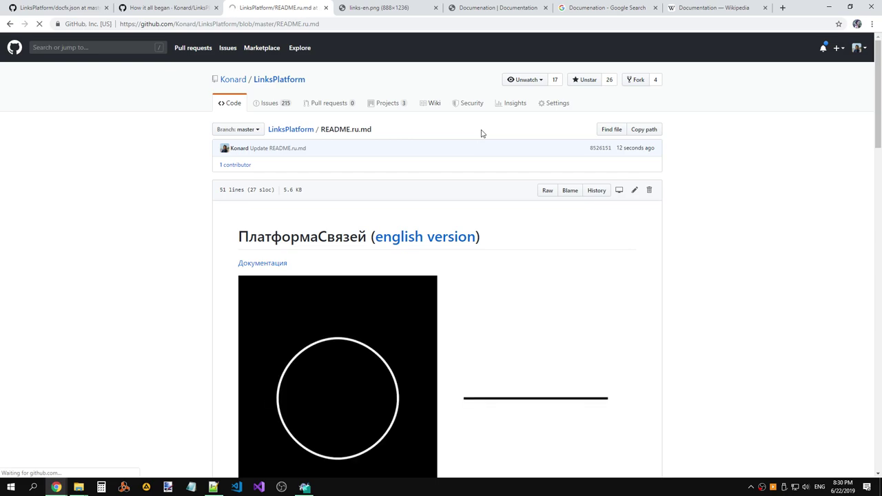
left_click(299, 177)
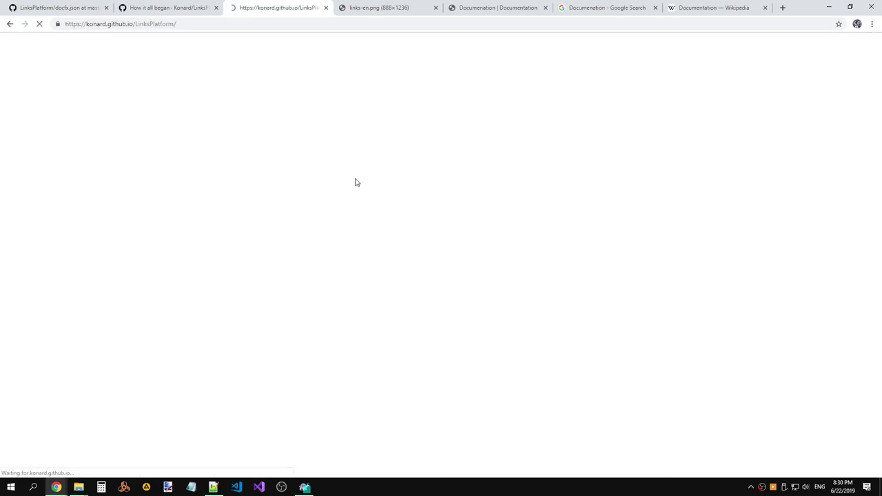
left_click(10, 24)
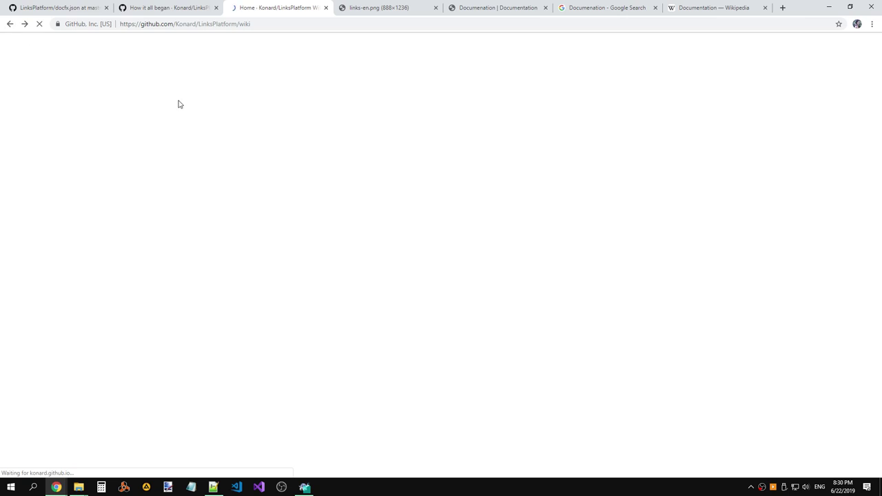
left_click(613, 130)
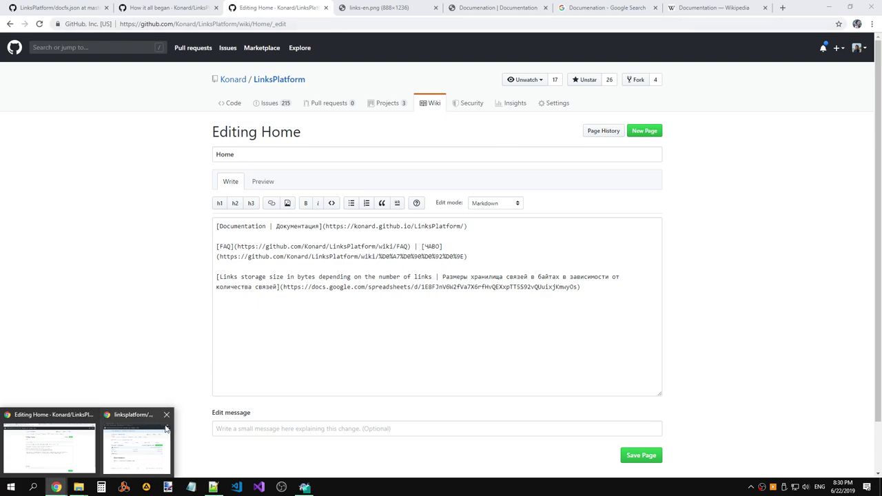
Switch to Travis CI in a new browser tab and show the LinksPlatform build history.
left_click(782, 8)
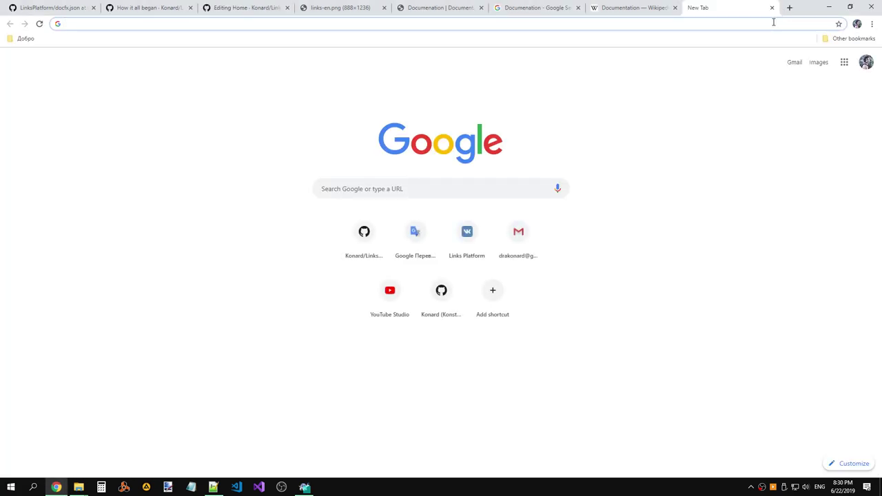
type("travi")
key("Return")
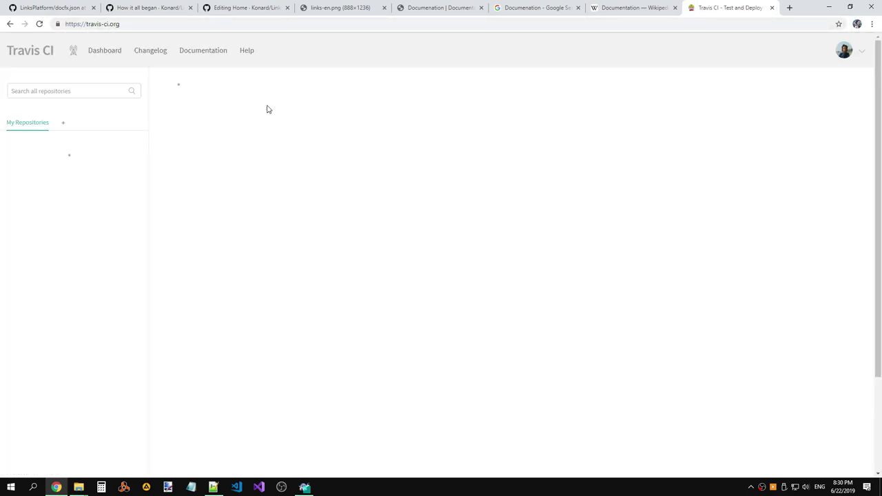
left_click(261, 126)
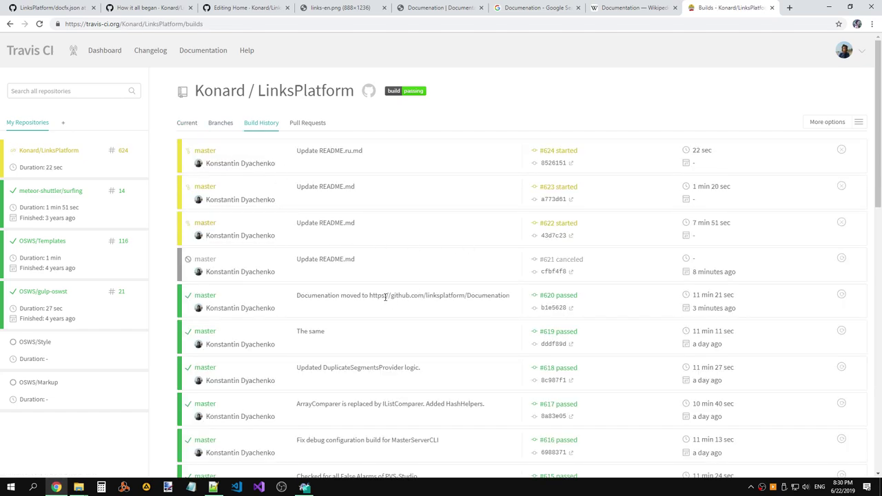
Open the build of the "Documenation moved" commit and examine the log output of bash ./publish-docs.sh to its end.
left_click(210, 298)
scroll(660, 206, "down", 20)
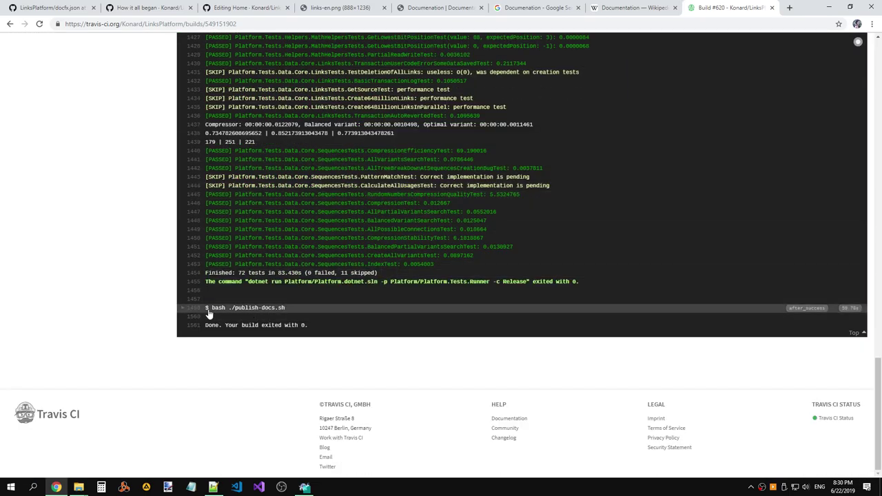
left_click(208, 310)
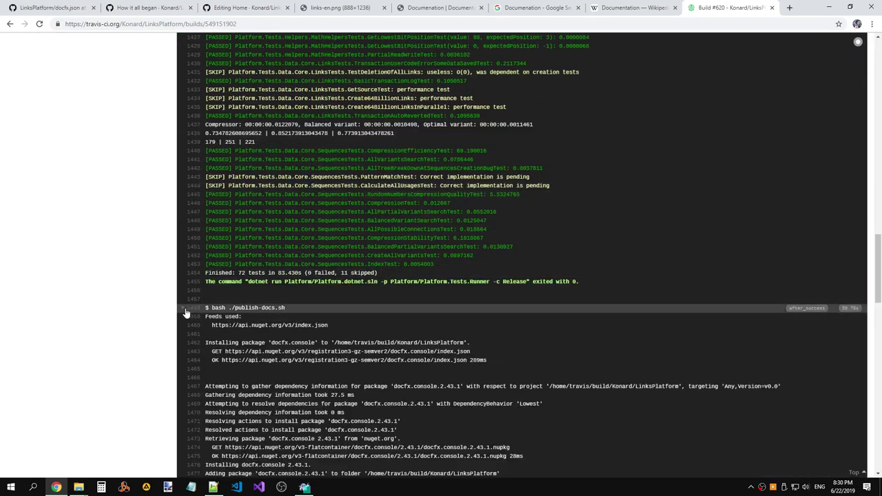
scroll(305, 309, "down", 5)
scroll(328, 235, "down", 8)
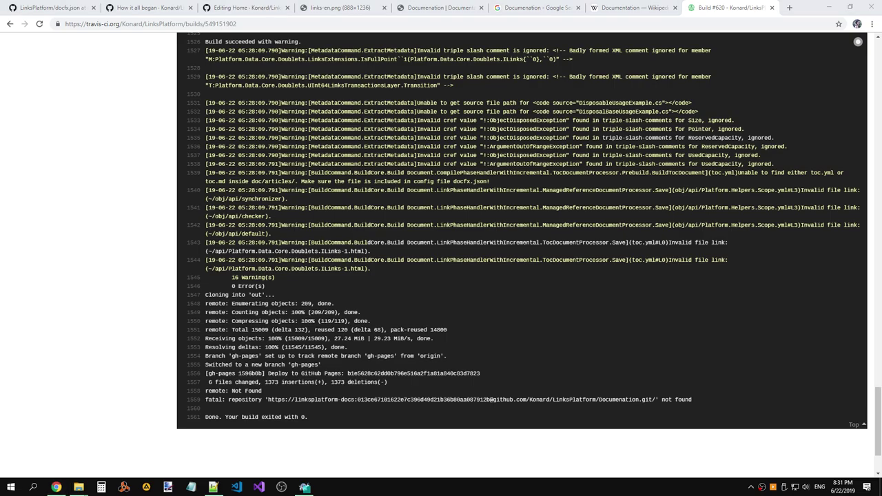
left_click_drag(877, 422, 875, 66)
Return to the LinksPlatform repository on GitHub and open publish-docs.sh for editing.
left_click(142, 8)
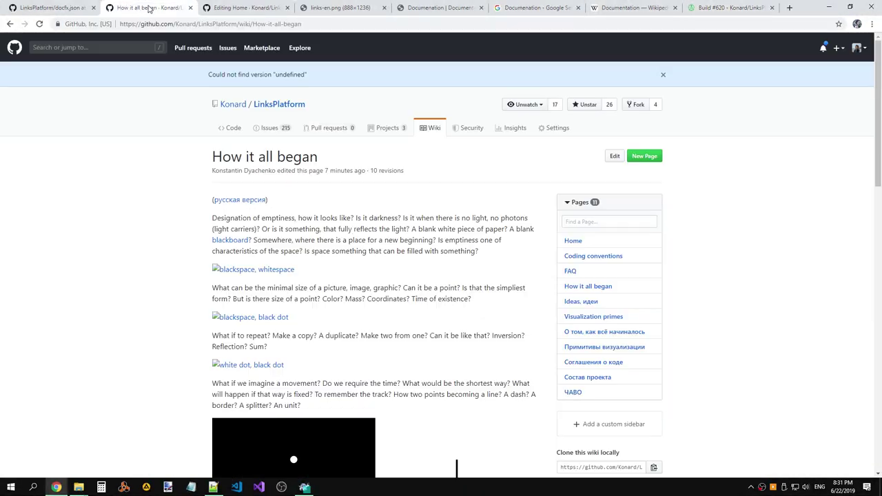
left_click(51, 6)
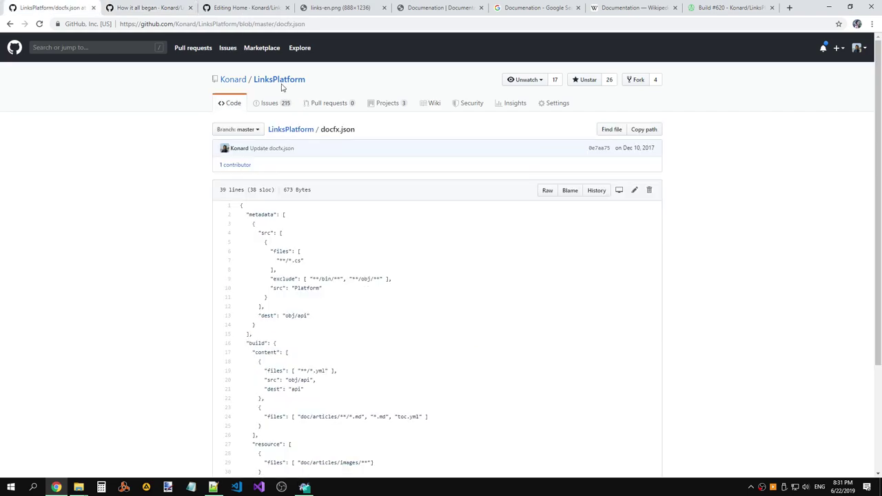
scroll(270, 259, "up", 3)
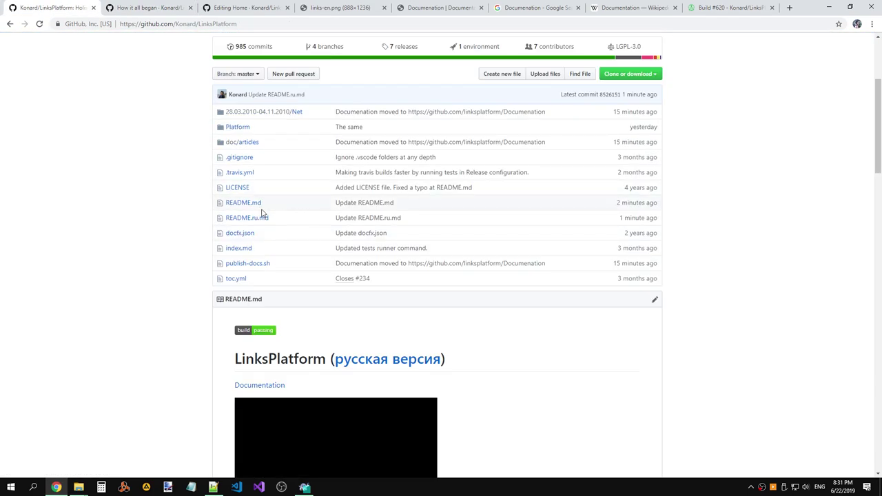
left_click(244, 267)
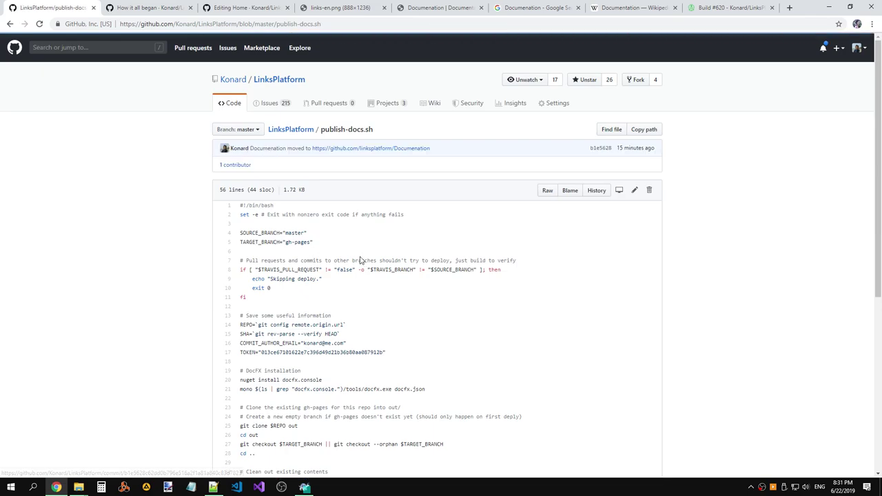
scroll(454, 257, "down", 10)
scroll(583, 190, "up", 3)
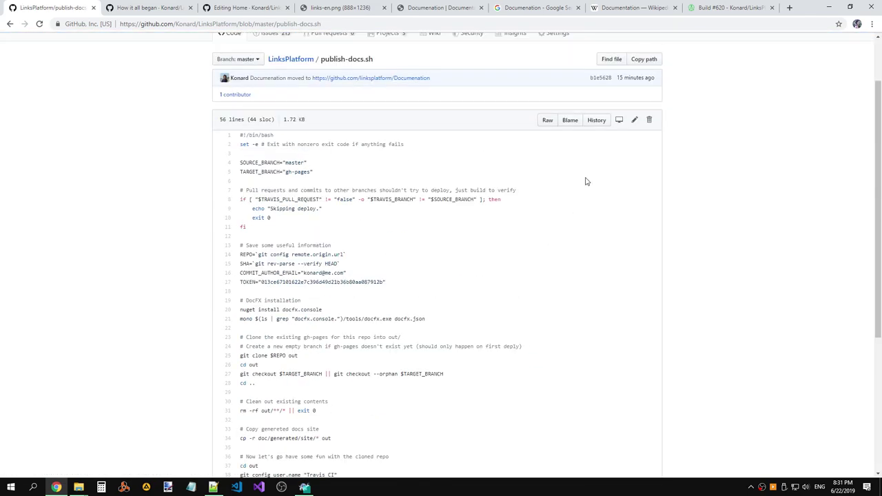
left_click(634, 118)
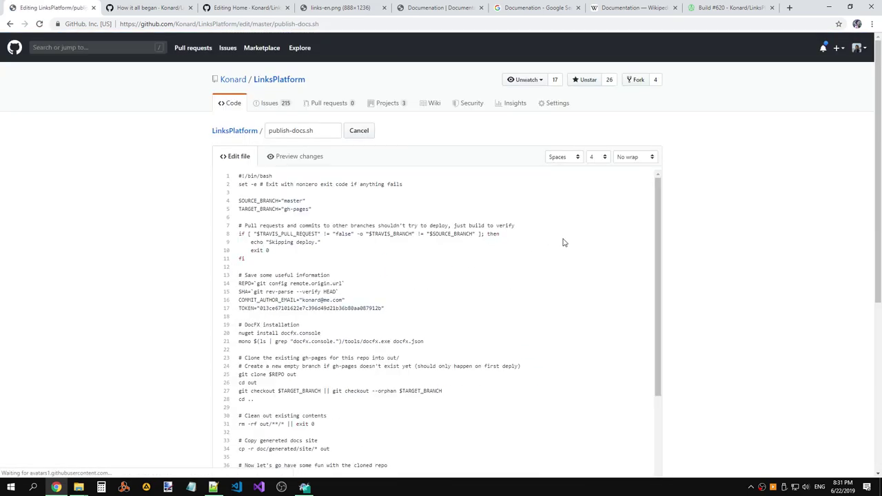
Correct the repository name to Documentation in the git remote add origin and git push URLs of publish-docs.sh.
scroll(560, 229, "down", 10)
scroll(481, 181, "up", 1)
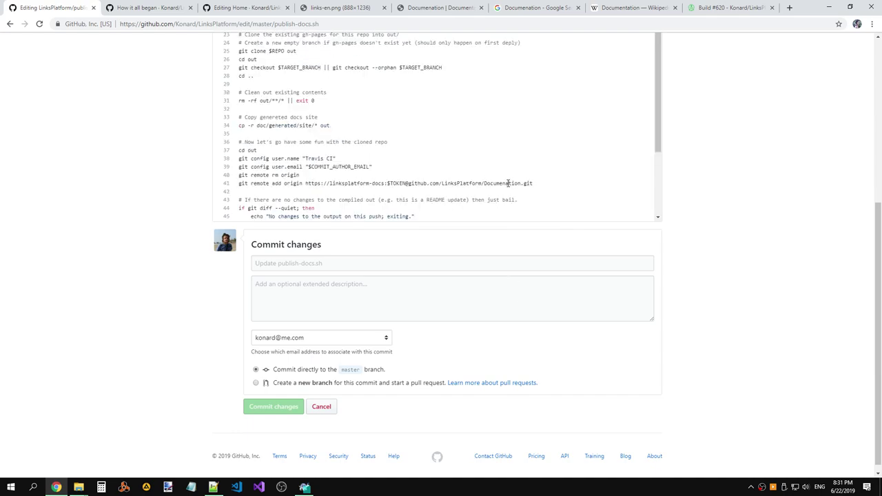
type("t")
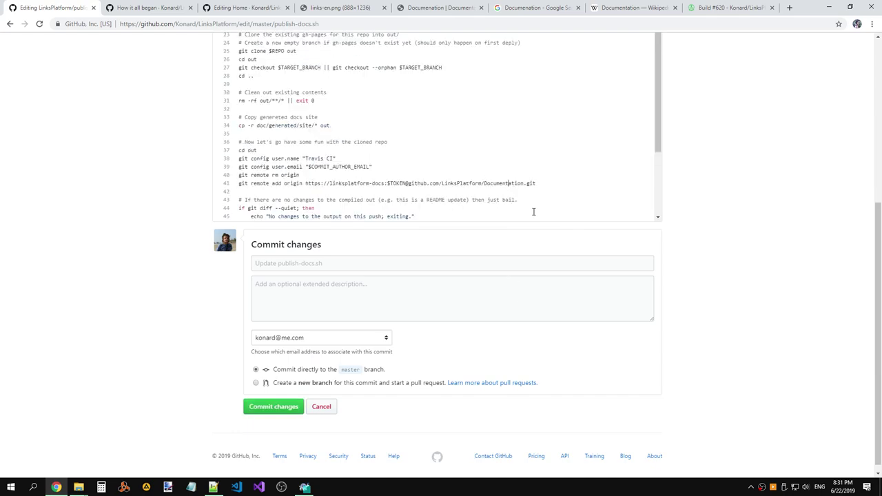
scroll(534, 200, "down", 1)
double_click(509, 90)
key("ctrl+c")
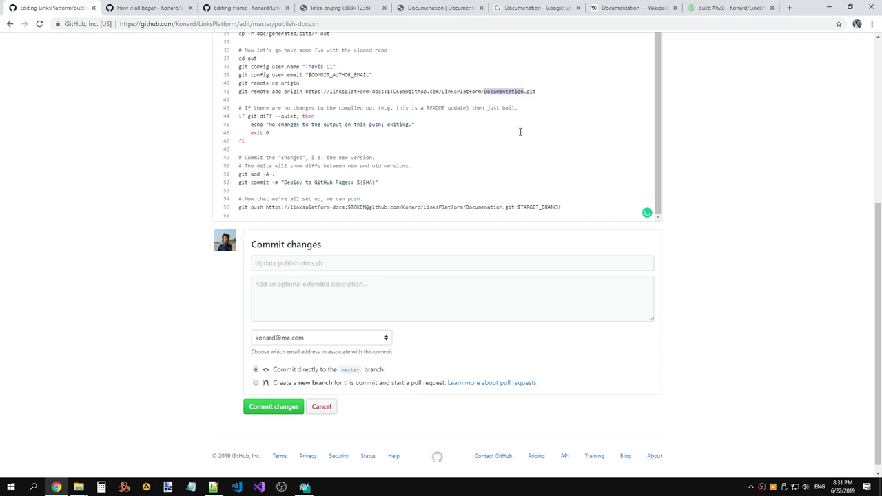
double_click(494, 207)
key("ctrl+v")
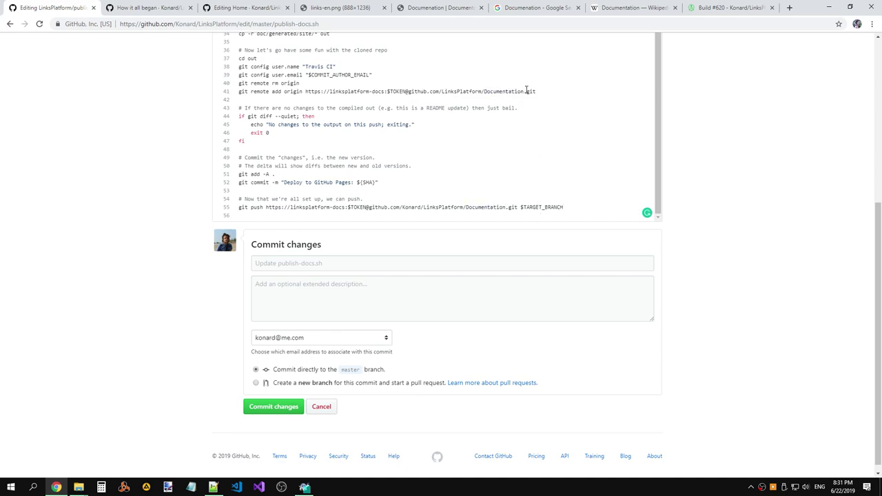
Check the github.com/LinksPlatform/Documentation address from the script in a new browser tab, closing the tab again.
left_click_drag(525, 91, 412, 88)
key("ctrl+c")
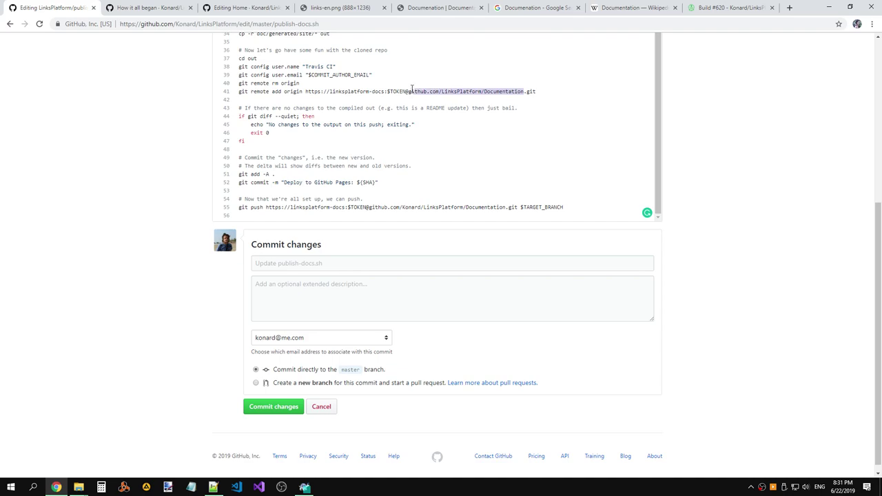
left_click(789, 7)
key("ctrl+v")
key("Return")
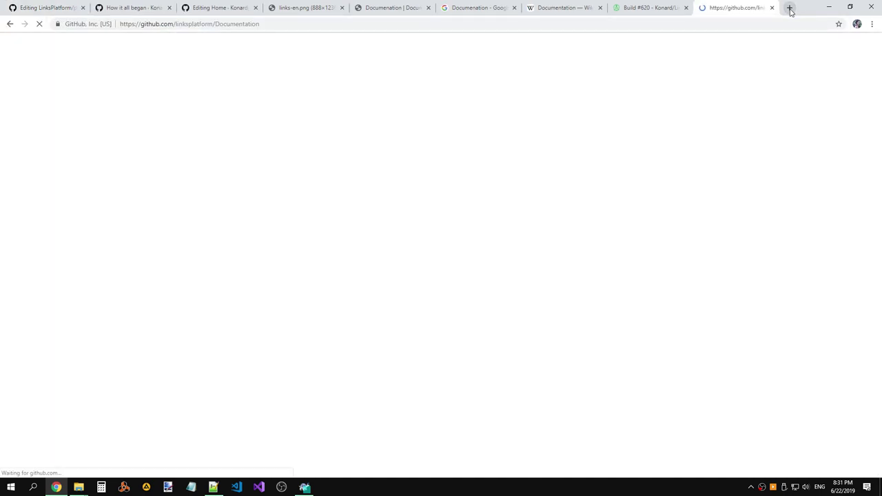
left_click(772, 7)
Review the edited publish-docs.sh from start to end and commit the changes directly to the master branch.
scroll(423, 181, "up", 1)
scroll(424, 180, "up", 10)
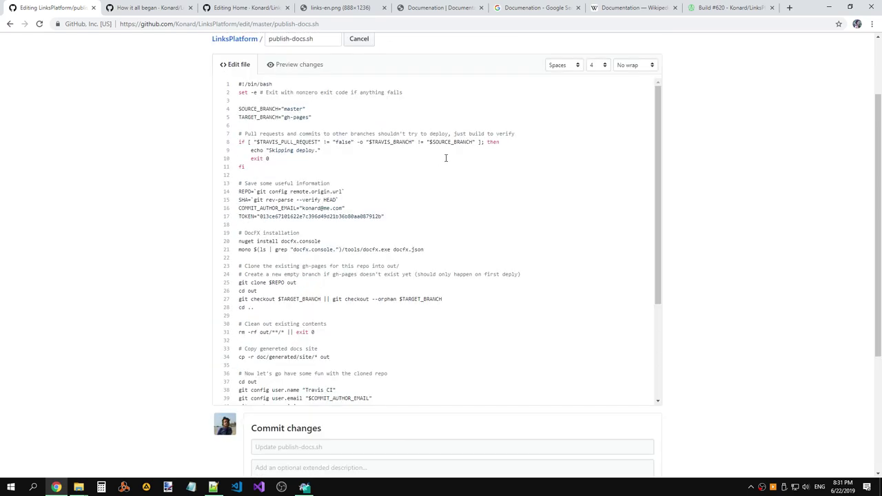
scroll(441, 199, "up", 2)
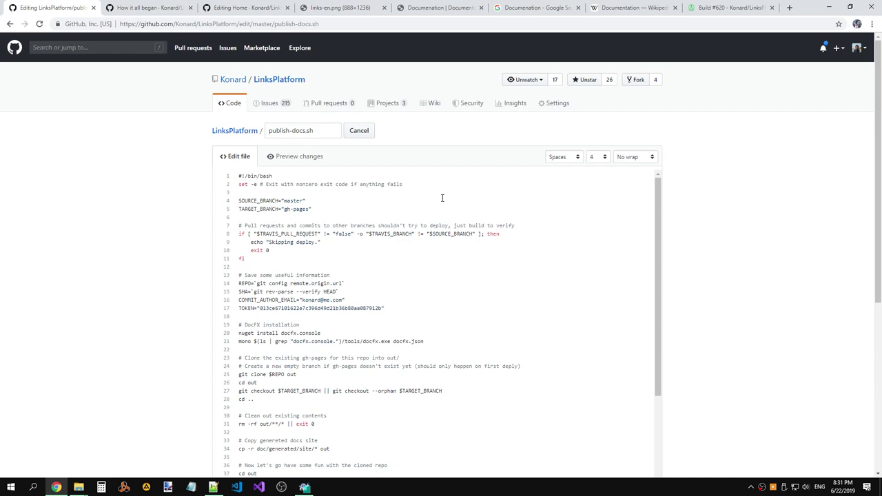
scroll(442, 199, "down", 5)
scroll(445, 196, "down", 6)
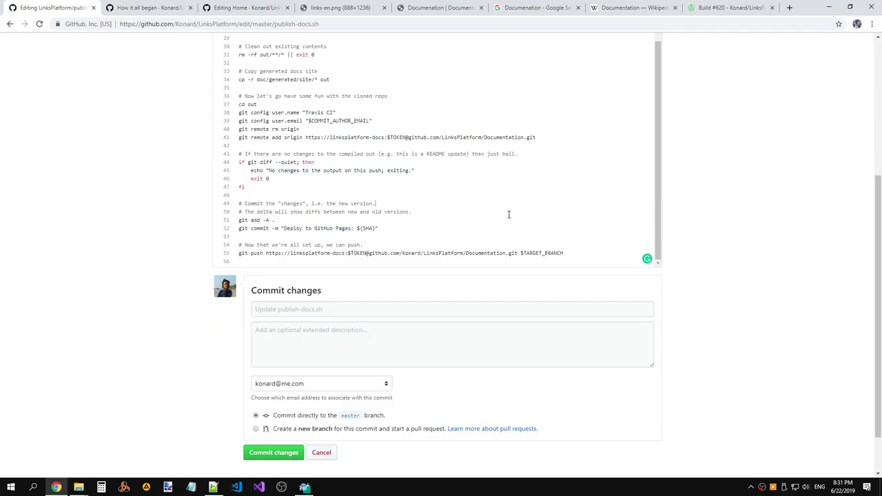
left_click(274, 398)
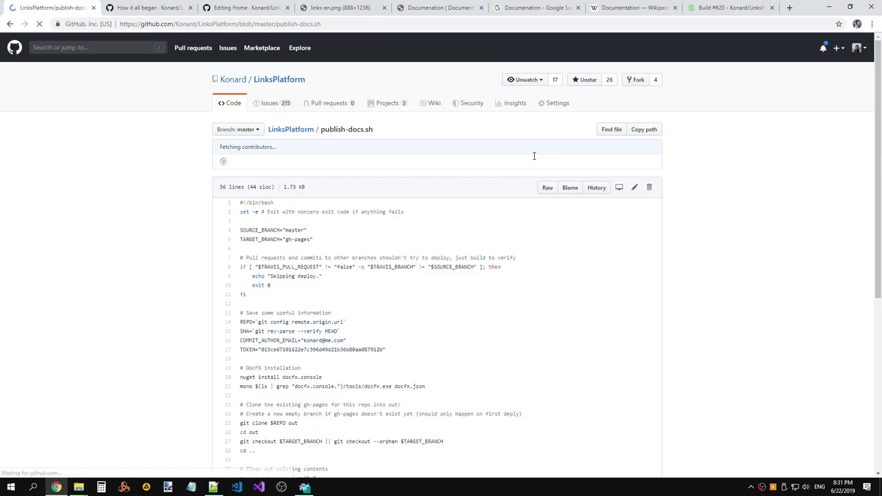
Examine the LinksPlatform repository's root file list and latest commit messages, looking into the Platform and 28.03.2010-04.11.2010/Net folders.
left_click(281, 81)
scroll(434, 150, "down", 3)
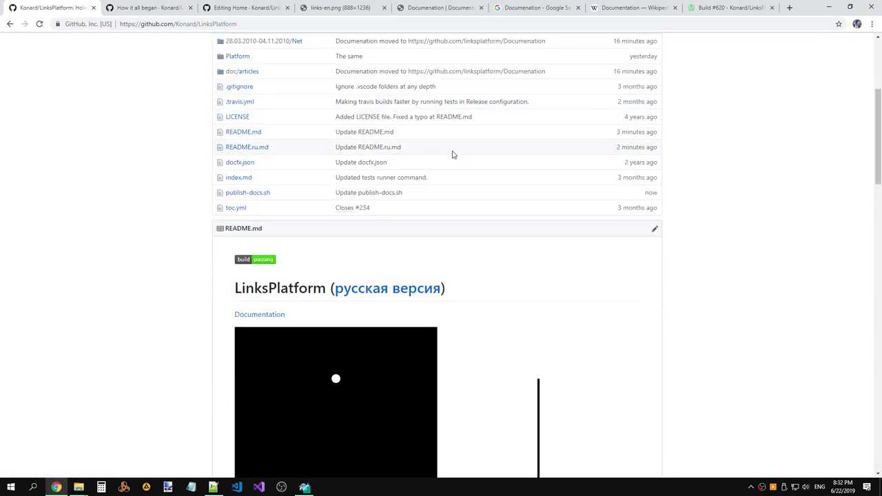
scroll(461, 153, "up", 2)
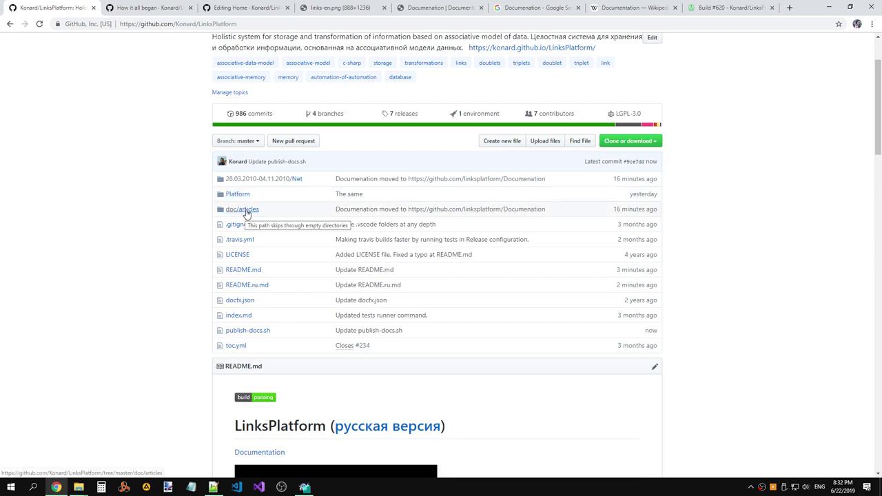
left_click(237, 195)
key("alt+Left")
left_click(290, 181)
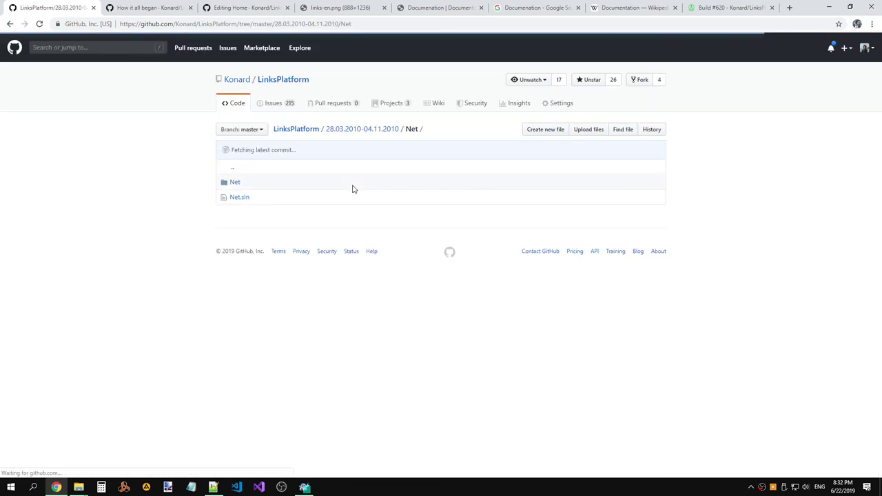
key("alt+Left")
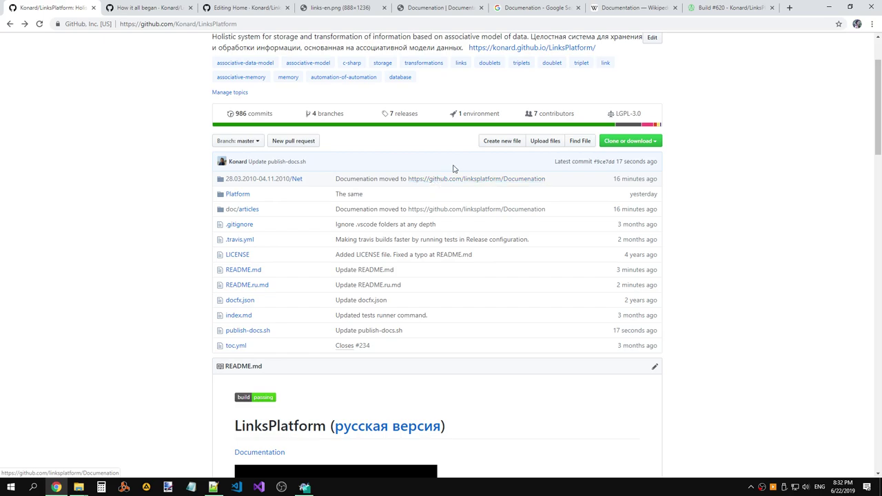
scroll(471, 220, "down", 2)
scroll(473, 211, "up", 3)
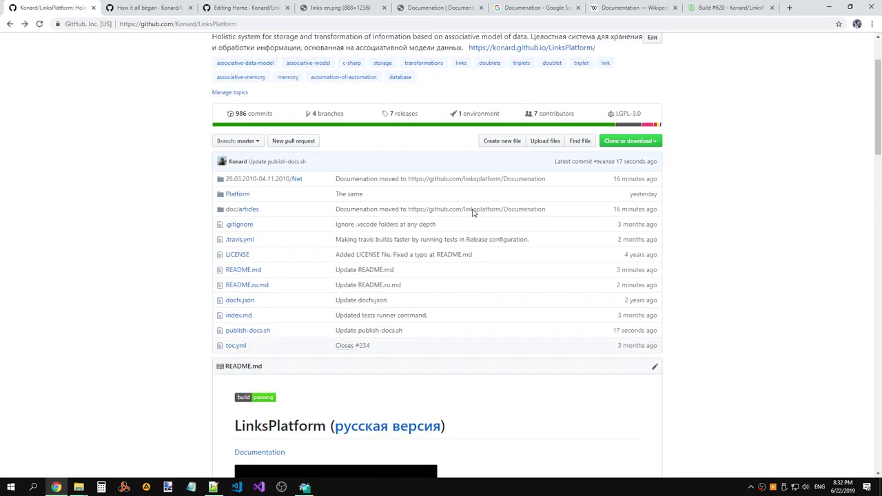
scroll(564, 127, "up", 1)
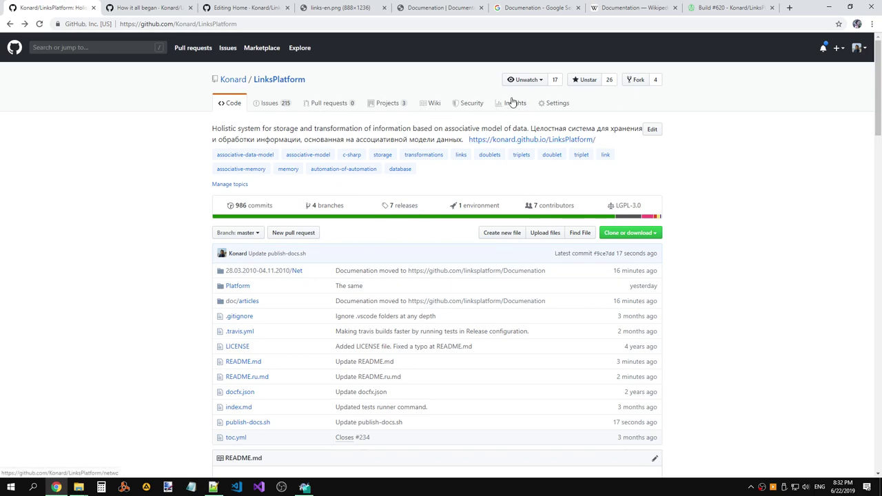
Open the wiki Home page for editing and replace the subdomain of the documentation link with LinksPlatform.
left_click(439, 105)
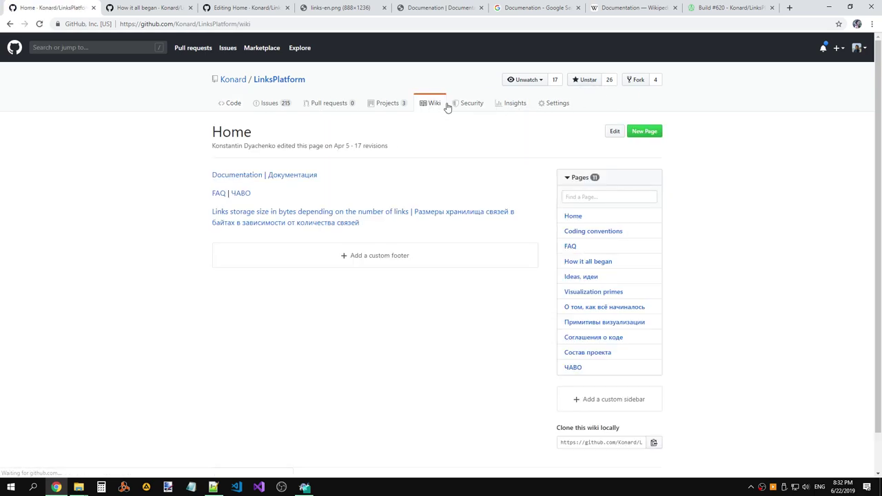
left_click(614, 131)
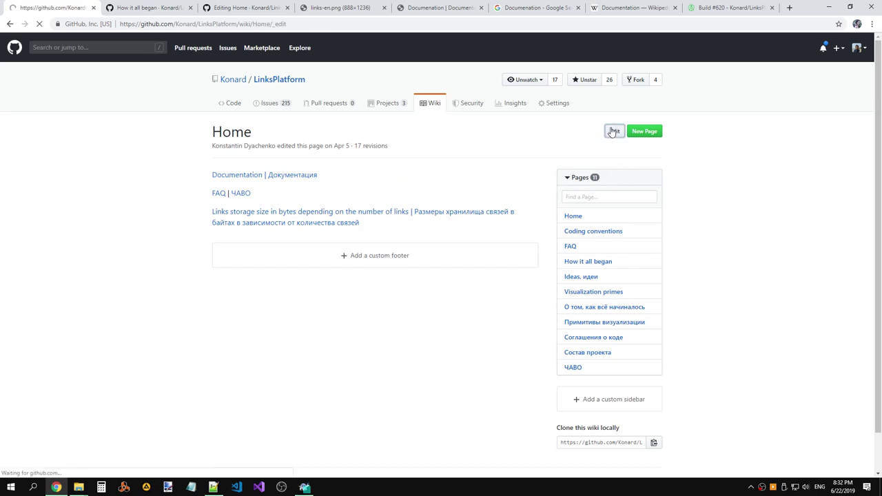
left_click(432, 226)
double_click(431, 227)
key("ctrl+c")
double_click(365, 227)
key("ctrl+v")
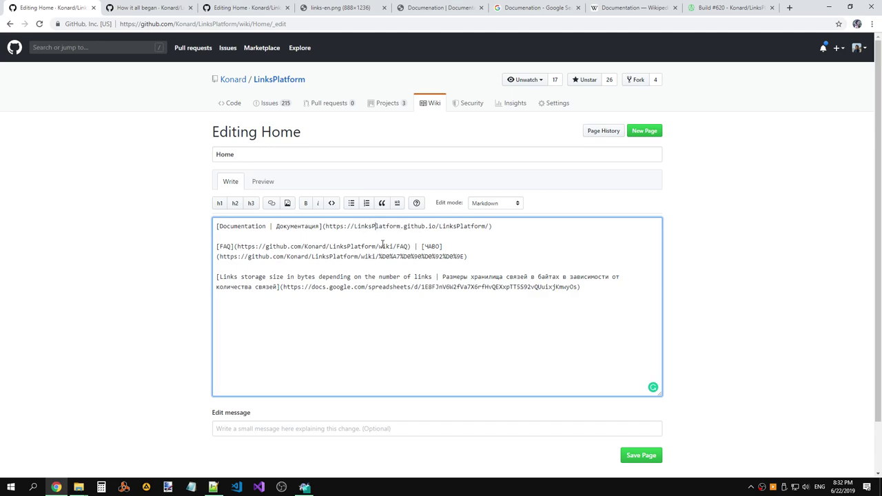
key("BackSpace")
type("G")
key("BackSpace")
type("H")
left_click_drag(486, 226, 439, 227)
type("Documentation")
left_click(648, 456)
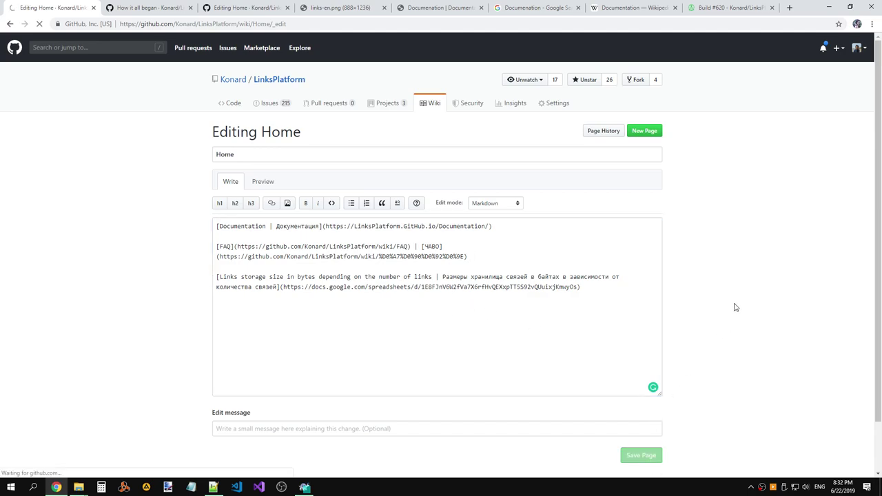
Follow the documentation link on the wiki Home page to check its target, and return to the wiki.
left_click(283, 199)
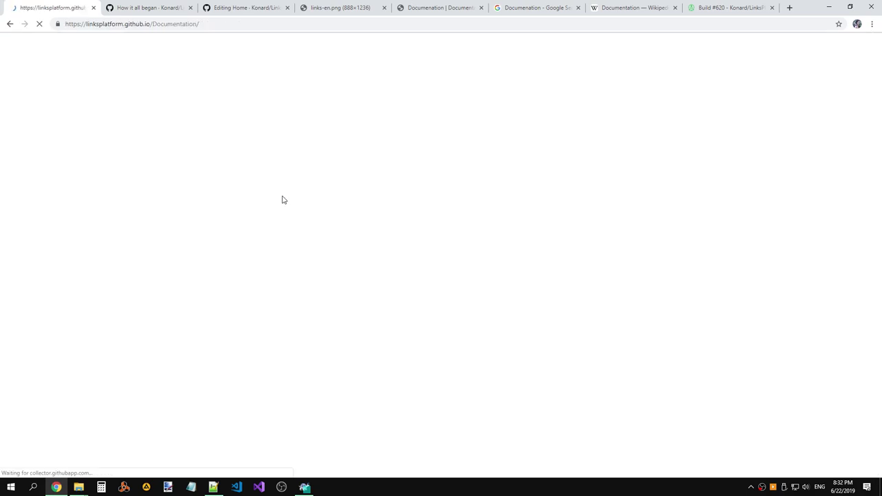
left_click(288, 64)
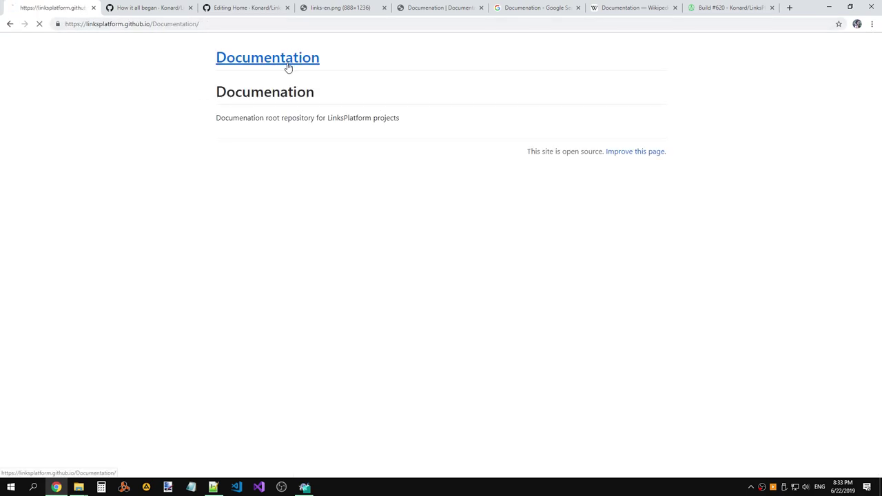
left_click(11, 24)
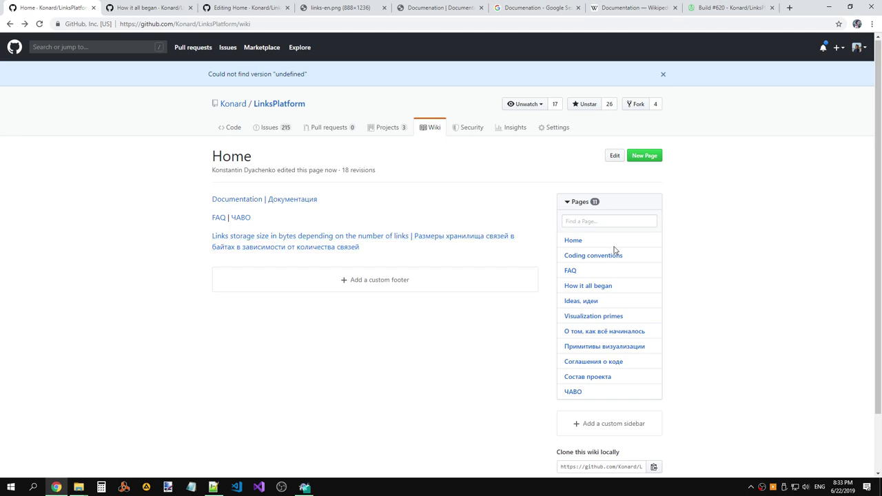
Open the wiki page How it all began for editing and remove the account name before LinksPlatform in the first image's source URL.
left_click(581, 246)
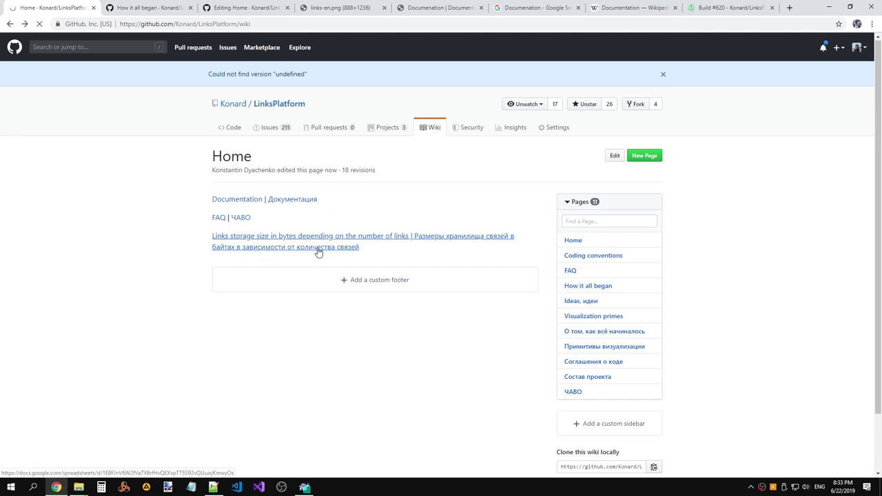
left_click(614, 132)
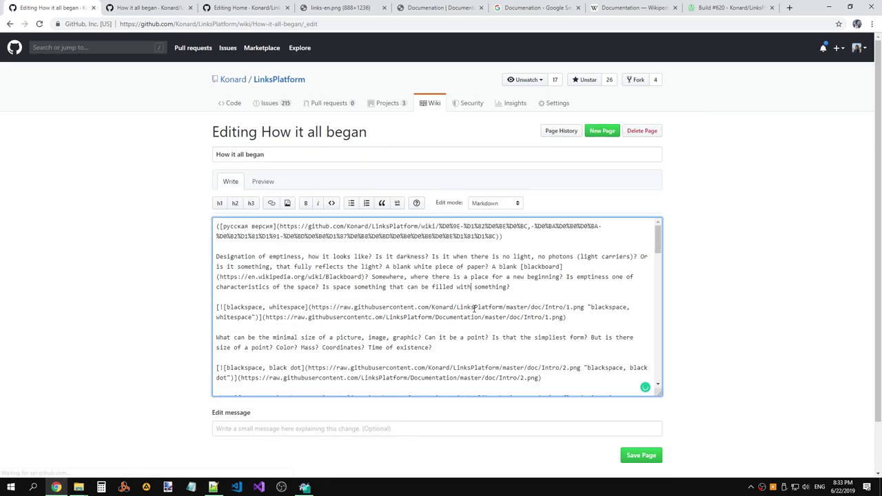
left_click_drag(504, 307, 432, 309)
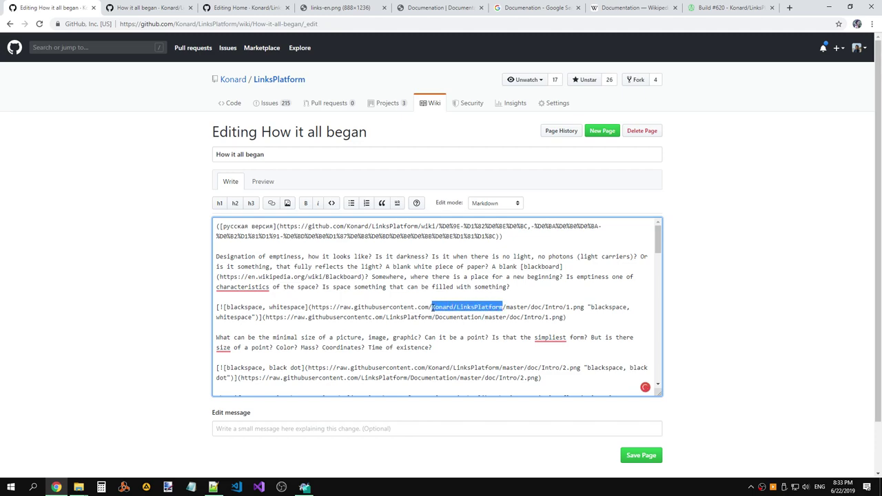
key("Right")
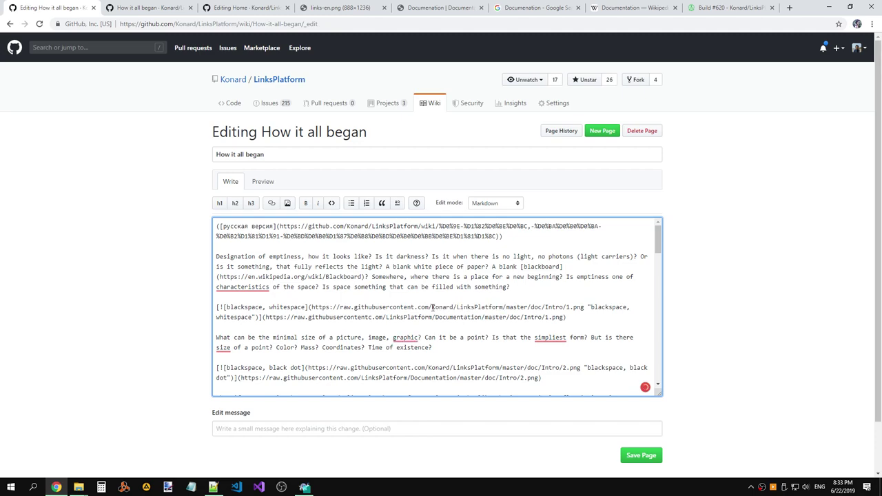
key("shift+Left")
key("shift+Left")
key("shift+Left")
key("shift+Left")
key("shift+Left")
key("shift+Left")
key("shift+Left")
key("BackSpace")
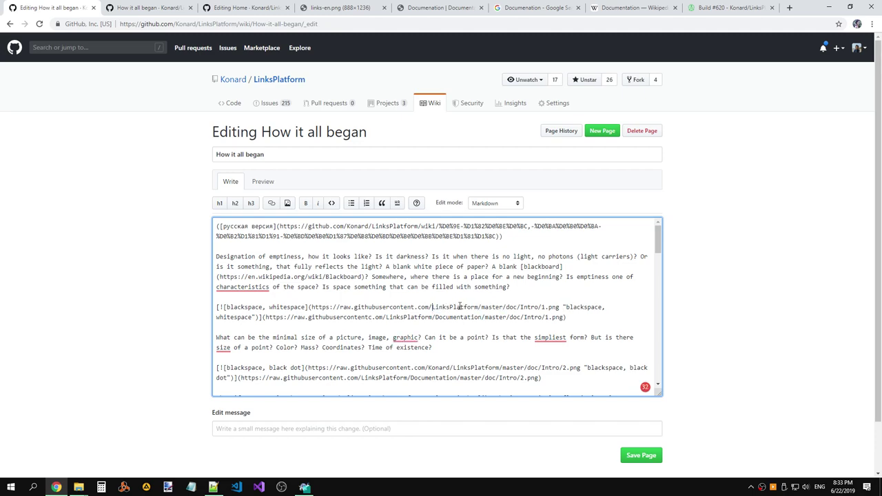
Add /Documentation after LinksPlatform in the first image's source URL, and copy the path LinksPlatform/Documentation.
type("/Documentatoin")
key("BackSpace")
key("BackSpace")
key("BackSpace")
type("io")
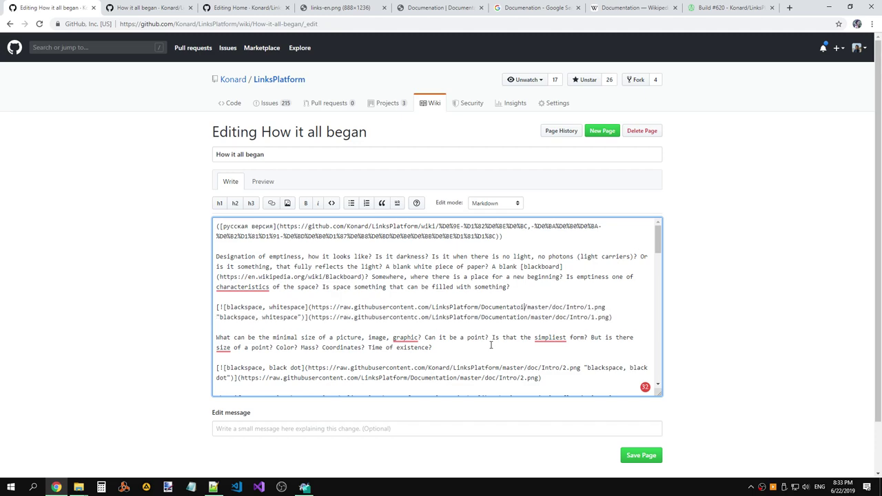
type("n")
left_click(434, 308, "shift")
key("ctrl+c")
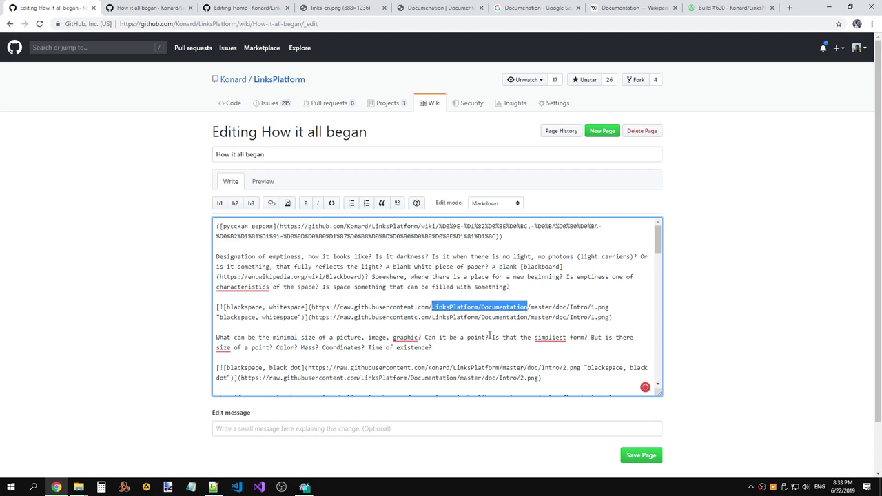
Replace the repository path in both the source and link URLs of image 2.png with LinksPlatform/Documentation.
scroll(501, 311, "down", 2)
scroll(490, 302, "up", 1)
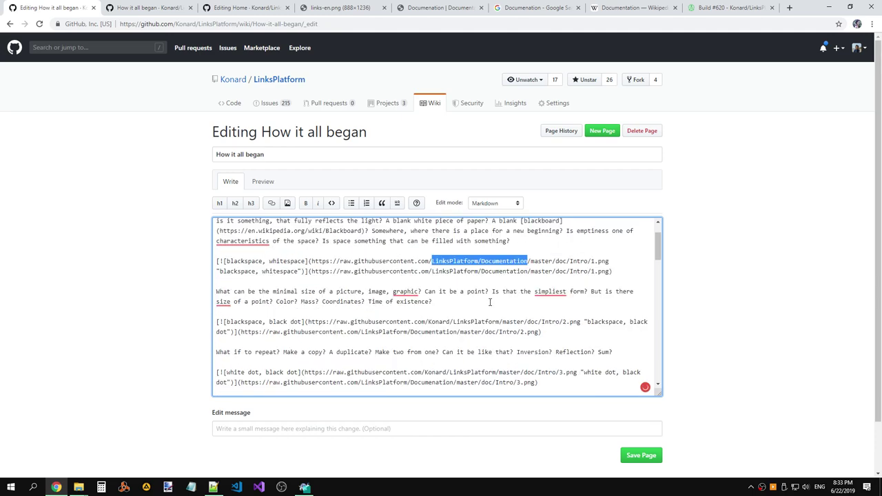
left_click(525, 323)
left_click_drag(498, 322, 428, 322)
key("ctrl+v")
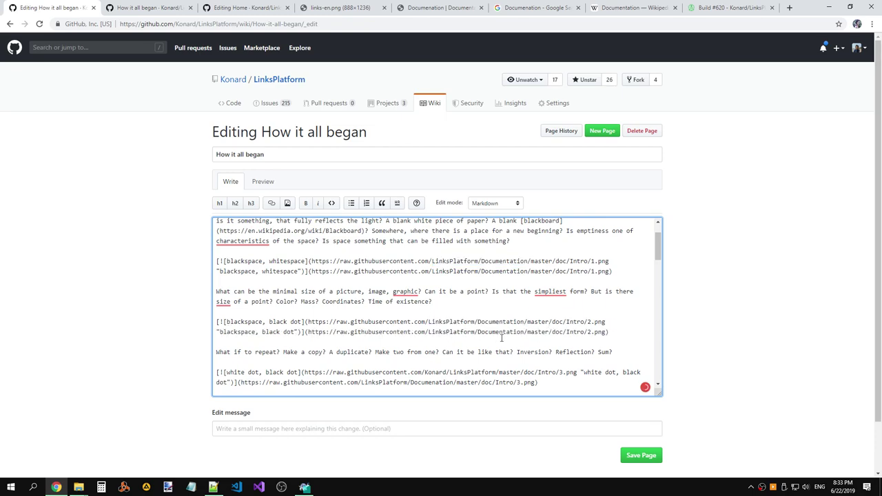
left_click_drag(524, 332, 427, 331)
key("ctrl+v")
Point both URLs of image 3.png to the LinksPlatform/Documentation repository path.
scroll(514, 255, "down", 3)
left_click_drag(495, 280, 381, 290)
key("ctrl+v")
key("ctrl+v")
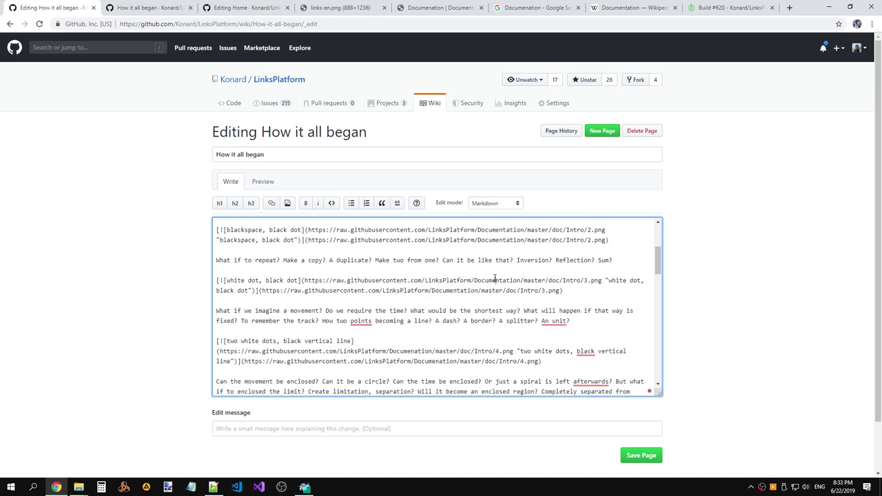
Correct the repository path in both URLs of image 4.png to LinksPlatform/Documentation.
scroll(500, 315, "down", 1)
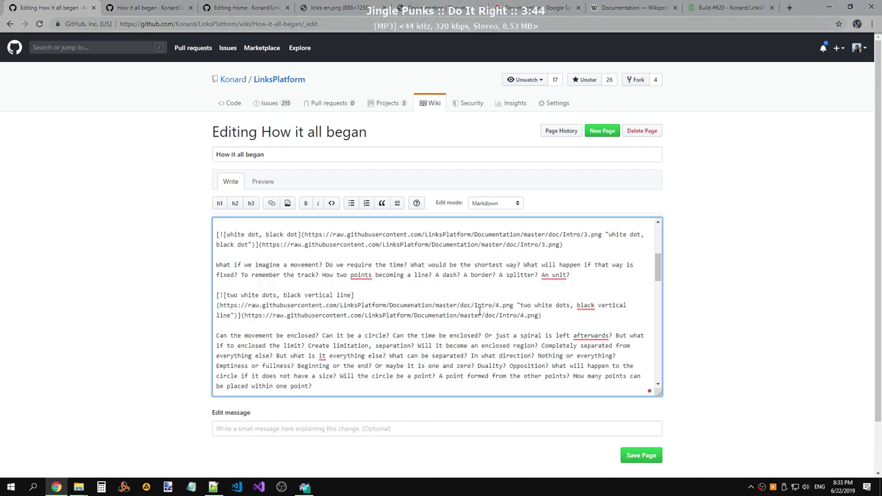
left_click_drag(433, 305, 339, 305)
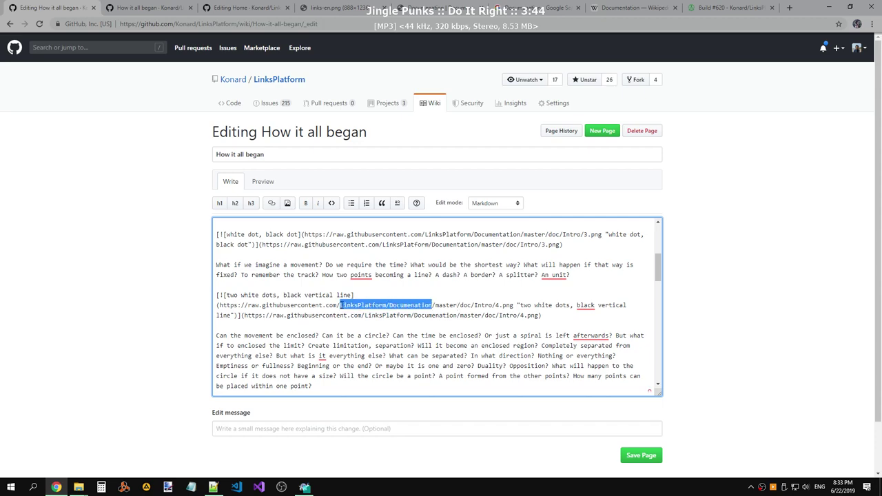
key("ctrl+v")
left_click_drag(459, 315, 365, 315)
key("ctrl+v")
Set the repository path in the link and source URLs of image 5.png to LinksPlatform/Documentation.
scroll(448, 355, "down", 1)
scroll(448, 355, "down", 1)
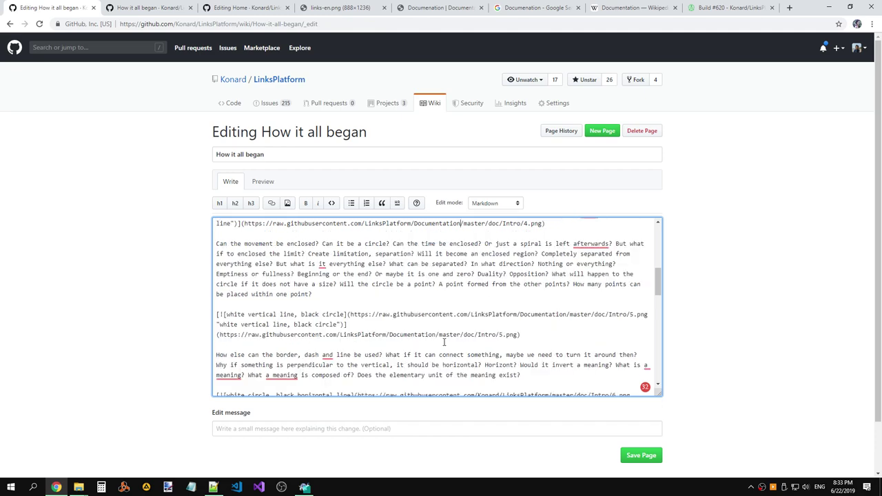
left_click_drag(435, 335, 342, 335)
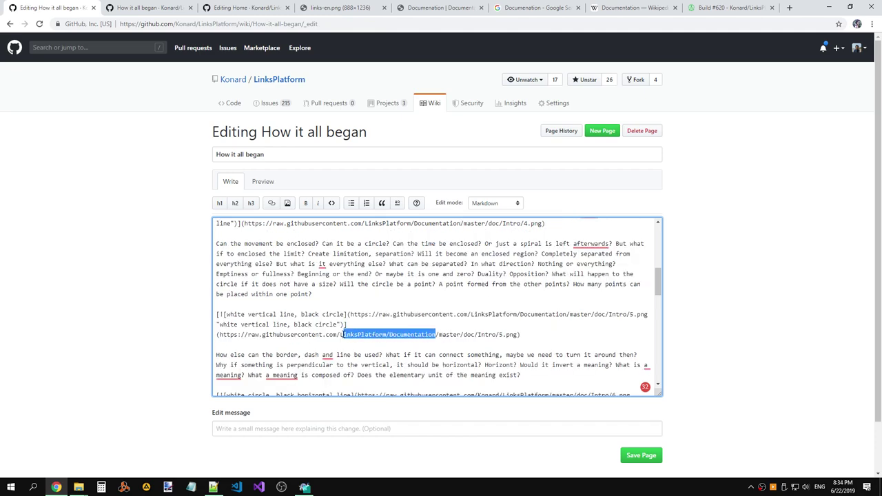
key("ctrl+v")
left_click_drag(567, 314, 470, 315)
key("ctrl+v")
Replace the repository path in both URLs of image 6.png with LinksPlatform/Documentation.
scroll(445, 319, "down", 2)
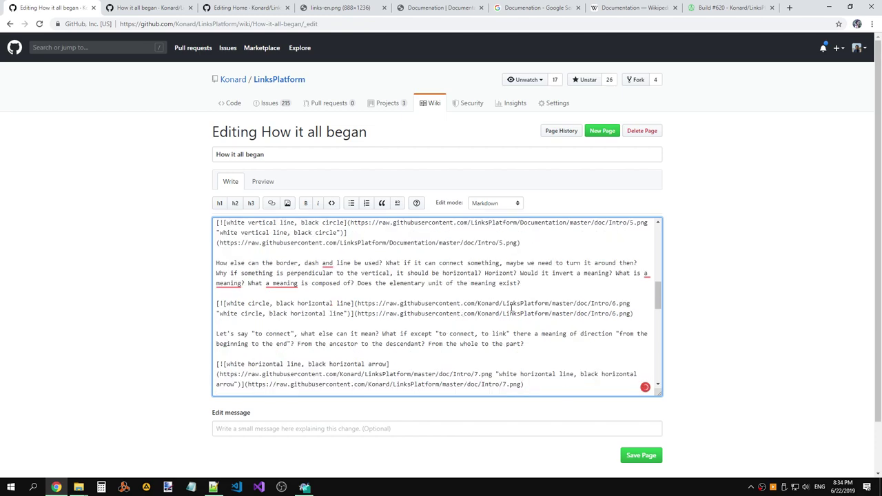
left_click_drag(549, 305, 477, 305)
key("ctrl+v")
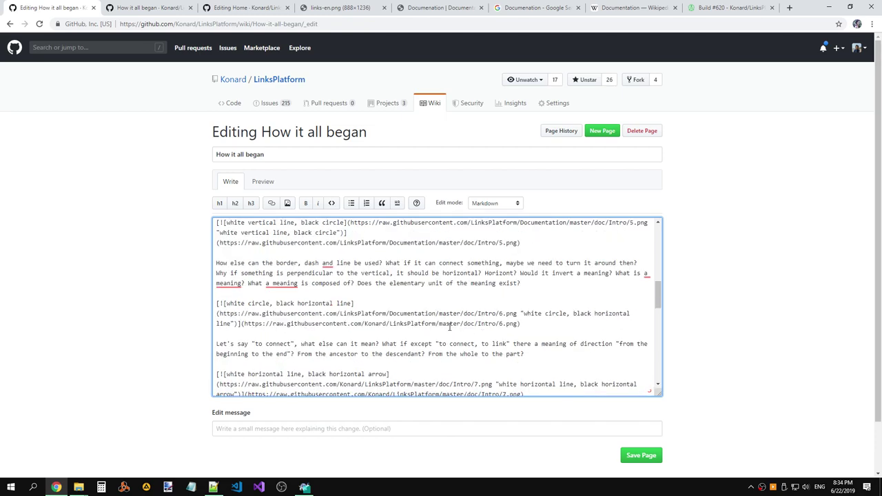
left_click_drag(365, 323, 438, 324)
key("ctrl+v")
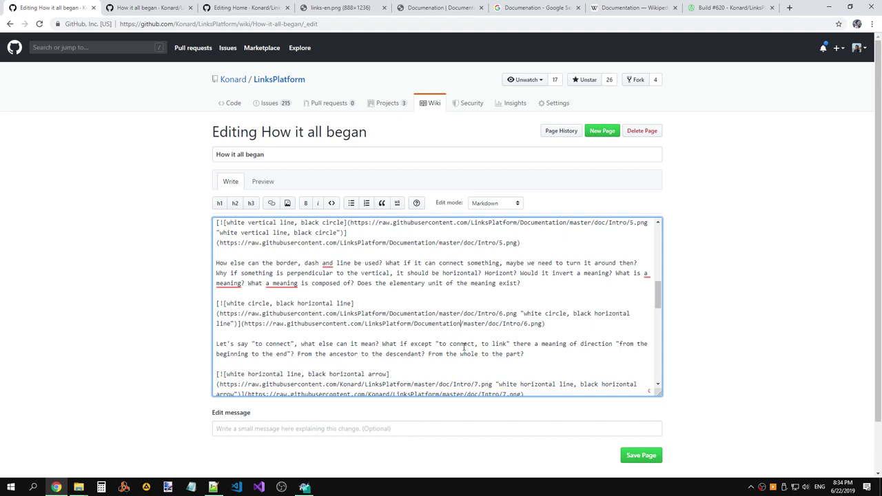
Change the repository path in the source and link URLs of image 7.png to LinksPlatform/Documentation.
scroll(469, 350, "down", 1)
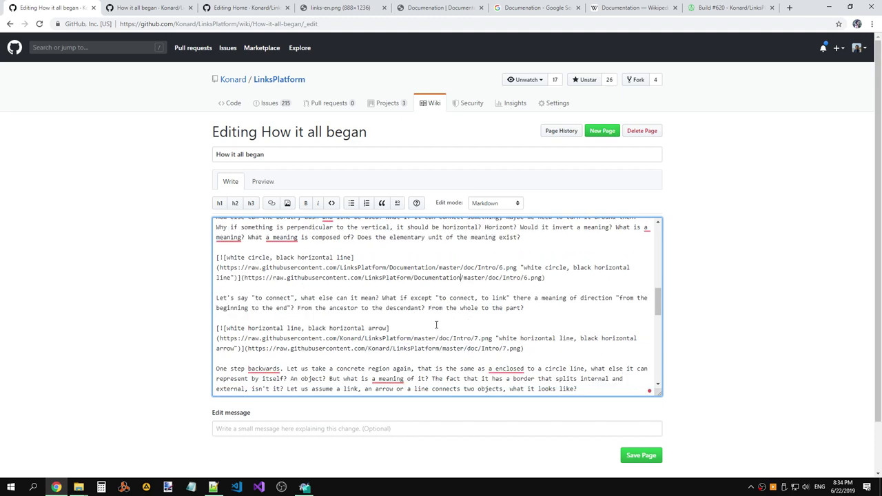
scroll(436, 324, "down", 1)
left_click_drag(339, 292, 412, 294)
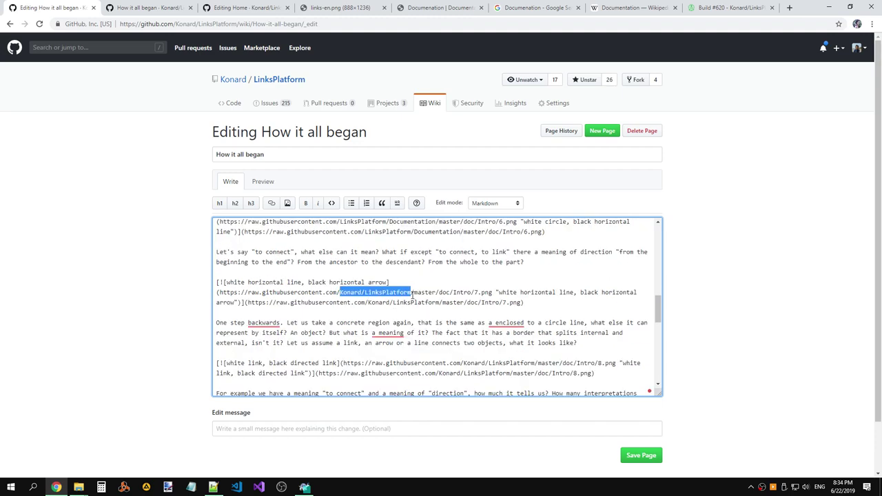
key("ctrl+v")
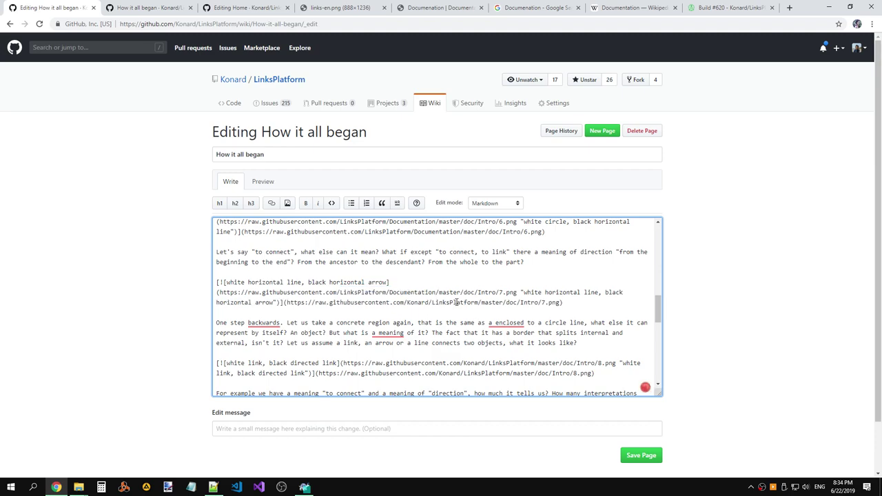
left_click_drag(479, 303, 407, 302)
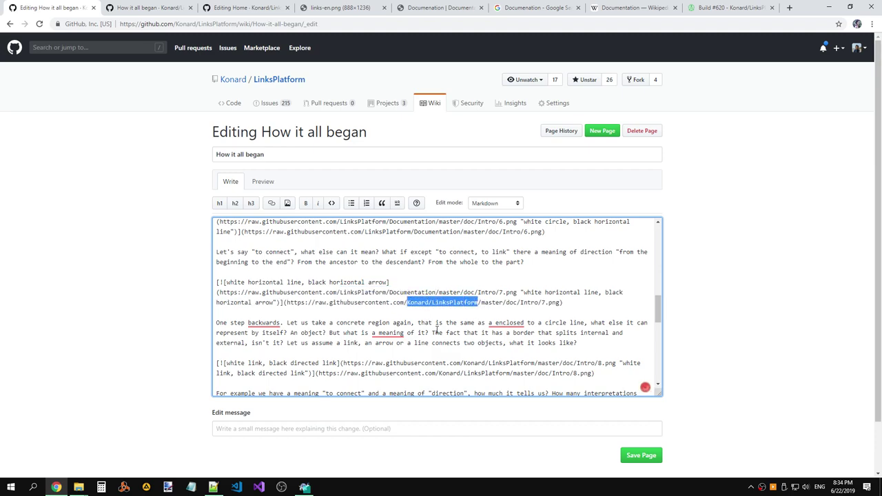
key("ctrl+v")
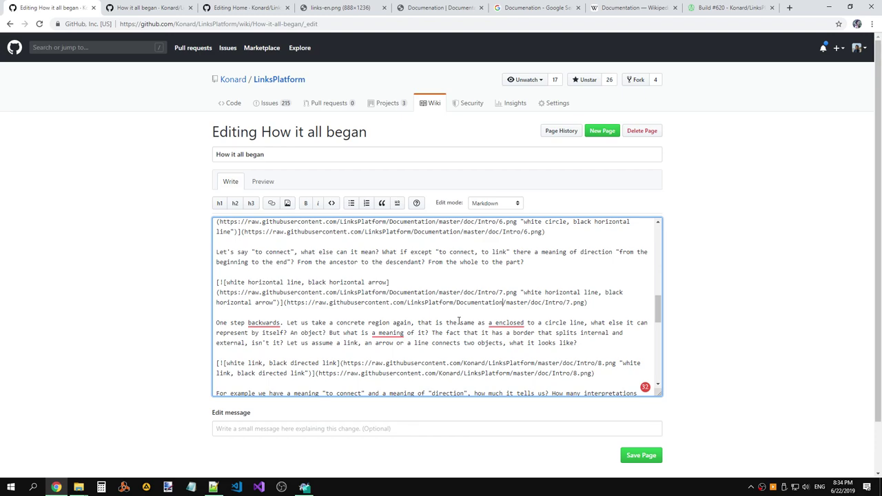
Replace the repository path in both URLs of image 8.png, the directed link picture, with LinksPlatform/Documentation.
scroll(459, 322, "down", 1)
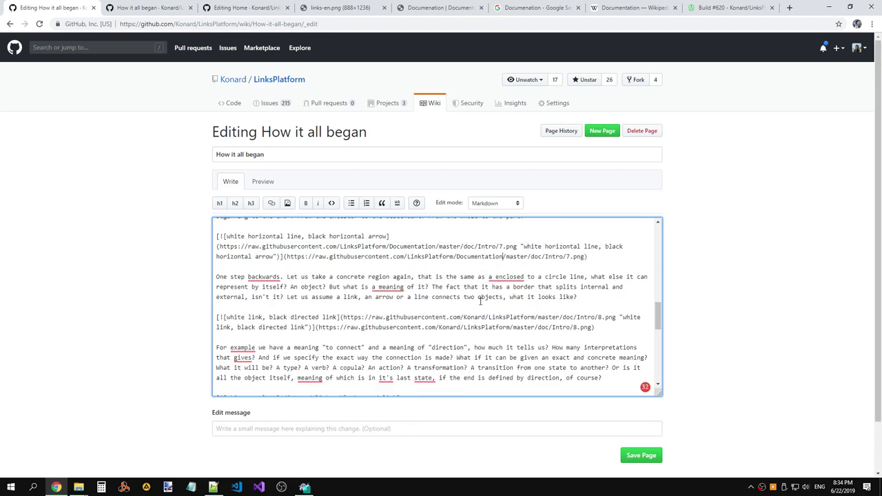
left_click_drag(535, 317, 461, 317)
left_click(463, 317)
left_click_drag(534, 317, 463, 317)
key("ctrl+v")
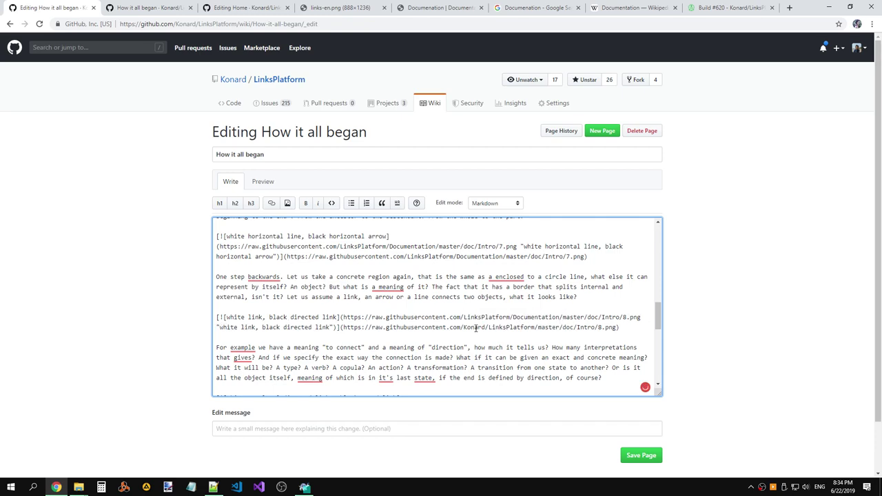
left_click_drag(536, 328, 463, 328)
key("ctrl+v")
Update both URLs of image 9.png, the typed link picture, to the LinksPlatform/Documentation repository path.
scroll(475, 319, "down", 2)
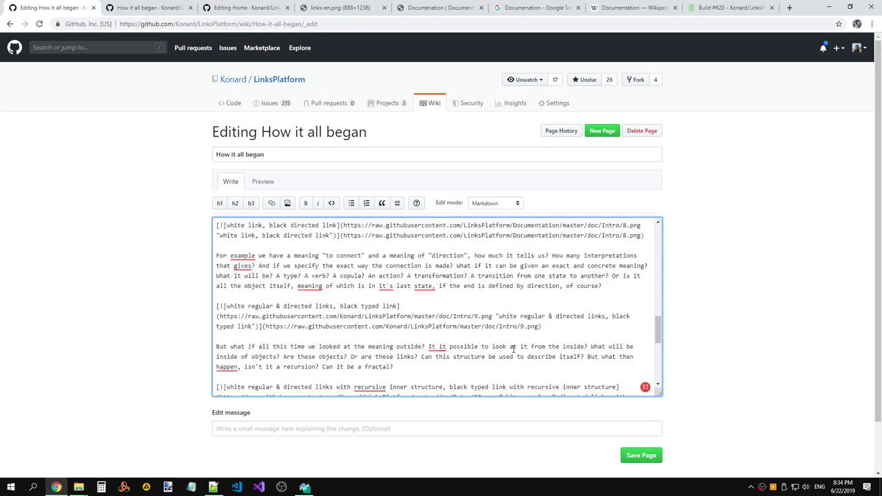
scroll(475, 319, "up", 1)
scroll(495, 316, "down", 1)
left_click_drag(412, 316, 339, 316)
type("LinksPlatform/Documentation")
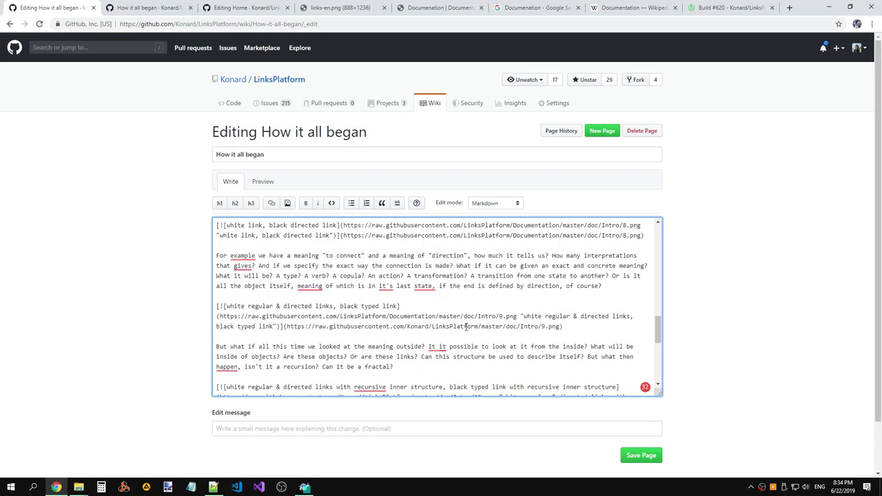
mouse_move(480, 326)
left_mouse_down()
mouse_move(424, 326)
mouse_move(479, 327)
left_mouse_up()
type("LinksPlatform/Documentation")
Replace the repository path in the source and link URLs of images 10.png and 11.png with LinksPlatform/Documentation.
scroll(475, 291, "down", 1)
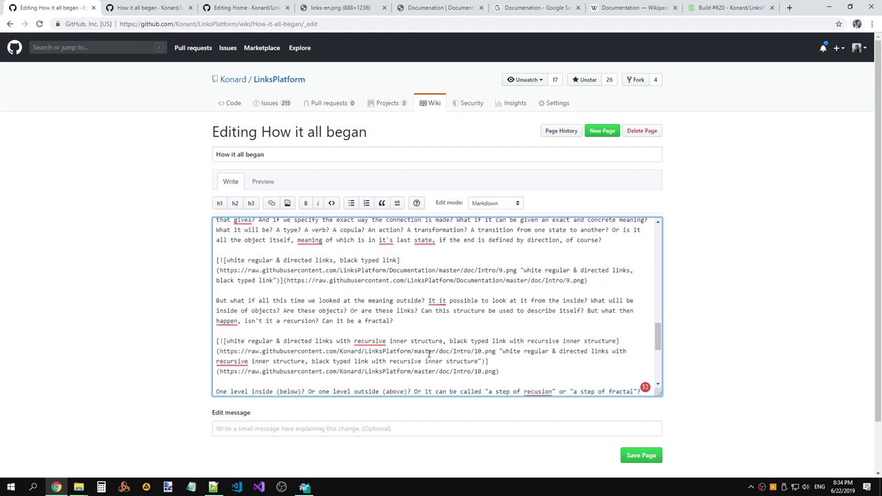
left_click_drag(412, 351, 412, 371)
type("LinksPlatform/Documentation")
type("LinksPlatform/Documentation")
scroll(495, 322, "down", 3)
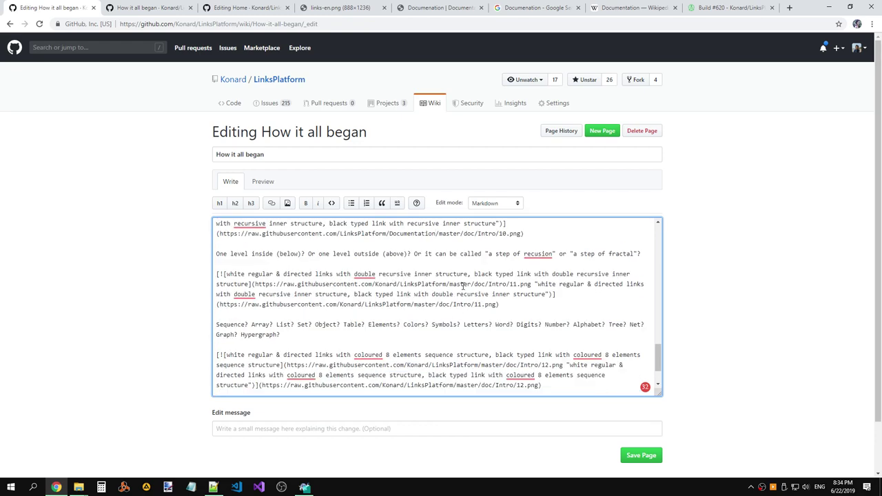
left_click_drag(446, 284, 339, 305)
type("LinksPlatform/Documentation")
type("LinksPlatform/Documentation")
Point both URLs of image 12.png to the LinksPlatform/Documentation repository path.
scroll(448, 308, "down", 1)
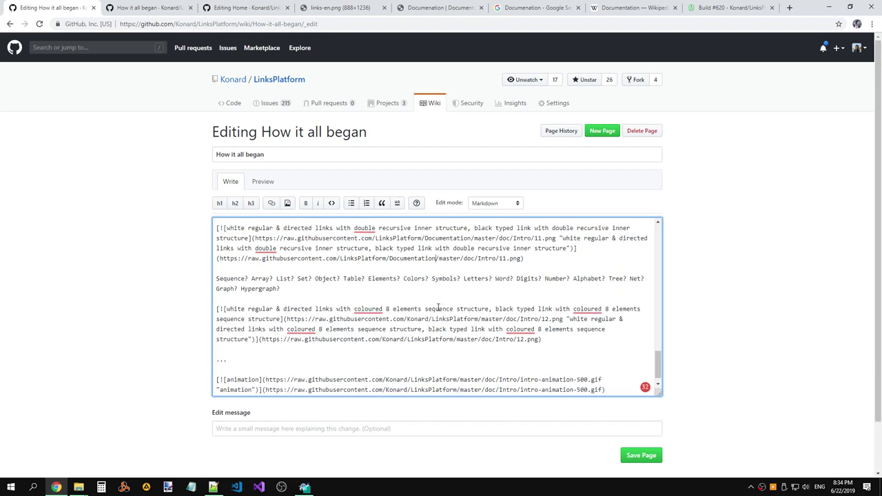
left_click_drag(477, 319, 456, 377)
type("LinksPlatform/Documentation")
left_click(426, 339)
type("LinksPlatform/Documentation")
Set both URLs of intro-animation-500.gif to the LinksPlatform/Documentation path and save the wiki page.
scroll(453, 346, "down", 1)
type("LinksPlatform/Documentation")
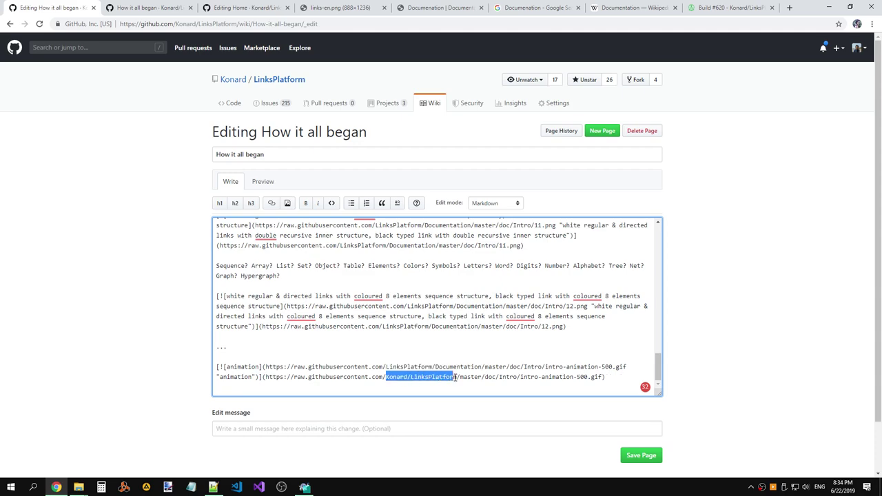
type("LinksPlatform/Documentation")
left_click(641, 454)
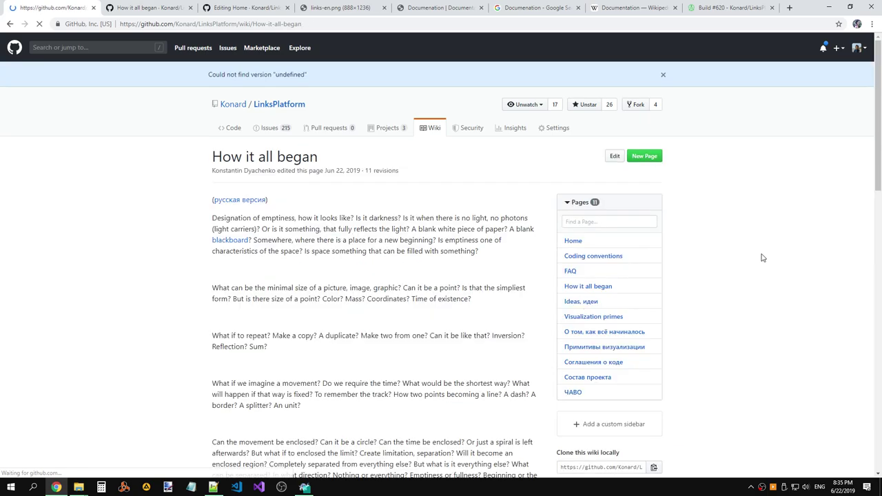
Check the images on the saved wiki page and open the animation and images 12, 11 and 10 in separate tabs.
scroll(761, 255, "down", 9)
scroll(761, 255, "down", 20)
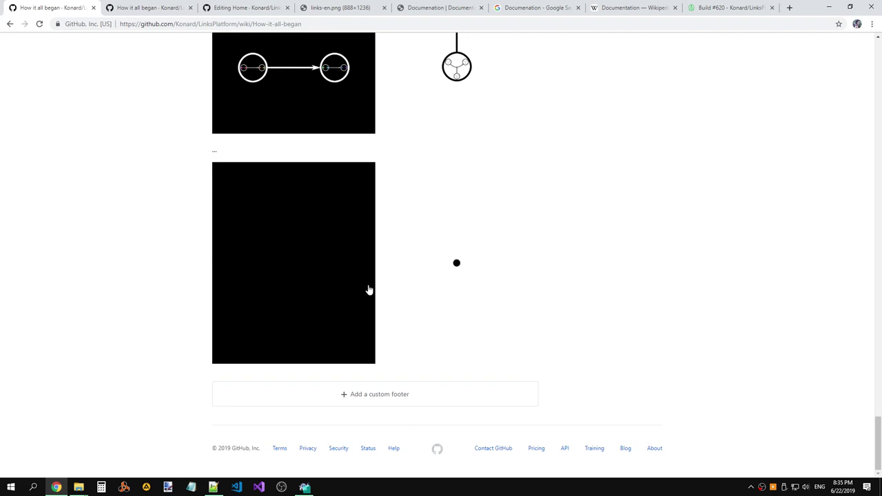
scroll(368, 288, "up", 3)
middle_click(366, 282)
scroll(363, 276, "up", 3)
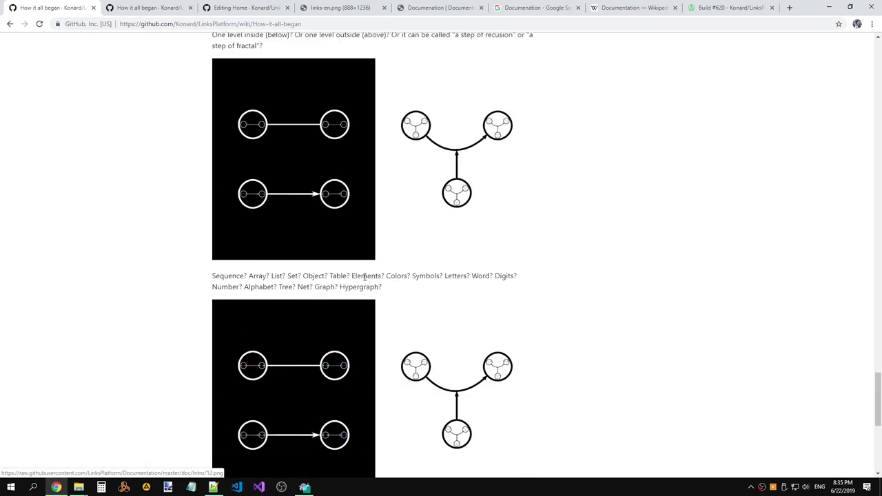
scroll(400, 262, "down", 5)
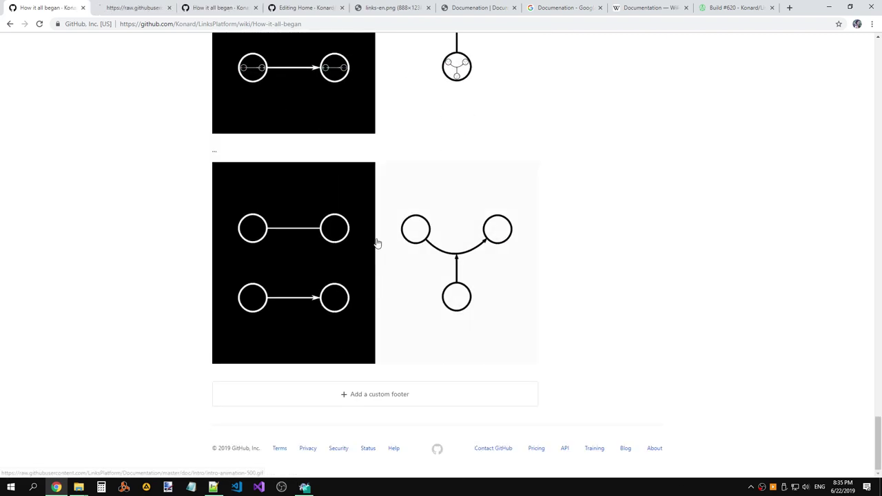
middle_click(379, 108)
scroll(409, 354, "up", 4)
scroll(386, 189, "down", 2)
scroll(438, 292, "down", 2)
scroll(441, 292, "up", 7)
middle_click(407, 268)
scroll(399, 265, "up", 4)
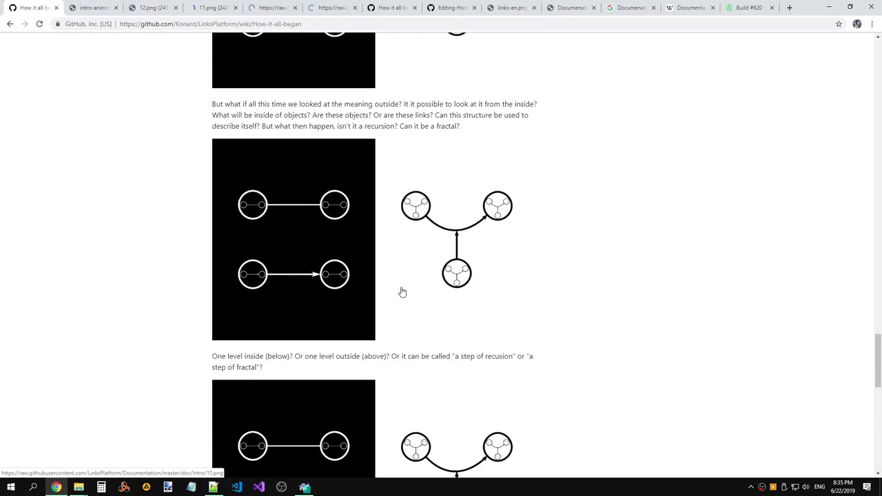
Open the linked files of images 9 and 8 in new tabs to check their URLs.
scroll(400, 289, "up", 2)
middle_click(382, 227)
middle_click(380, 191)
scroll(380, 191, "up", 1)
scroll(405, 294, "up", 2)
middle_click(384, 178)
scroll(416, 374, "up", 5)
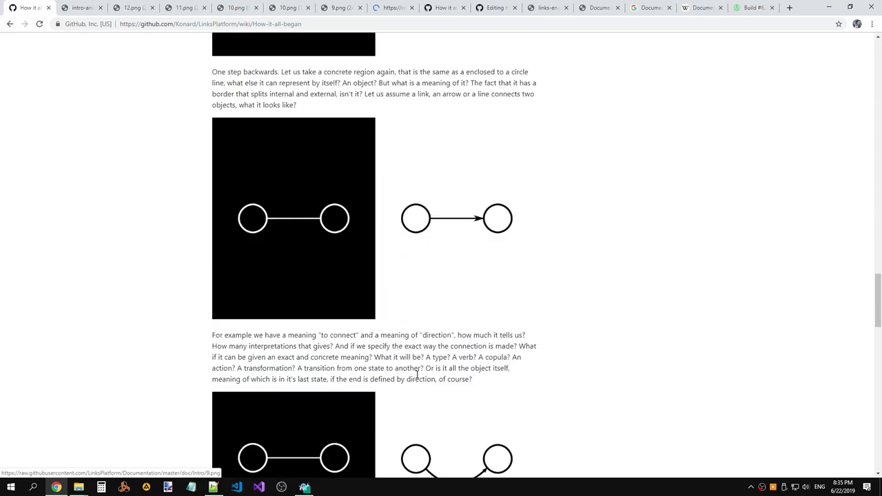
Open the linked files of images 7, 6, 5 and 4 in new tabs to check their URLs.
middle_click(399, 224)
scroll(399, 226, "up", 4)
middle_click(403, 291)
middle_click(397, 244)
scroll(408, 317, "up", 4)
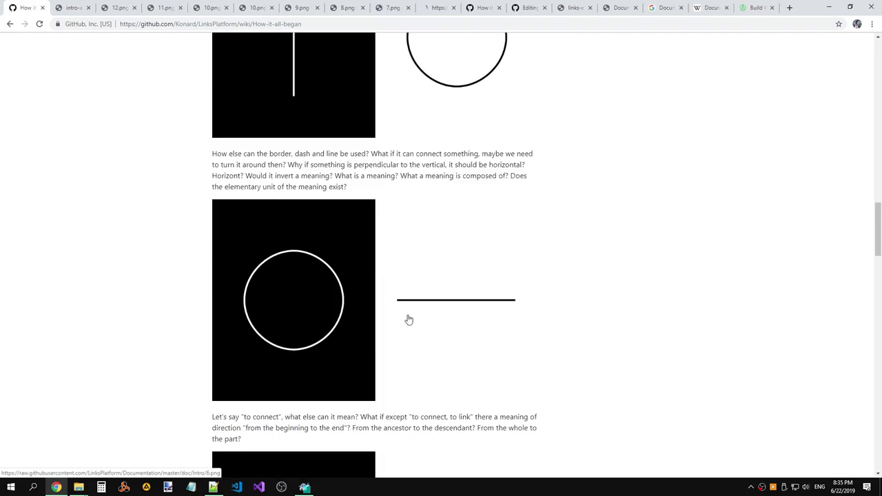
middle_click(398, 241)
scroll(399, 241, "up", 3)
middle_click(389, 217)
scroll(399, 275, "up", 3)
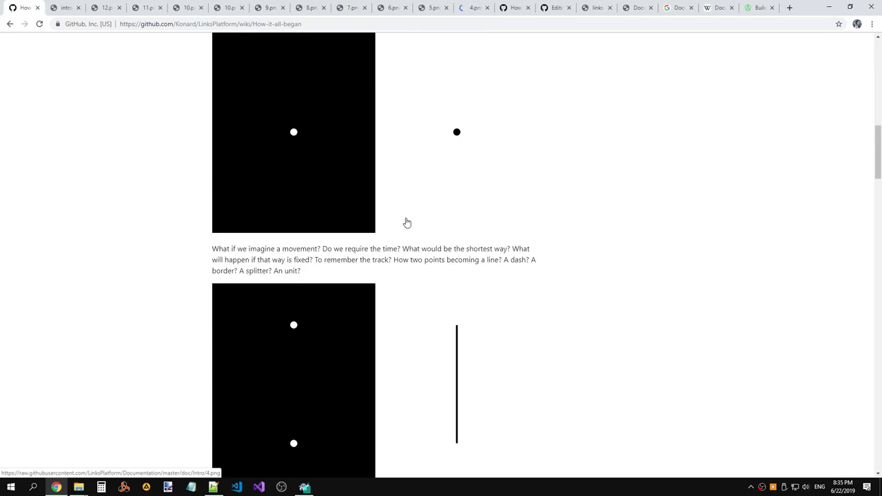
Open the linked files of images 3, 2 and 1 in new tabs, and view the opened intro animation.
middle_click(408, 227)
scroll(403, 310, "up", 4)
middle_click(392, 215)
scroll(394, 248, "up", 3)
middle_click(406, 390)
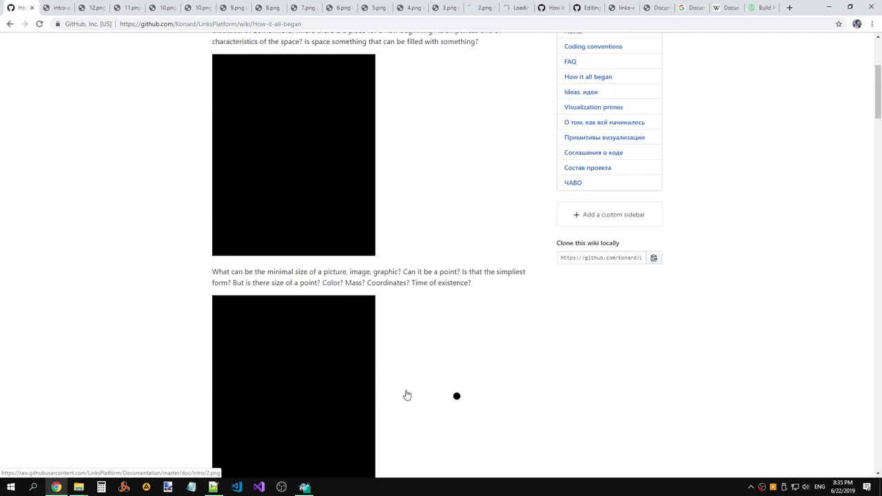
scroll(407, 324, "up", 3)
left_click(54, 10)
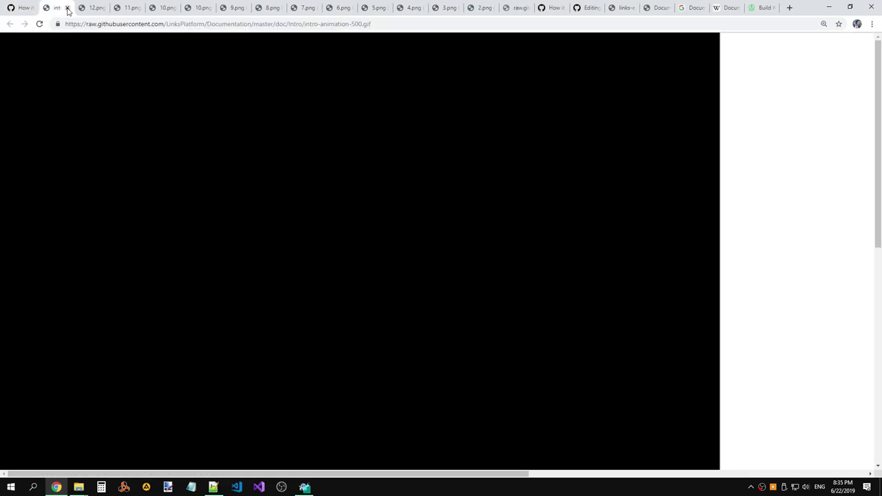
View the opened intro animation and images 12 down to 2 in turn, closing each one's tab.
left_click(66, 9)
left_click(67, 8)
left_click(67, 8)
left_click(67, 8)
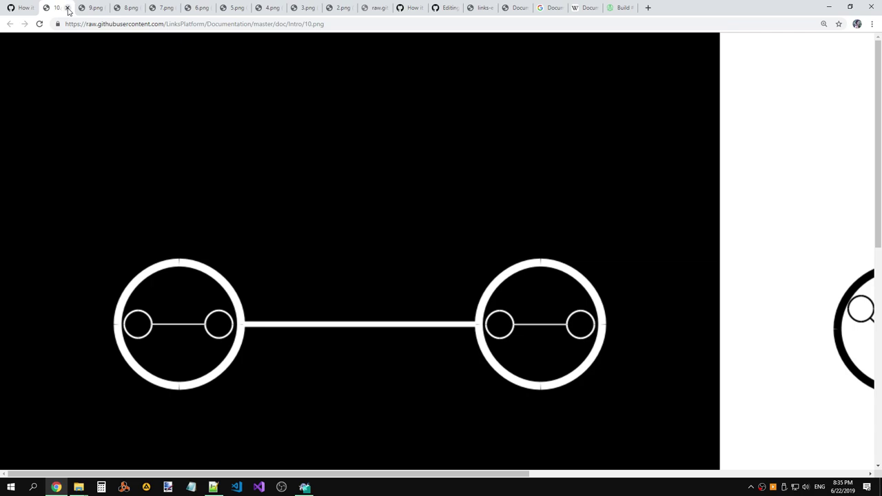
left_click(67, 8)
left_click(67, 8)
left_click(67, 9)
left_click(66, 8)
left_click(67, 8)
left_click(67, 8)
left_click(67, 9)
left_click(67, 8)
left_click(67, 8)
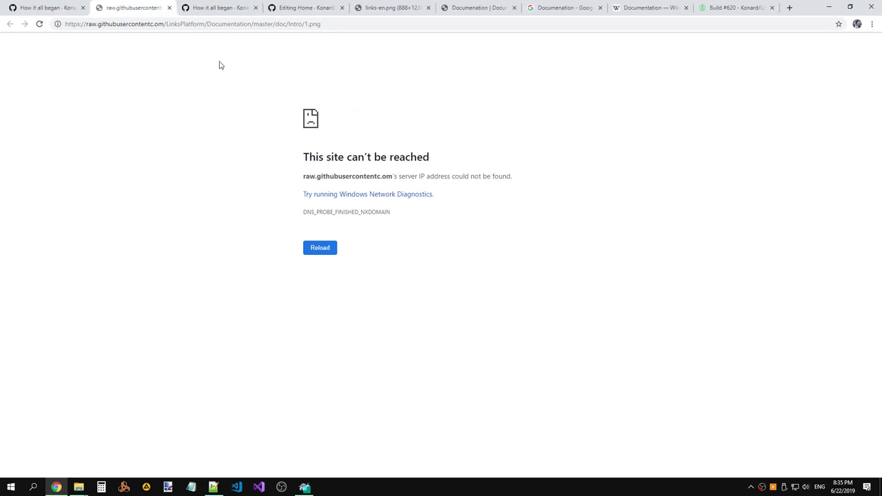
Reload the linked file of image 1 and inspect the domain spelling in its address.
left_click(241, 27)
left_click(293, 24)
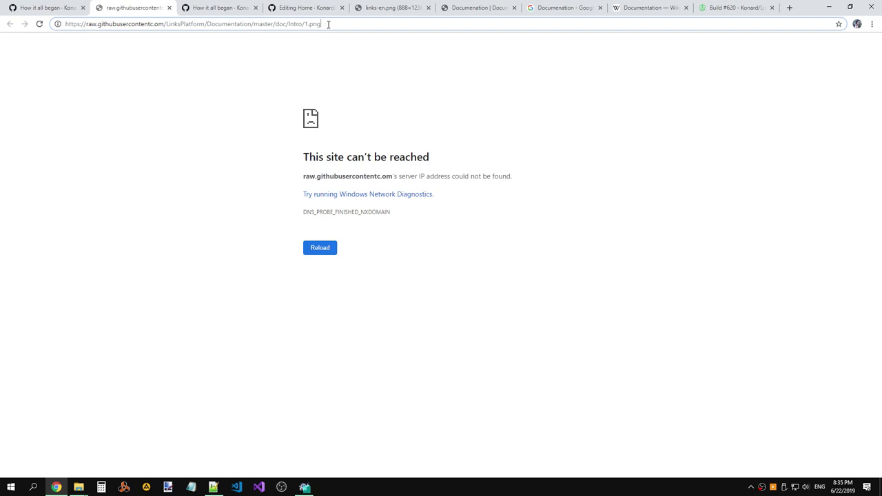
left_click(39, 23)
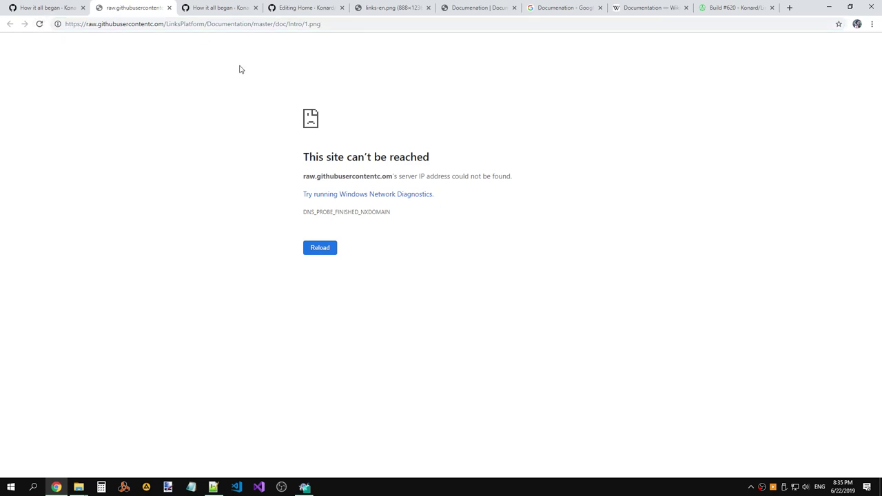
left_click(152, 24)
left_click(153, 25)
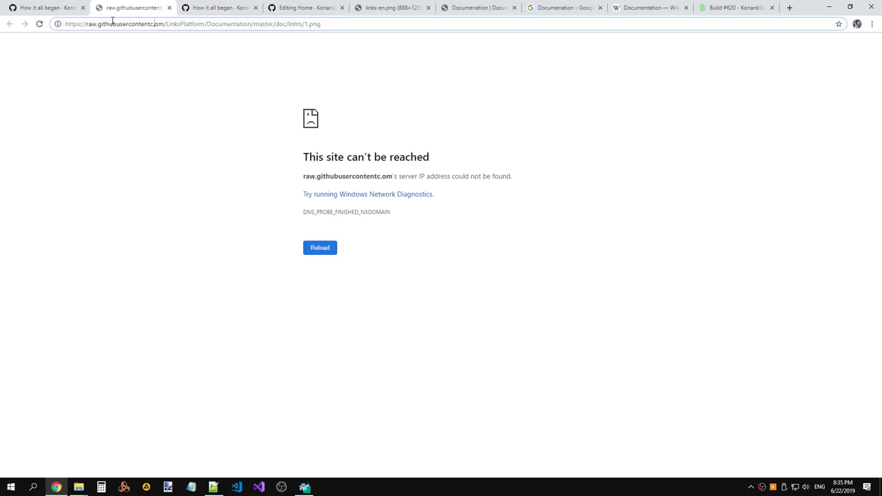
On the How it all began wiki page, correct the domain in image 1's link to raw.githubusercontent.com and save the page.
left_click(71, 12)
scroll(519, 193, "down", 3)
scroll(537, 197, "up", 3)
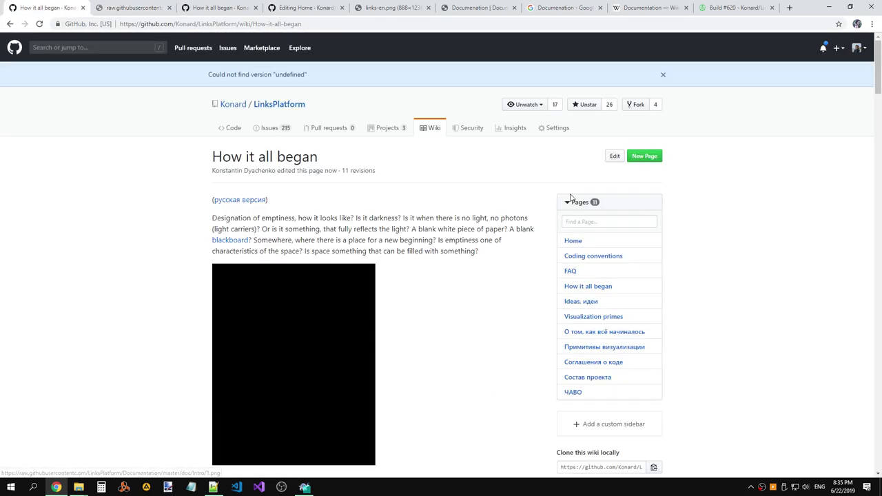
left_click(613, 157)
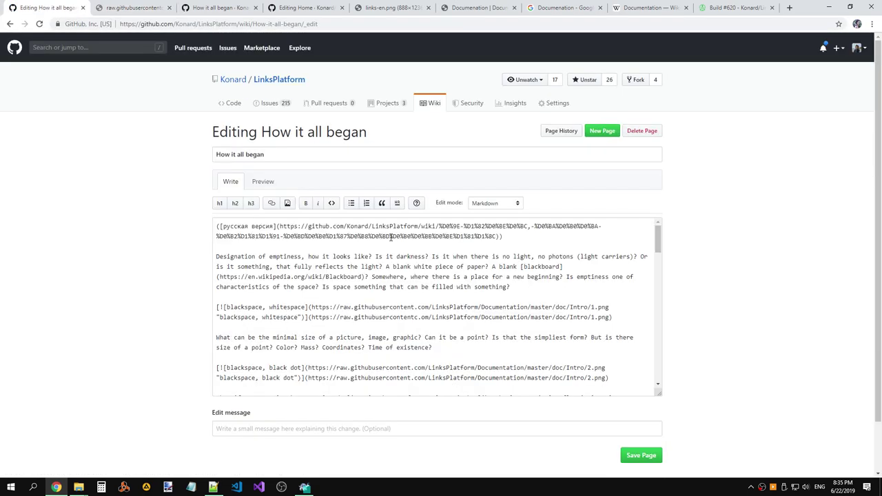
left_click(419, 315)
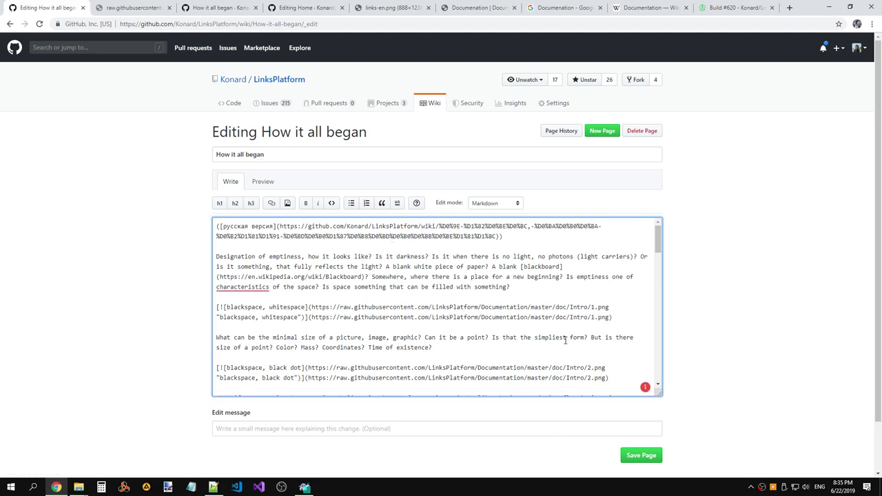
left_click(655, 455)
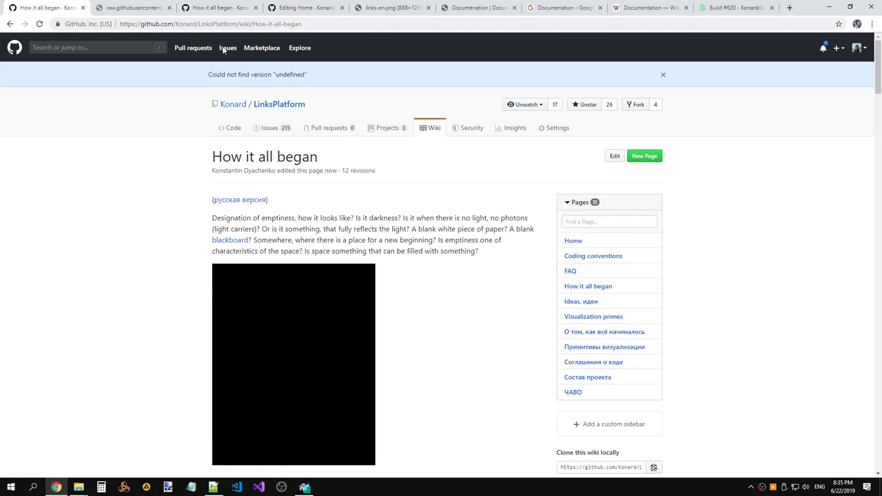
Check image 1's opened file at the corrected address, close its tab and look over the saved wiki page.
left_click(138, 9)
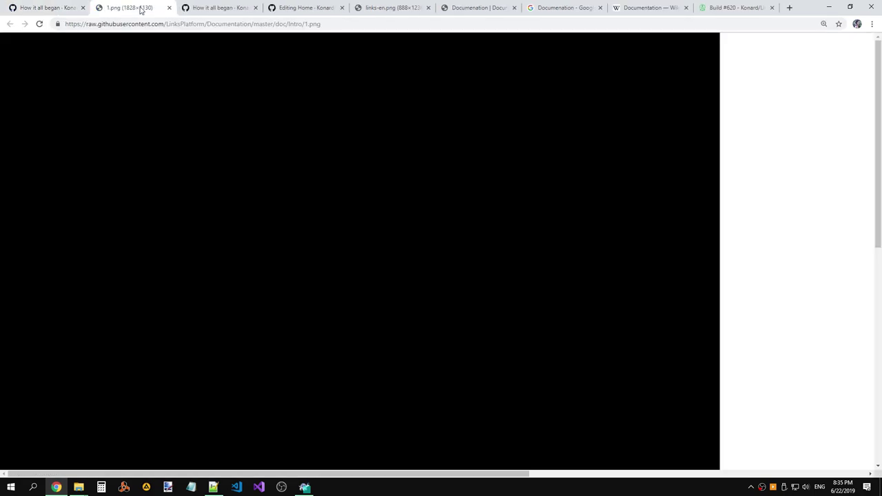
left_click(168, 8)
scroll(443, 171, "down", 3)
scroll(448, 168, "up", 2)
scroll(448, 169, "up", 1)
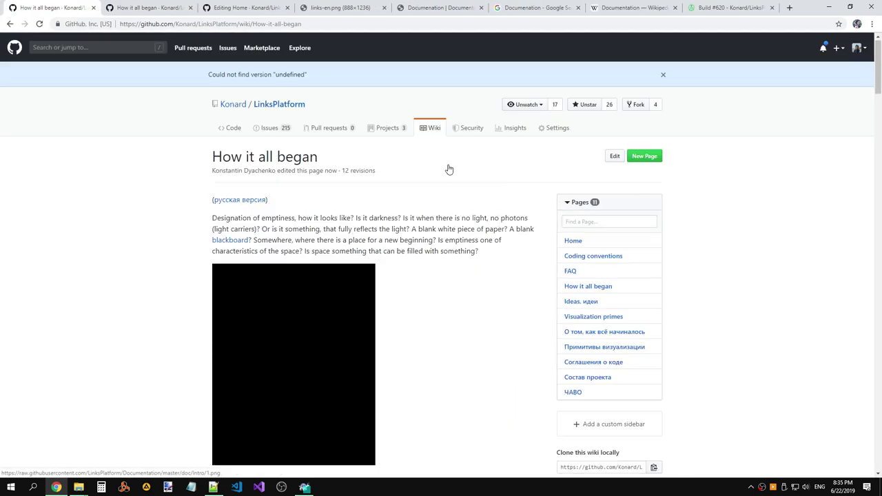
Reopen the How it all began page for editing and review the image URLs in its source.
left_click(614, 156)
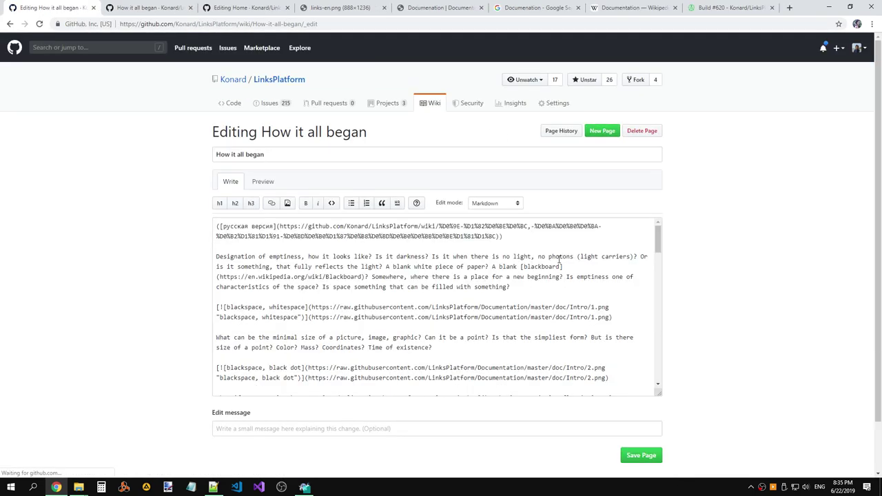
scroll(560, 256, "down", 1)
scroll(556, 260, "down", 1)
scroll(556, 260, "down", 1)
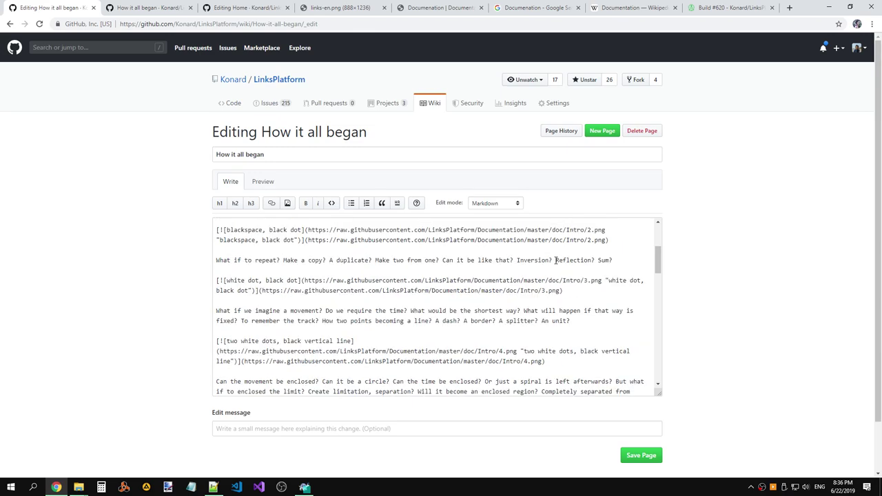
scroll(556, 260, "up", 3)
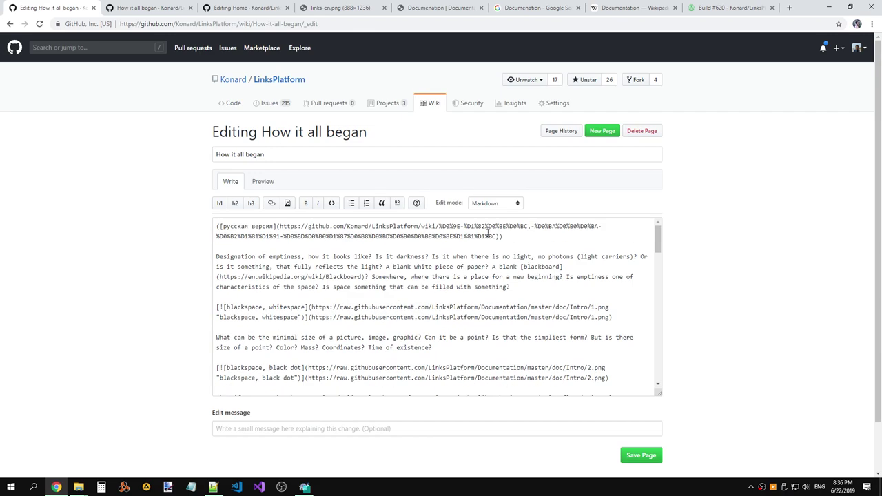
From the other How it all began tab, open the Russian version of the page for editing.
left_click(151, 9)
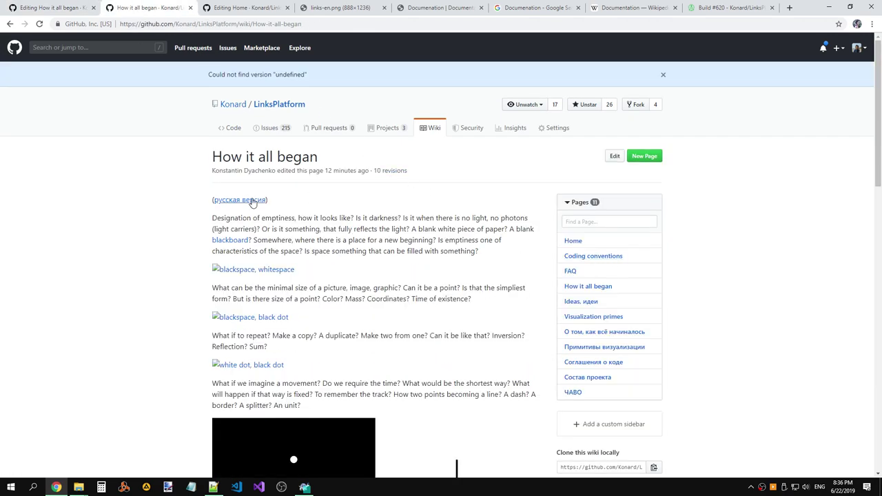
scroll(604, 159, "down", 2)
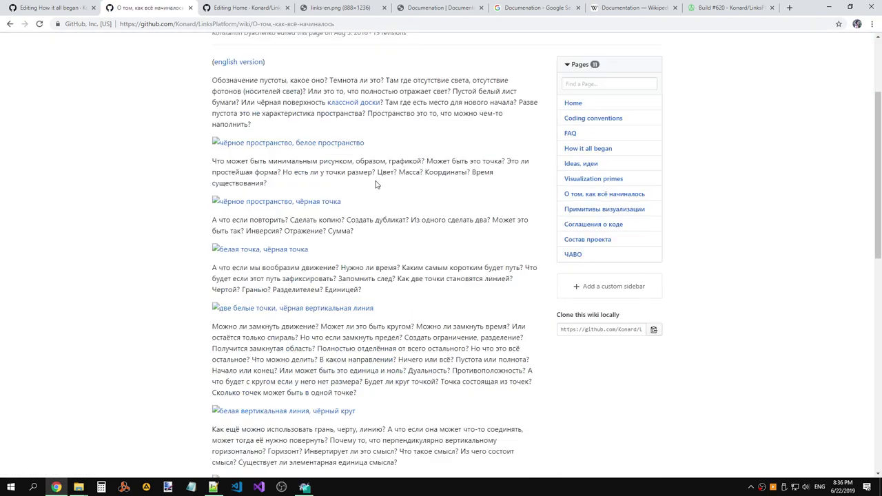
scroll(604, 160, "up", 1)
left_click(614, 110)
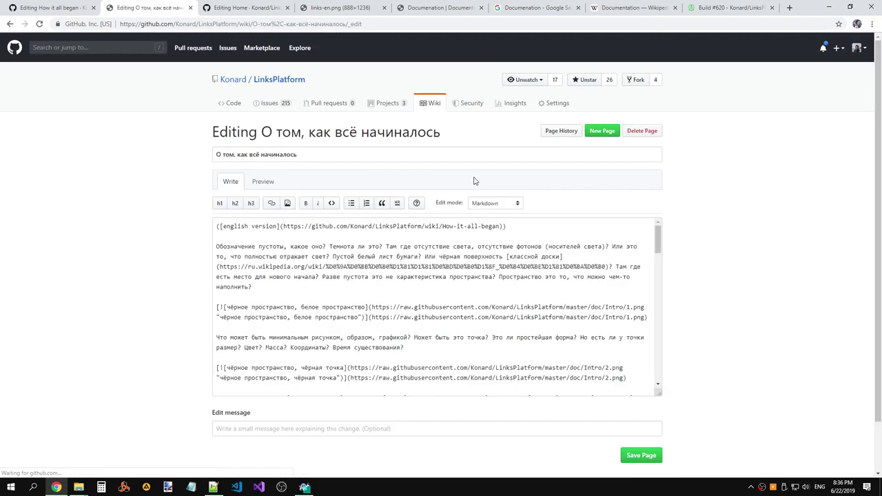
Replace the repository path in both image 1 URLs of the Russian page with LinksPlatform/Documentation.
left_click(485, 282)
left_click_drag(563, 261, 492, 261)
type("LinksPlatform/Documentation")
key("ctrl+z")
type("LinksPlatform/Documentation")
left_click_drag(394, 281, 463, 281)
type("LinksPlatform/Documentation")
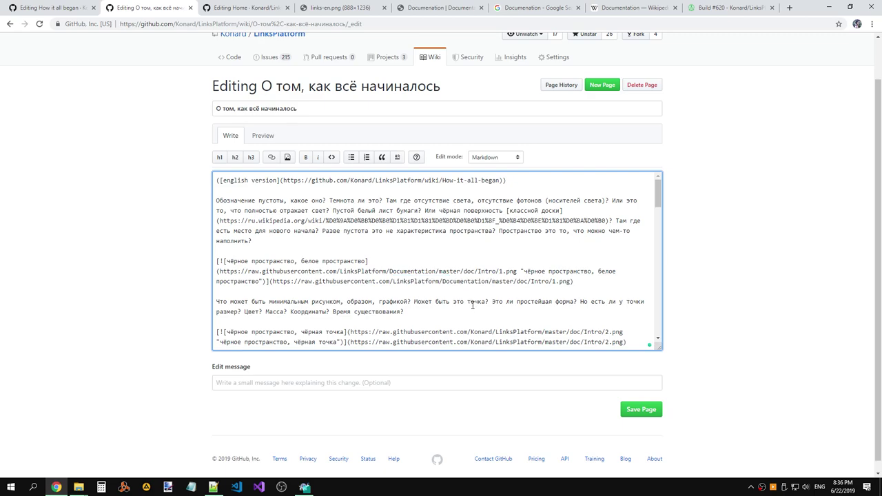
Change the repository path in both image 2 URLs to LinksPlatform/Documentation.
scroll(498, 289, "up", 1)
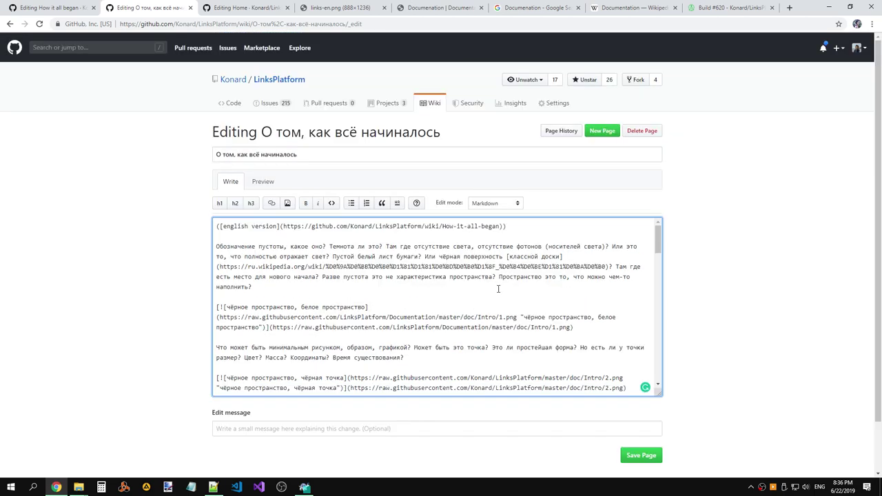
scroll(498, 289, "down", 1)
scroll(498, 289, "up", 1)
scroll(499, 289, "down", 1)
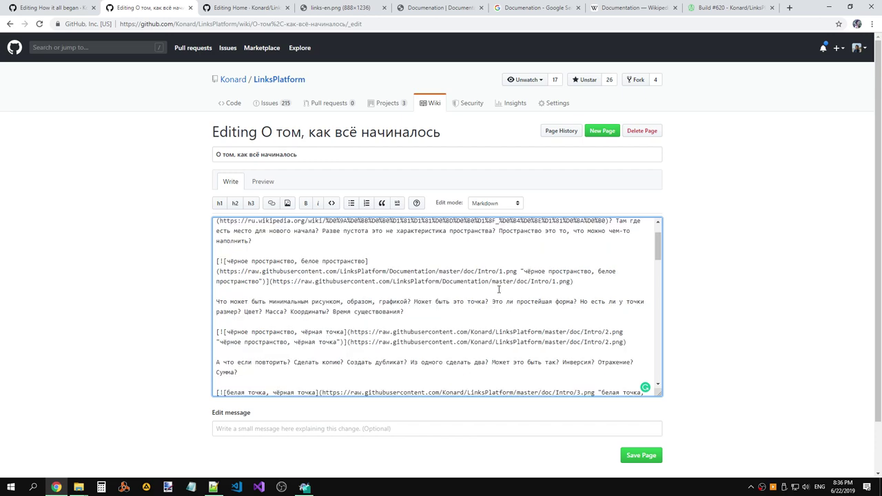
mouse_move(541, 331)
left_mouse_down()
mouse_move(524, 331)
mouse_move(541, 331)
left_mouse_up()
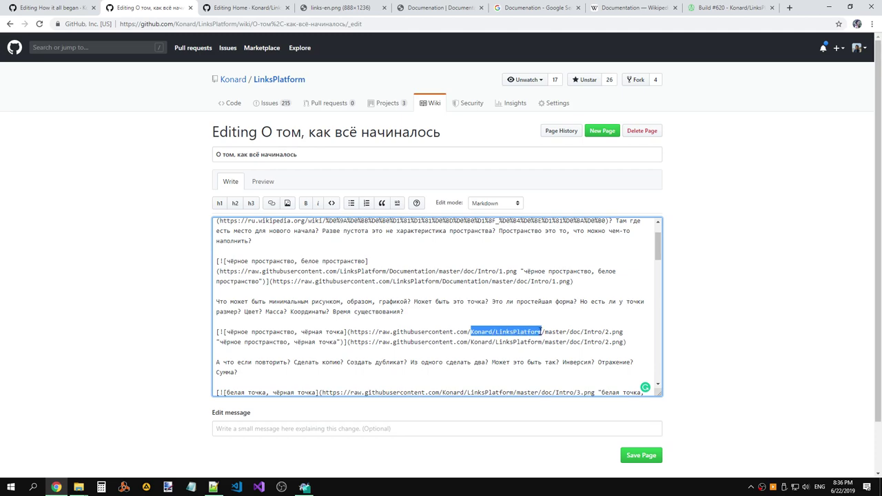
key("ctrl+h")
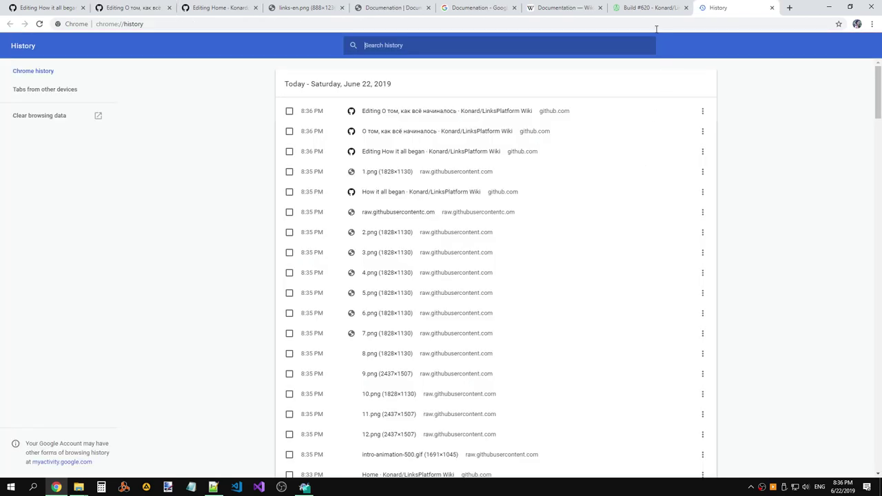
left_click(775, 7)
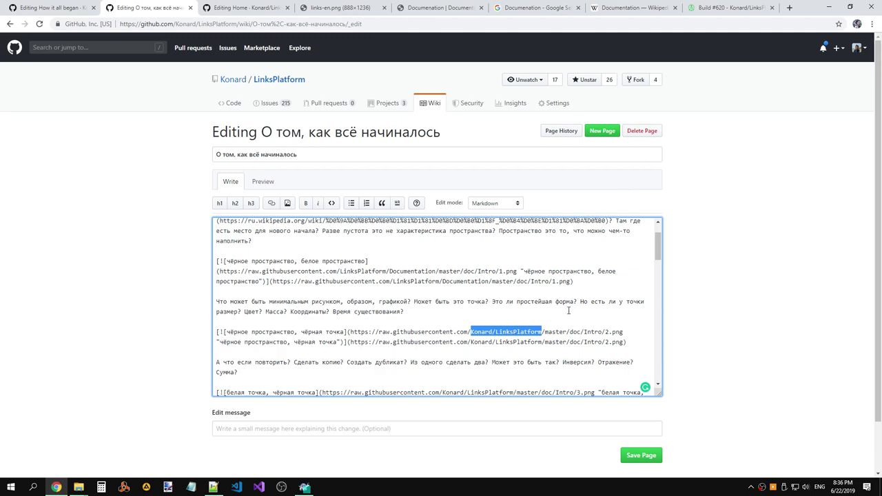
type("LinksPlatform/Documentation")
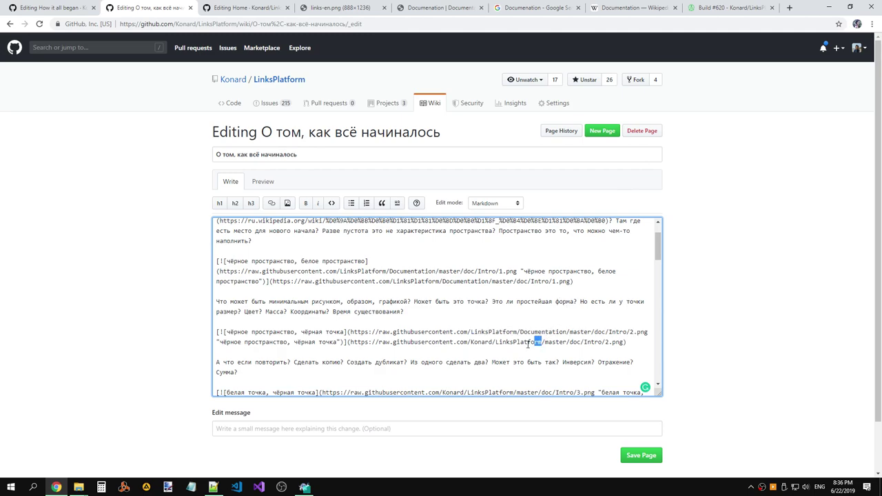
left_click_drag(542, 342, 471, 343)
type("LinksPlatform/Documentation")
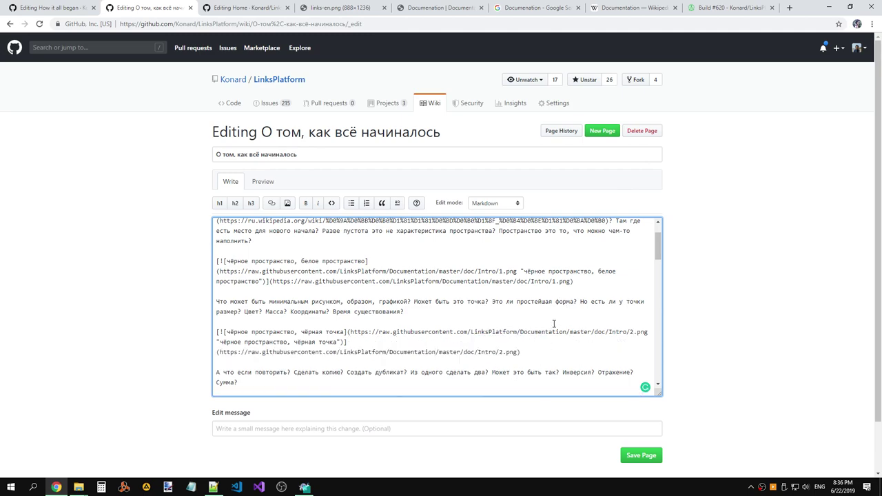
Change the repository path in both image 3 URLs to LinksPlatform/Documentation.
scroll(553, 323, "down", 2)
left_click_drag(516, 311, 491, 322)
type("LinksPlatform/Documentation")
type("LinksPlatform/Documentation")
Change the repository path in both image 4 URLs to LinksPlatform/Documentation.
scroll(485, 316, "down", 1)
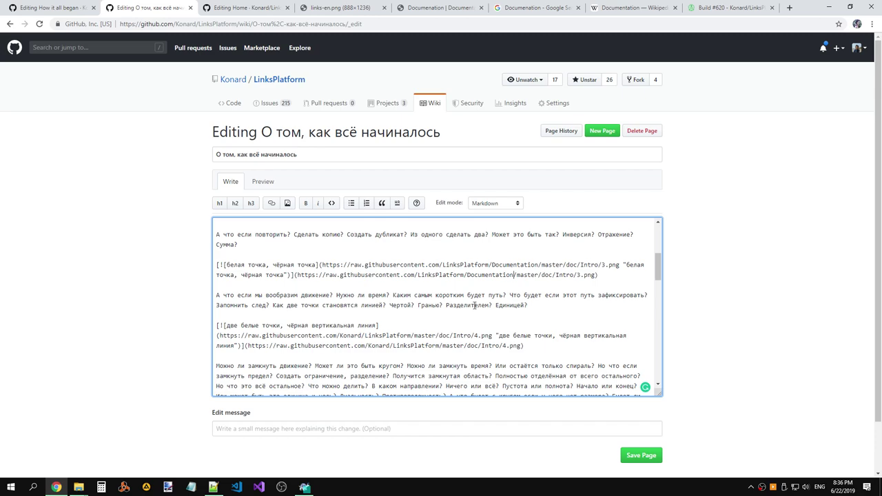
scroll(473, 305, "down", 1)
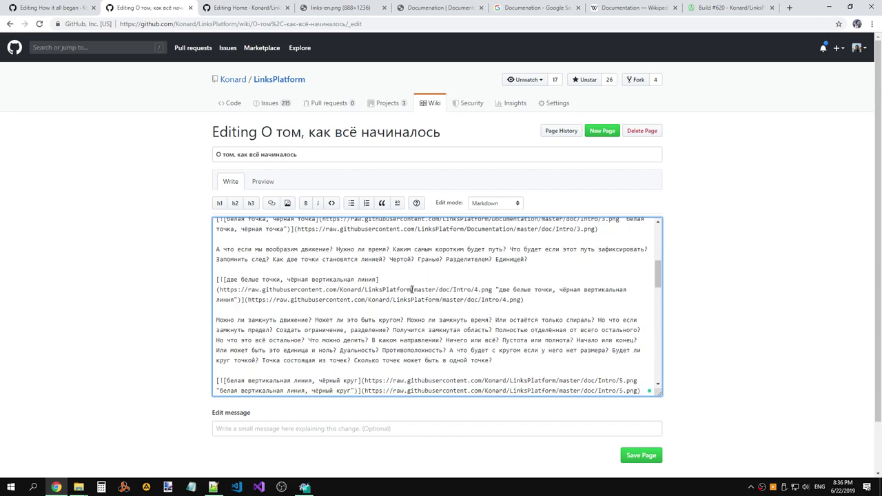
left_click_drag(412, 289, 338, 290)
type("LinksPlatform/Documentation")
left_click_drag(414, 300, 486, 301)
type("LinksPlatform/Documentation")
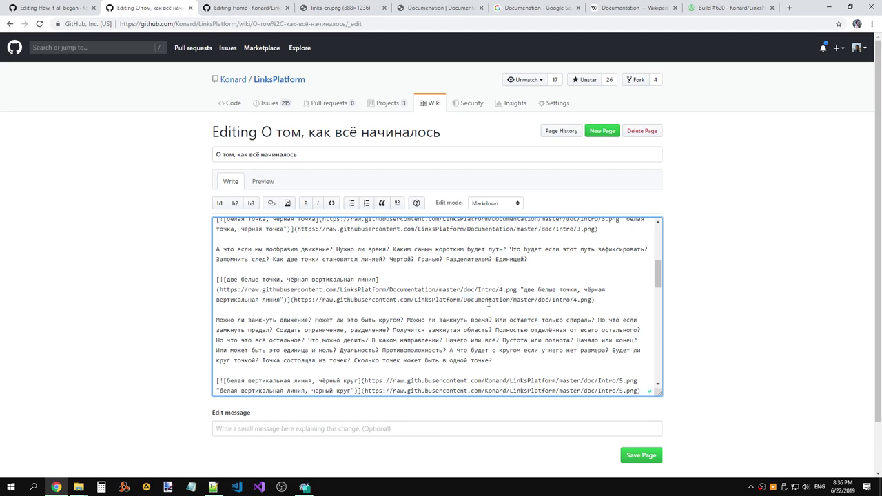
Search the page for the old repository path and replace it in the English version link with LinksPlatform/Documentation.
key("ctrl+f")
type("Konar")
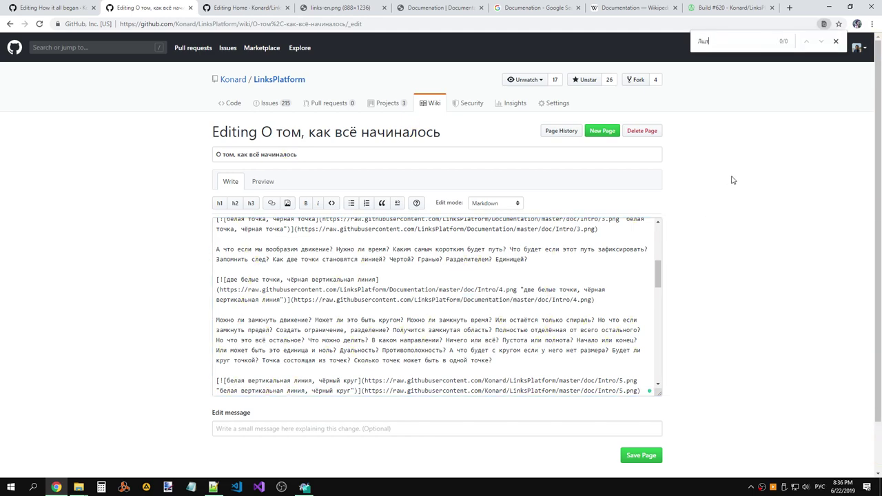
type("d")
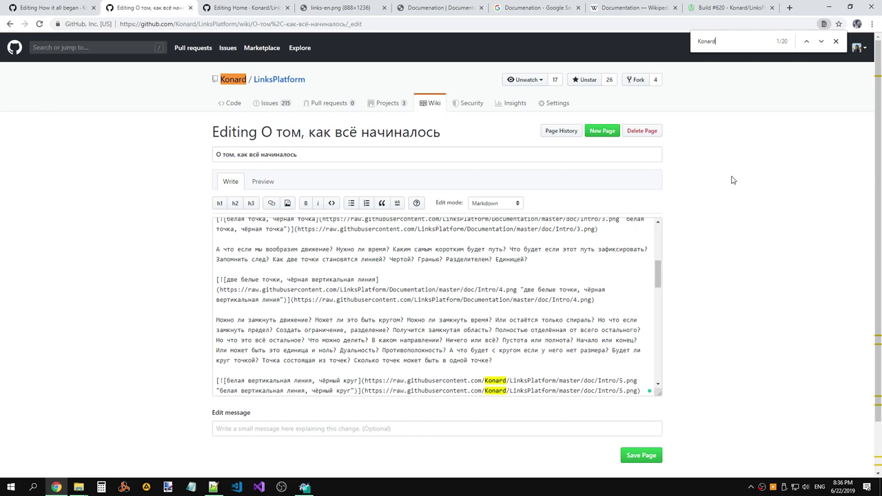
type("/Links")
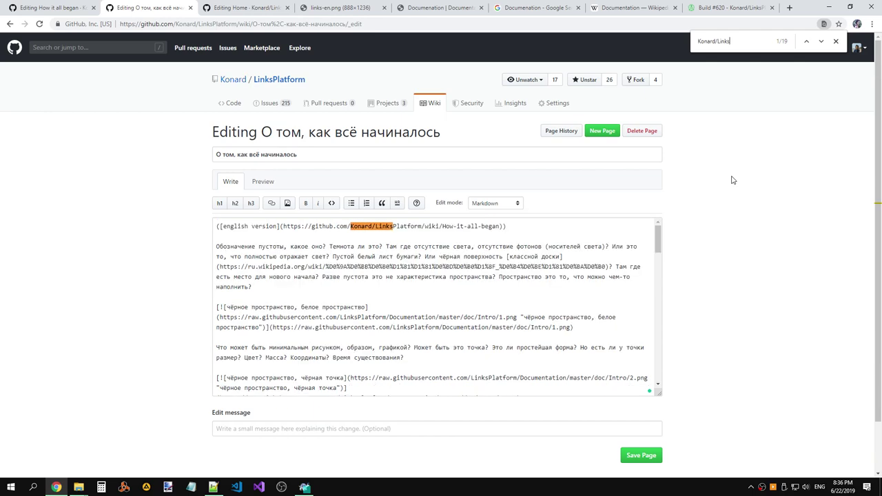
left_click(420, 226)
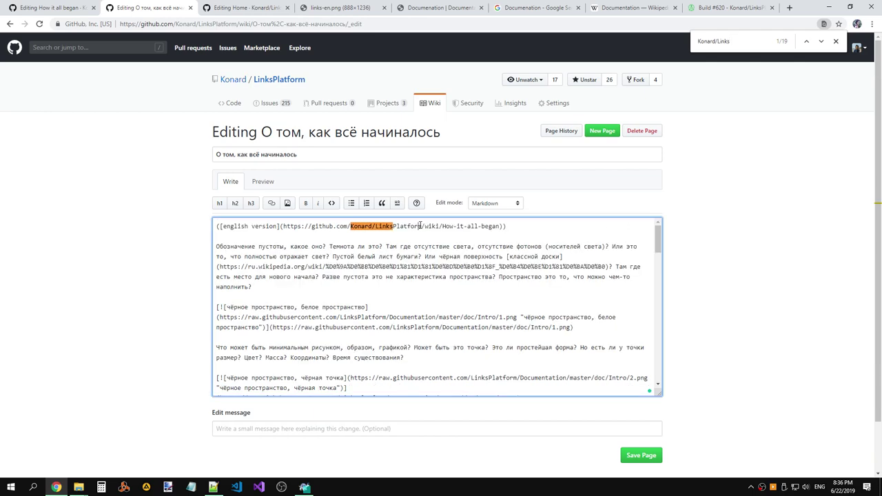
left_click_drag(422, 226, 349, 227)
type("LinksPlatform/Documentation")
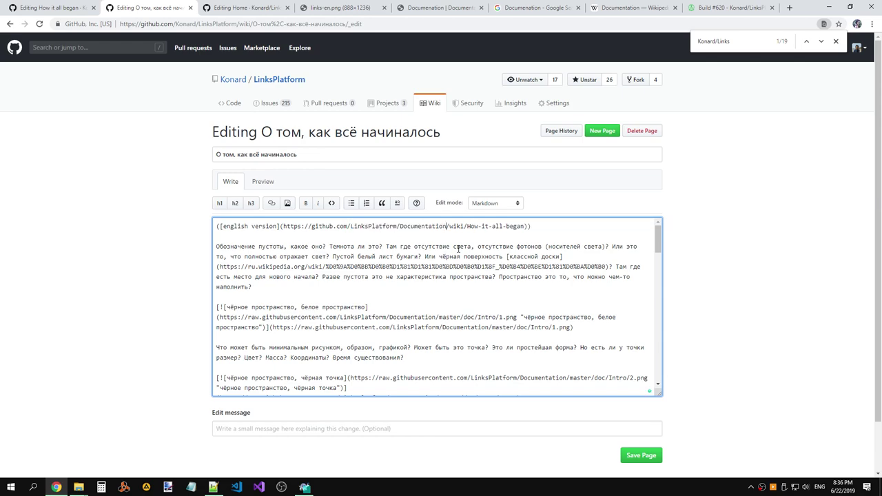
Extend the page search to the full old repository path and change it in both image 5 URLs to LinksPlatform/Documentation.
left_click(820, 42)
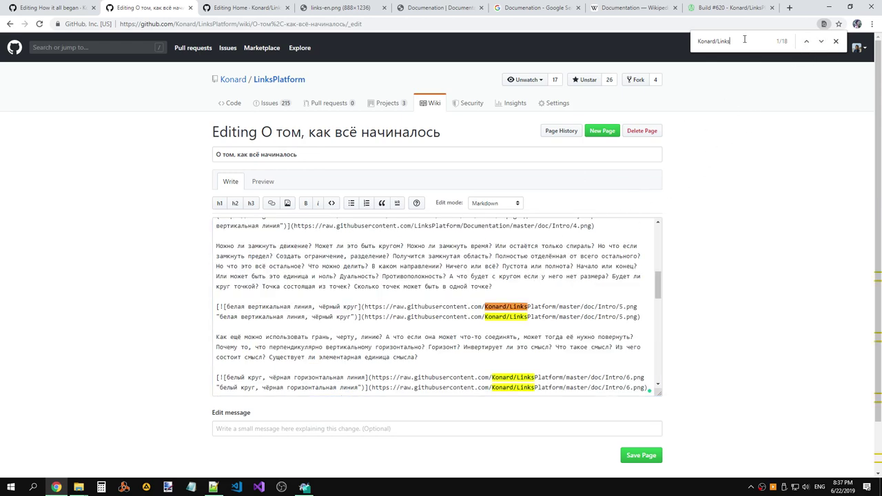
type("Platform")
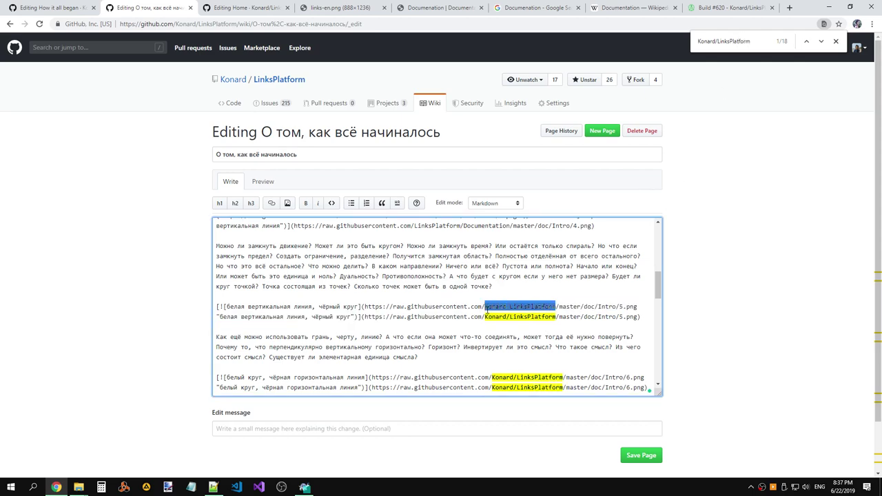
type("LinksPlatform/Documentation")
mouse_move(436, 327)
left_mouse_down()
mouse_move(390, 326)
mouse_move(437, 326)
left_mouse_up()
type("LinksPlatform/Documentation")
Change the repository path in both image 6 URLs to LinksPlatform/Documentation.
scroll(543, 287, "down", 2)
left_click_drag(568, 295, 493, 295)
left_click(492, 294)
type("LinksPlatform/Documentation")
key("ctrl+z")
left_click_drag(493, 295, 564, 295)
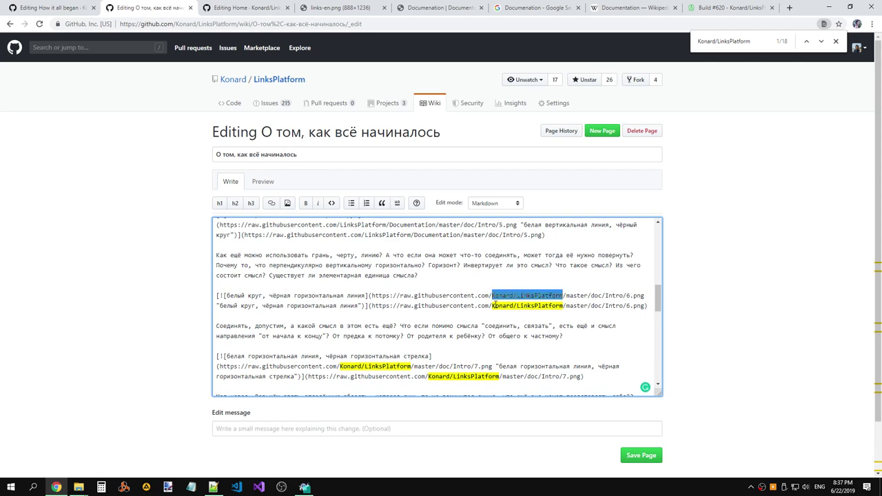
type("LinksPlatform/Documentation")
left_click_drag(439, 315, 368, 315)
type("LinksPlatform/Documentation")
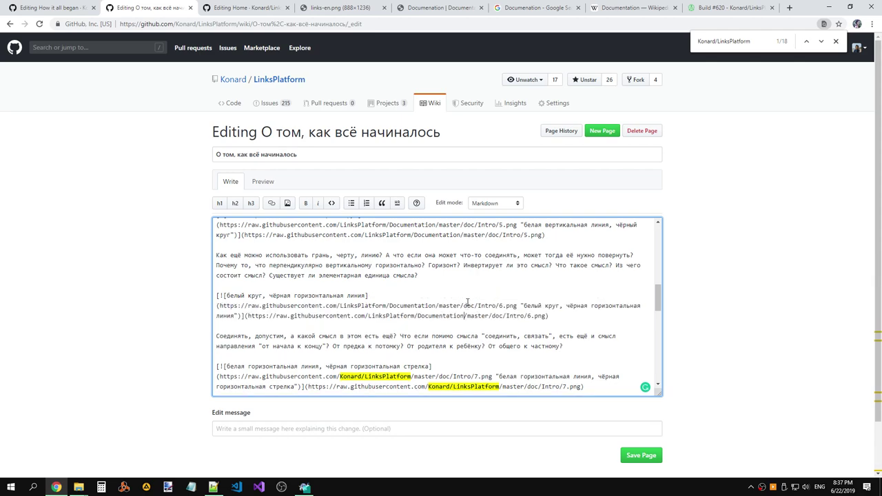
Change the repository path in both image 7 URLs to LinksPlatform/Documentation.
scroll(413, 303, "down", 3)
left_click_drag(341, 283, 412, 284)
type("LinksPlatform/Documentation")
left_click_drag(497, 295, 428, 294)
type("LinksPlatform/Documentation")
Change the repository path in both image 8 URLs to LinksPlatform/Documentation.
scroll(501, 276, "down", 2)
scroll(513, 264, "up", 1)
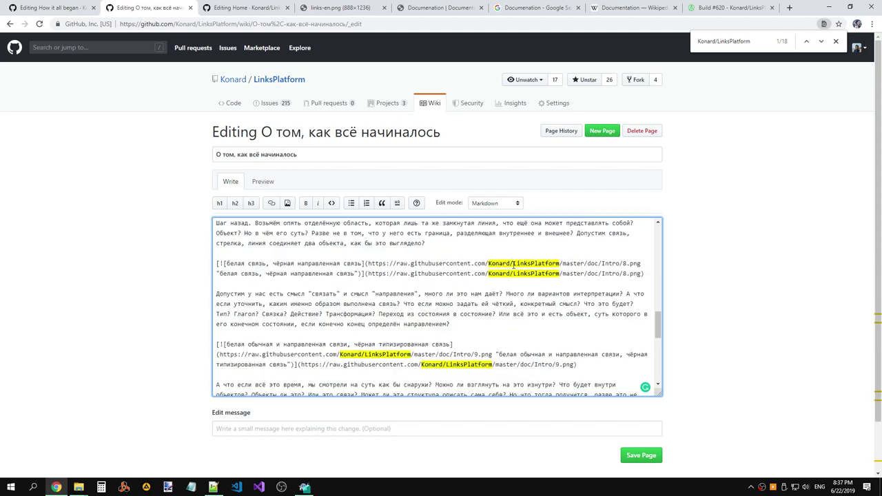
left_click_drag(562, 263, 488, 263)
type("LinksPlatform/Documentation")
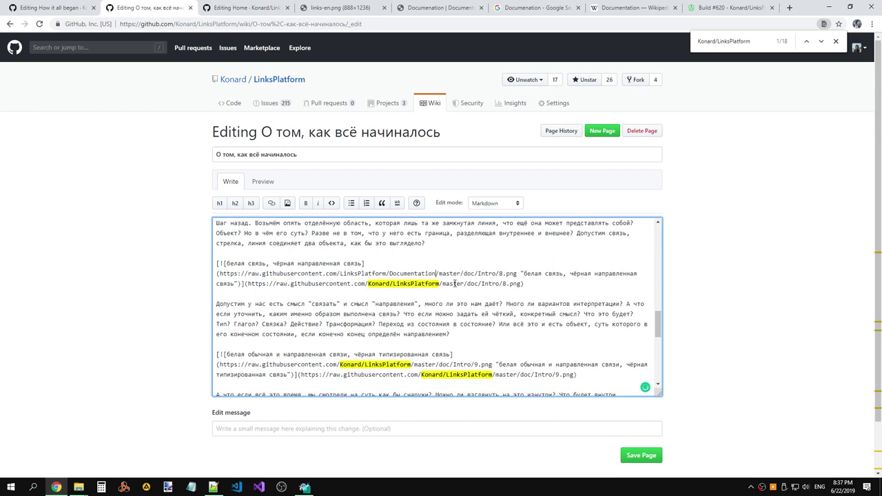
left_click_drag(439, 284, 368, 284)
type("LinksPlatform/Documentation")
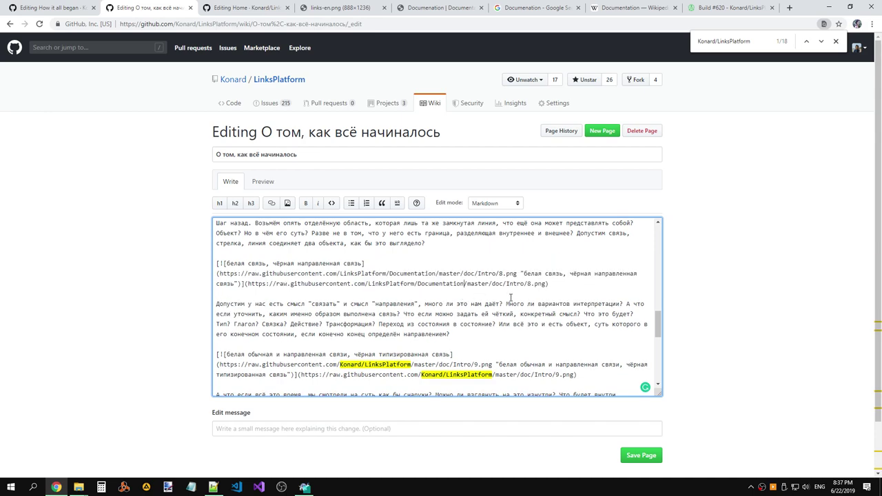
Change the repository path in both image 9 URLs to LinksPlatform/Documentation.
scroll(416, 317, "down", 1)
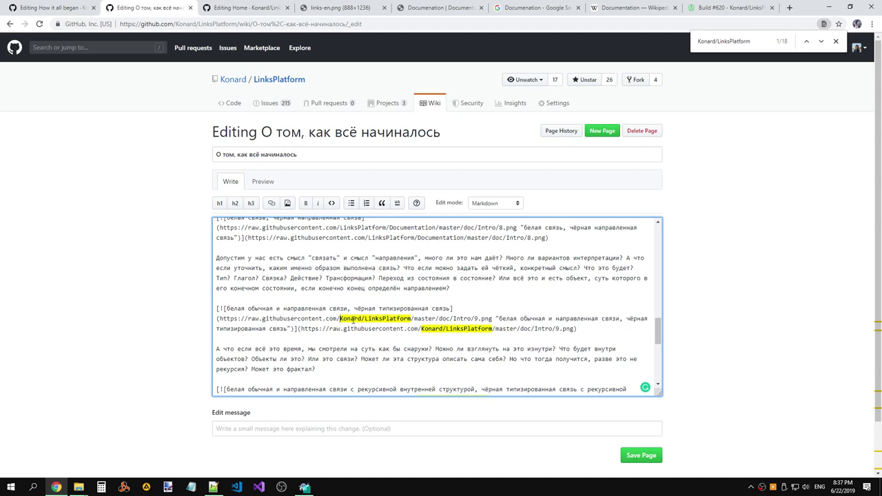
left_click_drag(411, 319, 340, 318)
type("LinksPlatform/Documentation")
left_click_drag(516, 328, 445, 328)
type("LinksPlatform/Documentation")
Change the repository path in both image 10 URLs to LinksPlatform/Documentation.
scroll(484, 285, "down", 2)
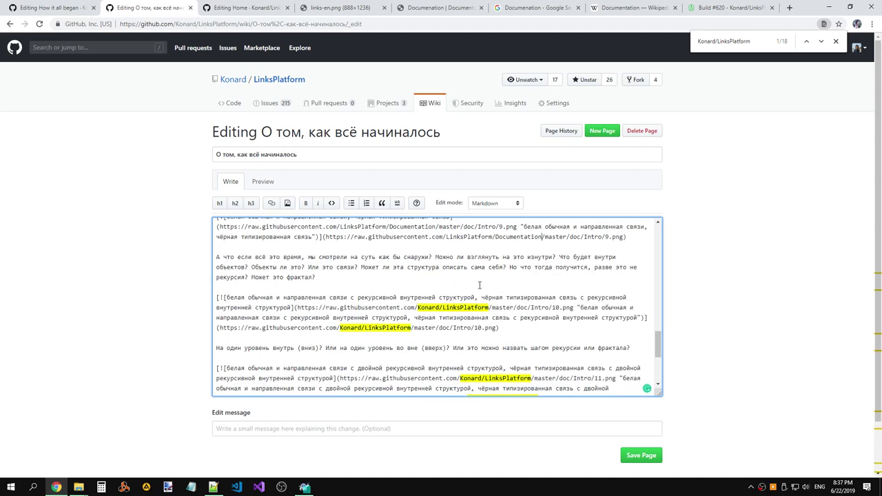
left_click_drag(489, 307, 386, 328)
type("LinksPlatform/Documentation")
type("LinksPlatform/Documentation")
Change the repository path in both image 11 URLs to LinksPlatform/Documentation.
scroll(555, 306, "down", 2)
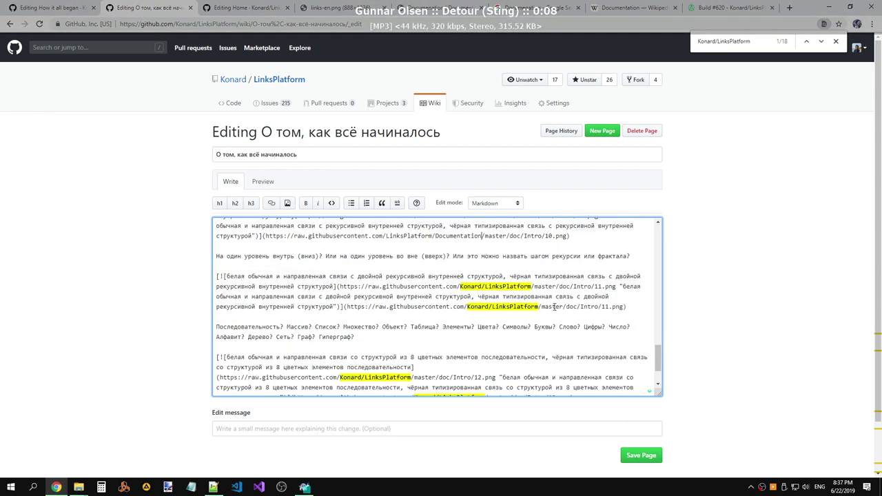
left_click_drag(532, 287, 460, 287)
type("LinksPlatform/Documentation")
left_click_drag(540, 308, 467, 307)
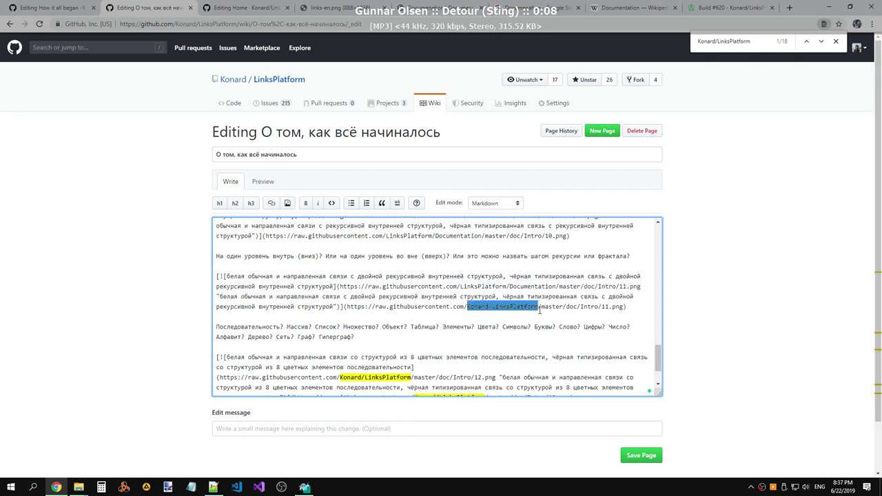
type("LinksPlatform/Documentation")
Change the repository path in both image 12 URLs to LinksPlatform/Documentation.
scroll(441, 310, "down", 2)
left_click_drag(411, 317, 339, 317)
type("LinksPlatform/Documentation")
left_click_drag(487, 337, 447, 322)
type("LinksPlatform/Documentation")
Change the repository path in both intro-animation-500.gif URLs to LinksPlatform/Documentation.
scroll(495, 328, "down", 1)
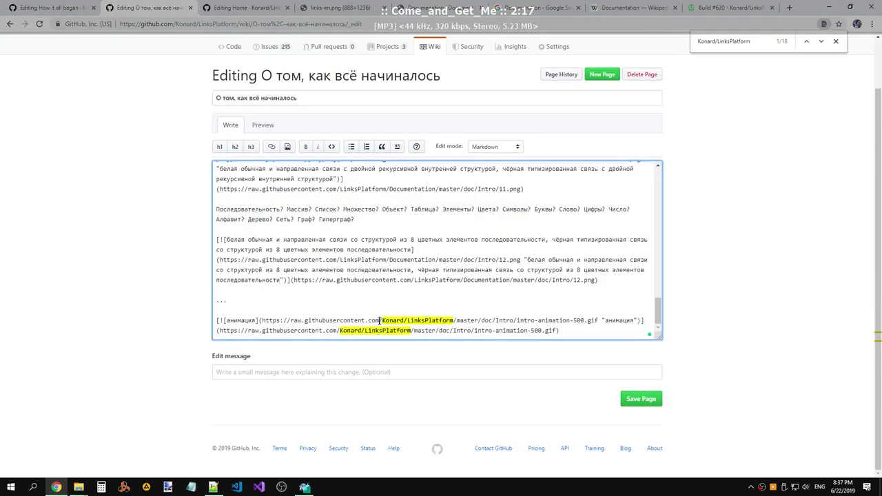
type("LinksPlatform/Documentation")
left_click_drag(384, 330, 453, 330)
type("LinksPlatform/Documentation")
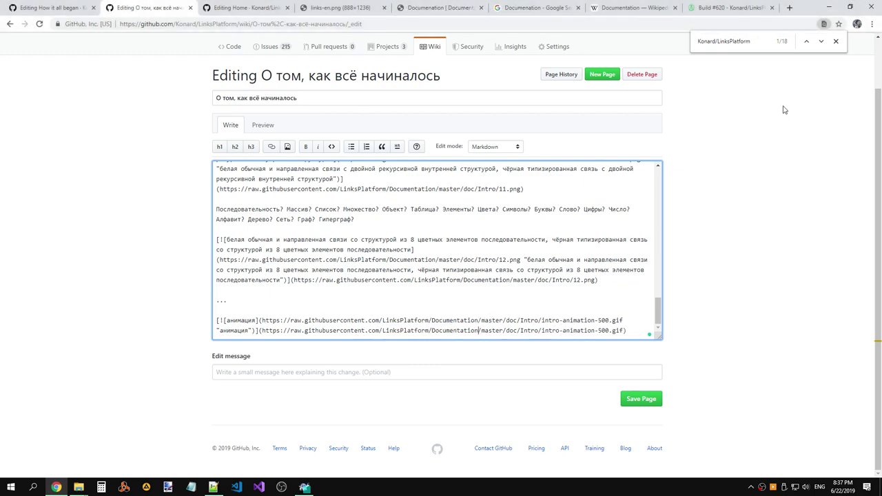
Check the page for remaining old repository paths, close the search and save the Russian wiki page.
left_click(821, 42)
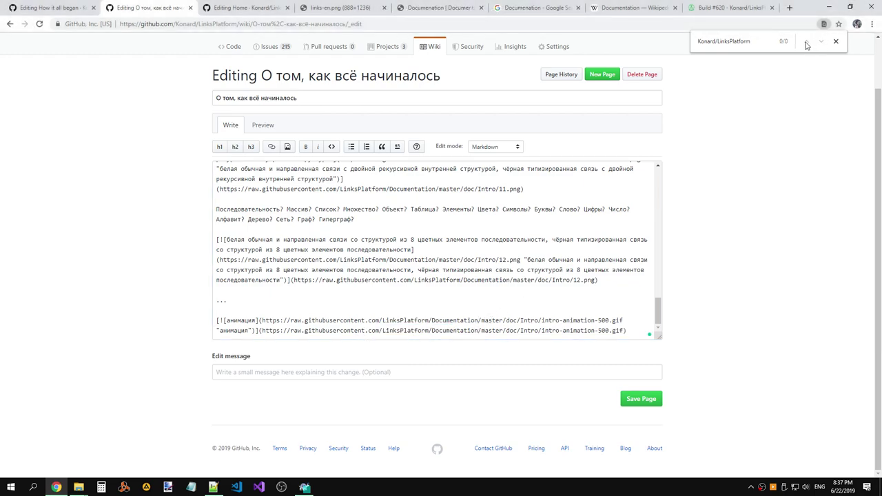
left_click(836, 42)
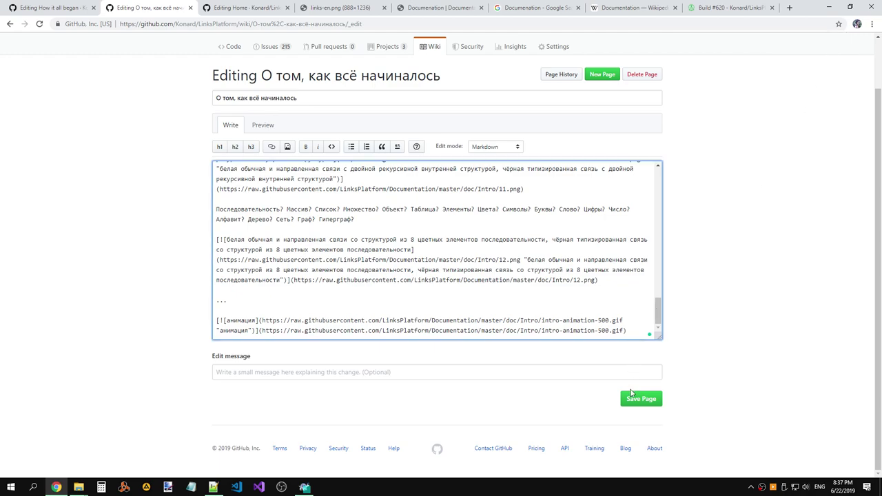
left_click(632, 393)
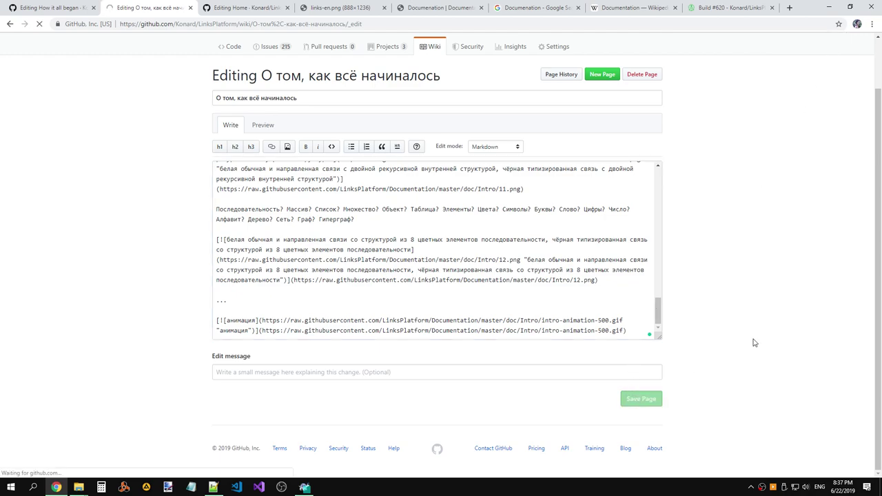
Look through the saved Russian page and open images 1 to 5 in separate tabs.
scroll(719, 280, "down", 20)
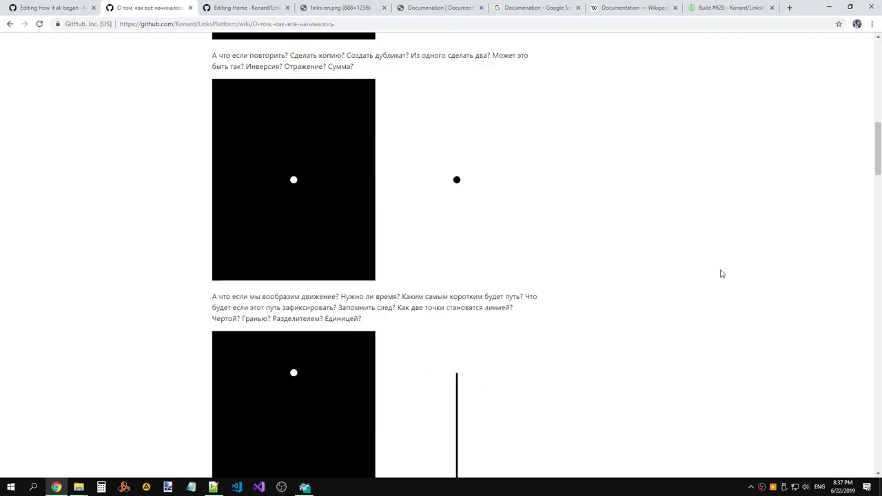
scroll(714, 261, "down", 10)
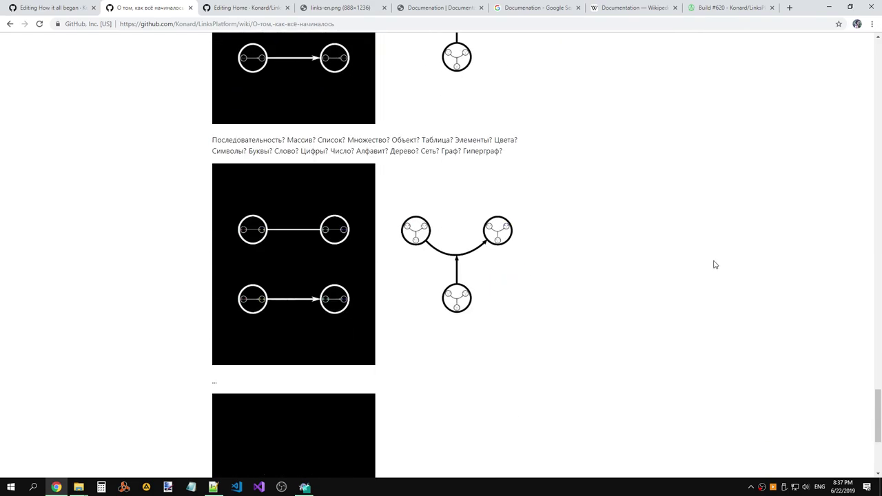
scroll(709, 269, "up", 12)
scroll(702, 282, "up", 15)
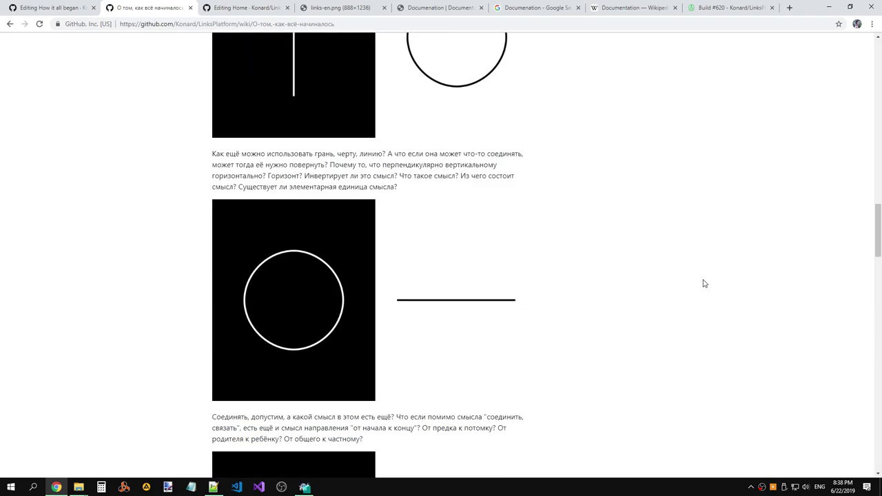
middle_click(407, 317)
scroll(414, 289, "down", 5)
middle_click(386, 248)
scroll(400, 234, "up", 5)
scroll(425, 215, "down", 5)
scroll(426, 215, "down", 3)
middle_click(378, 262)
scroll(379, 261, "down", 2)
scroll(413, 304, "down", 3)
middle_click(388, 268)
scroll(388, 268, "down", 4)
middle_click(402, 335)
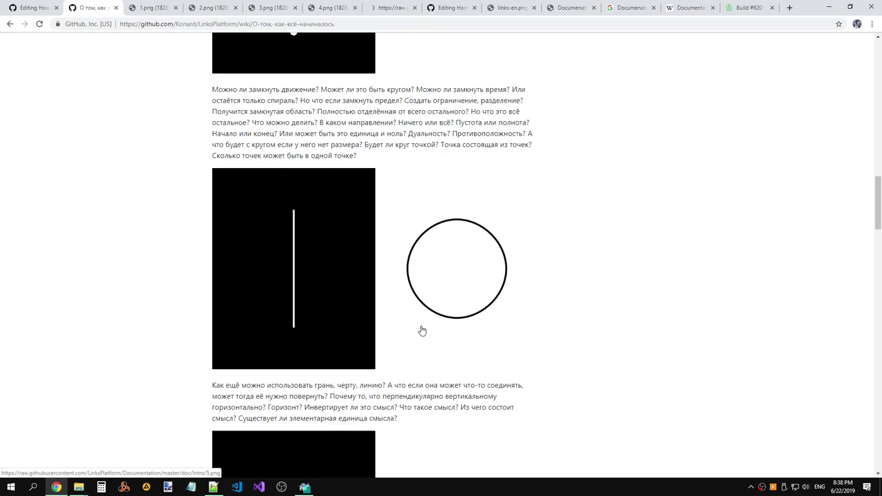
Open images 6 to 12 and the final animation from the Russian page in separate tabs.
scroll(419, 329, "down", 4)
middle_click(407, 323)
scroll(404, 341, "down", 4)
middle_click(394, 254)
scroll(406, 341, "down", 4)
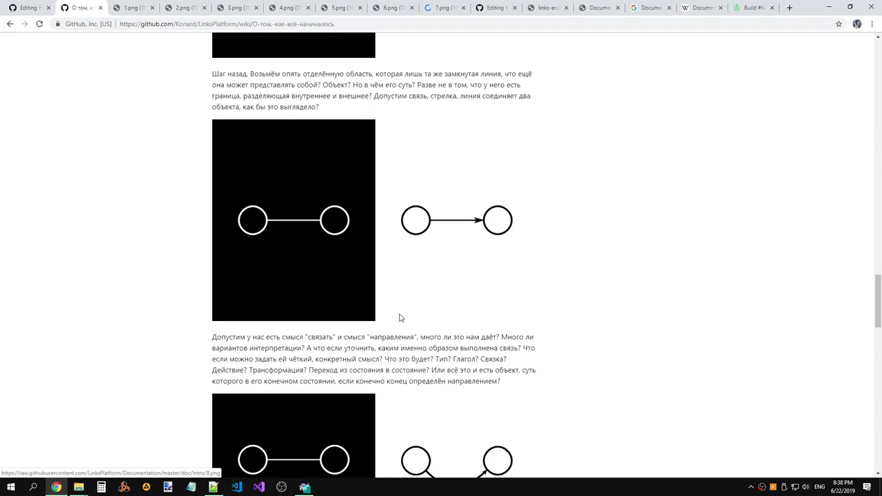
middle_click(393, 255)
scroll(392, 255, "down", 4)
middle_click(392, 250)
scroll(389, 336, "down", 3)
middle_click(393, 285)
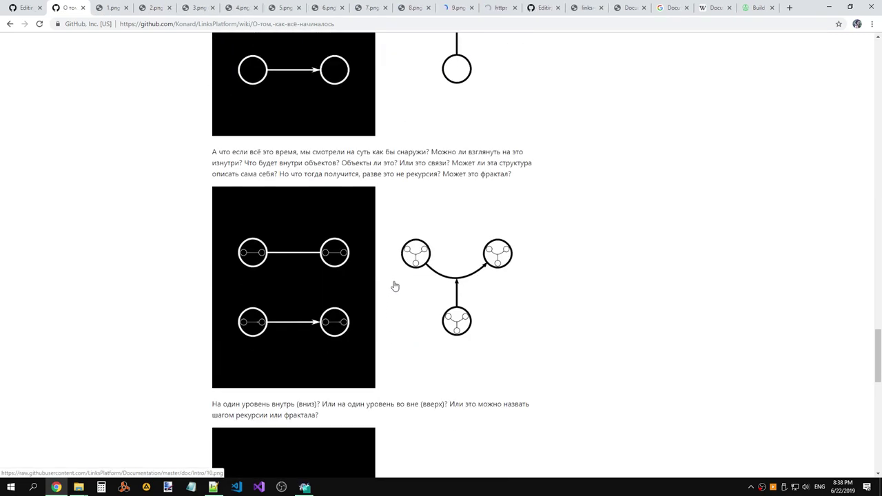
scroll(390, 346, "down", 3)
middle_click(404, 360)
scroll(404, 361, "down", 3)
middle_click(396, 336)
scroll(399, 358, "down", 3)
middle_click(392, 327)
View the opened images and the animation one after another, closing each tab once checked.
left_click(102, 8)
left_click(107, 8)
left_click(107, 8)
left_click(107, 7)
left_click(108, 7)
left_click(108, 8)
left_click(109, 8)
left_click(108, 7)
left_click(108, 7)
left_click(108, 7)
left_click(108, 8)
left_click(108, 8)
left_click(108, 7)
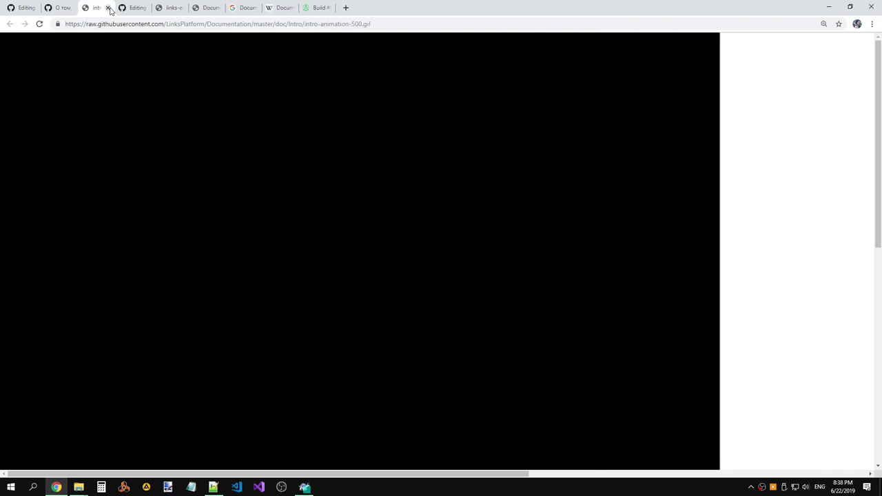
left_click(109, 7)
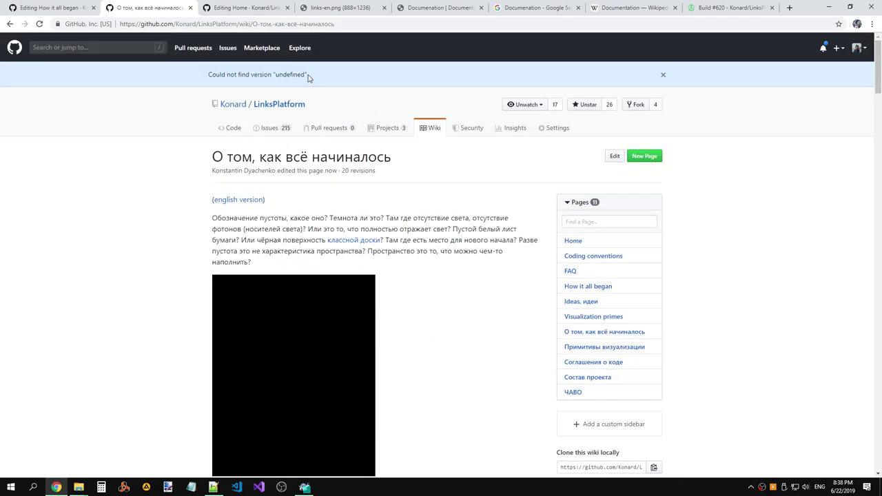
Dismiss the version notice above the saved wiki page.
left_click_drag(308, 74, 157, 82)
left_click(394, 74)
left_click(664, 76)
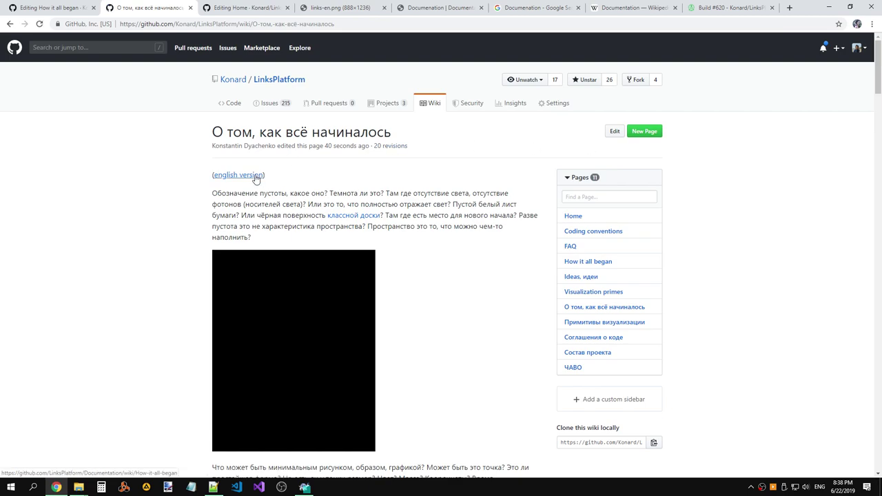
Review the Coding conventions wiki page, its Russian version and the FAQ page.
left_click(584, 232)
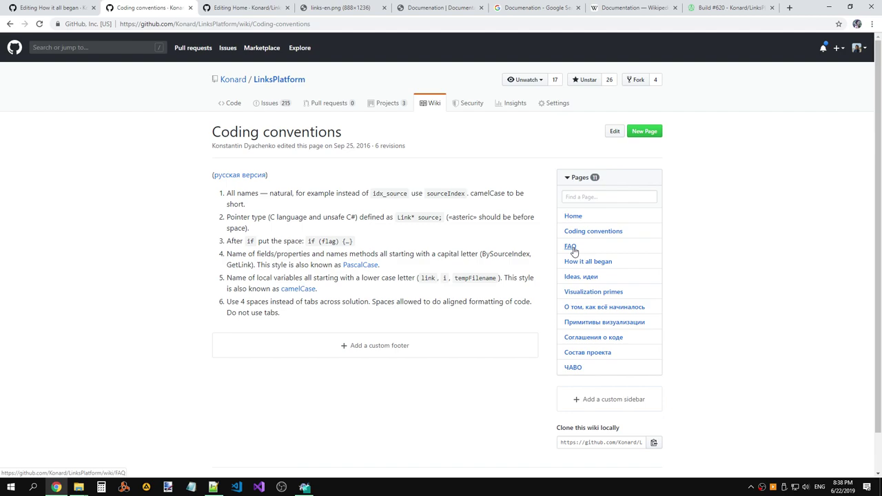
left_click(235, 175)
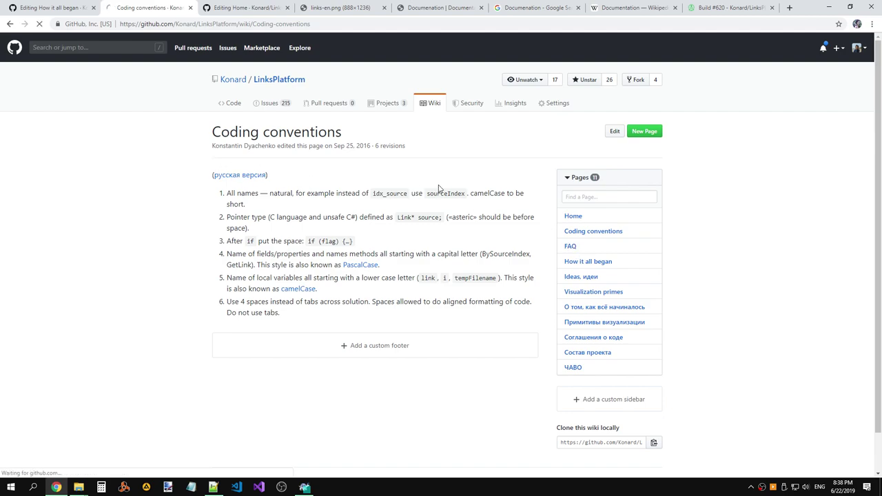
left_click(571, 247)
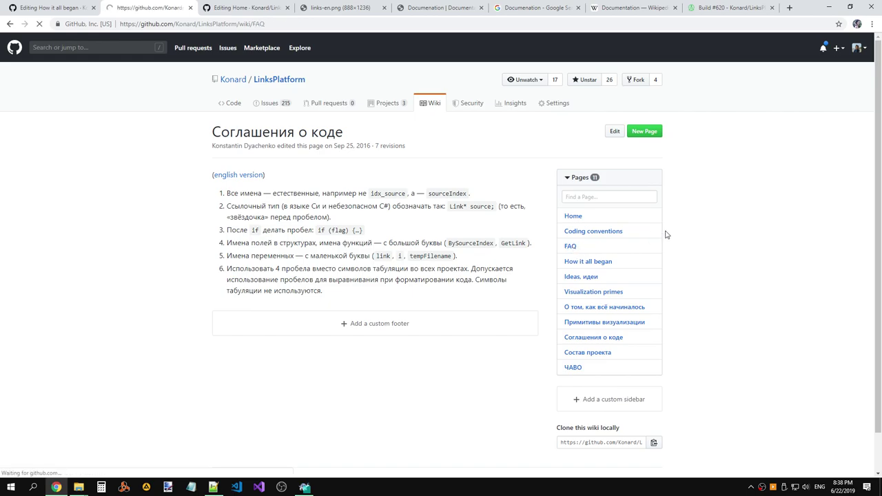
scroll(471, 198, "down", 4)
scroll(482, 194, "up", 4)
Edit the FAQ page, search for the old repository path and replace it in the 12.png image URL with LinksPlatform/Documentation.
left_click(614, 131)
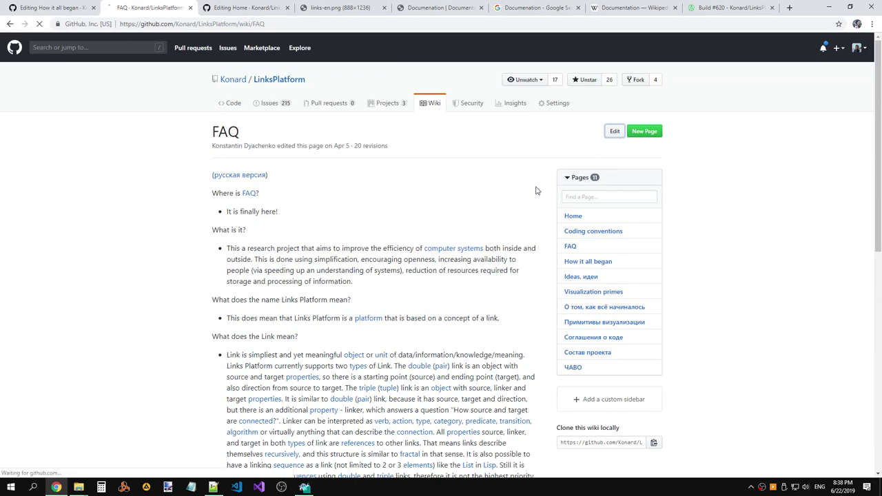
scroll(462, 225, "down", 3)
scroll(466, 272, "up", 4)
scroll(466, 273, "down", 8)
key("ctrl+f")
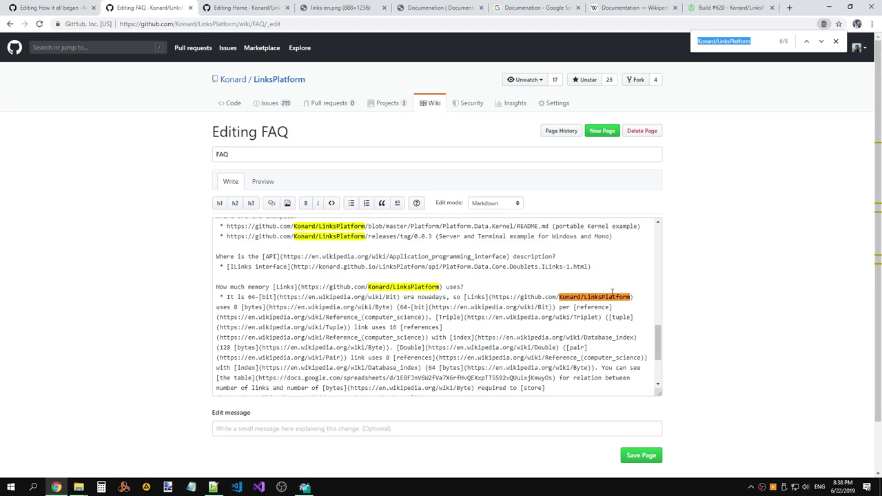
left_click(822, 43)
left_click(822, 43)
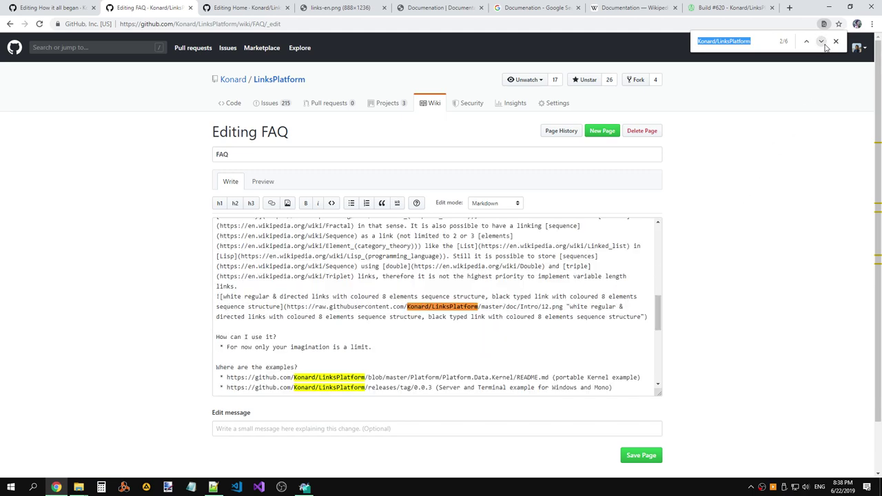
left_click_drag(482, 309, 407, 309)
type("LinksPlatform/Documentation")
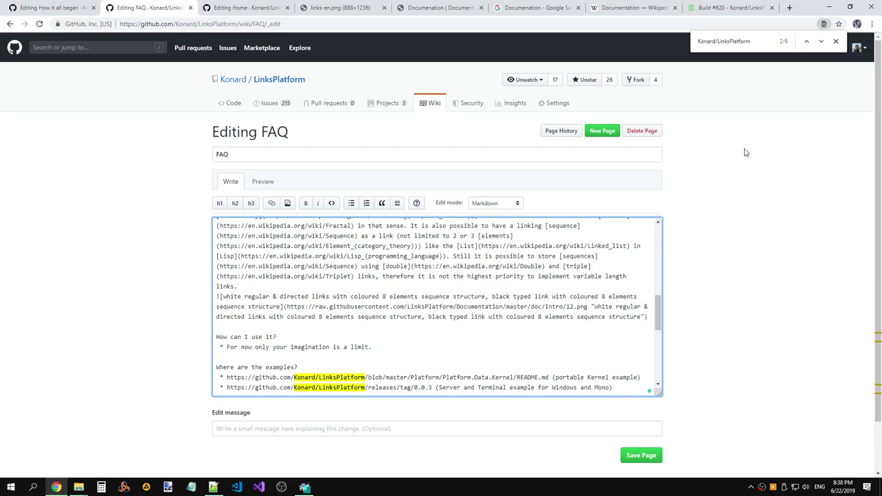
Go through the remaining old repository path matches in the FAQ text, ending at the Russian version link.
left_click(820, 43)
scroll(397, 348, "down", 1)
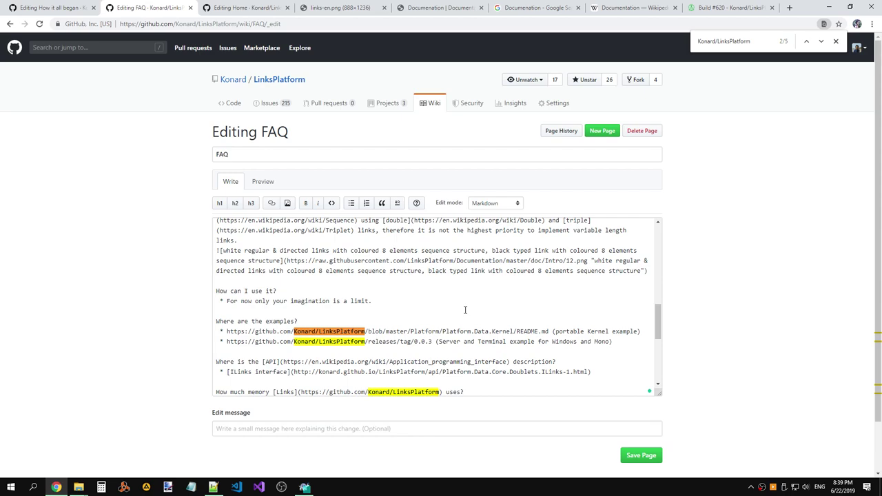
scroll(465, 310, "down", 2)
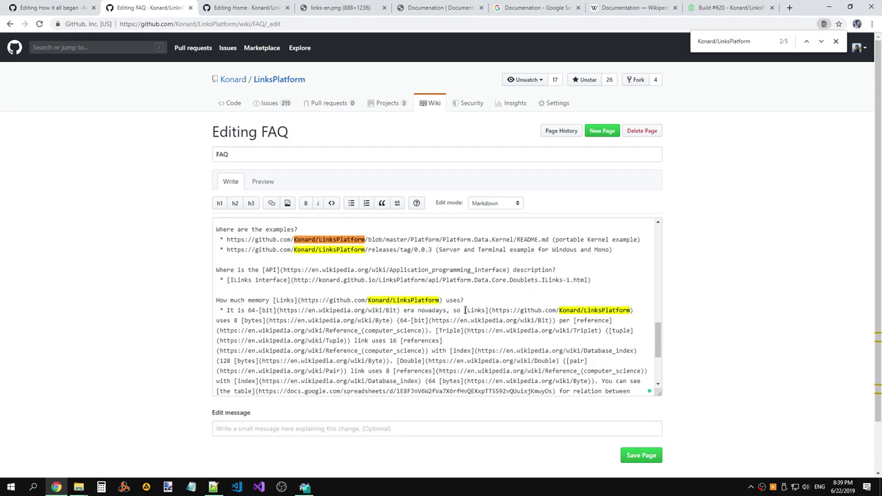
left_click(819, 42)
left_click(819, 42)
left_click(819, 42)
left_click(819, 42)
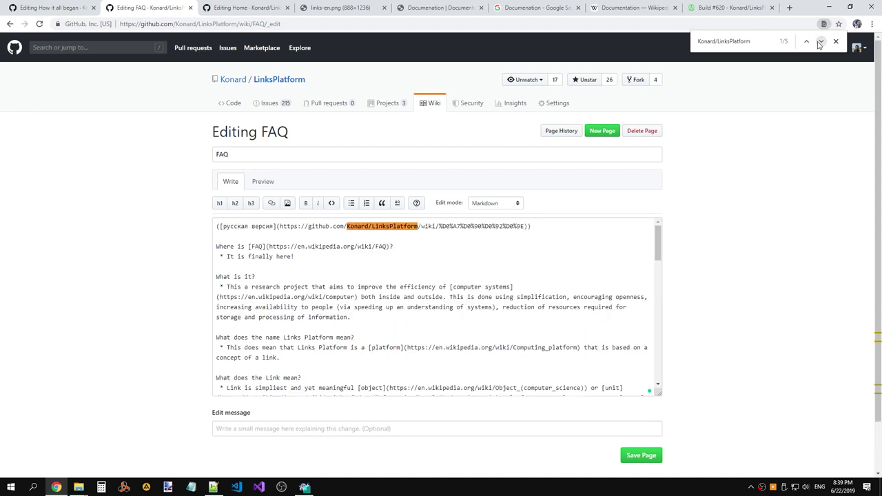
Save the edited FAQ wiki page and open its Russian counterpart, ЧАВО.
left_click(835, 42)
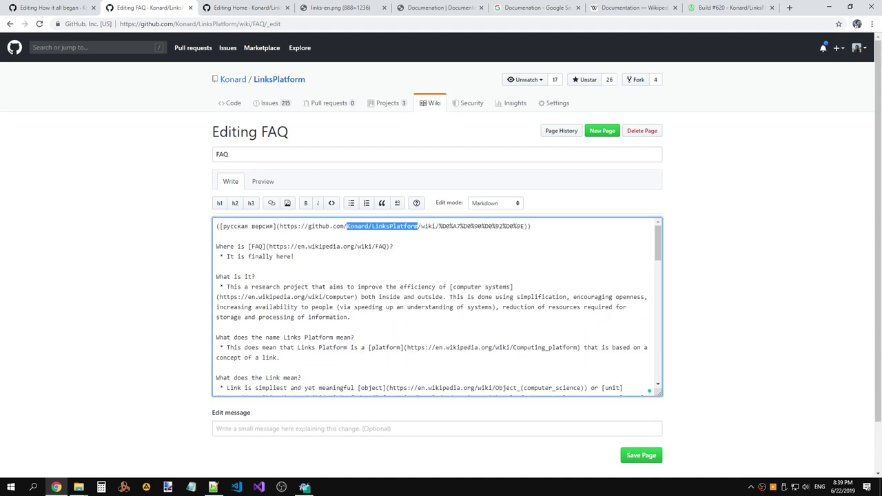
left_click(638, 455)
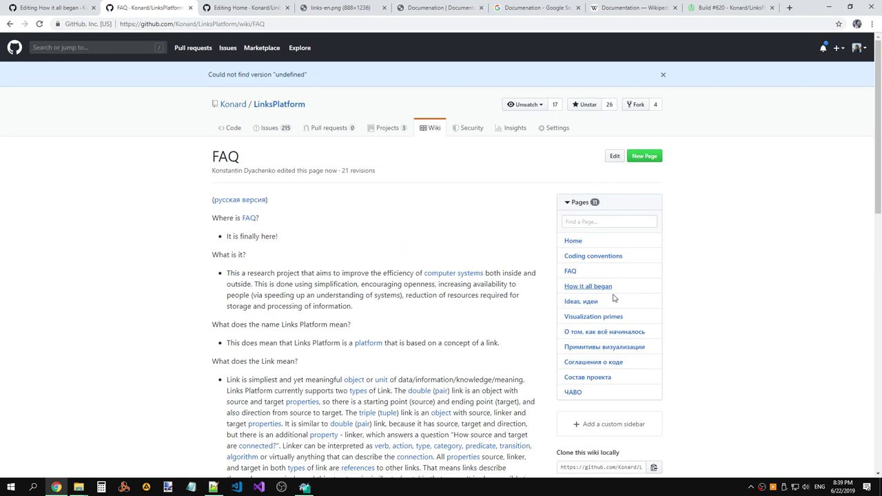
left_click(573, 392)
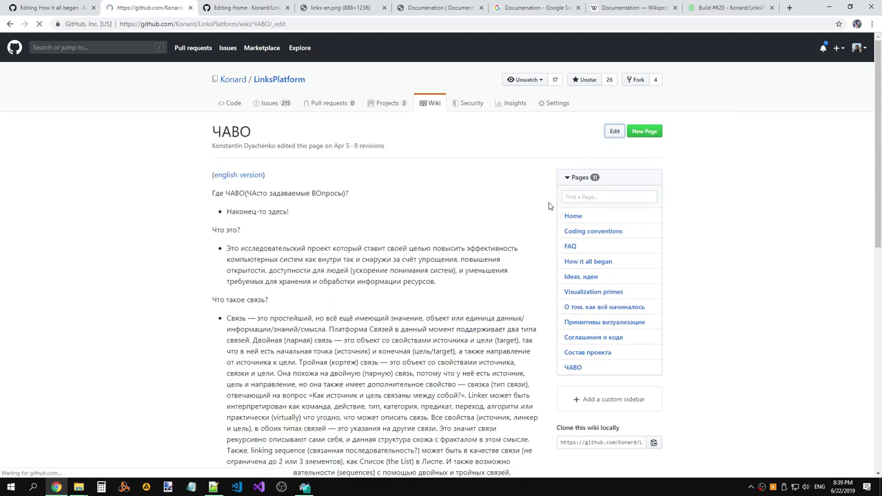
In the ЧАВО page source, find Konard/LinksPlatform in the 12.png image URL, replace it with LinksPlatform/Documentation, save and check the page.
key("ctrl+f")
left_click(820, 41)
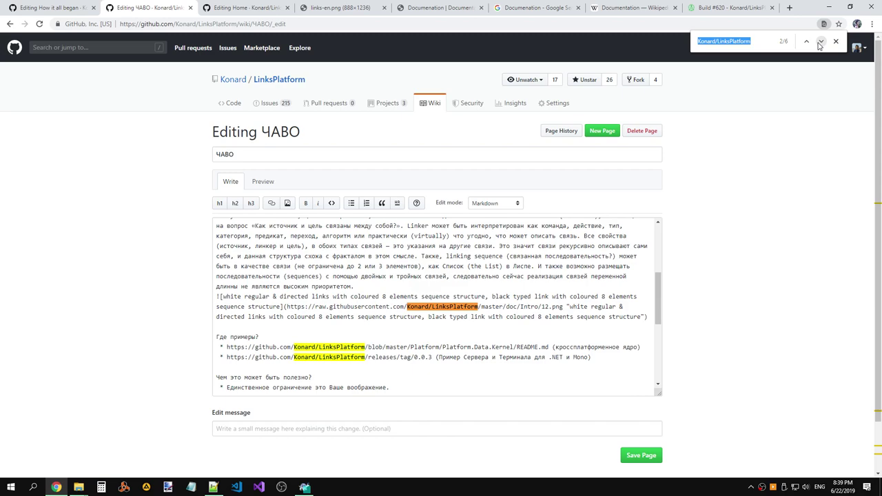
left_click_drag(479, 307, 409, 308)
type("LinksPlatform/Documentation")
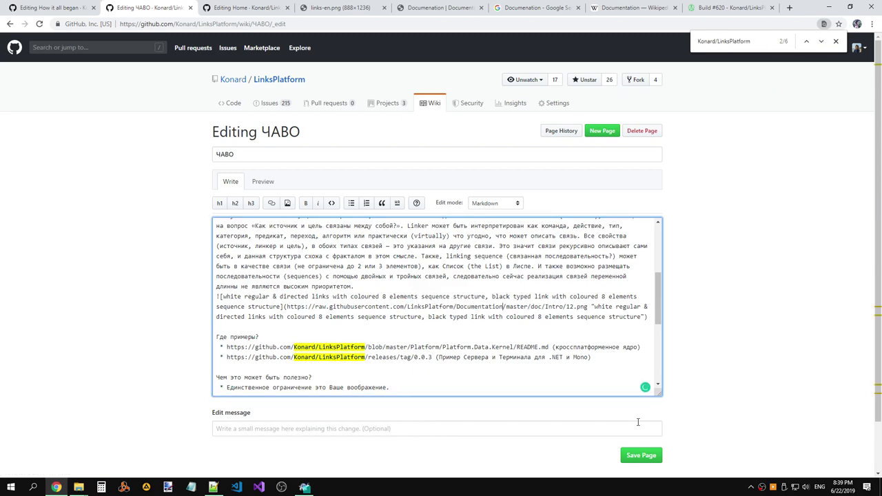
left_click(648, 456)
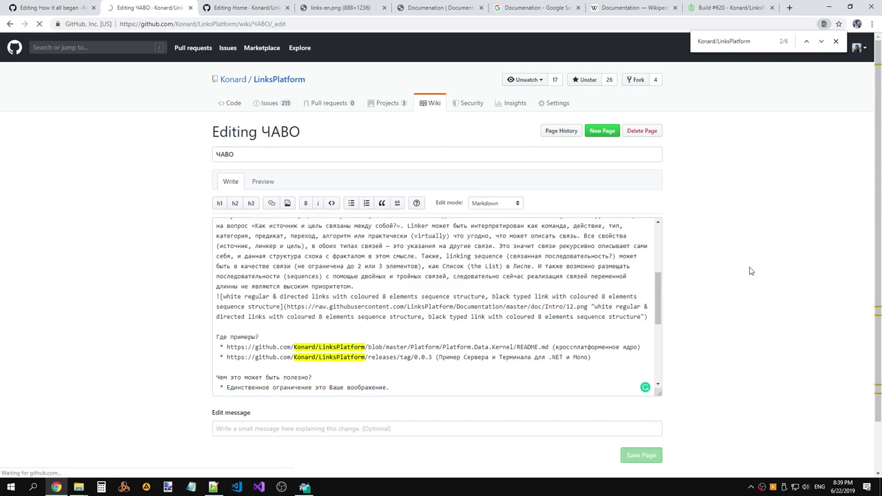
scroll(752, 270, "down", 5)
scroll(694, 282, "up", 5)
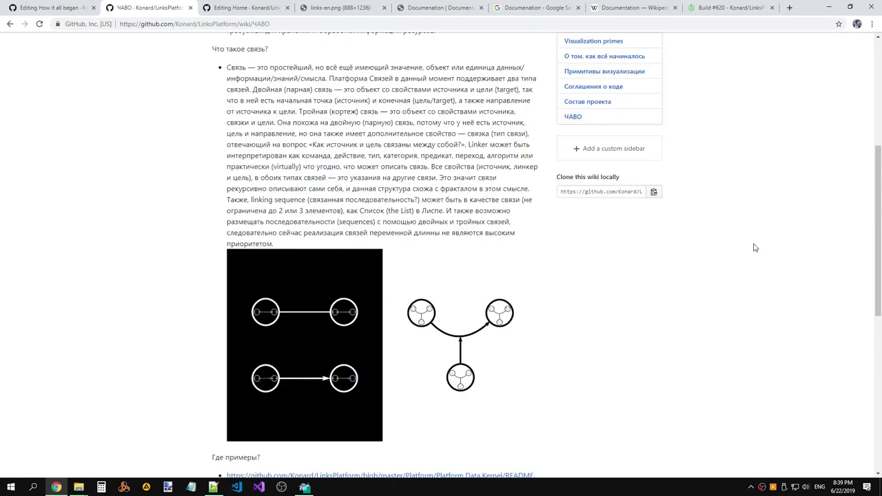
Review the Состав проекта wiki page from beginning to end for images or links to the old documentation location.
left_click(586, 378)
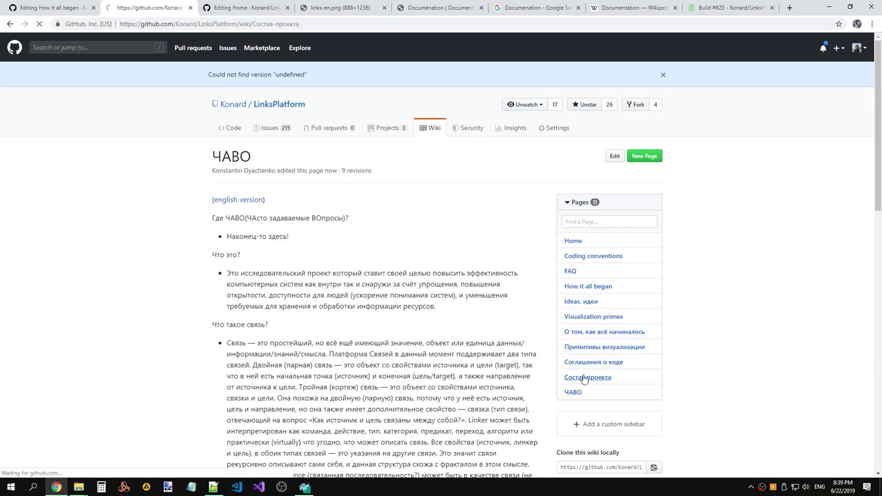
scroll(669, 330, "down", 4)
scroll(661, 327, "up", 4)
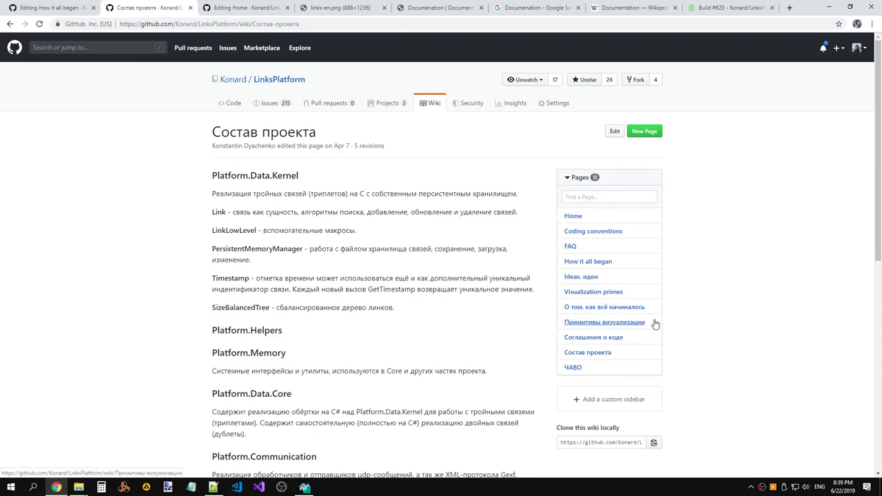
scroll(654, 322, "down", 8)
scroll(656, 324, "up", 10)
scroll(679, 309, "down", 3)
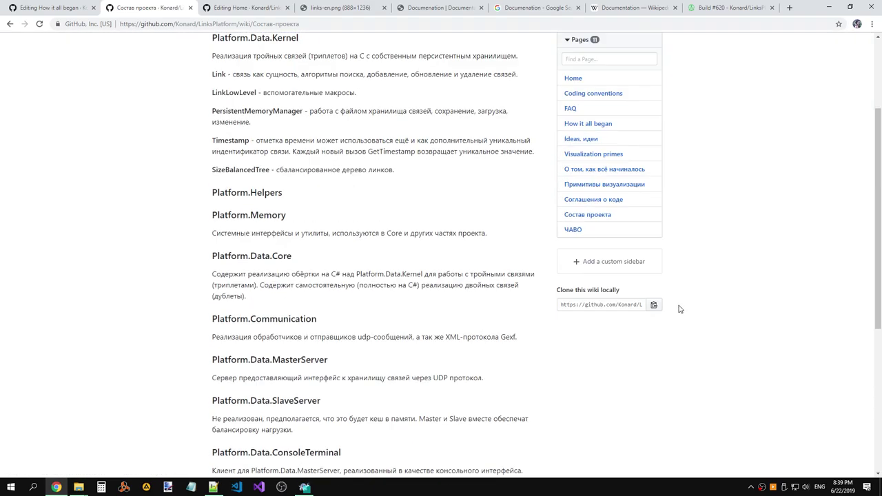
scroll(623, 284, "down", 4)
scroll(623, 284, "up", 6)
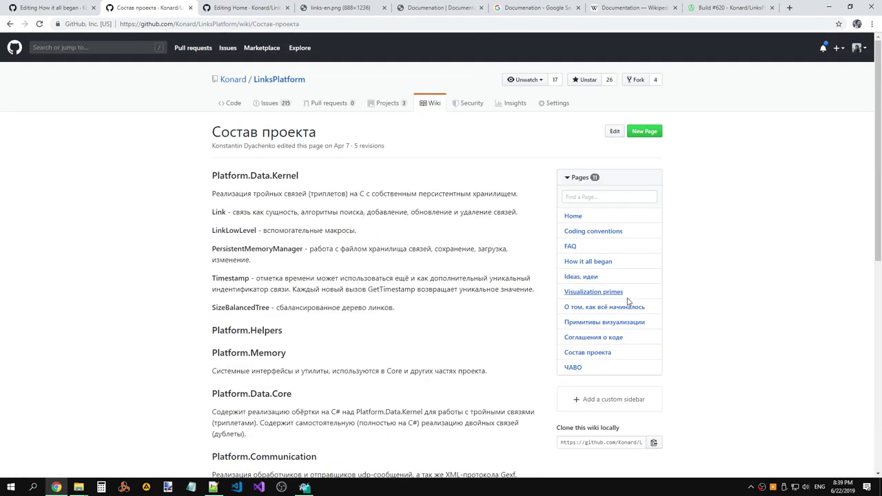
Open all five visualization links listed on the Примитивы визуализации wiki page in separate tabs.
left_click(610, 338)
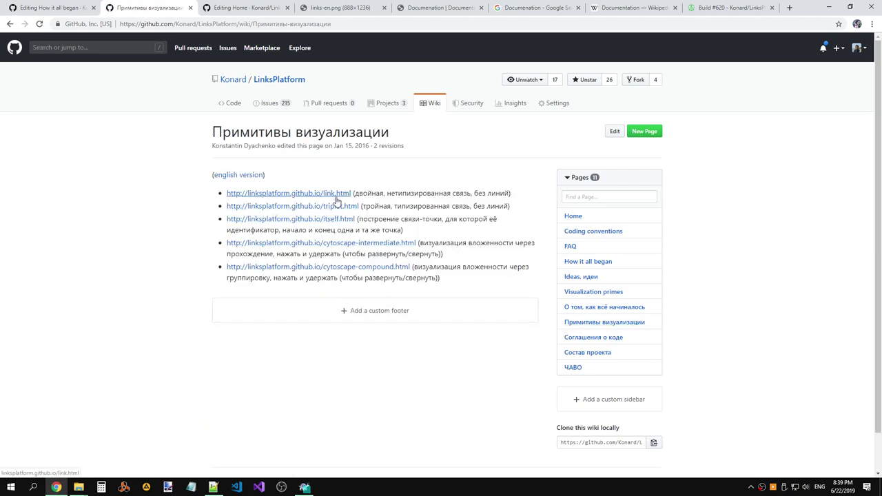
middle_click(336, 195)
middle_click(339, 207)
middle_click(330, 219)
middle_click(355, 243)
middle_click(348, 267)
Check each opened visualization page and close it, returning to the Примитивы визуализации wiki page.
left_click(153, 8)
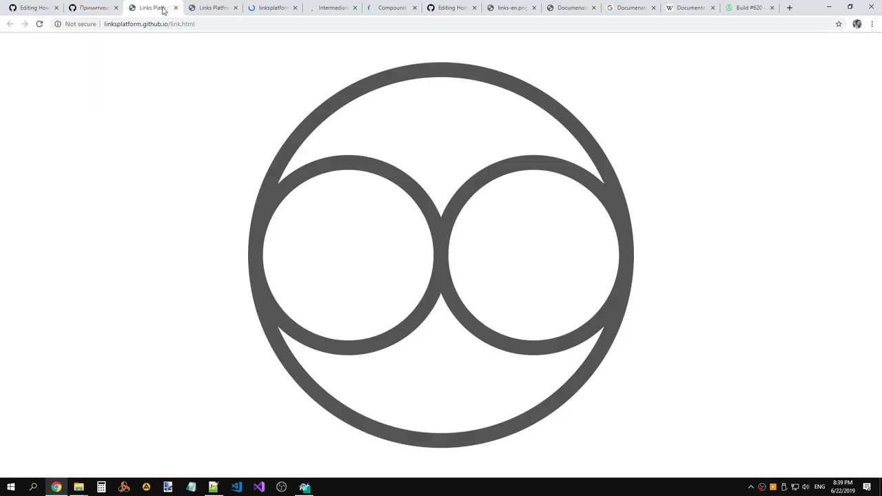
left_click(176, 8)
left_click(176, 7)
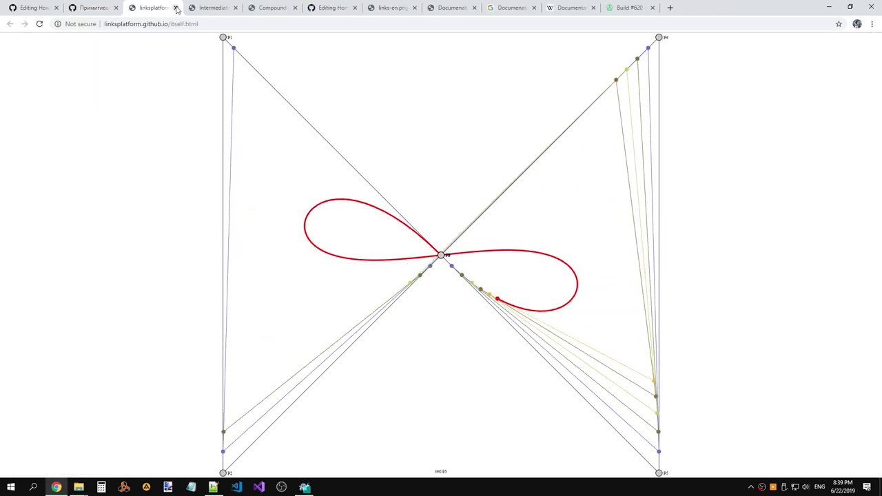
left_click(176, 7)
left_click(176, 8)
left_click(176, 7)
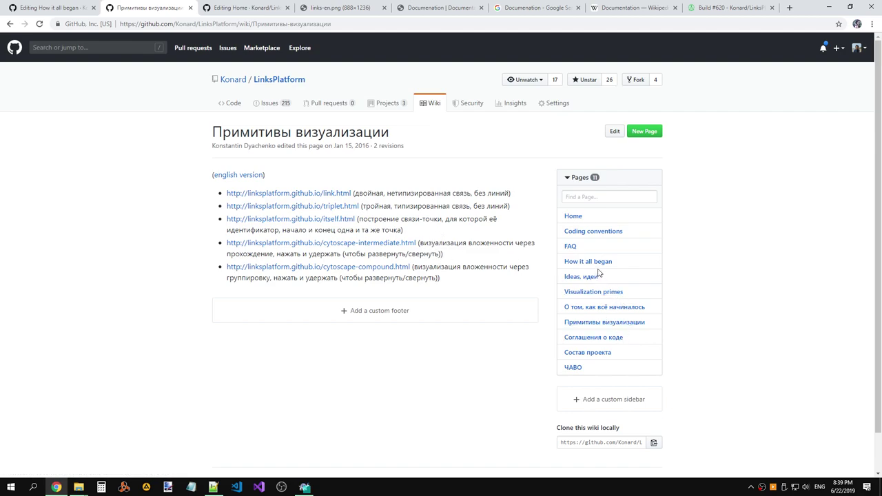
Review the English Visualization primes wiki page and the Ideas, идеи wiki page.
left_click(237, 175)
left_click(261, 174)
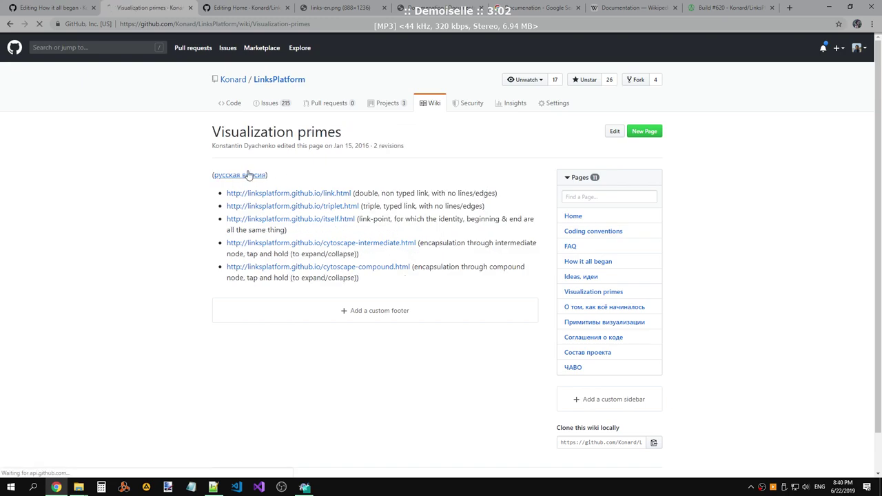
left_click(595, 292)
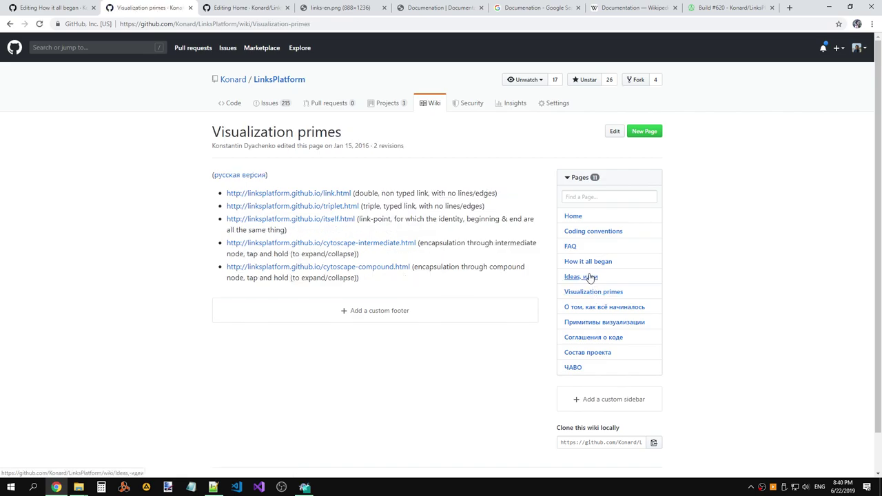
left_click(590, 278)
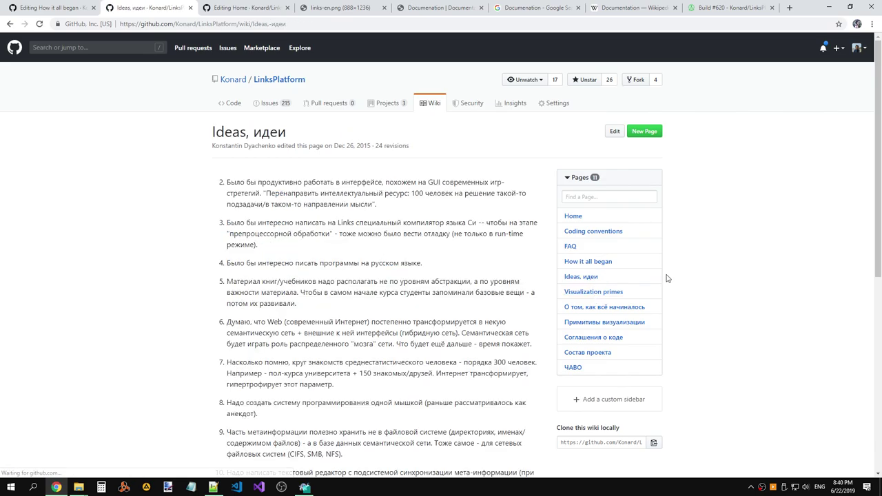
scroll(488, 253, "down", 5)
scroll(487, 253, "up", 5)
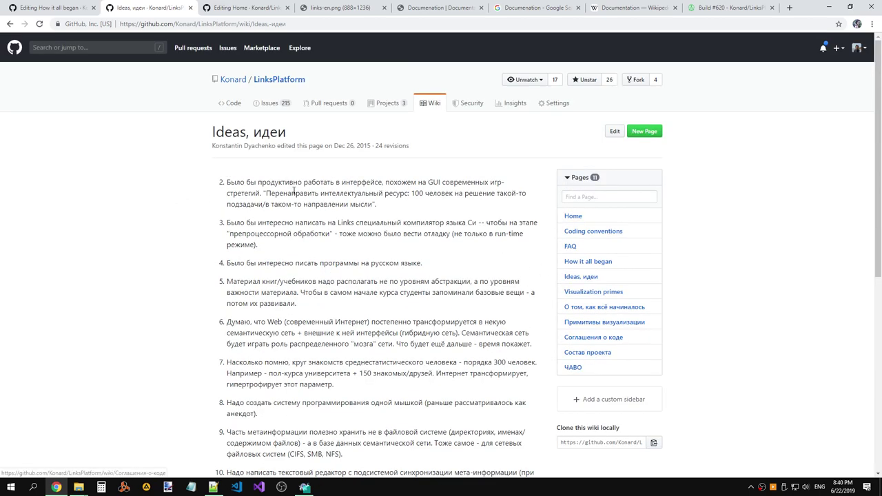
Look through the LinksPlatform repository's main page, including its file list and README.
left_click(276, 81)
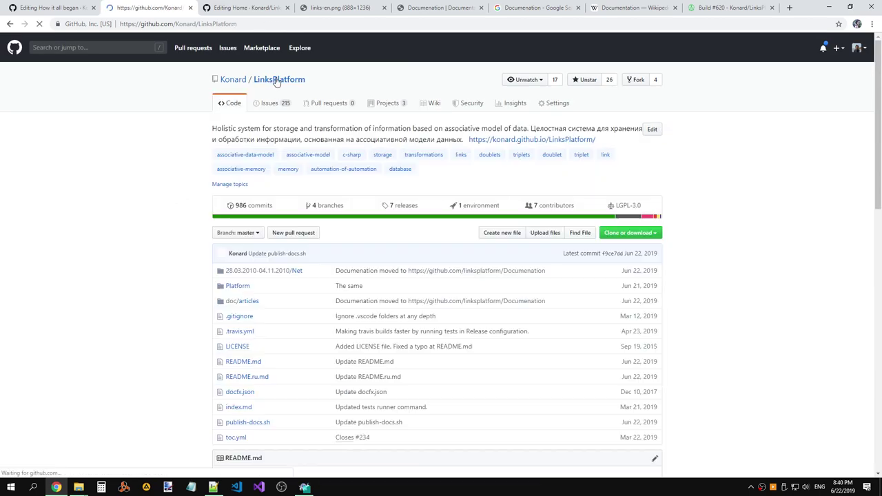
scroll(396, 191, "down", 15)
scroll(407, 164, "down", 10)
scroll(410, 162, "up", 20)
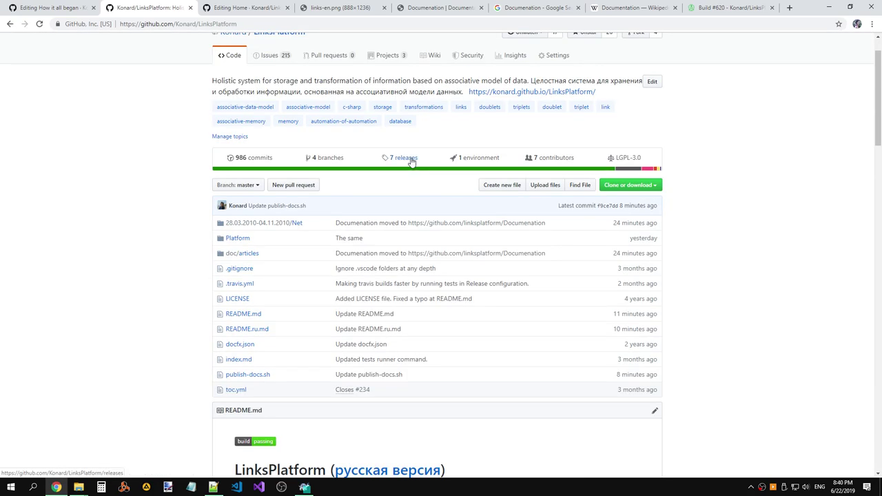
scroll(516, 207, "up", 1)
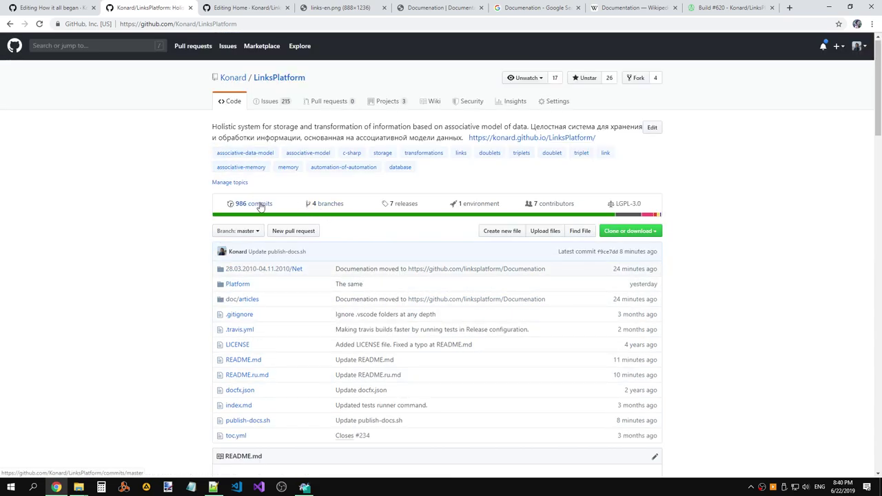
Switch to Travis CI, view the LinksPlatform build history and restart the canceled build #621.
left_click(730, 8)
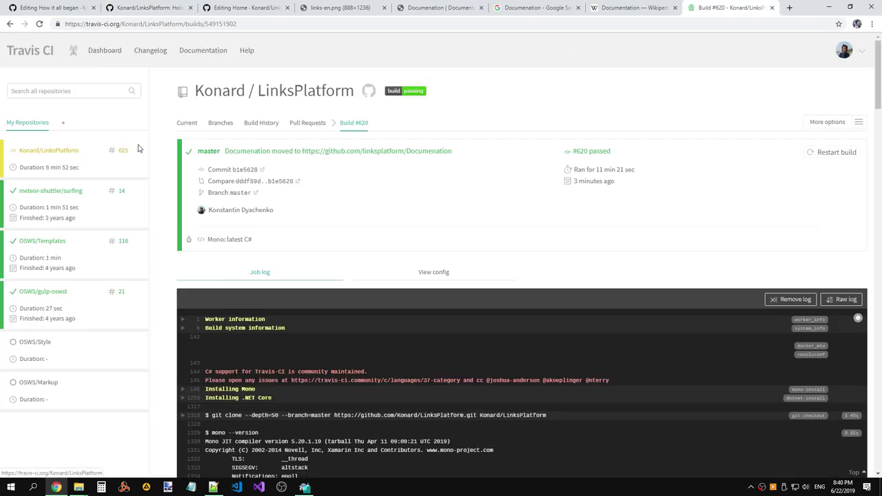
left_click(262, 125)
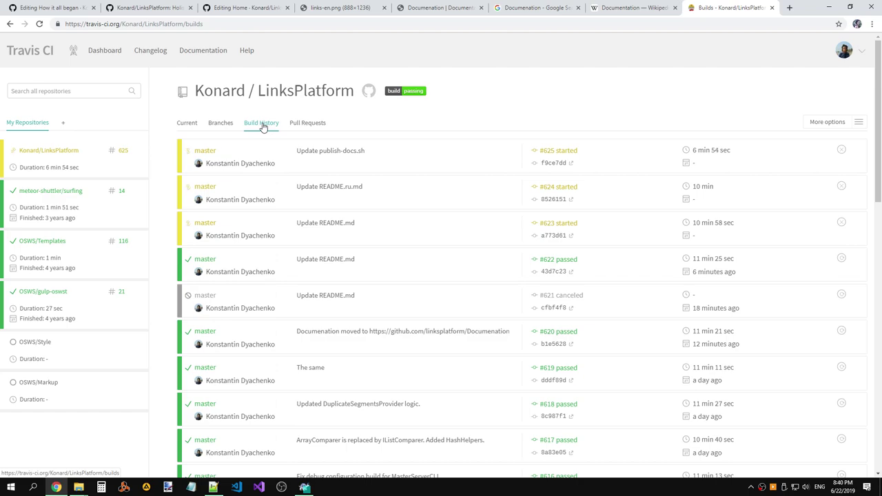
left_click_drag(366, 153, 297, 152)
left_click(355, 177)
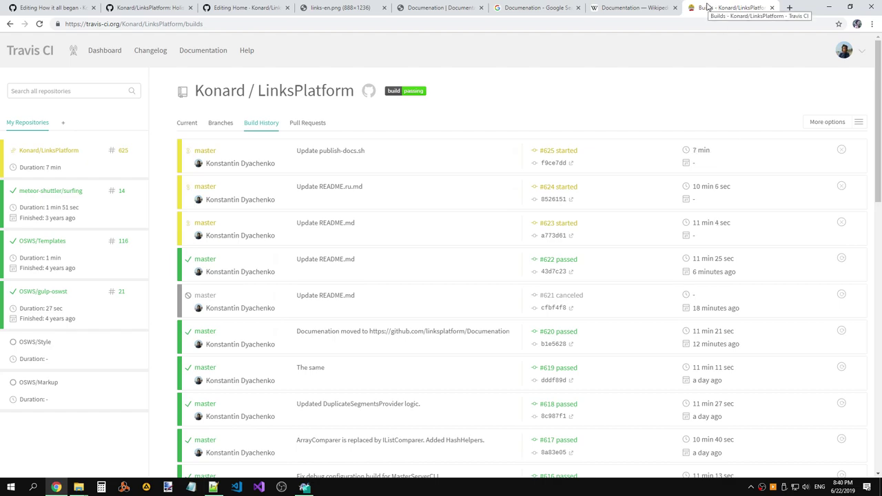
left_click(843, 295)
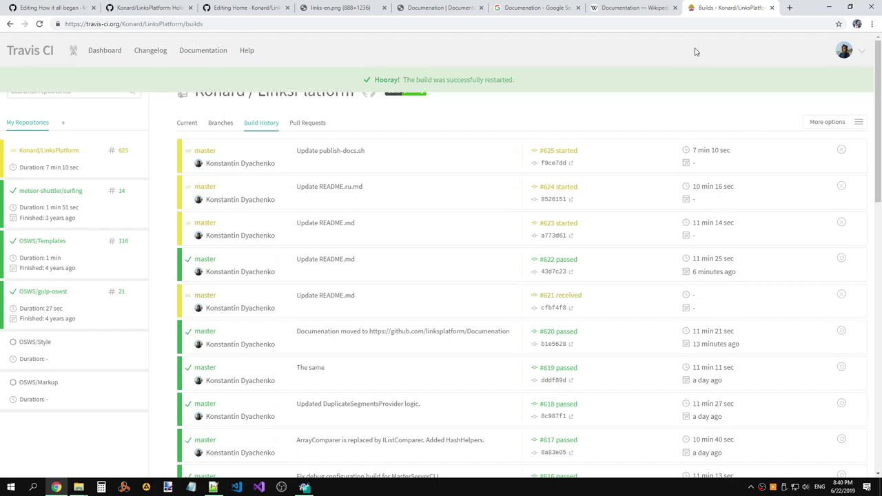
Close the Wikipedia article on Documentation and the related Google search results.
left_click(636, 12)
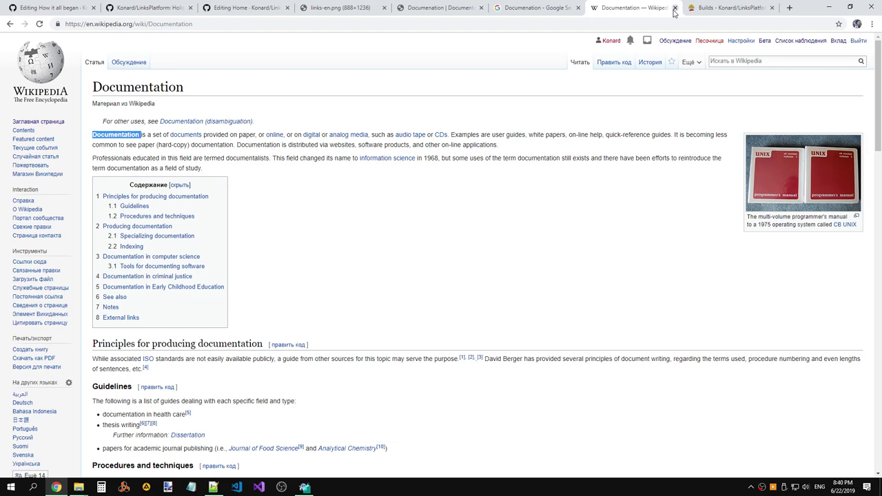
left_click(674, 8)
left_click(555, 8)
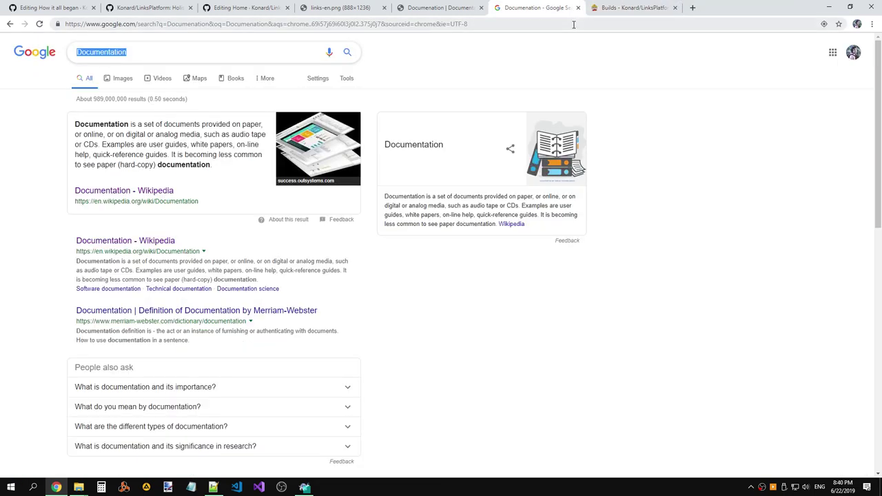
left_click(651, 171)
left_click(655, 8)
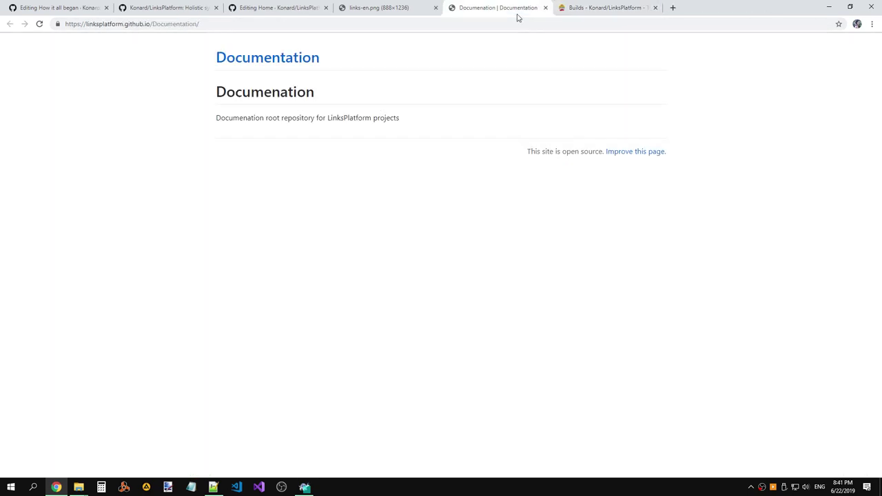
Reload the published Documentation site on linksplatform.github.io and close its tab.
left_click_drag(683, 165, 509, 68)
left_click(510, 68)
key("F5")
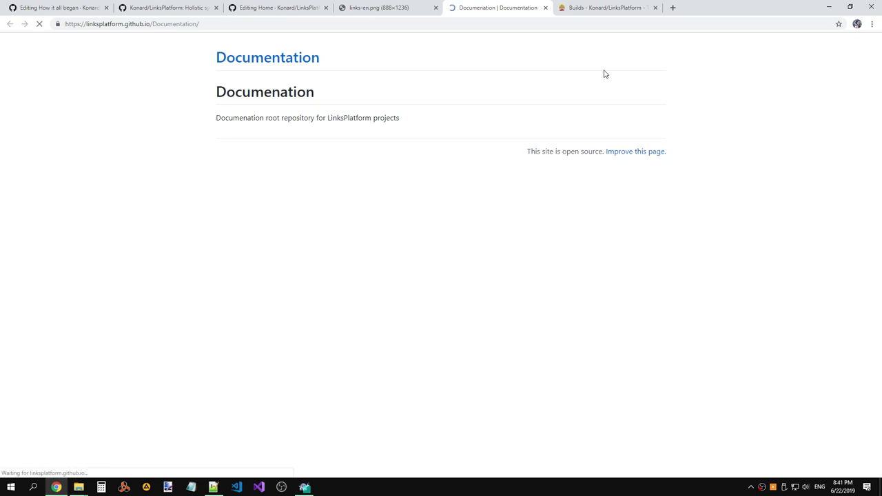
left_click(545, 8)
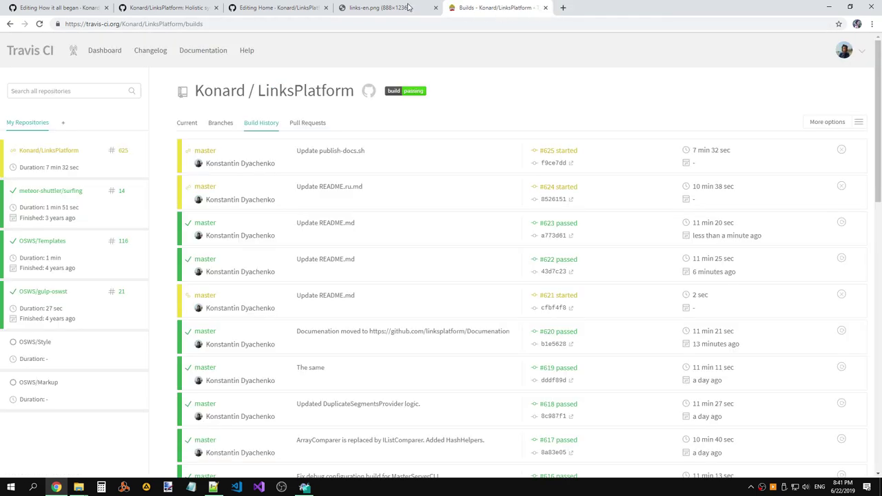
Close the links-en.png image and the outdated Home wiki editing tab, and return to the LinksPlatform repository page.
left_click(399, 8)
left_click(436, 8)
left_click(317, 9)
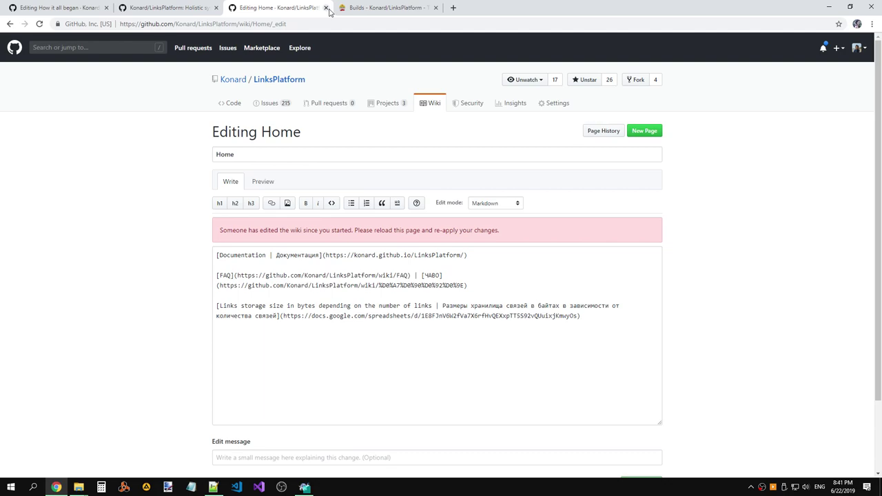
left_click(283, 104)
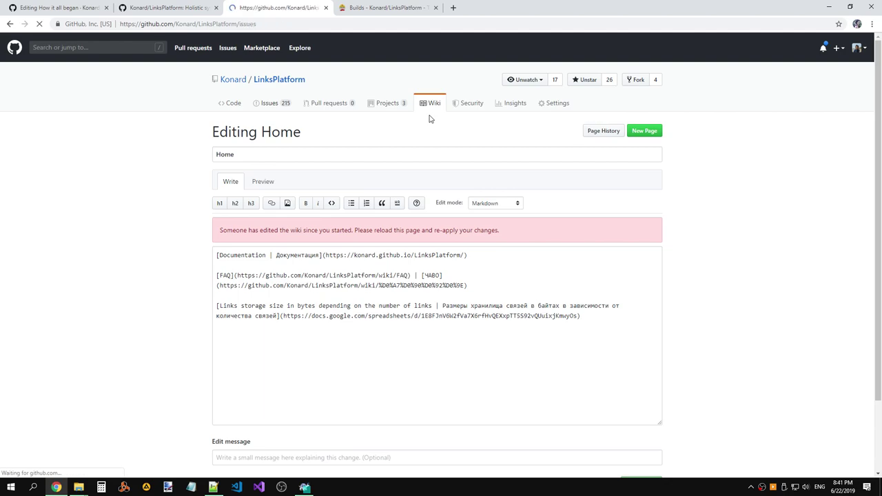
left_click(294, 82)
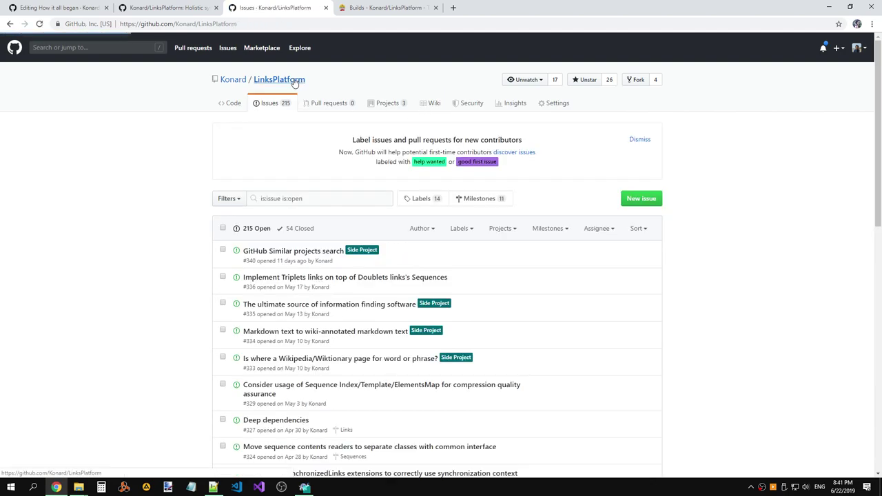
left_click(324, 7)
left_click(177, 10)
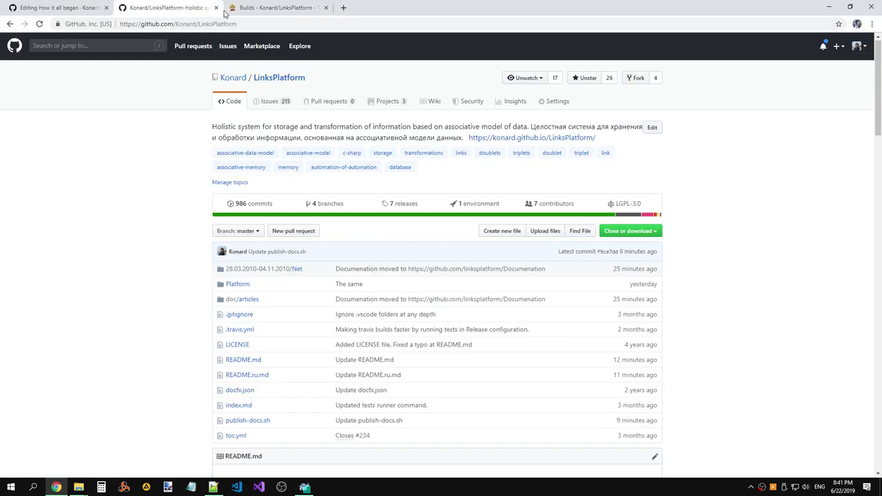
Close the LinksPlatform repository page and the How it all began wiki editing page, and open a blank browser tab.
left_click(216, 8)
left_click(98, 13)
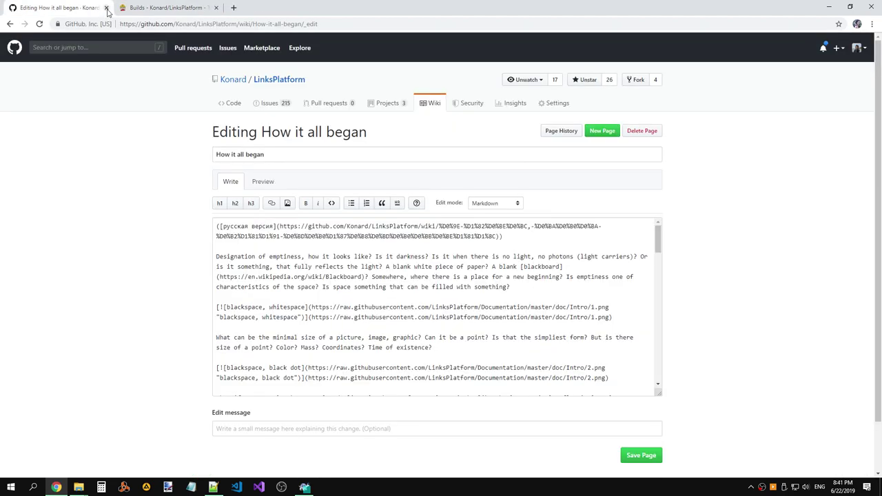
left_click(107, 7)
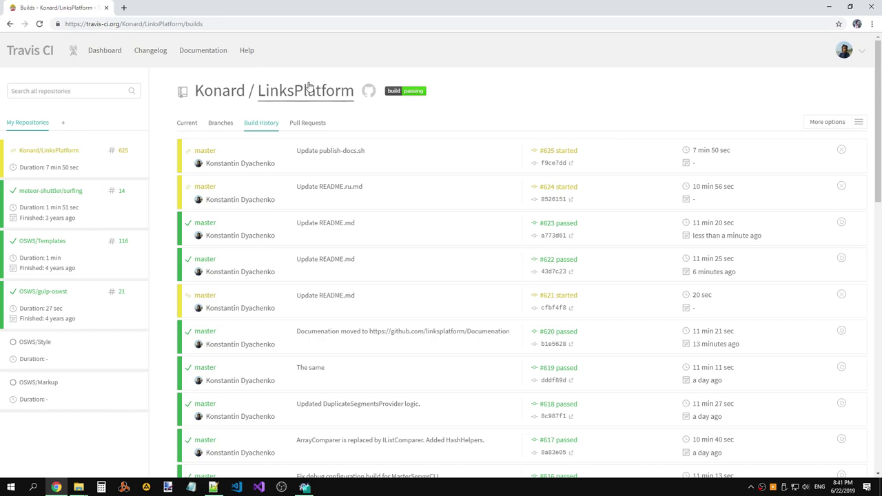
left_click(123, 8)
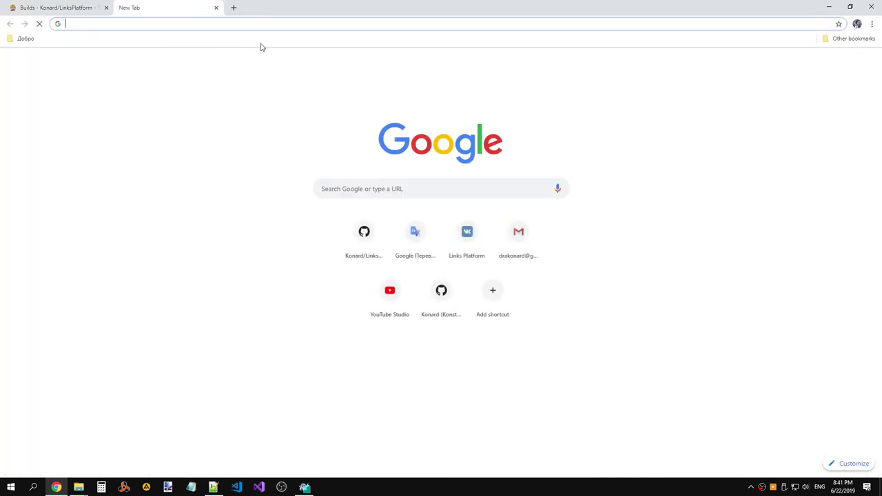
Dismiss the leftover dialog, switch to the local LinksPlatform folder, and pull and push its master branch with TortoiseGit's Git Sync.
left_click(305, 486)
left_click(349, 258)
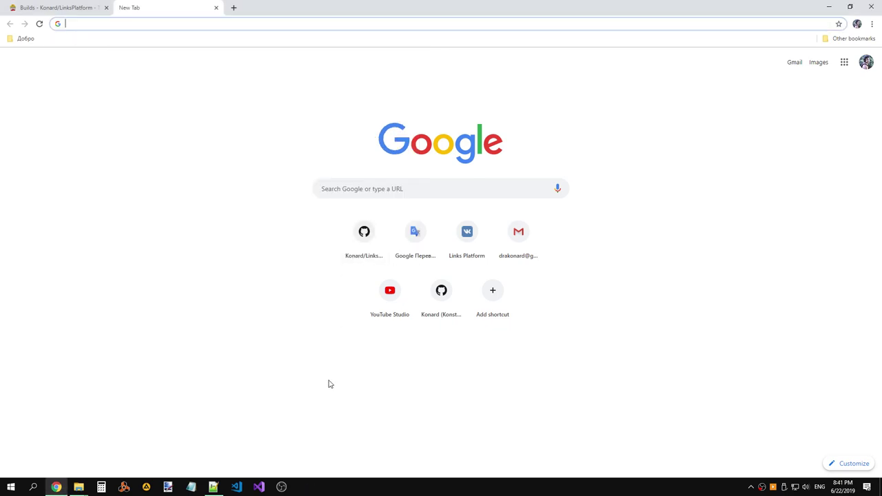
mouse_move(81, 487)
left_click(112, 445)
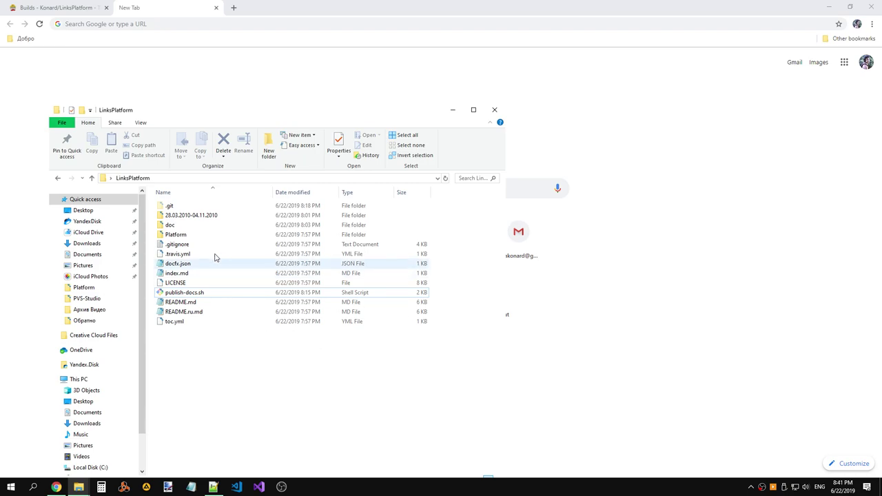
right_click(233, 340)
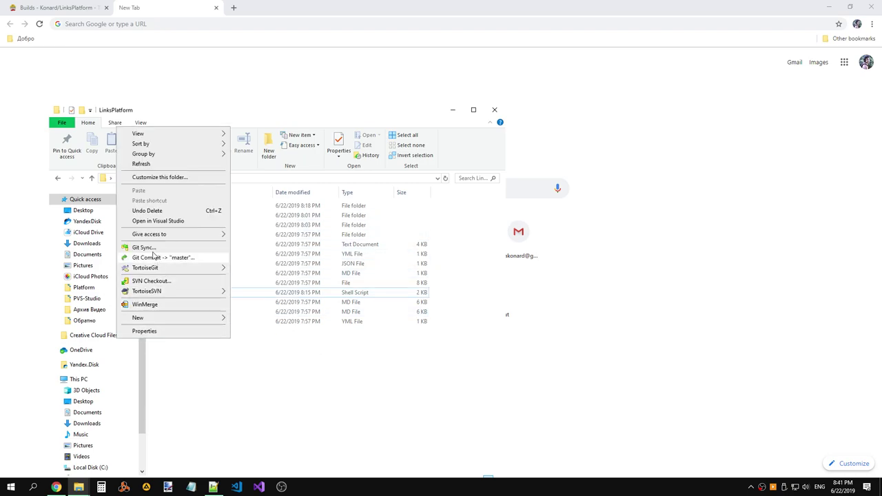
left_click(156, 256)
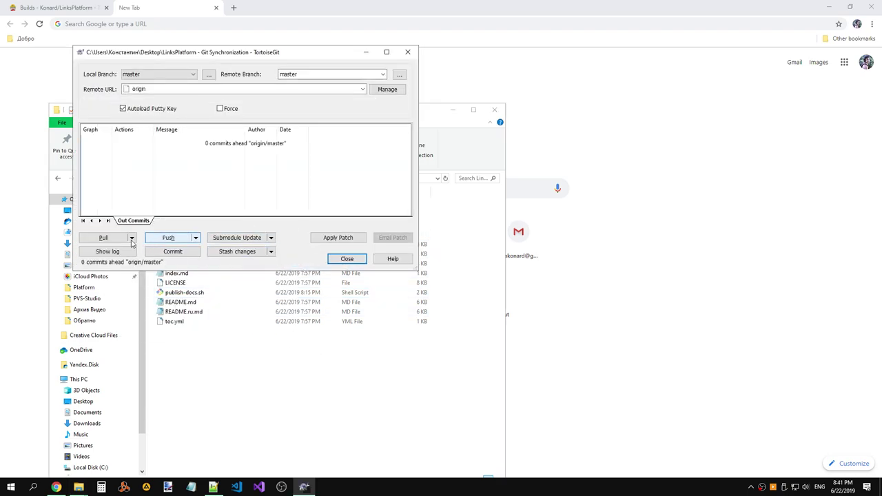
left_click(171, 241)
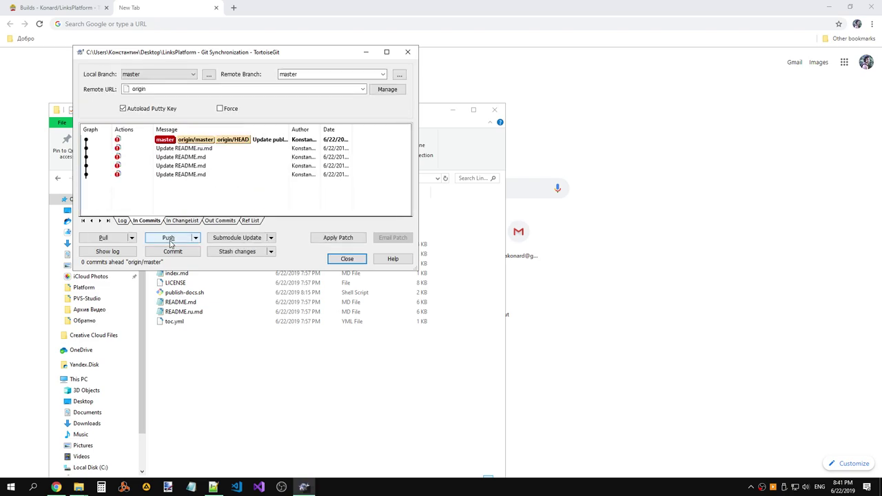
left_click(169, 240)
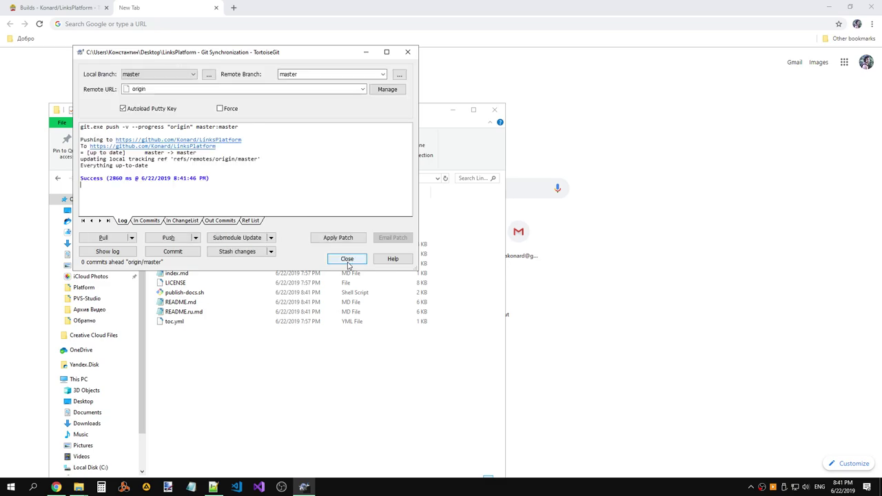
left_click(347, 260)
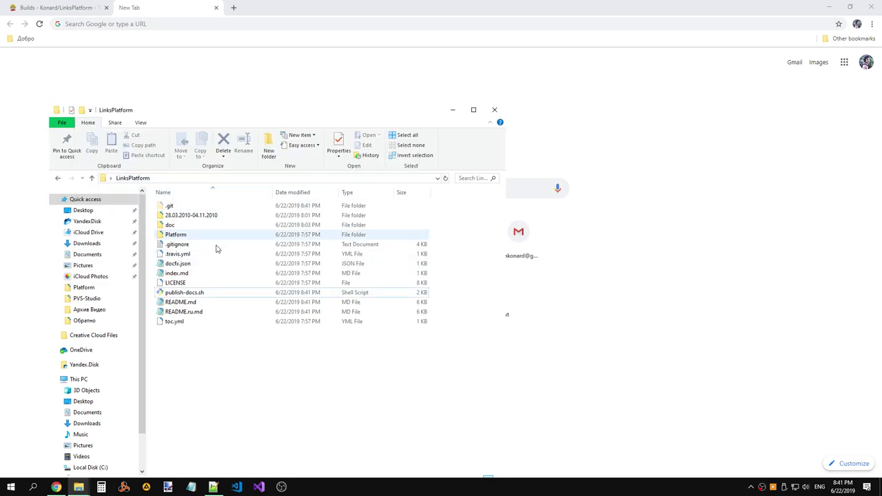
Switch to the local Documenation folder and pull and push its master branch through TortoiseGit's Git Sync.
mouse_move(79, 486)
left_click(45, 445)
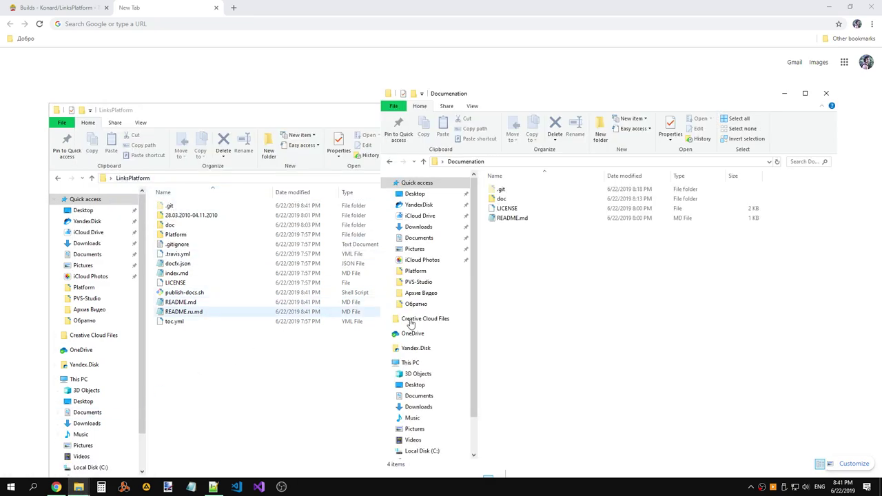
right_click(541, 301)
left_click(495, 198)
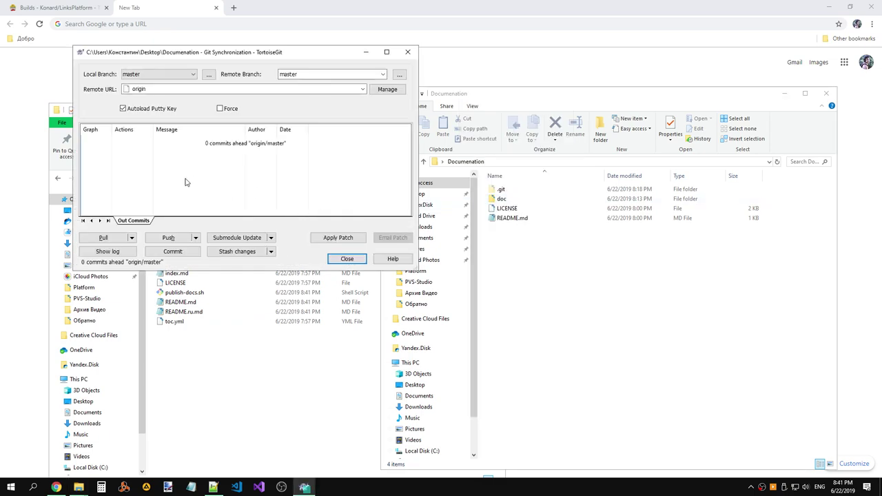
left_click(103, 237)
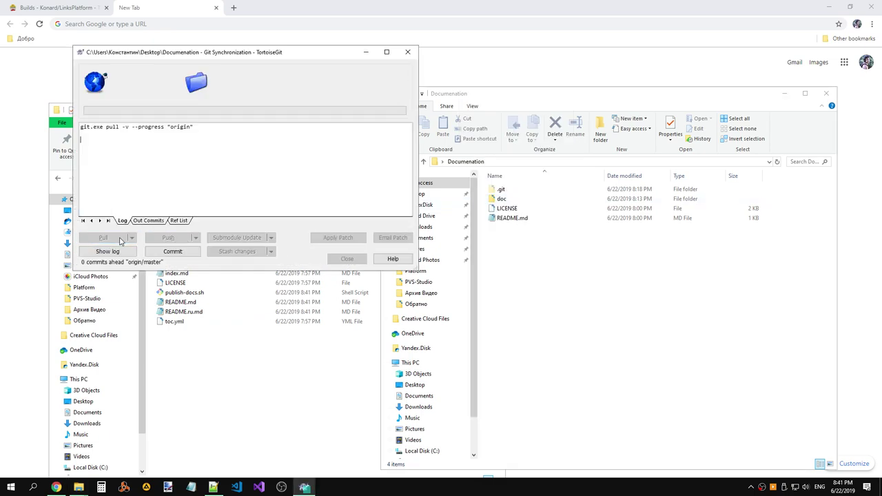
left_click(174, 239)
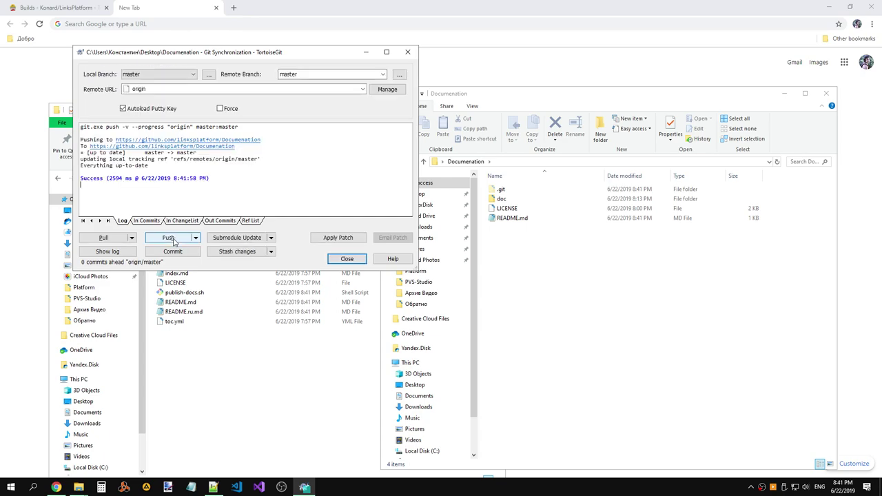
left_click(347, 259)
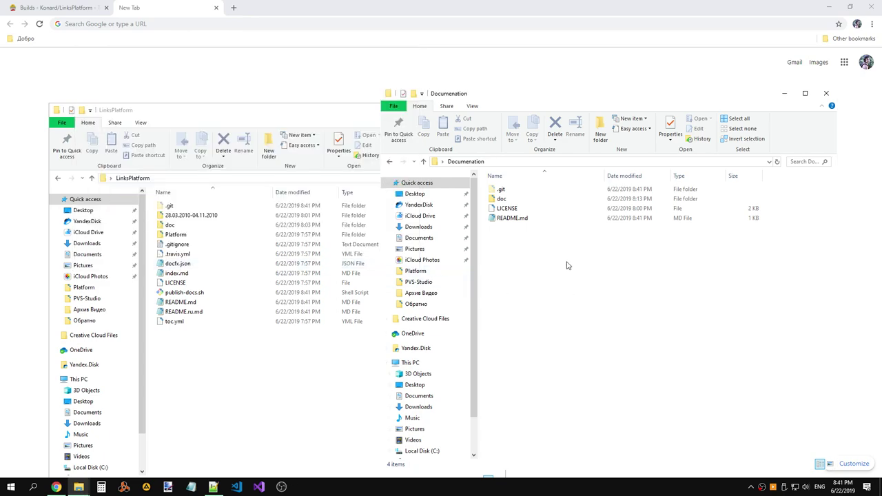
View the files in the Documenation repository's doc folder and return to the repository root.
double_click(512, 200)
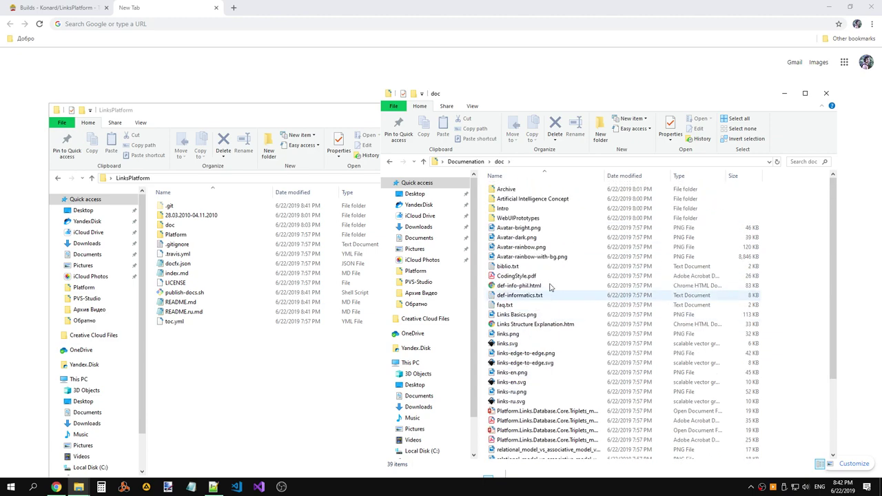
left_click(466, 161)
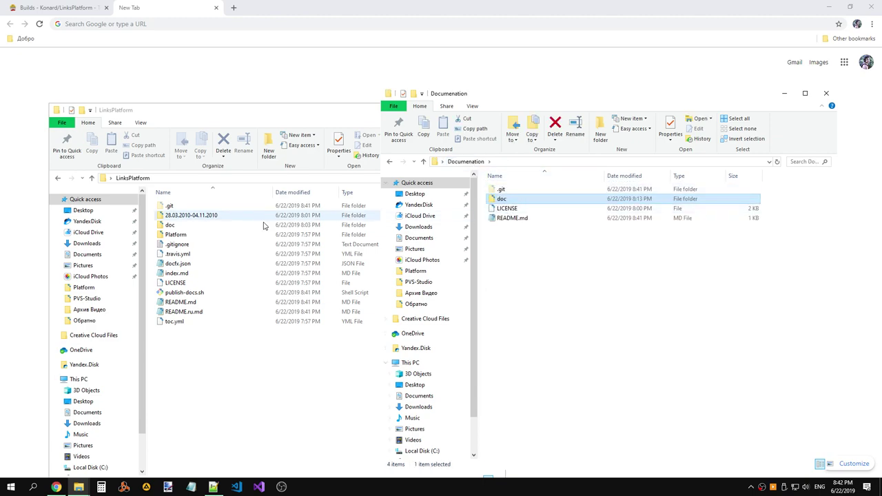
left_click(575, 266)
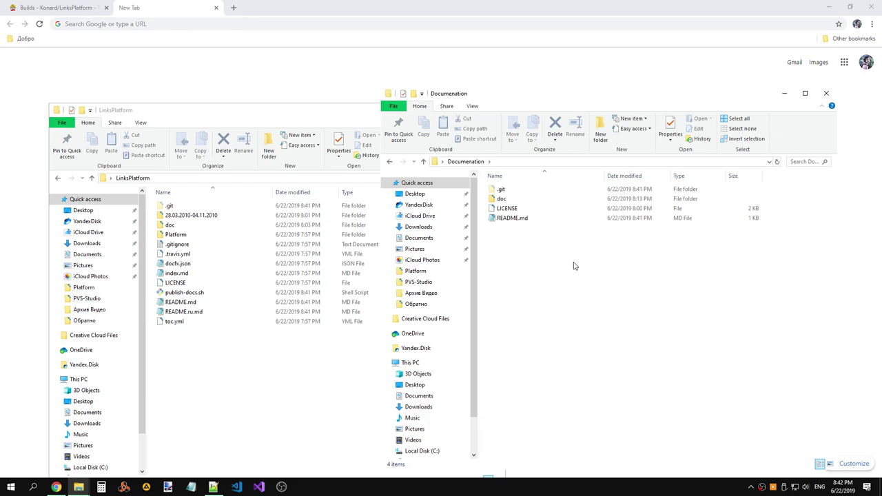
Switch to the Travis CI build history of LinksPlatform to check the running builds, and close the blank browser tab.
left_click(69, 8)
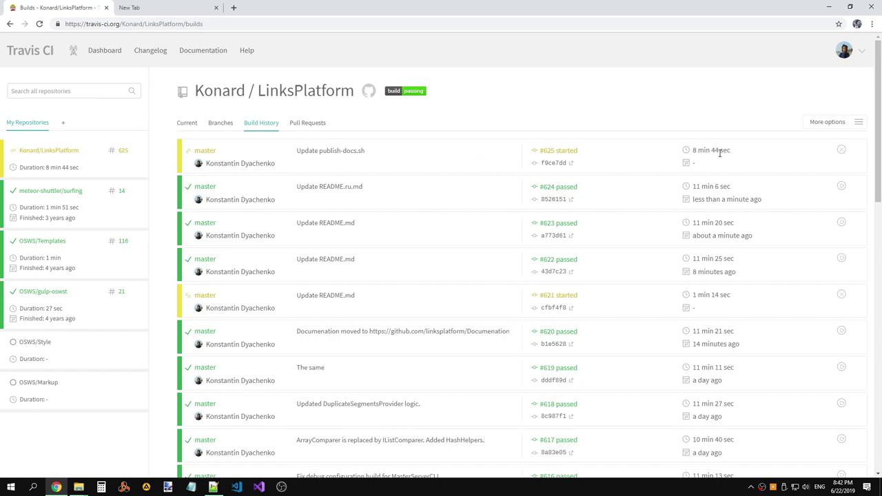
left_click(206, 8)
left_click(216, 7)
Switch to Notepad++, reload the externally modified publish-docs.sh, and close the file and the editor.
left_click(213, 487)
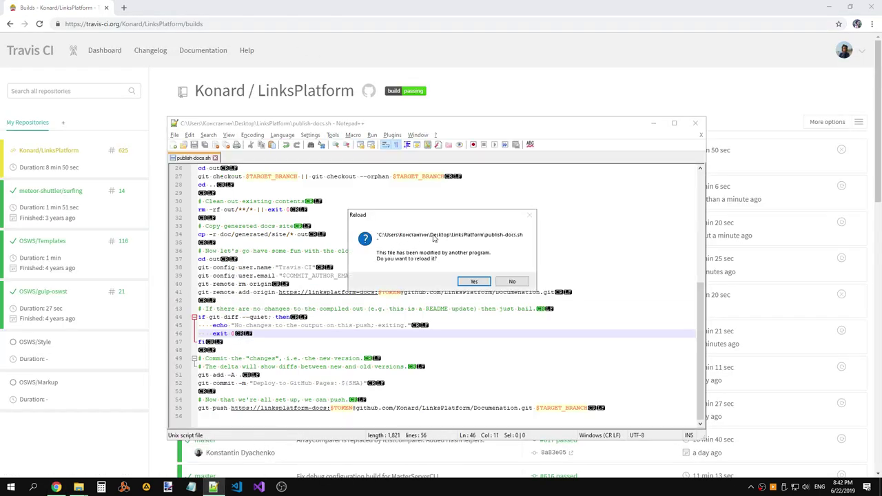
left_click(485, 282)
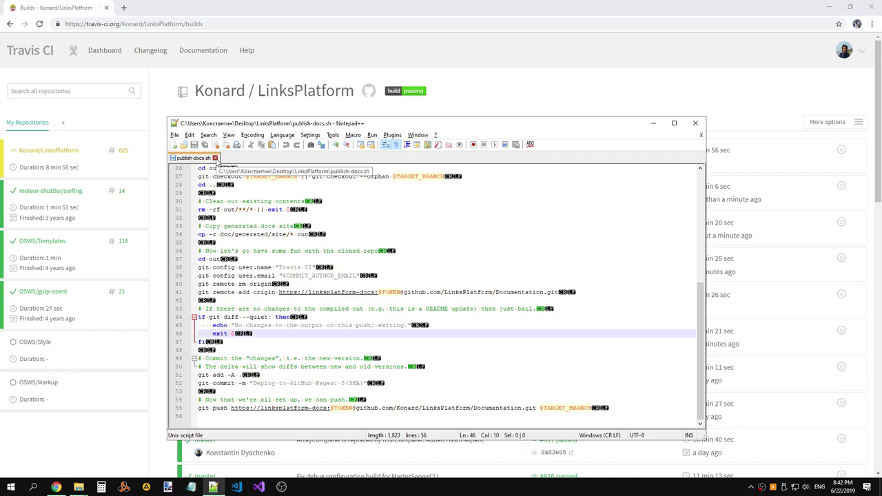
left_click(215, 157)
left_click(695, 123)
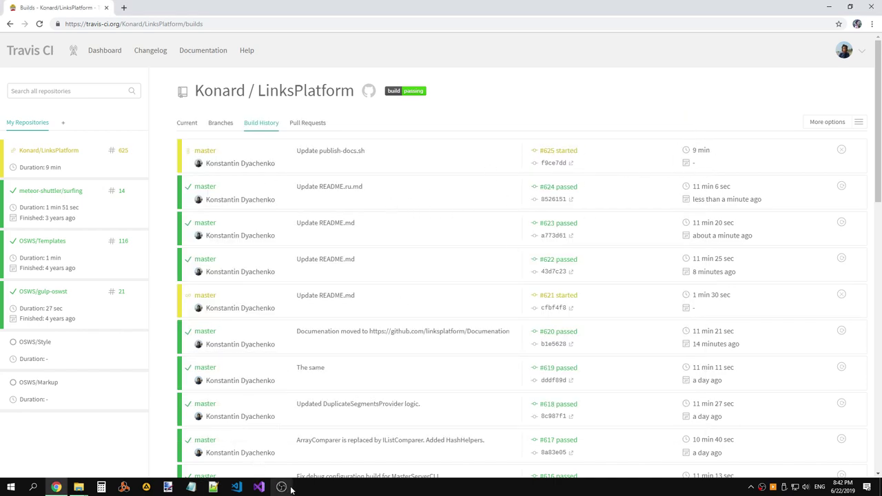
mouse_move(773, 487)
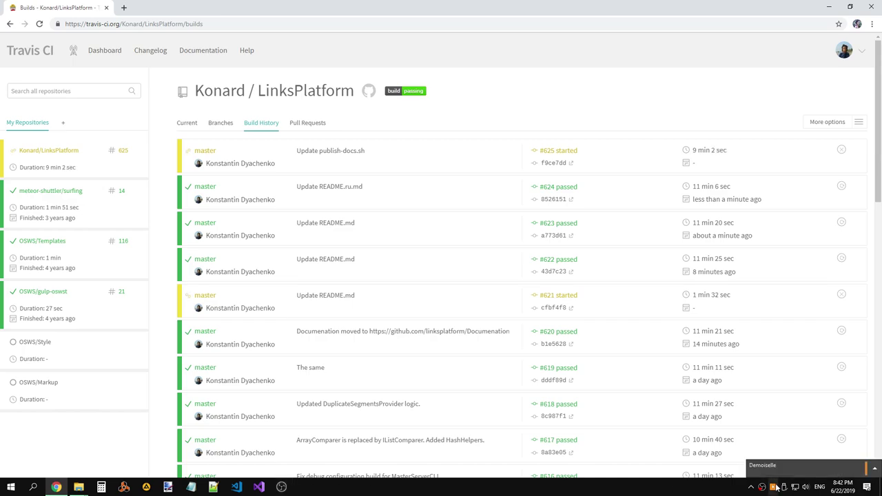